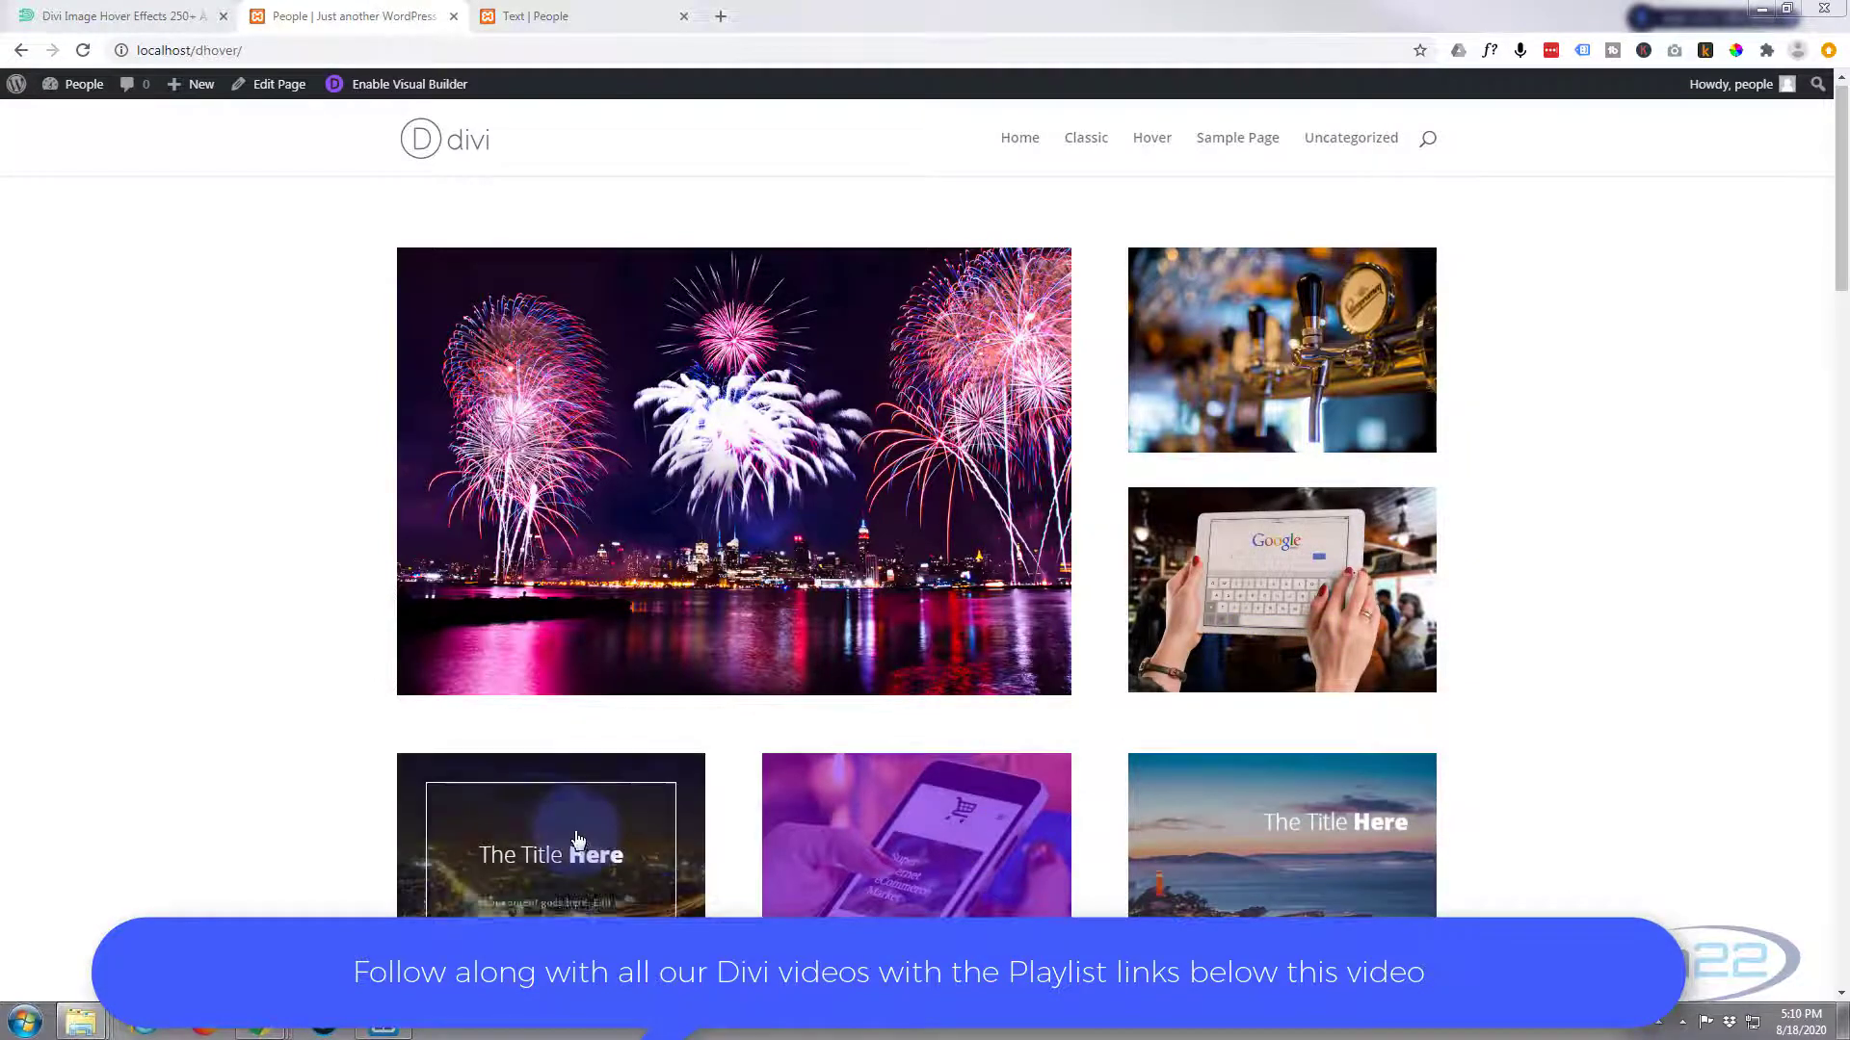
Examine the image hover effects on the People demo page and the Divi Image Hover product page
{"action": "scroll", "coordinate": [202, 734], "scroll_direction": "down", "scroll_amount": 7}
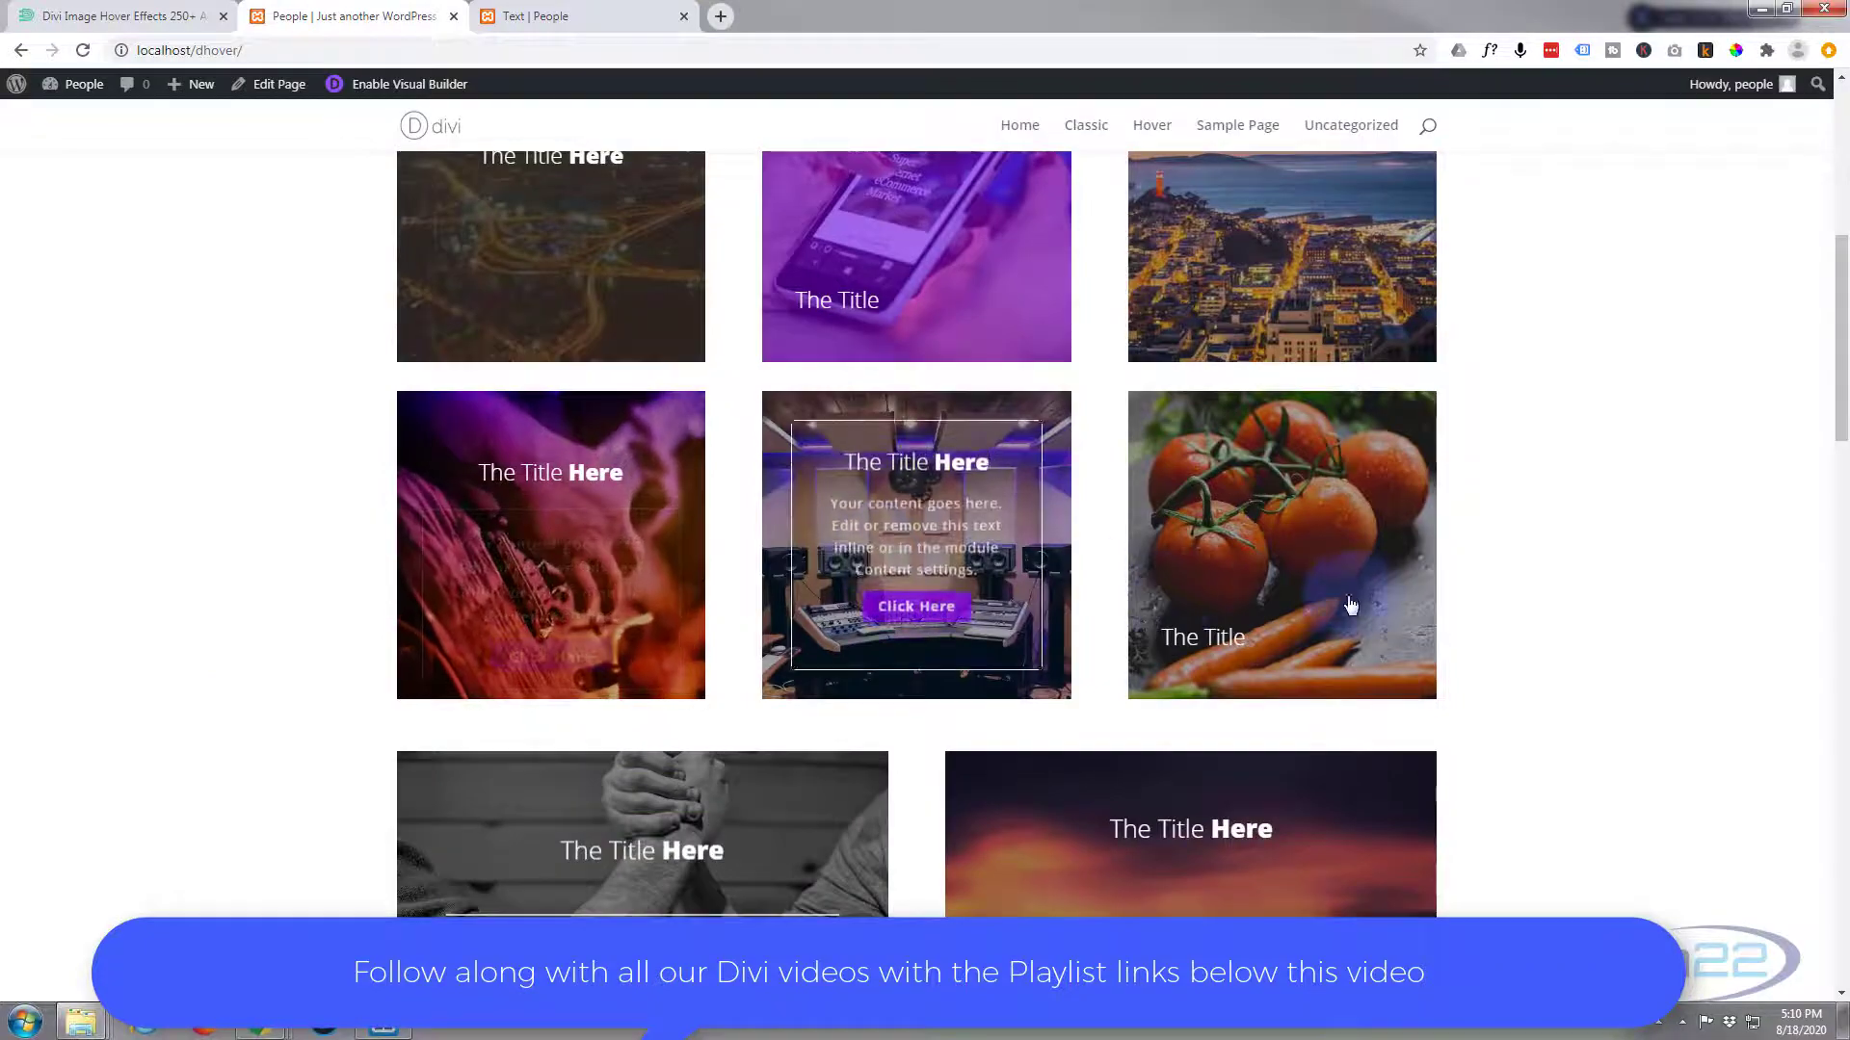
{"action": "scroll", "coordinate": [1360, 604], "scroll_direction": "down", "scroll_amount": 4}
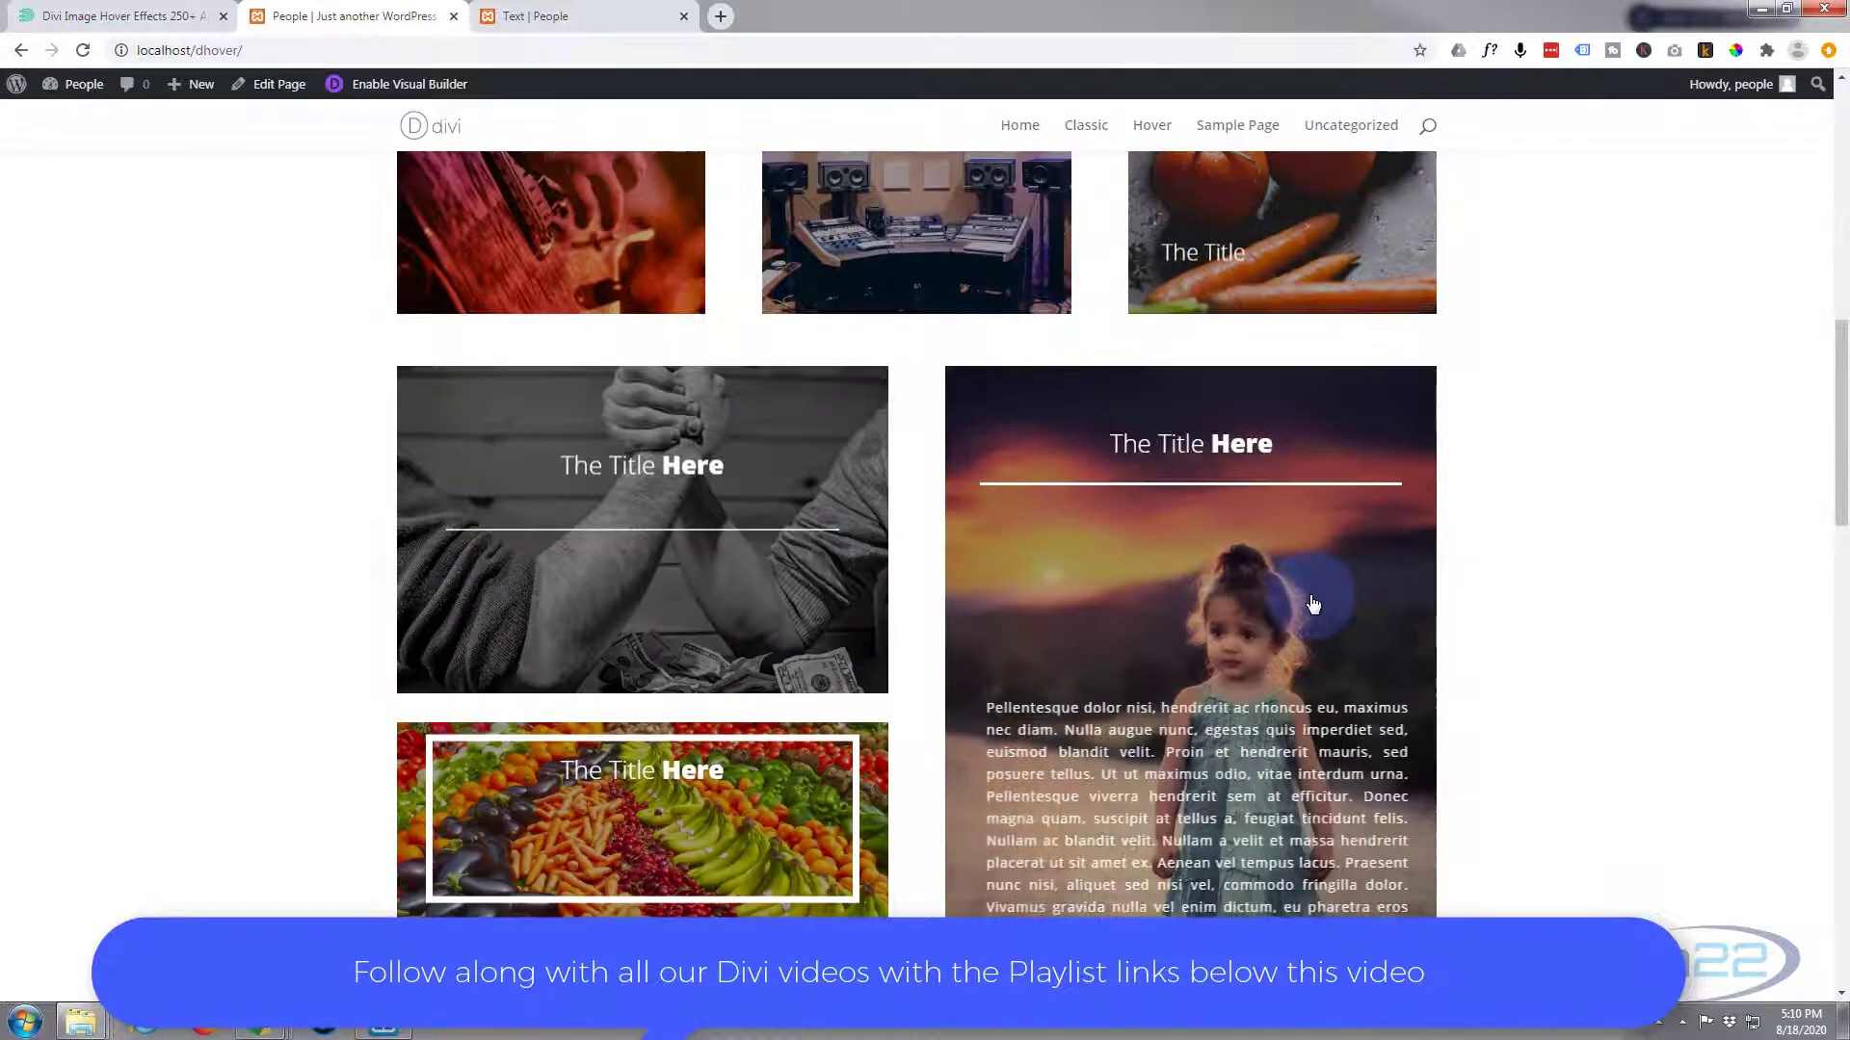
{"action": "scroll", "coordinate": [1310, 607], "scroll_direction": "down", "scroll_amount": 4}
{"action": "scroll", "coordinate": [1310, 605], "scroll_direction": "down", "scroll_amount": 5}
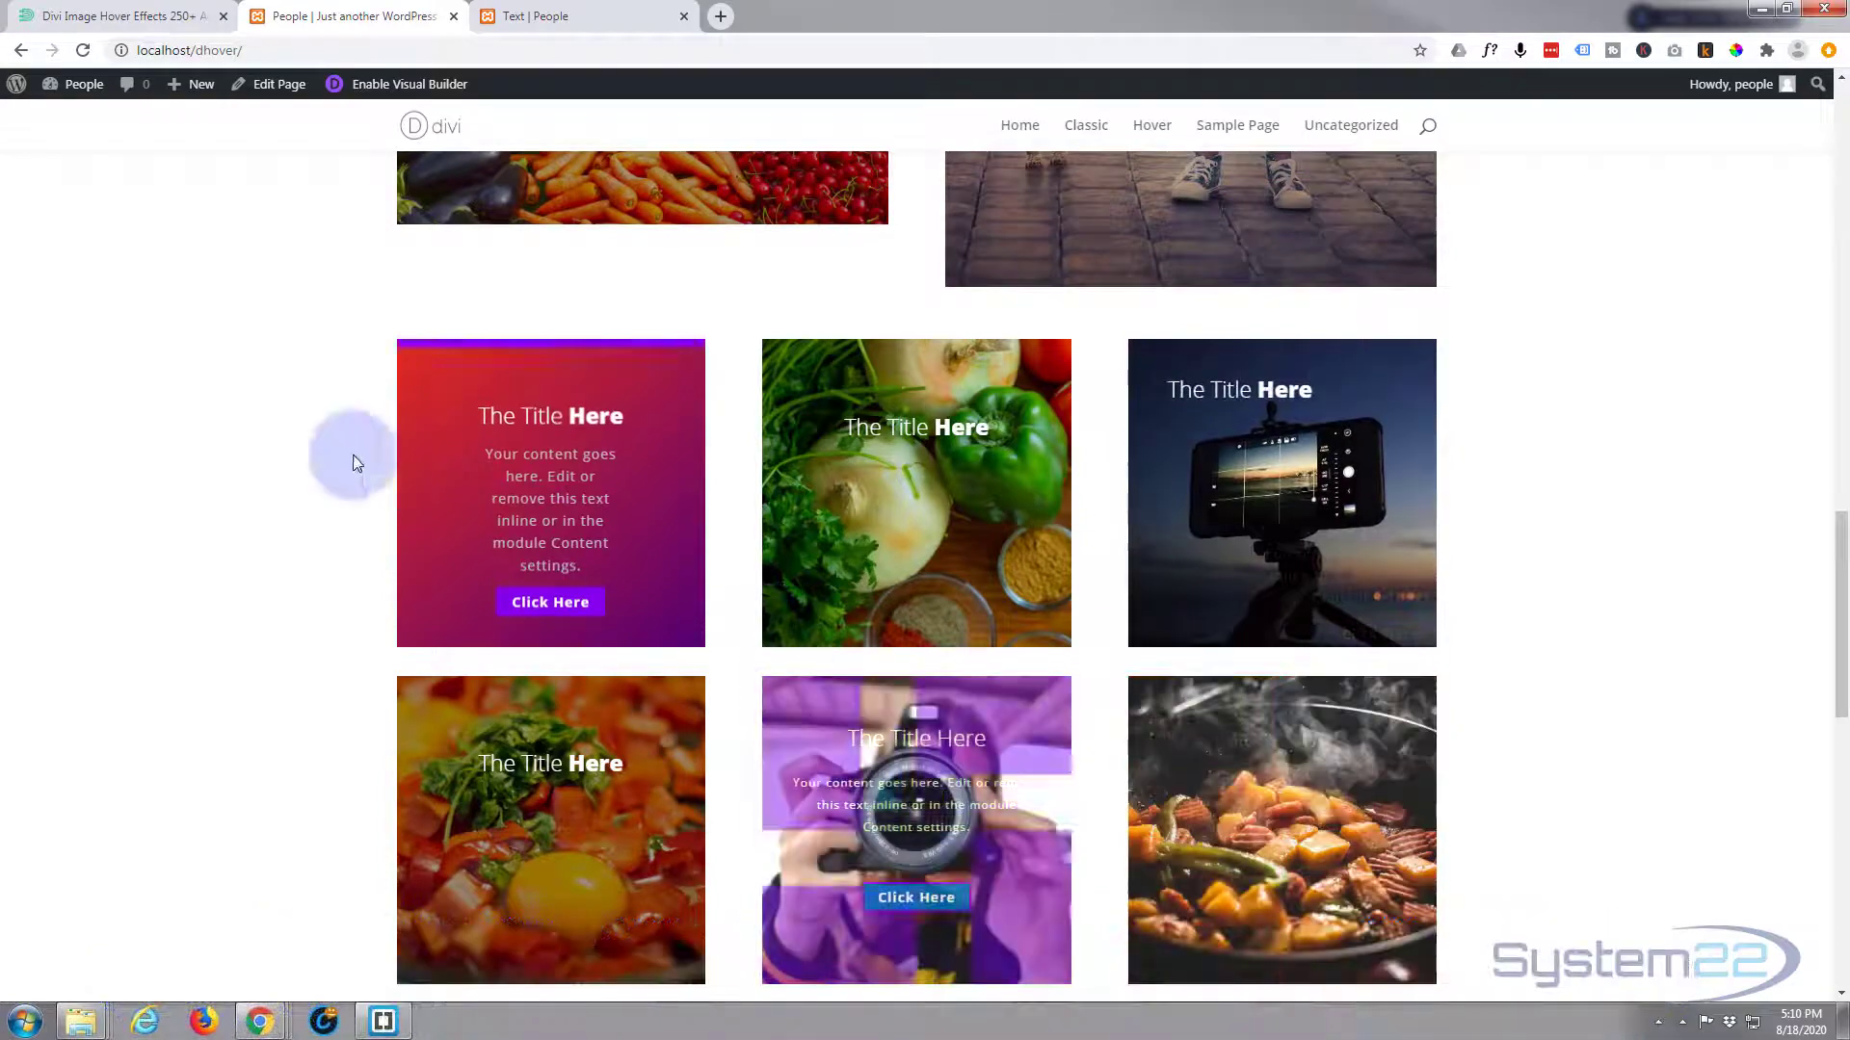
{"action": "scroll", "coordinate": [428, 453], "scroll_direction": "up", "scroll_amount": 6}
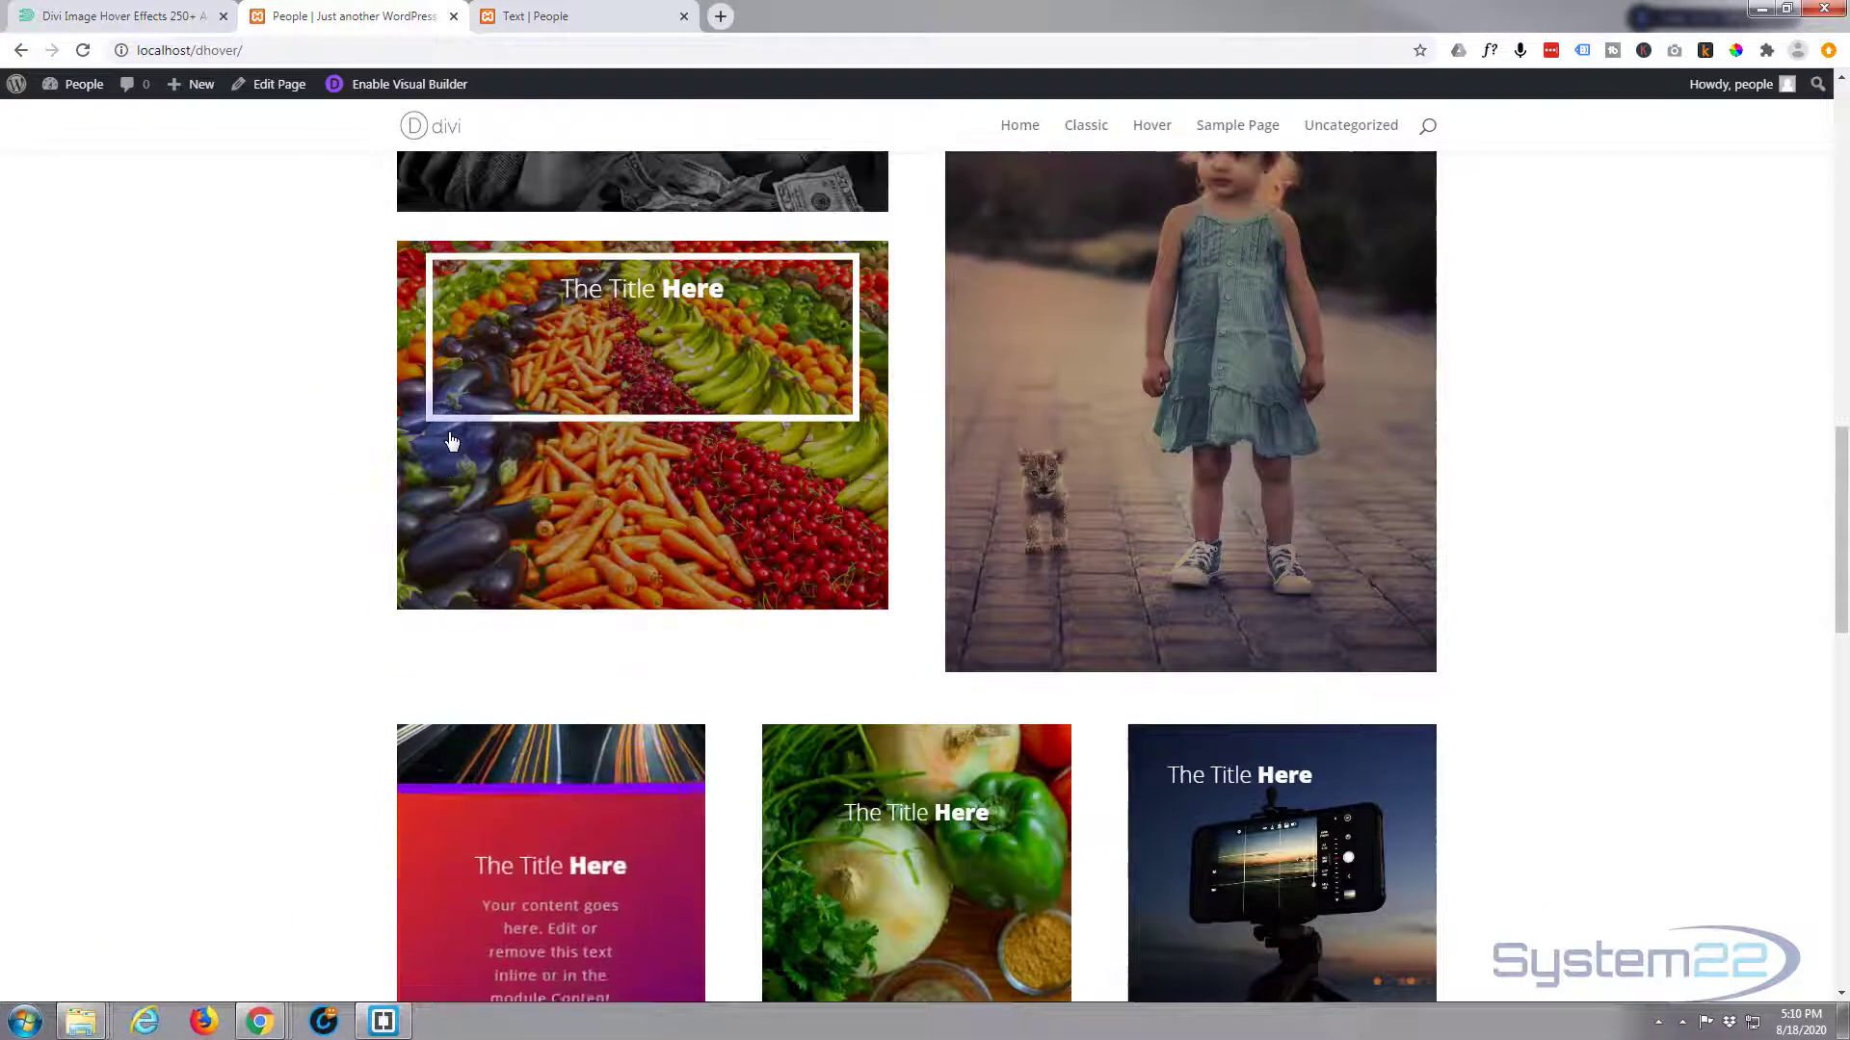
{"action": "scroll", "coordinate": [457, 436], "scroll_direction": "up", "scroll_amount": 5}
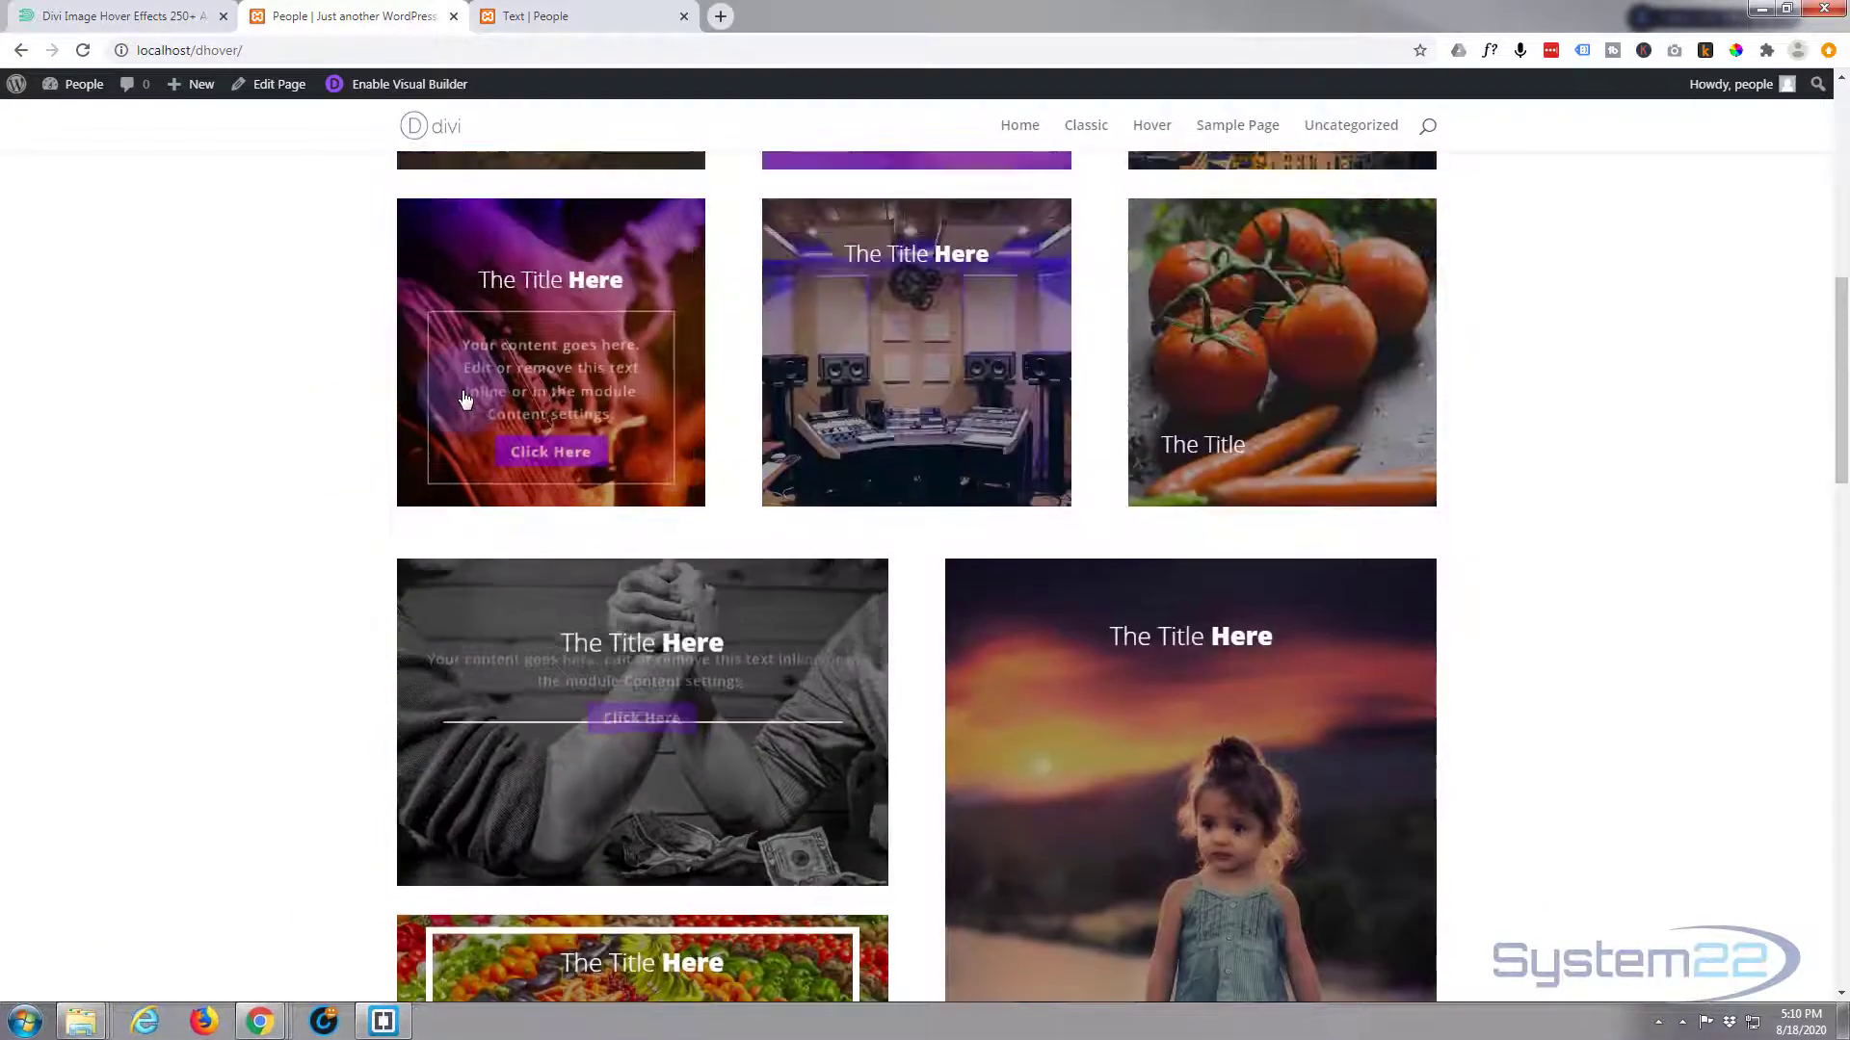
{"action": "left_click", "coordinate": [85, 19]}
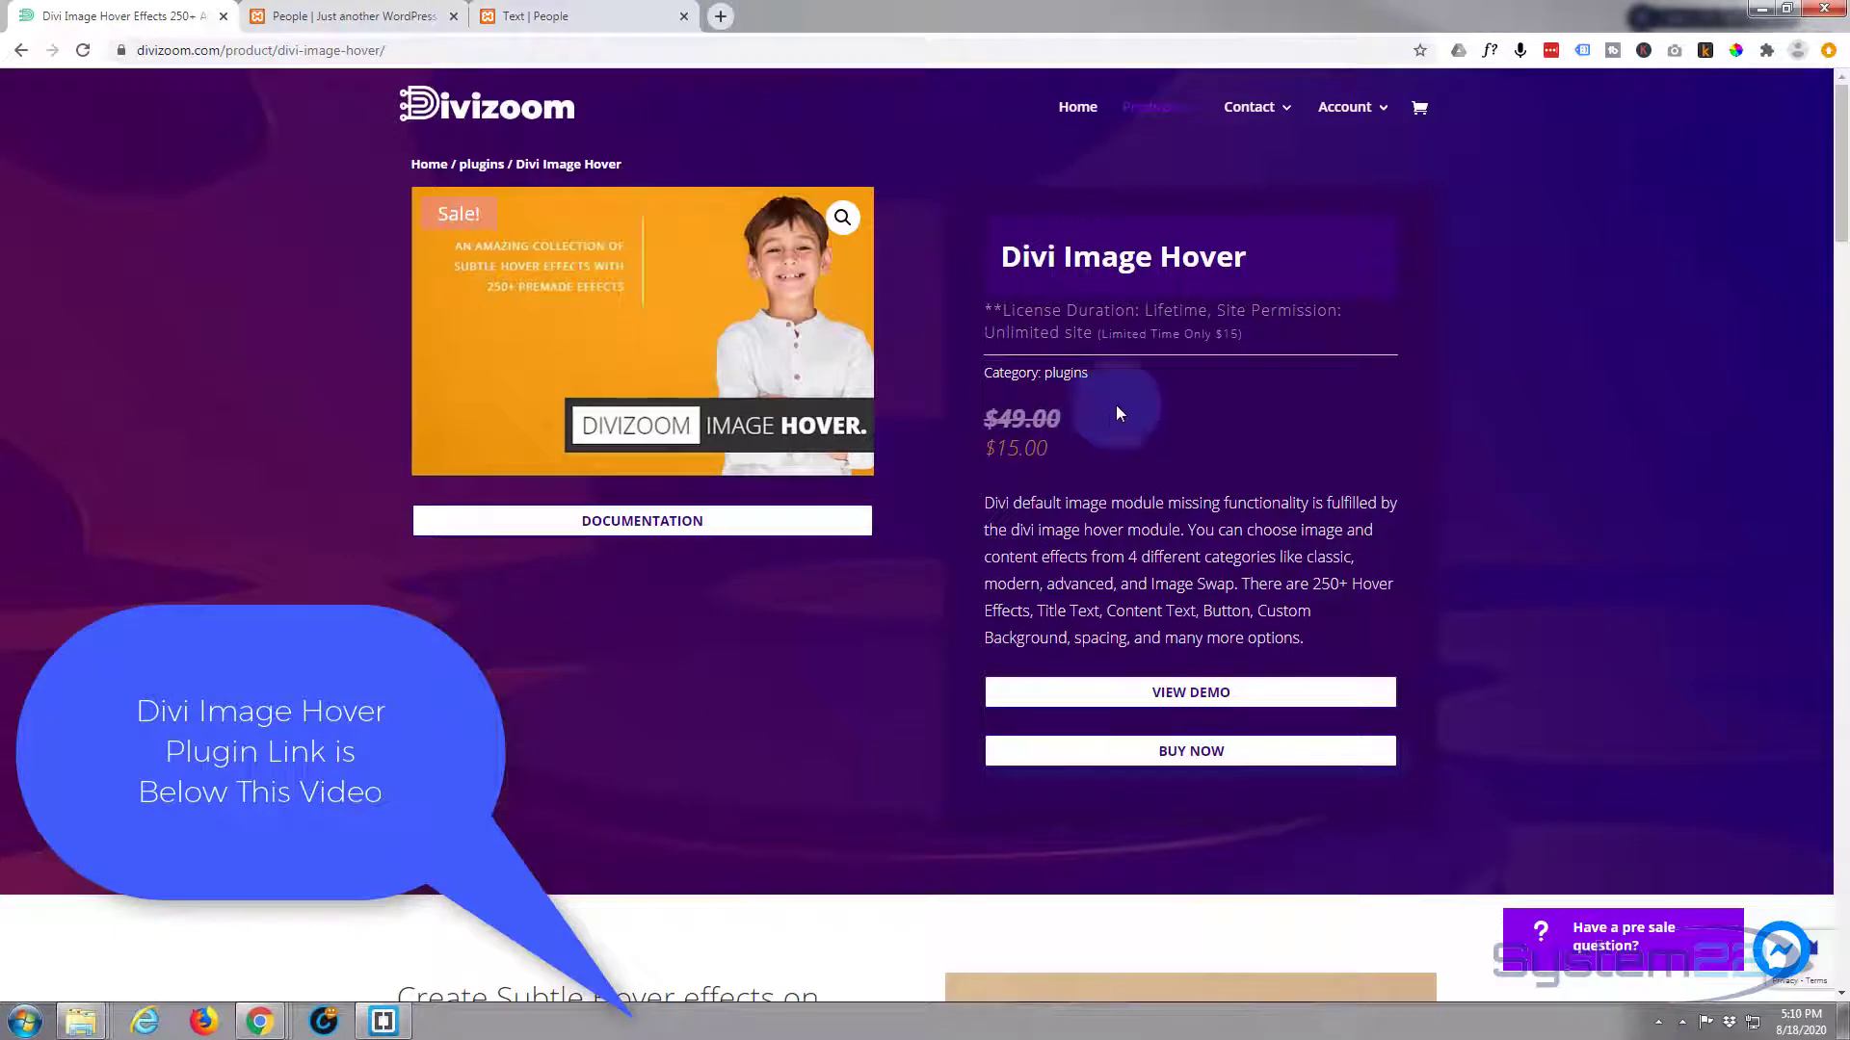
{"action": "left_click", "coordinate": [326, 17]}
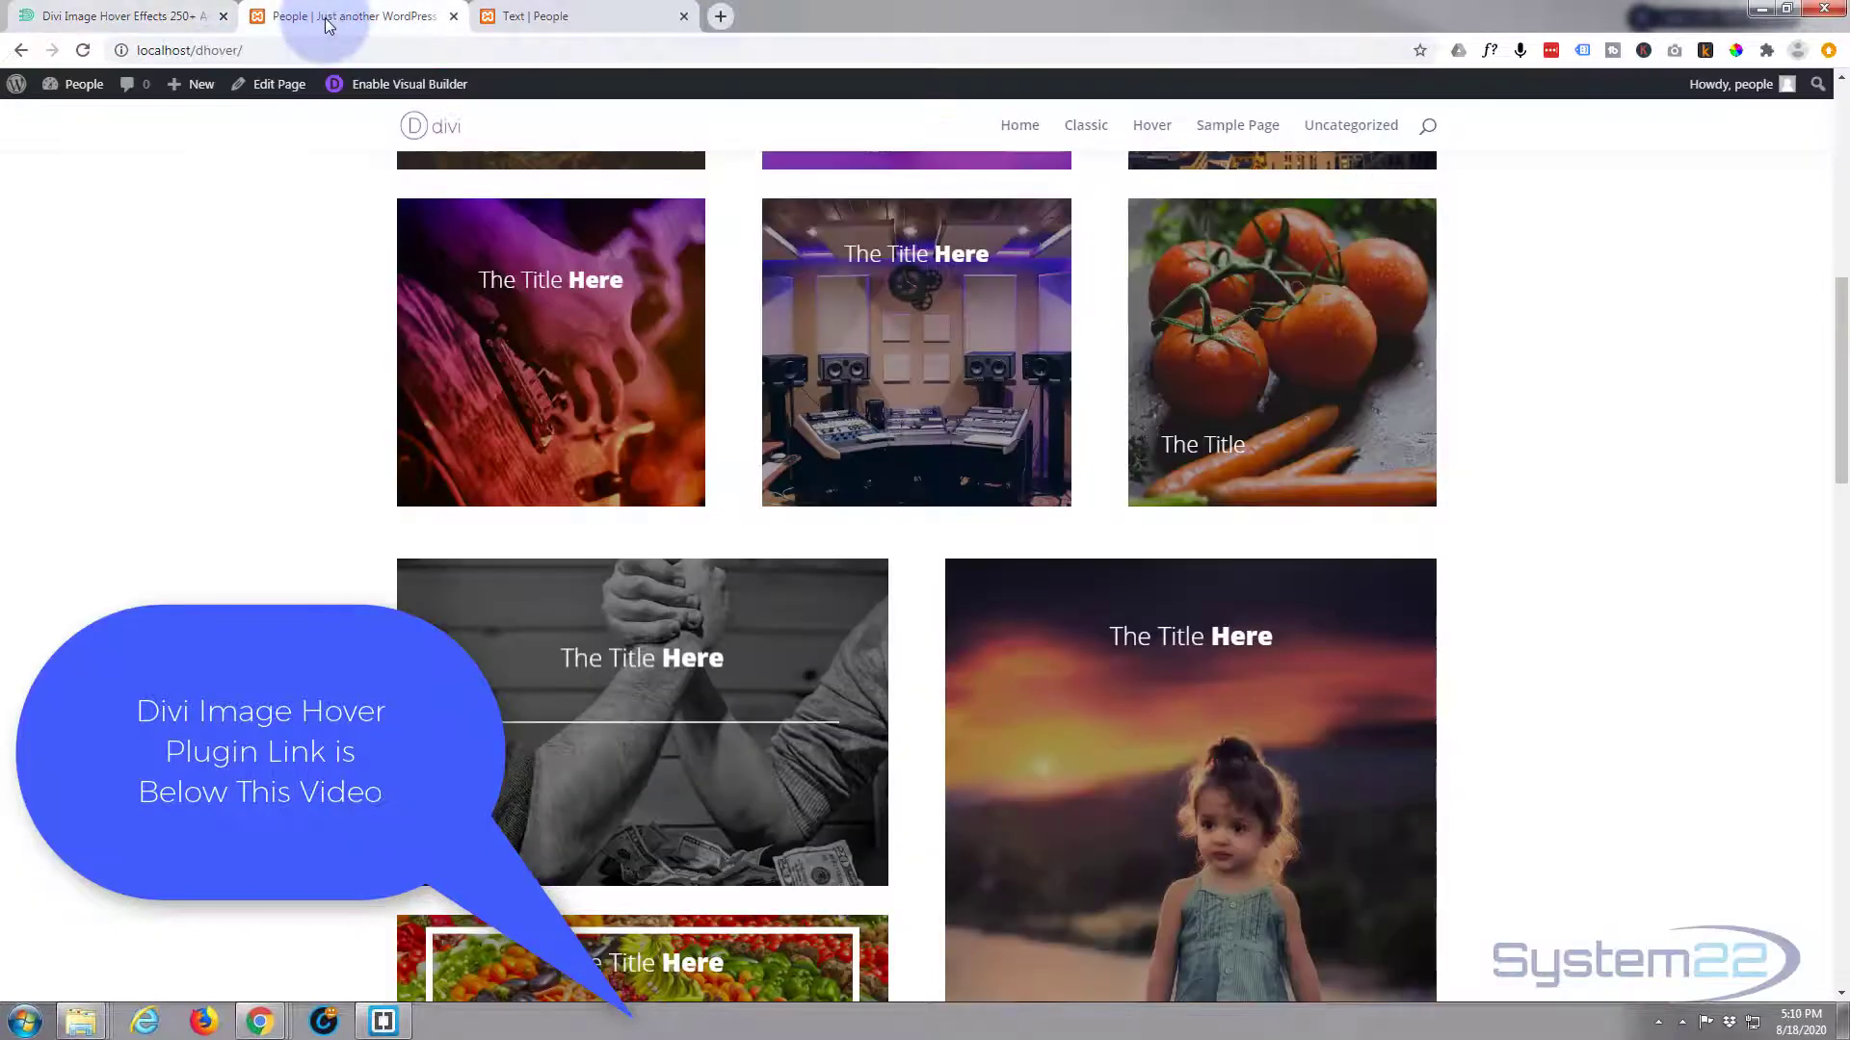
{"action": "mouse_move", "coordinate": [556, 389]}
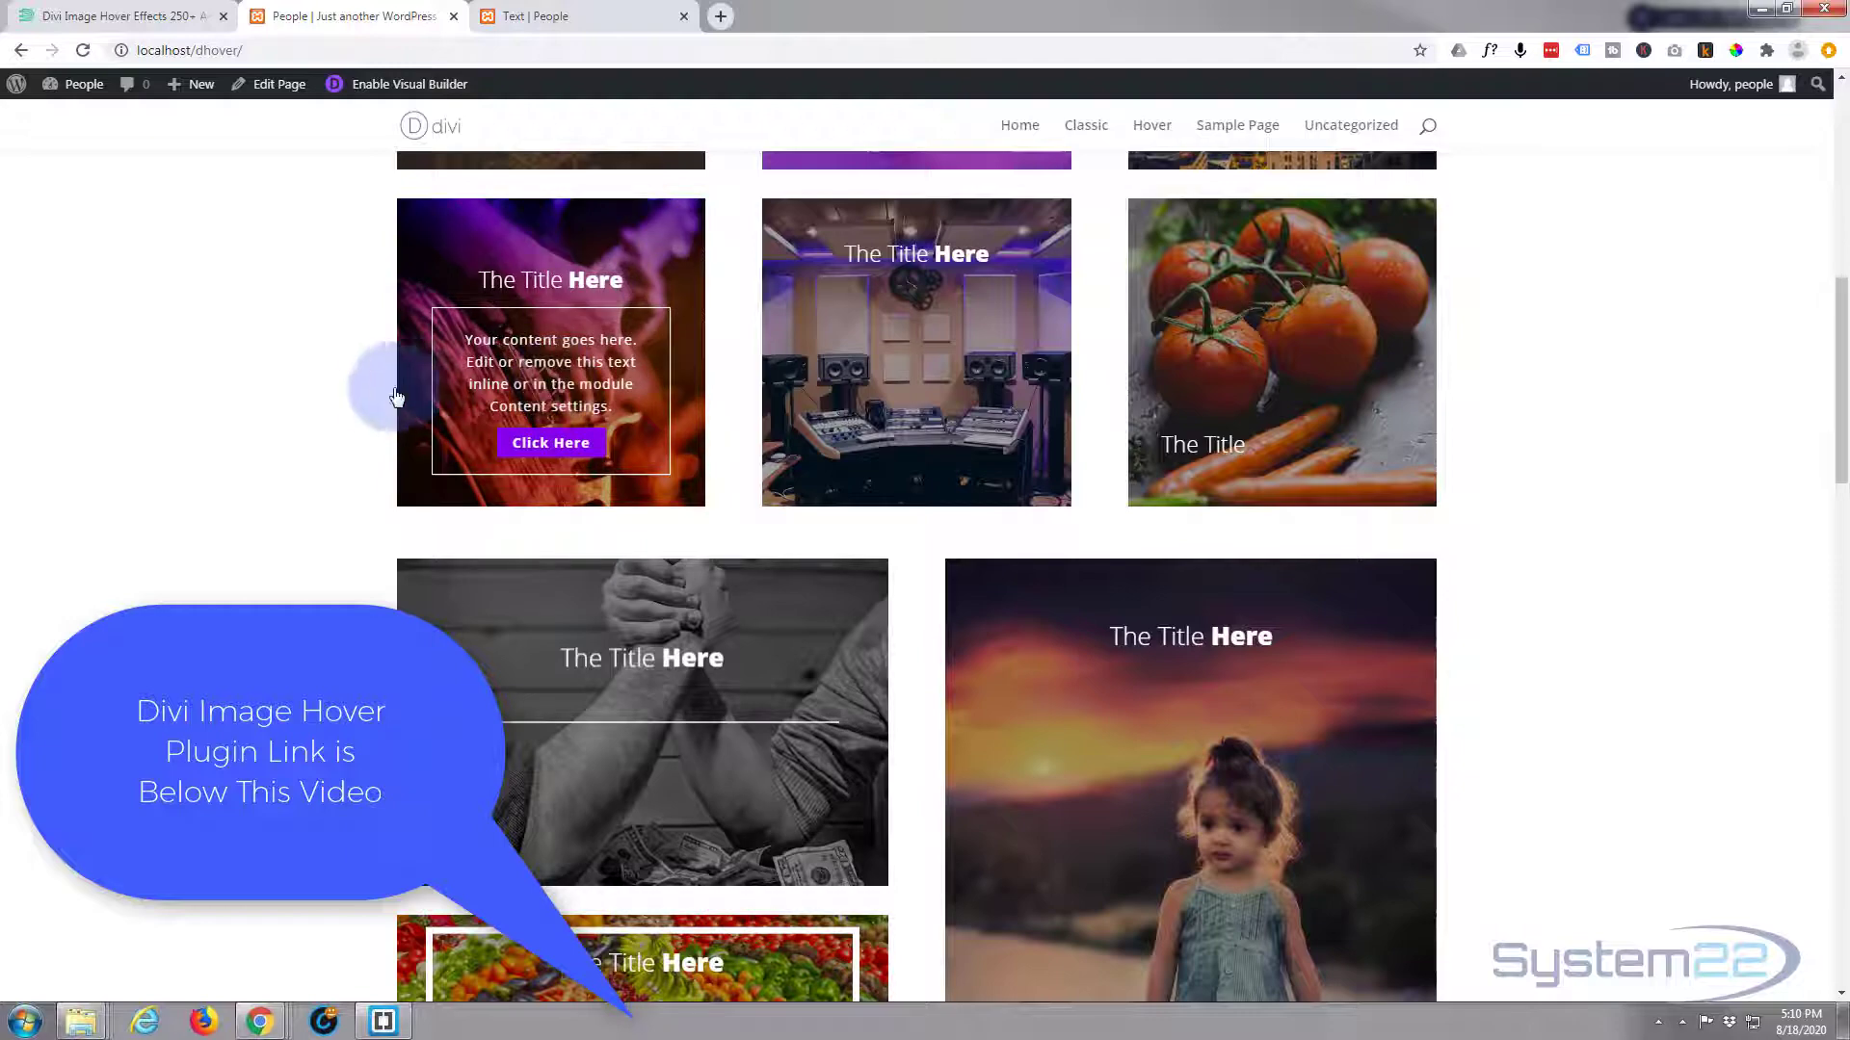
{"action": "mouse_move", "coordinate": [955, 358]}
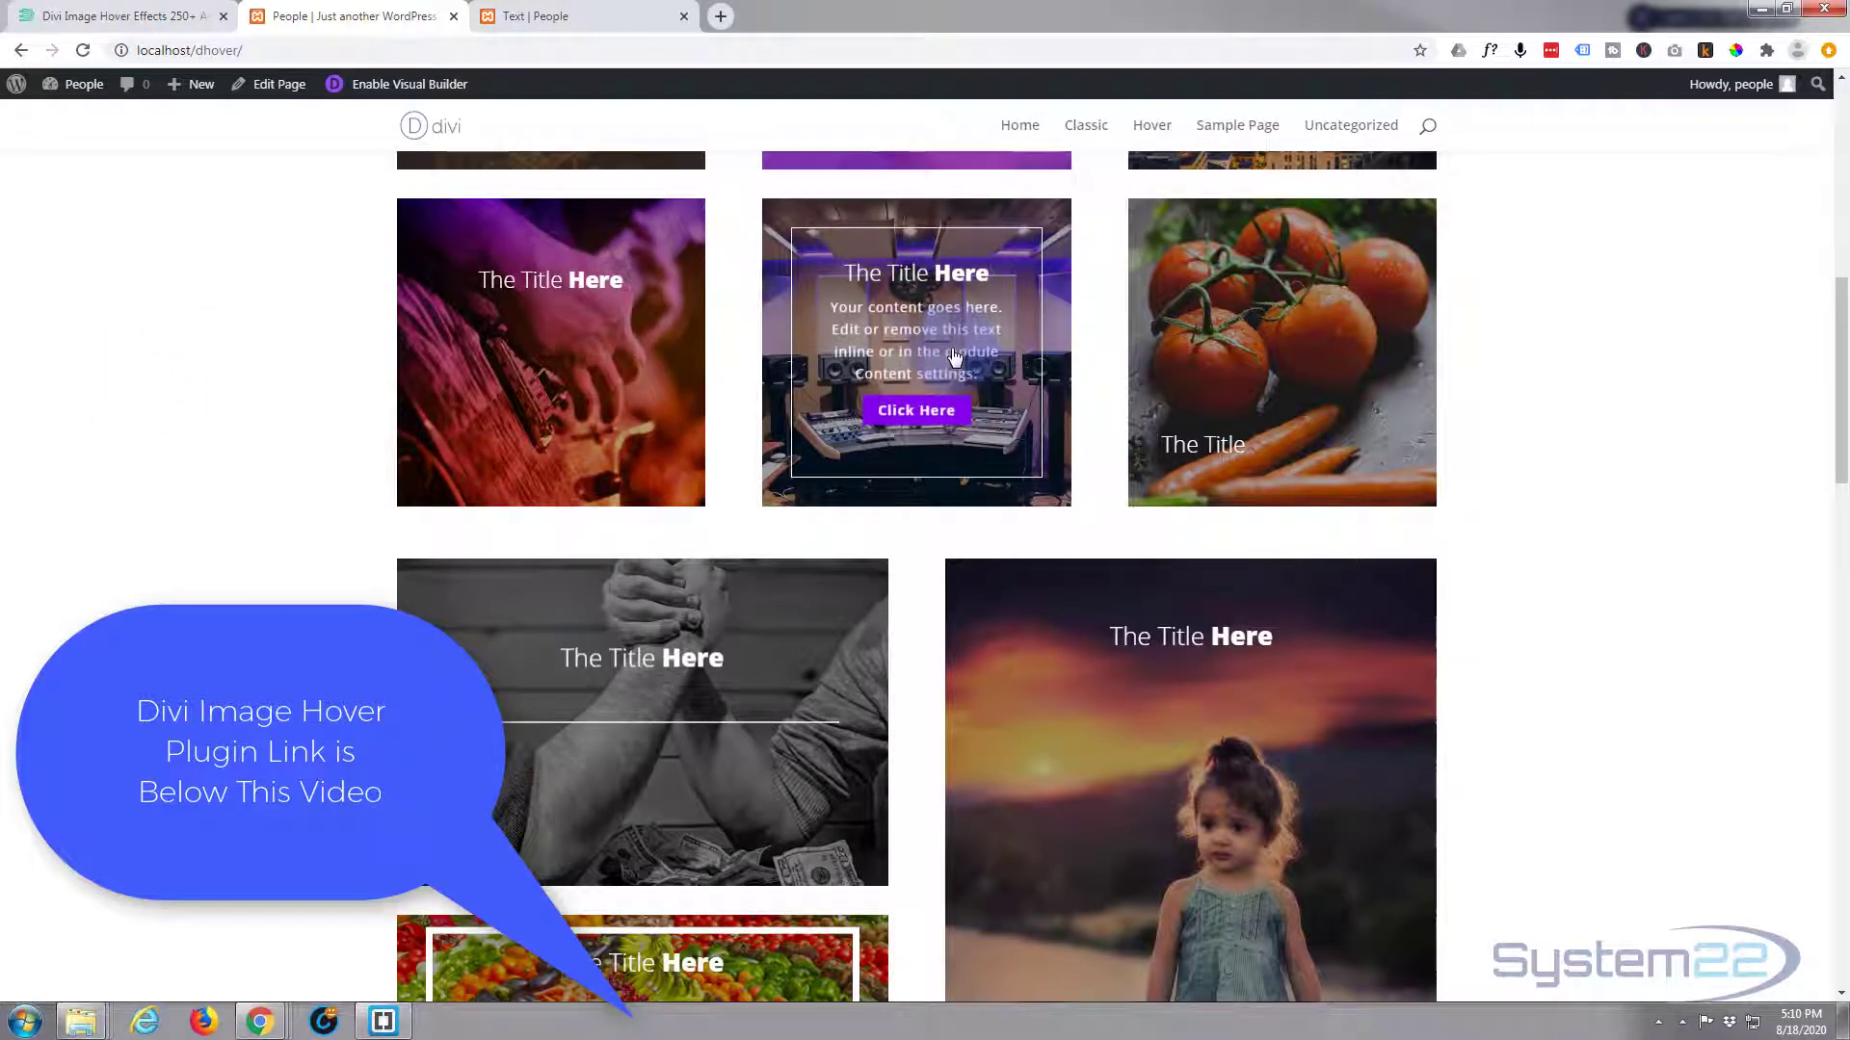
{"action": "mouse_move", "coordinate": [1057, 784]}
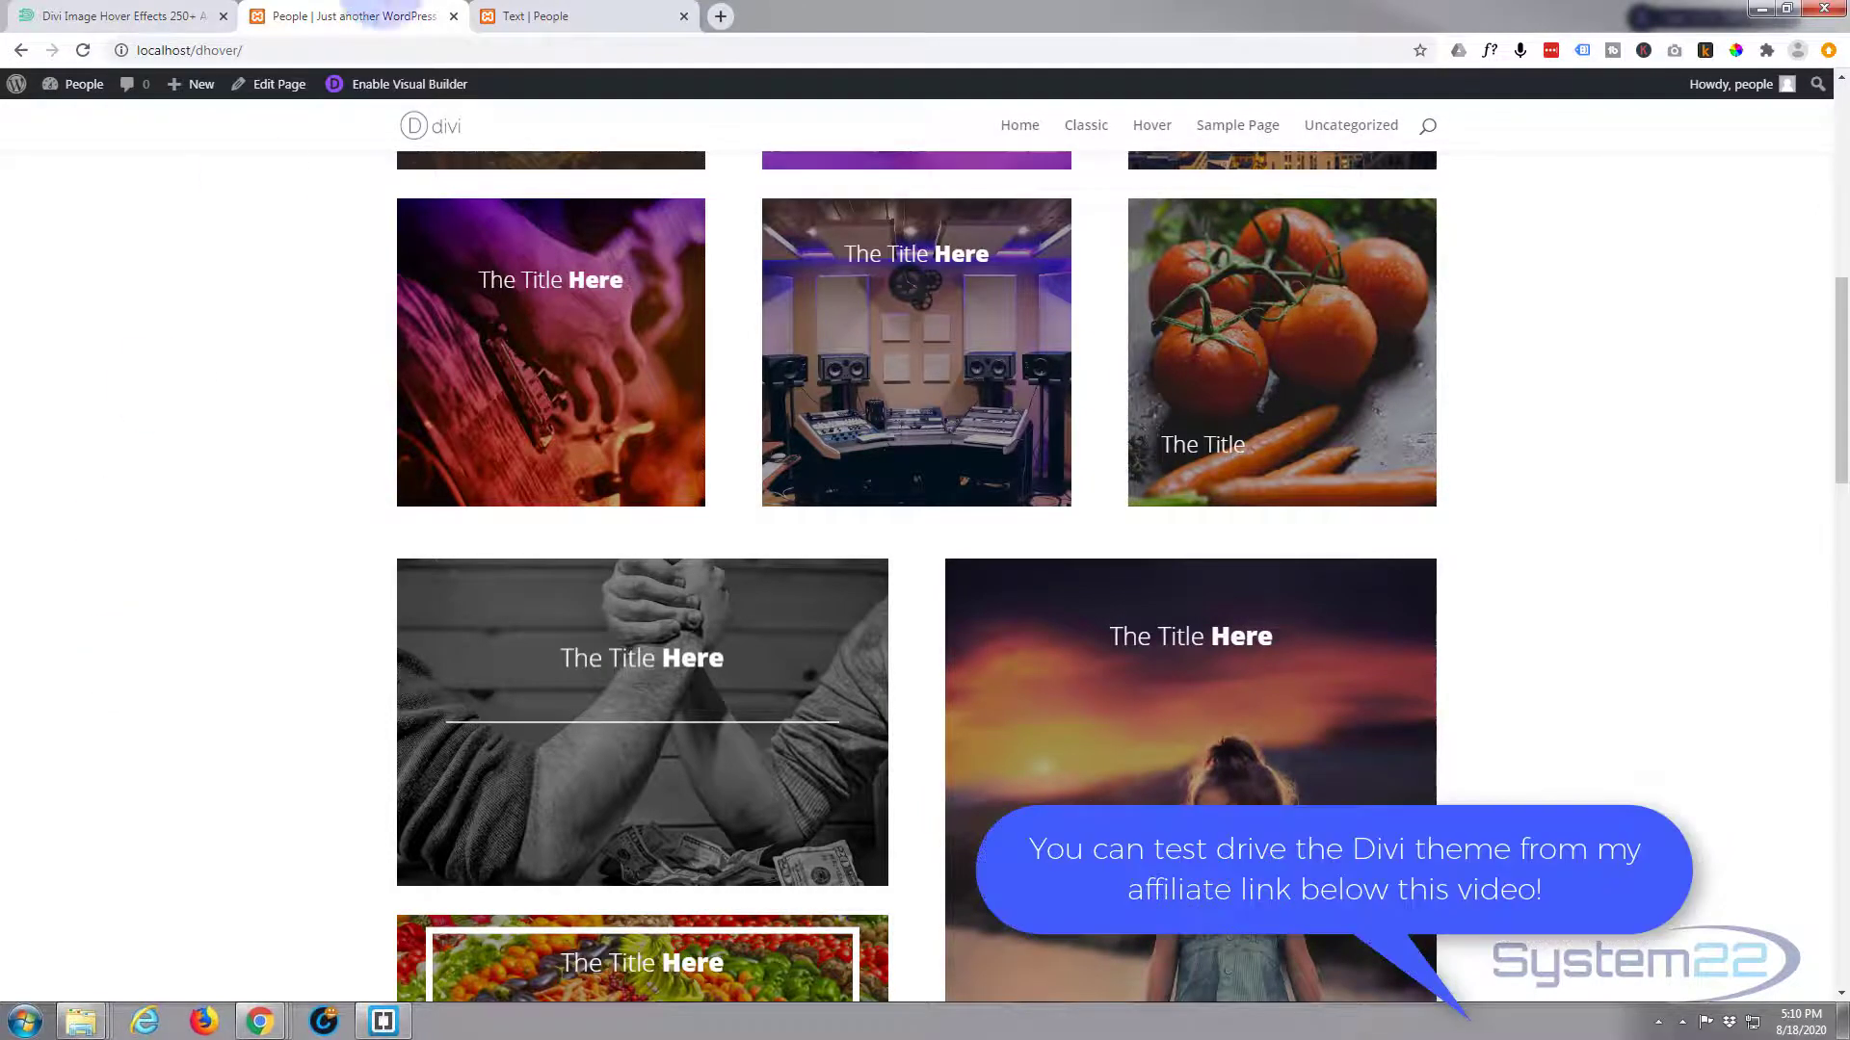
Switch to the Text page, preview the hover effect on its camera image, and enable the visual builder there
{"action": "left_click", "coordinate": [563, 16]}
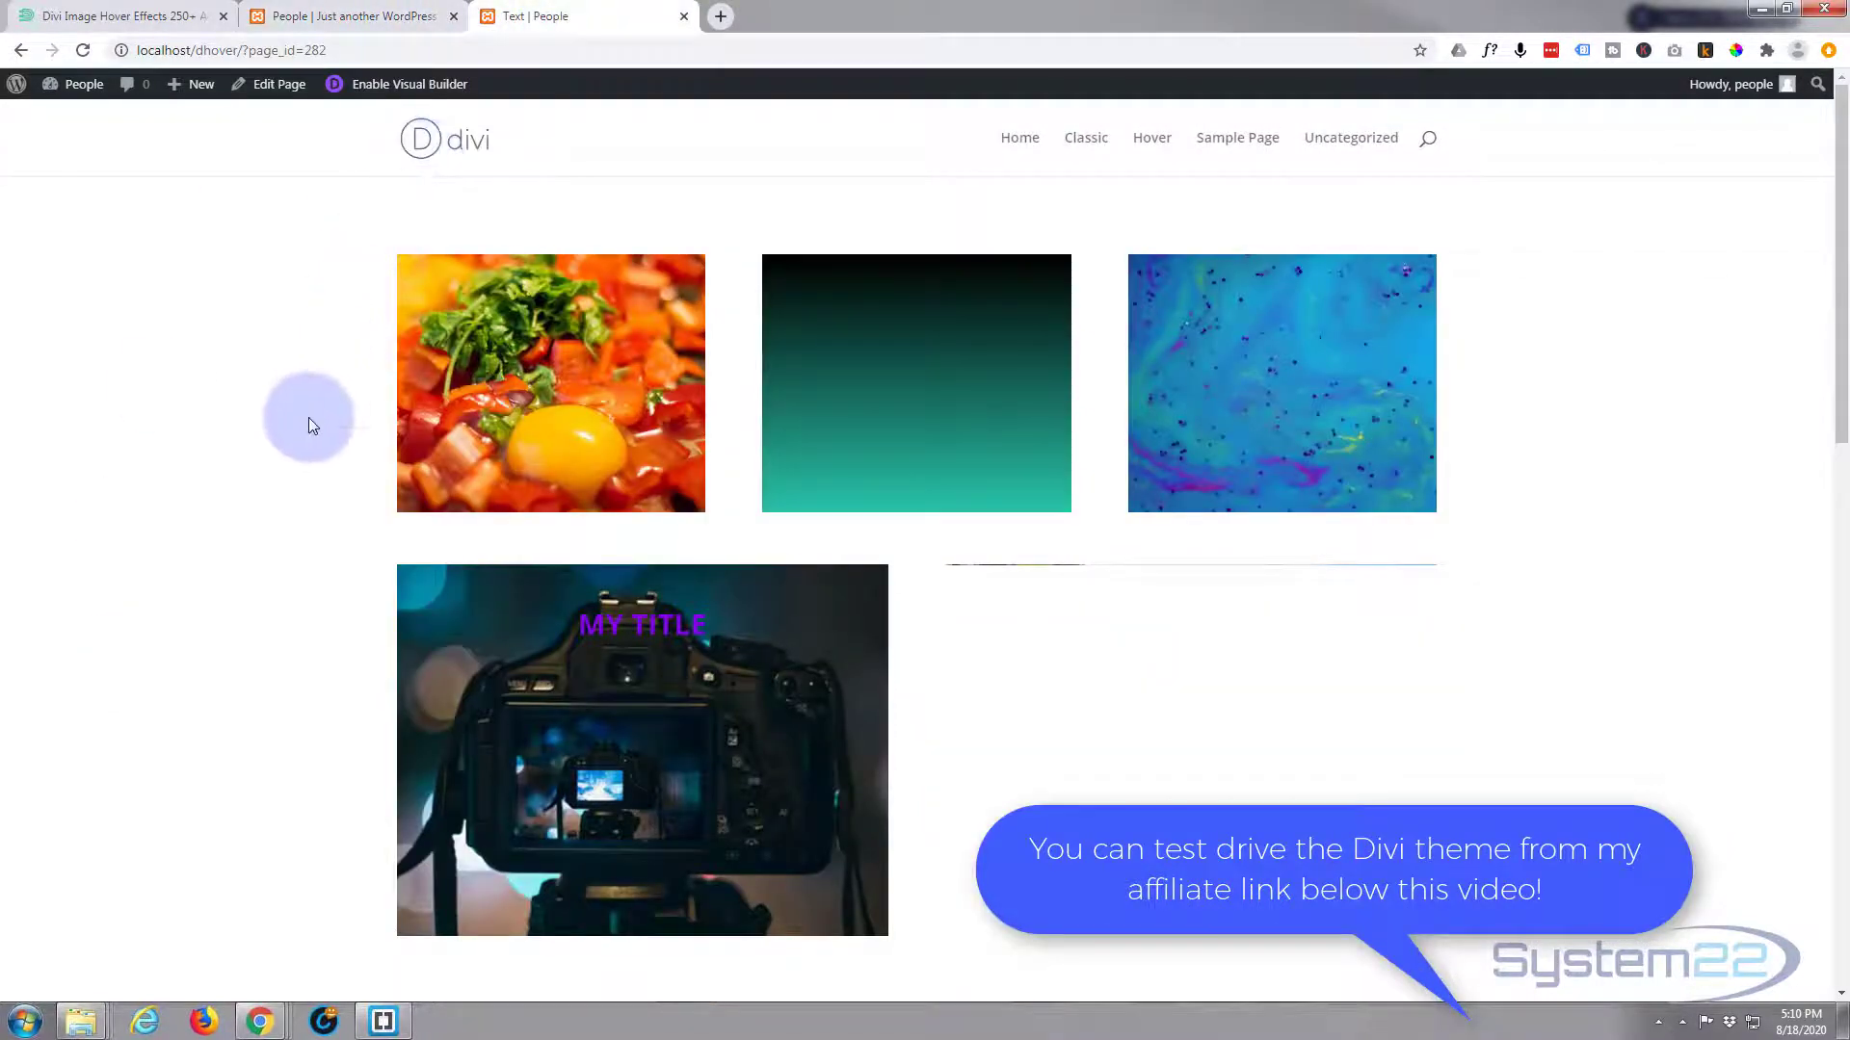
{"action": "mouse_move", "coordinate": [624, 795]}
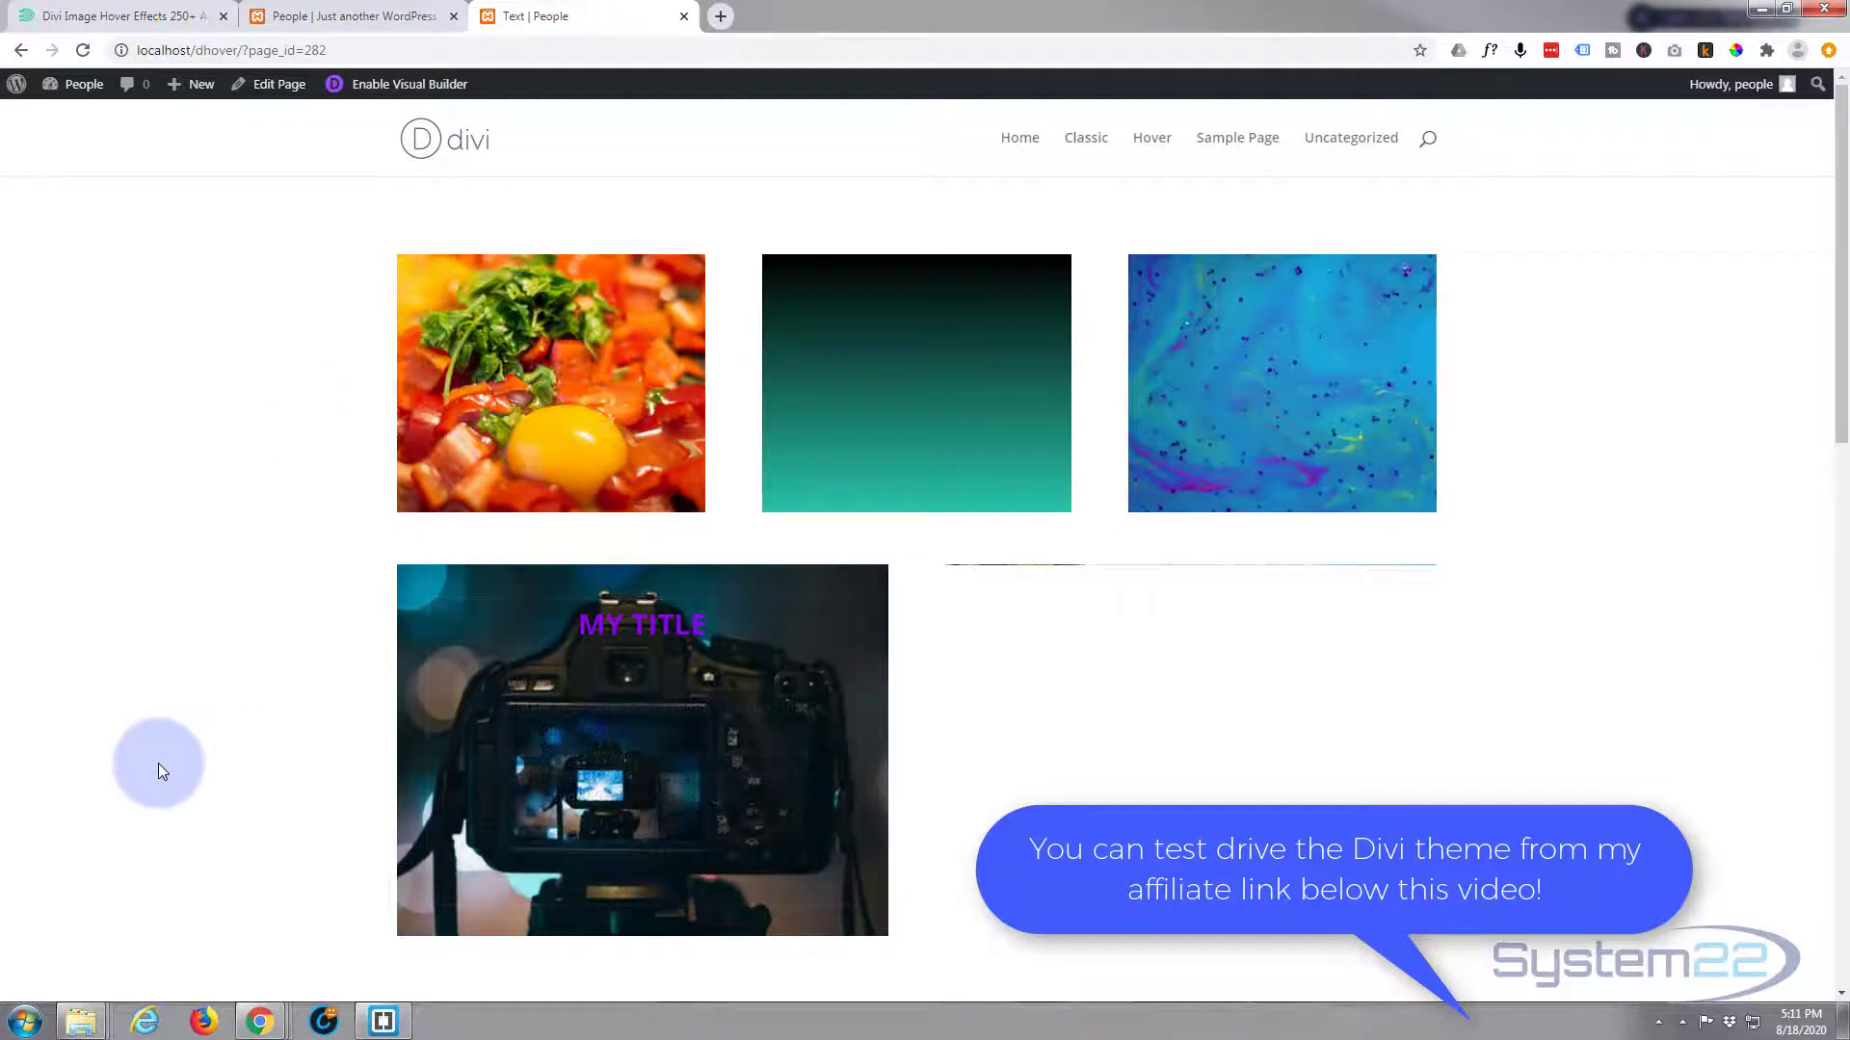
{"action": "mouse_move", "coordinate": [561, 771]}
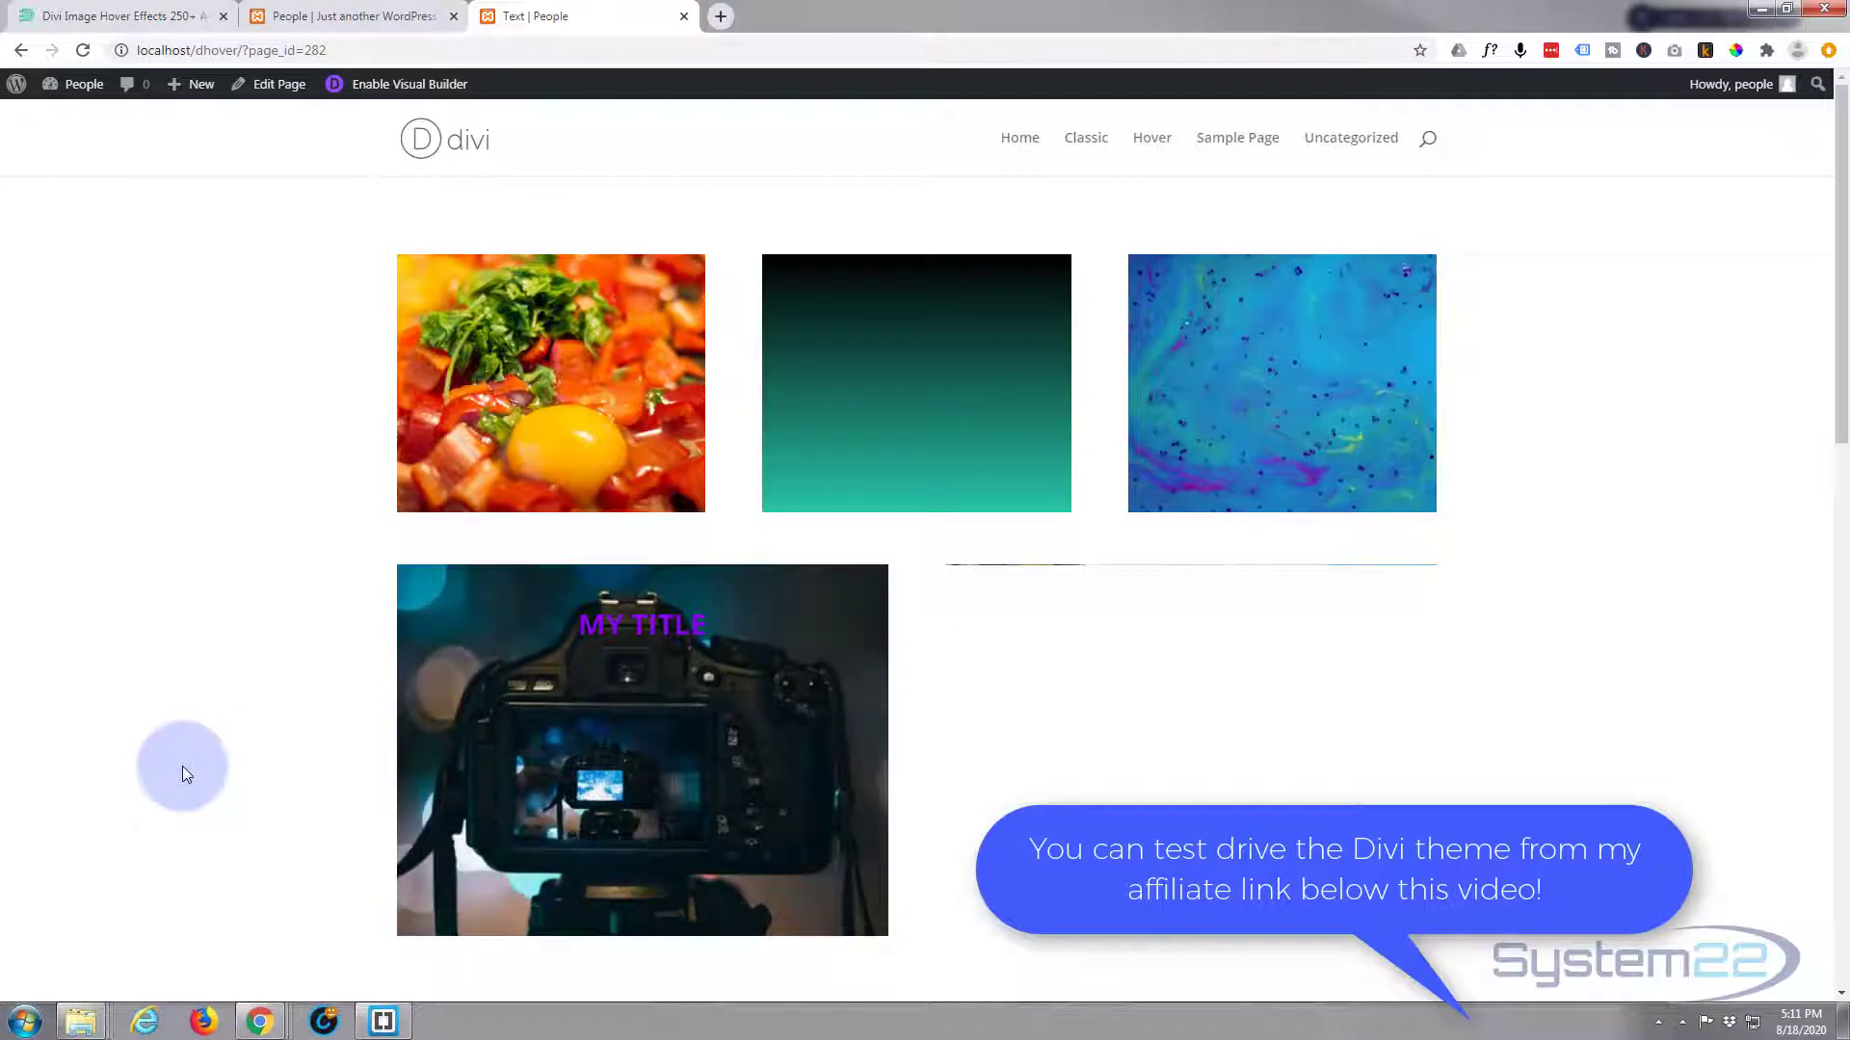
{"action": "mouse_move", "coordinate": [453, 774]}
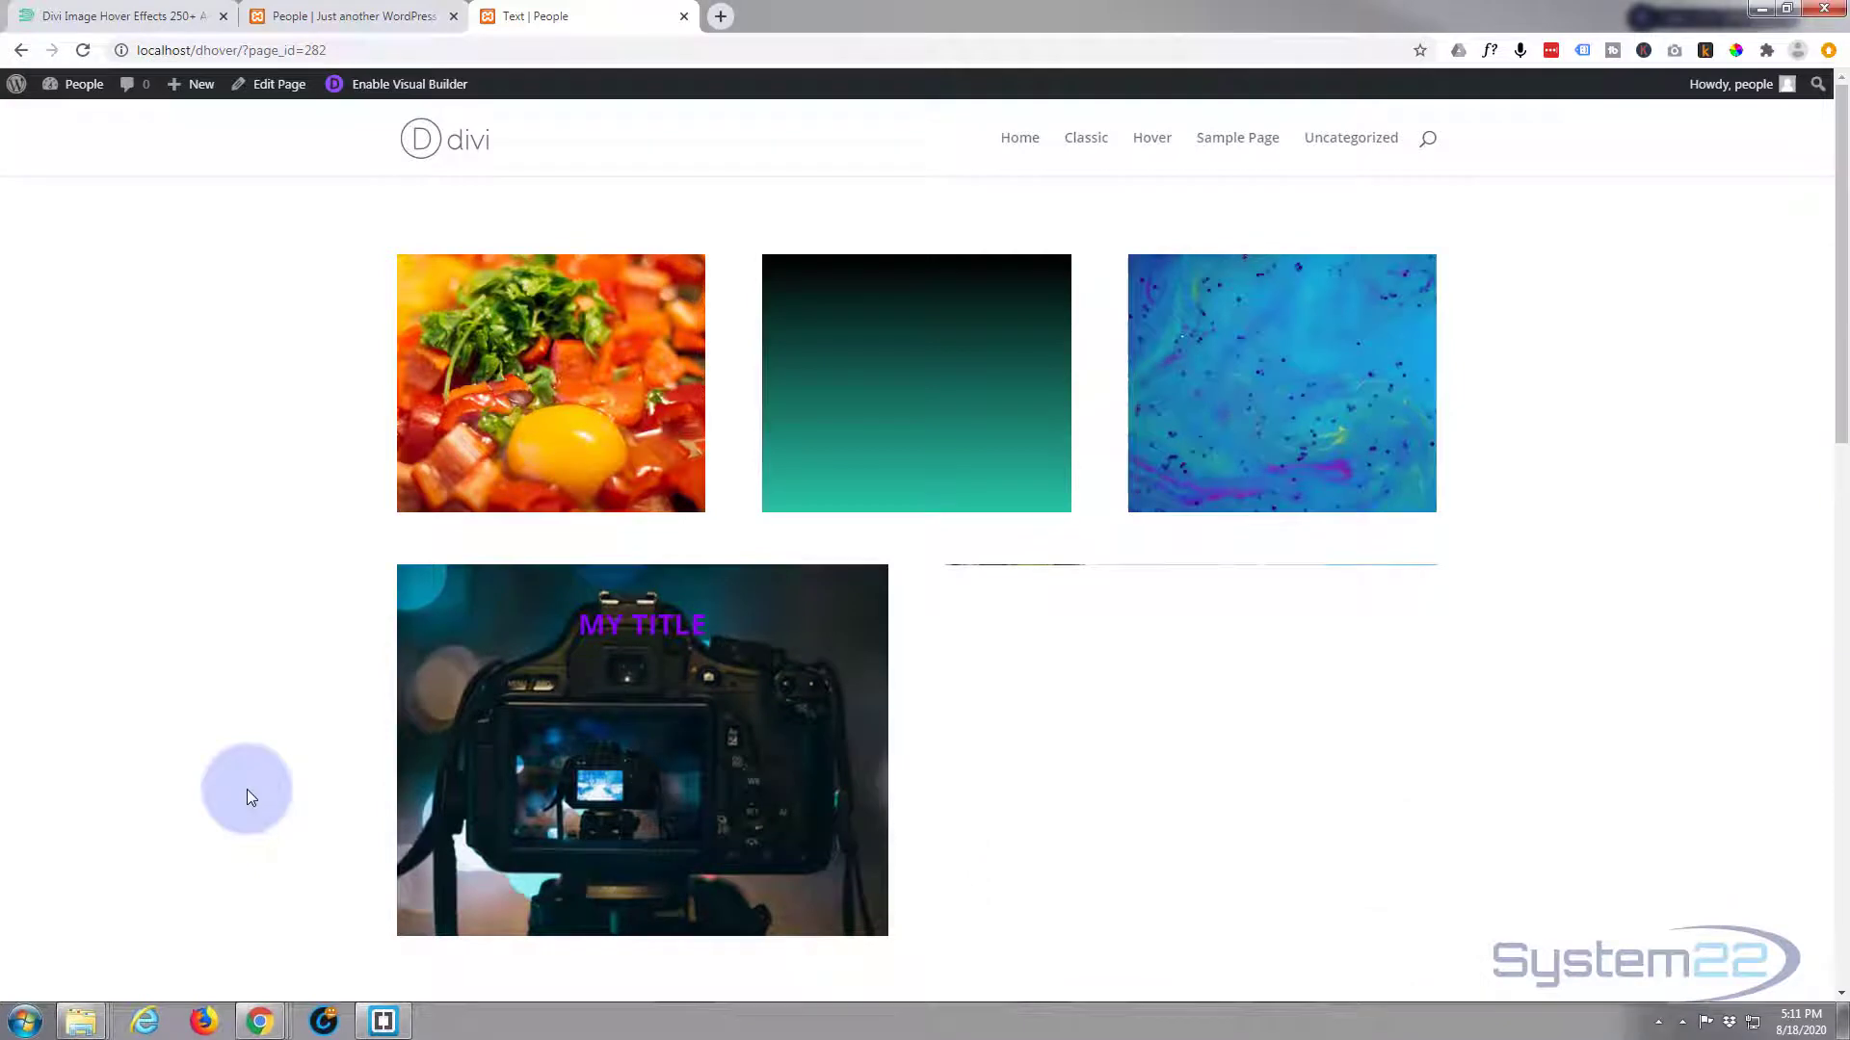
{"action": "left_click", "coordinate": [399, 85]}
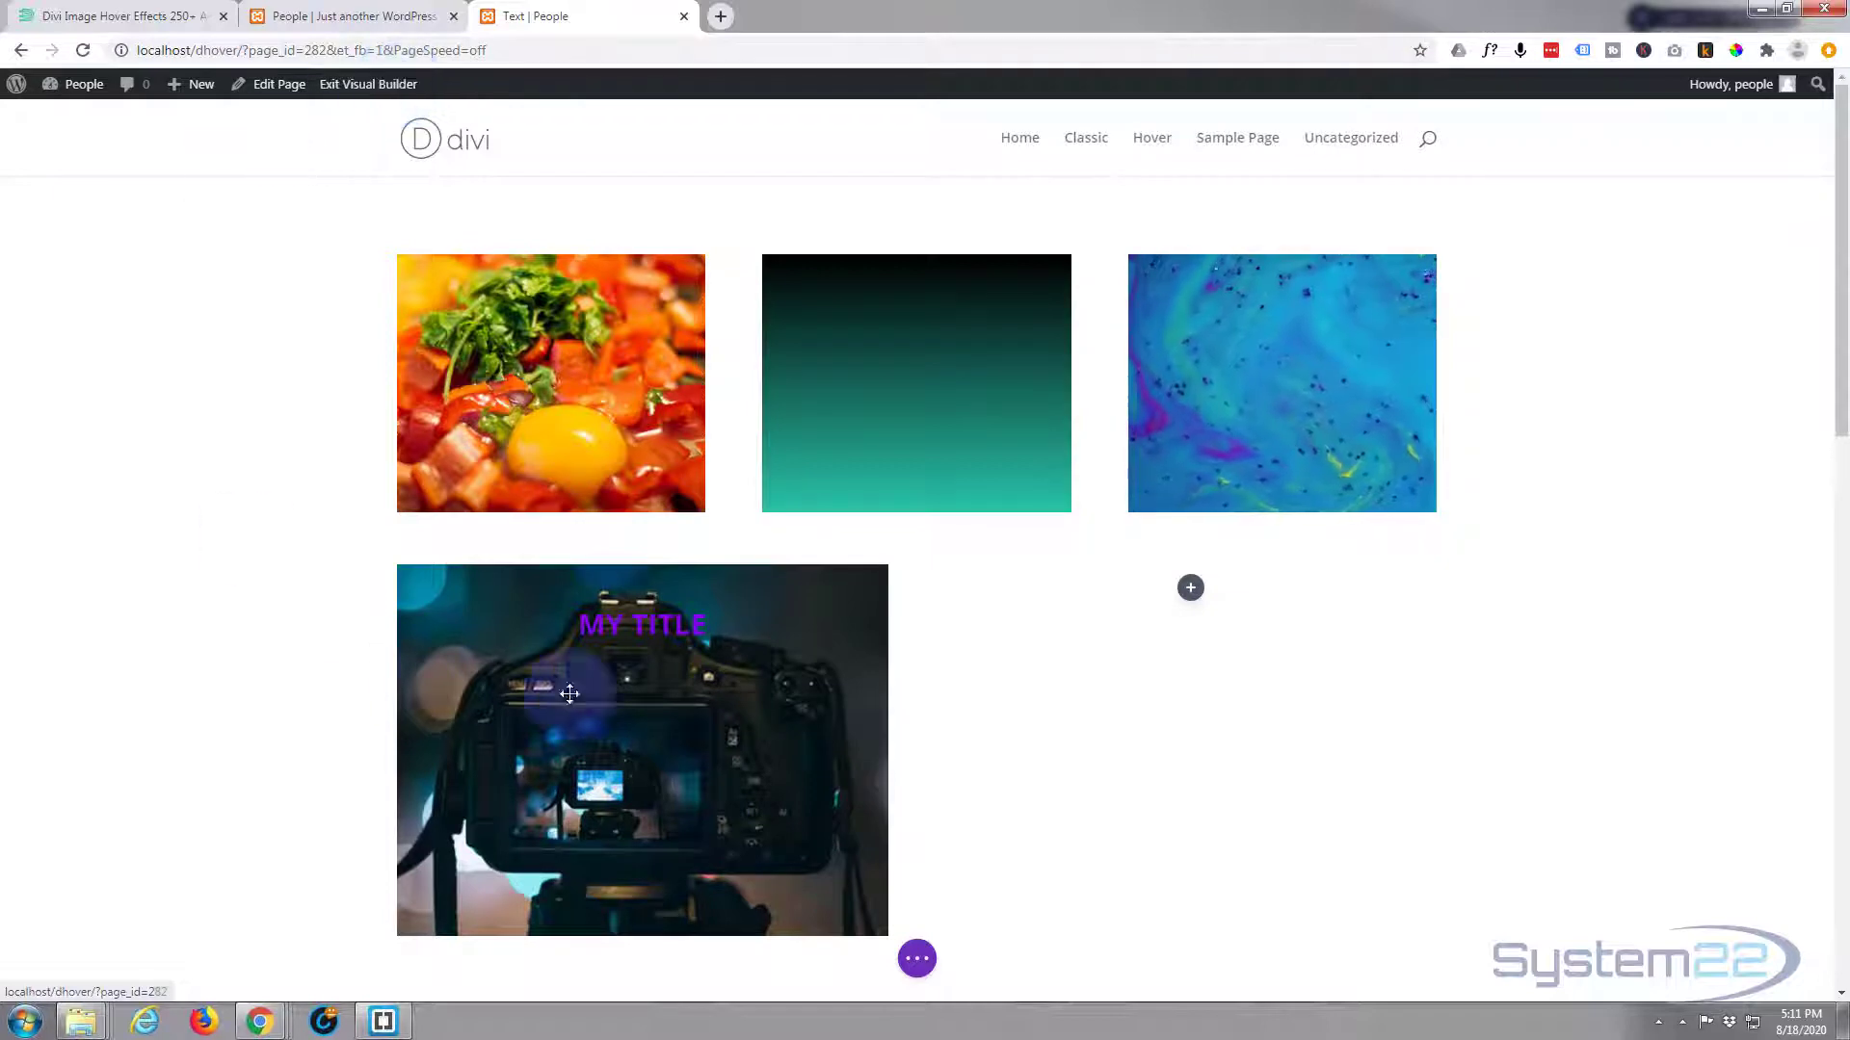
Set the camera image 11.jpg as the background of the second column in the two-column row and save the row settings
{"action": "mouse_move", "coordinate": [1132, 711]}
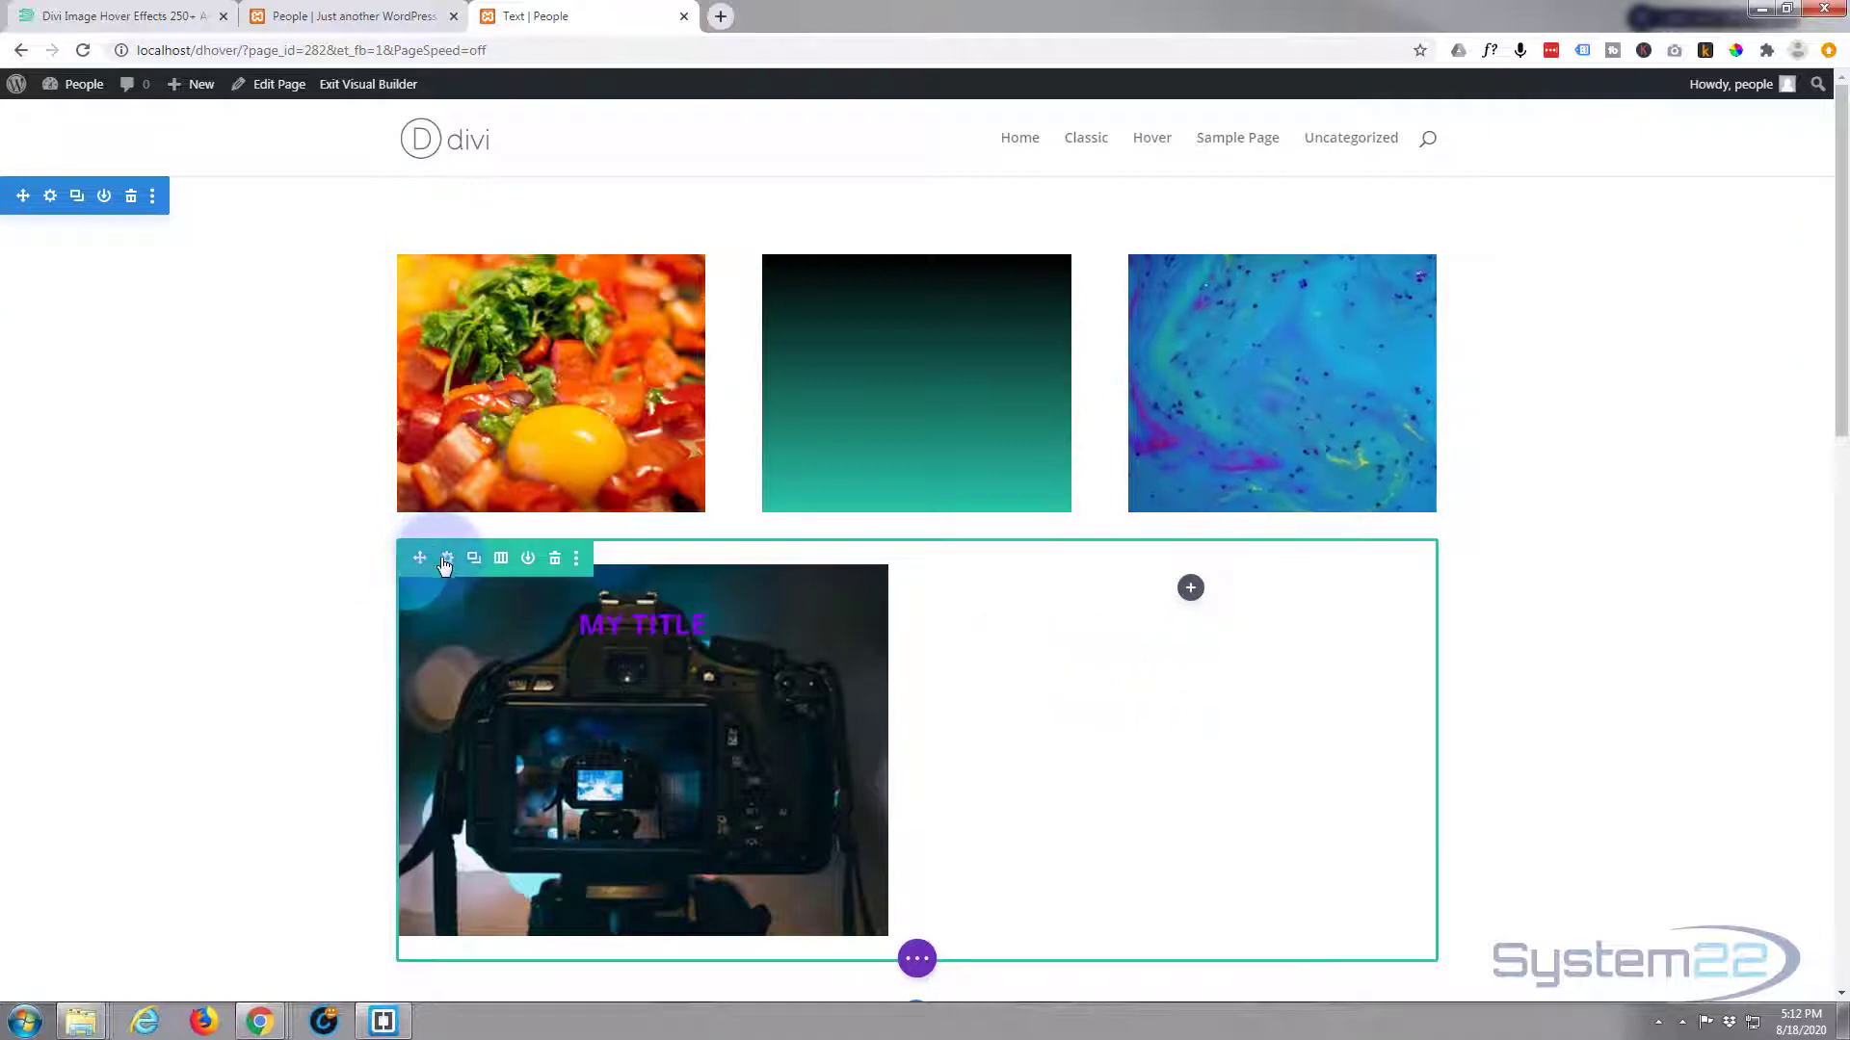
{"action": "left_click", "coordinate": [448, 561]}
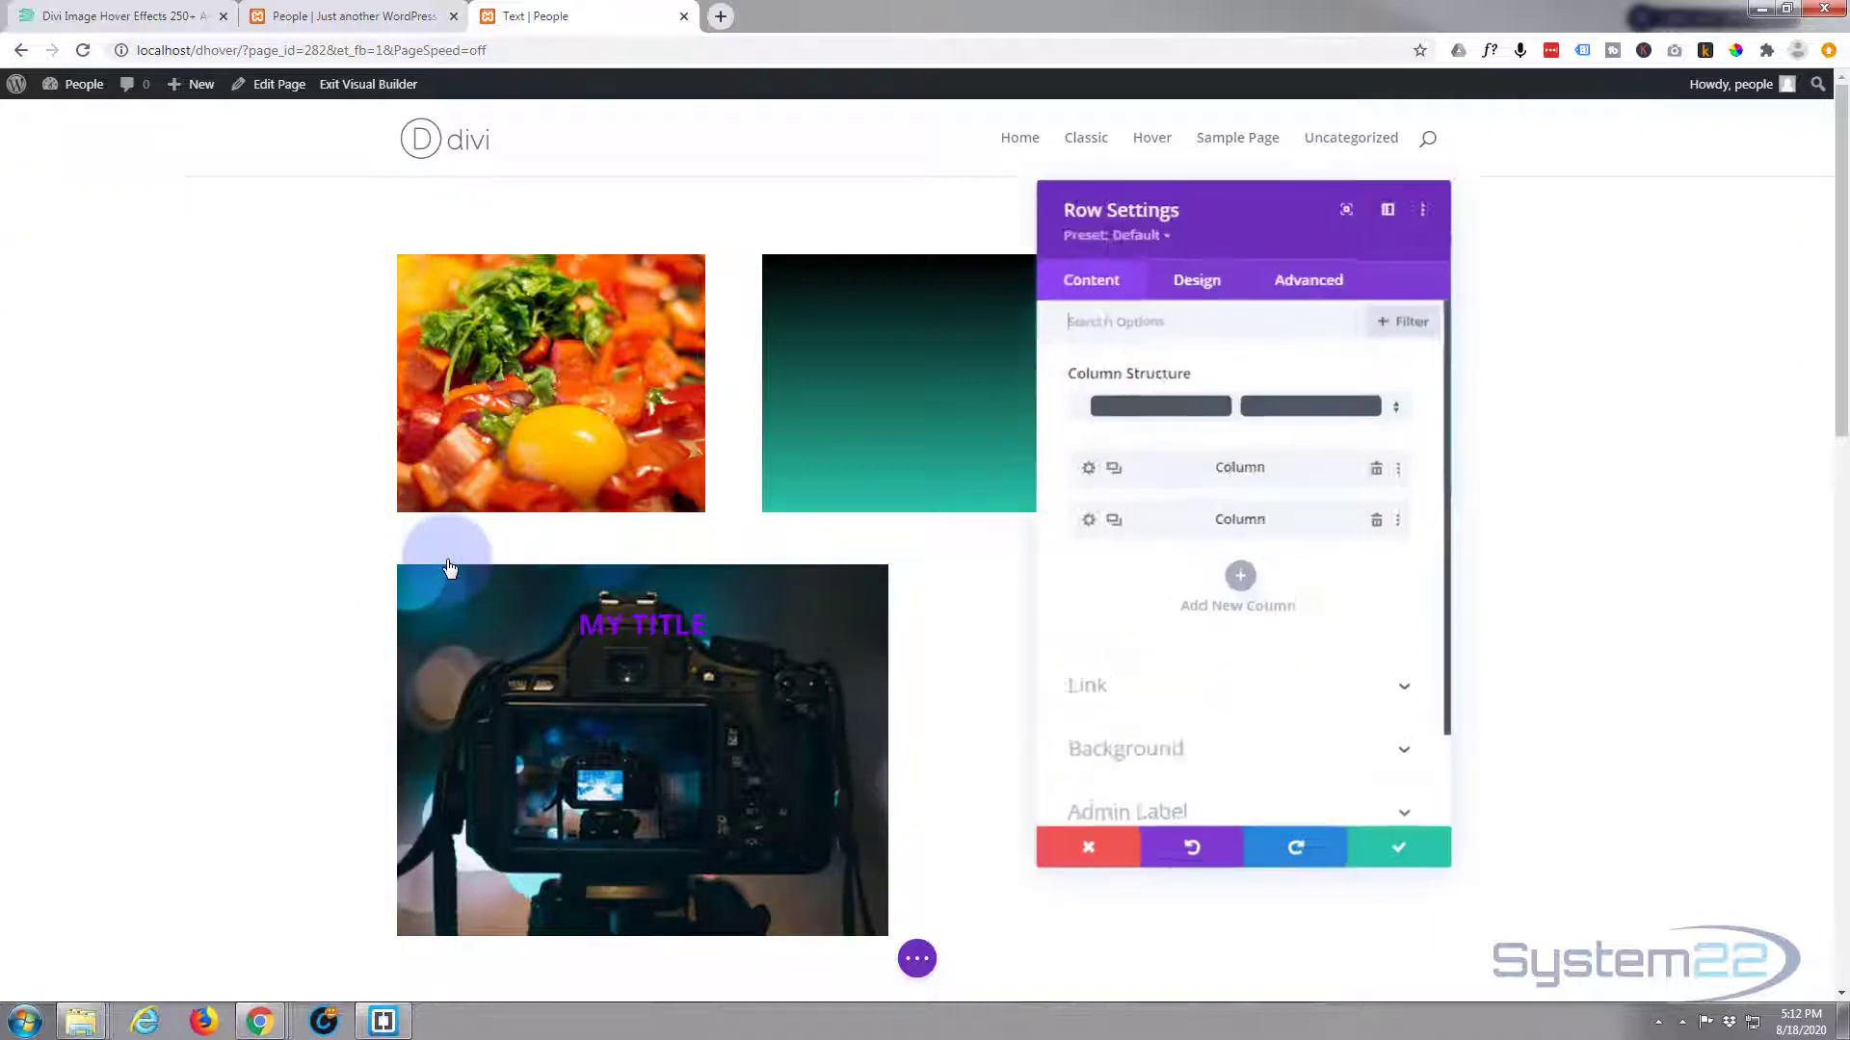
{"action": "left_click", "coordinate": [1099, 522]}
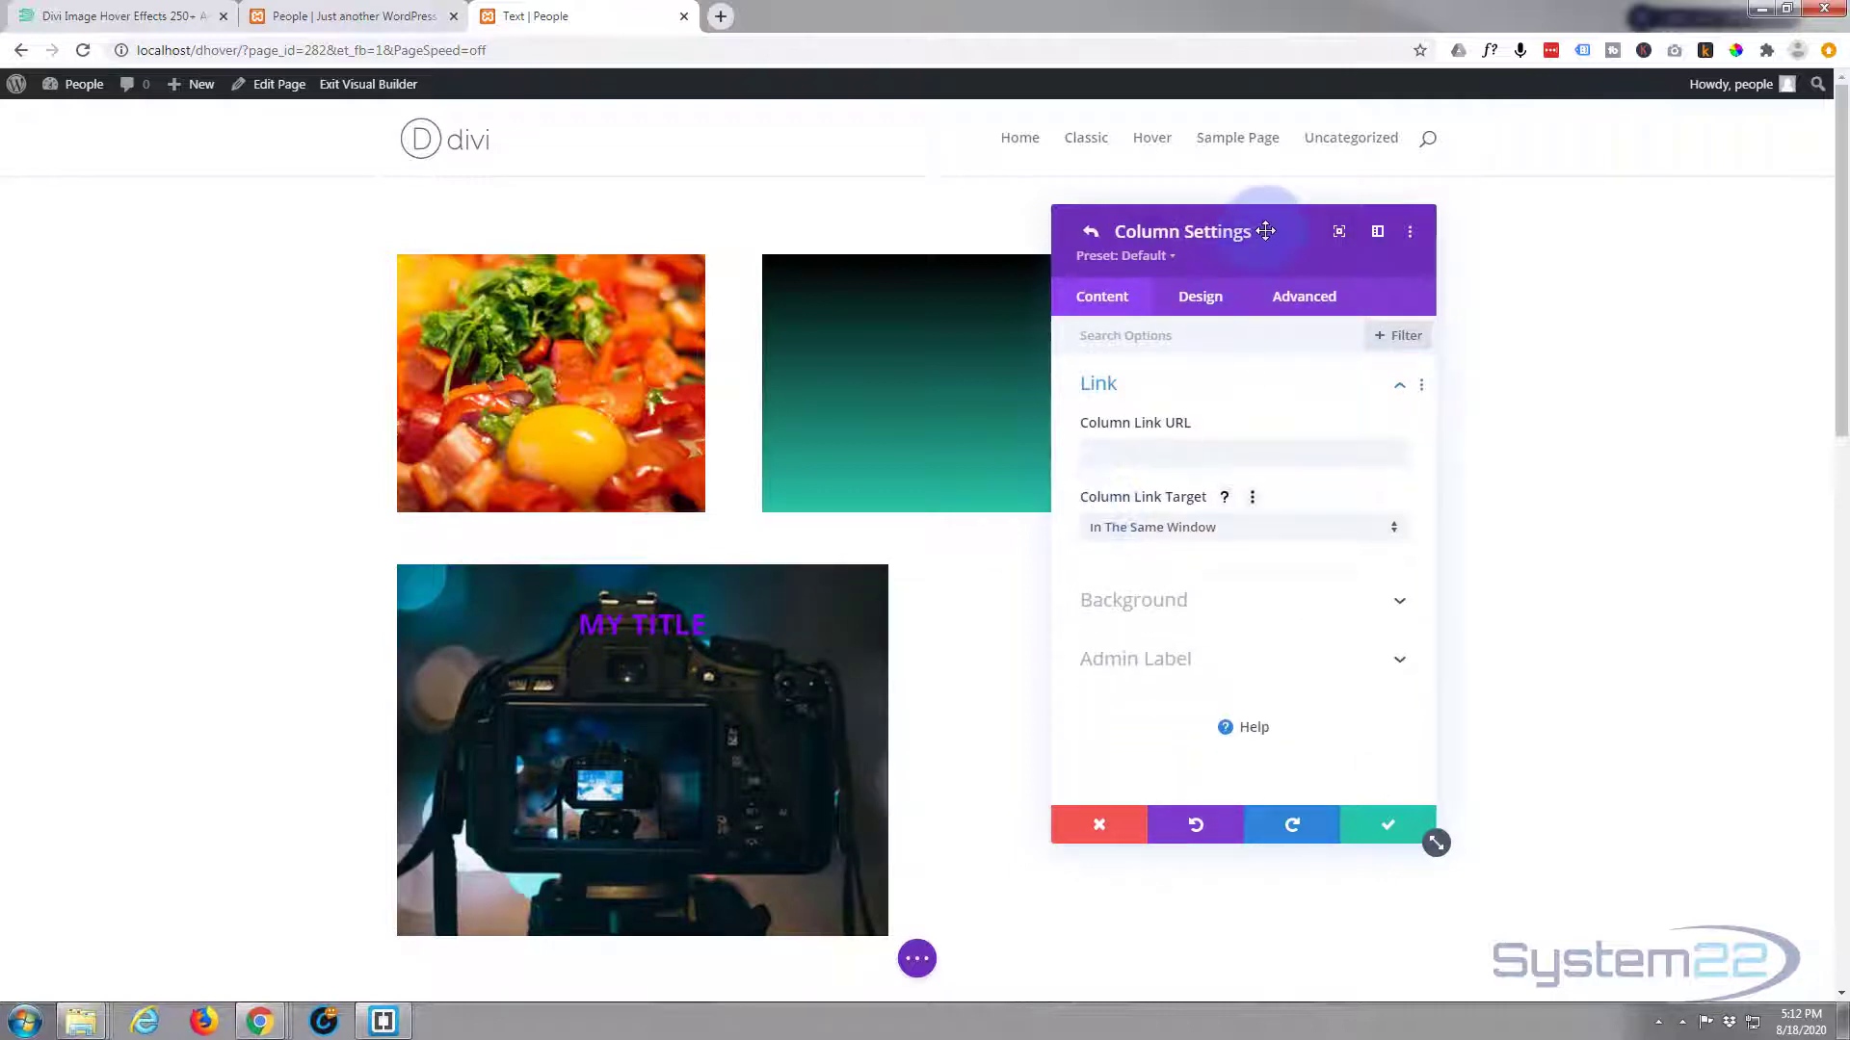
{"action": "left_click_drag", "start_coordinate": [1264, 231], "coordinate": [600, 293]}
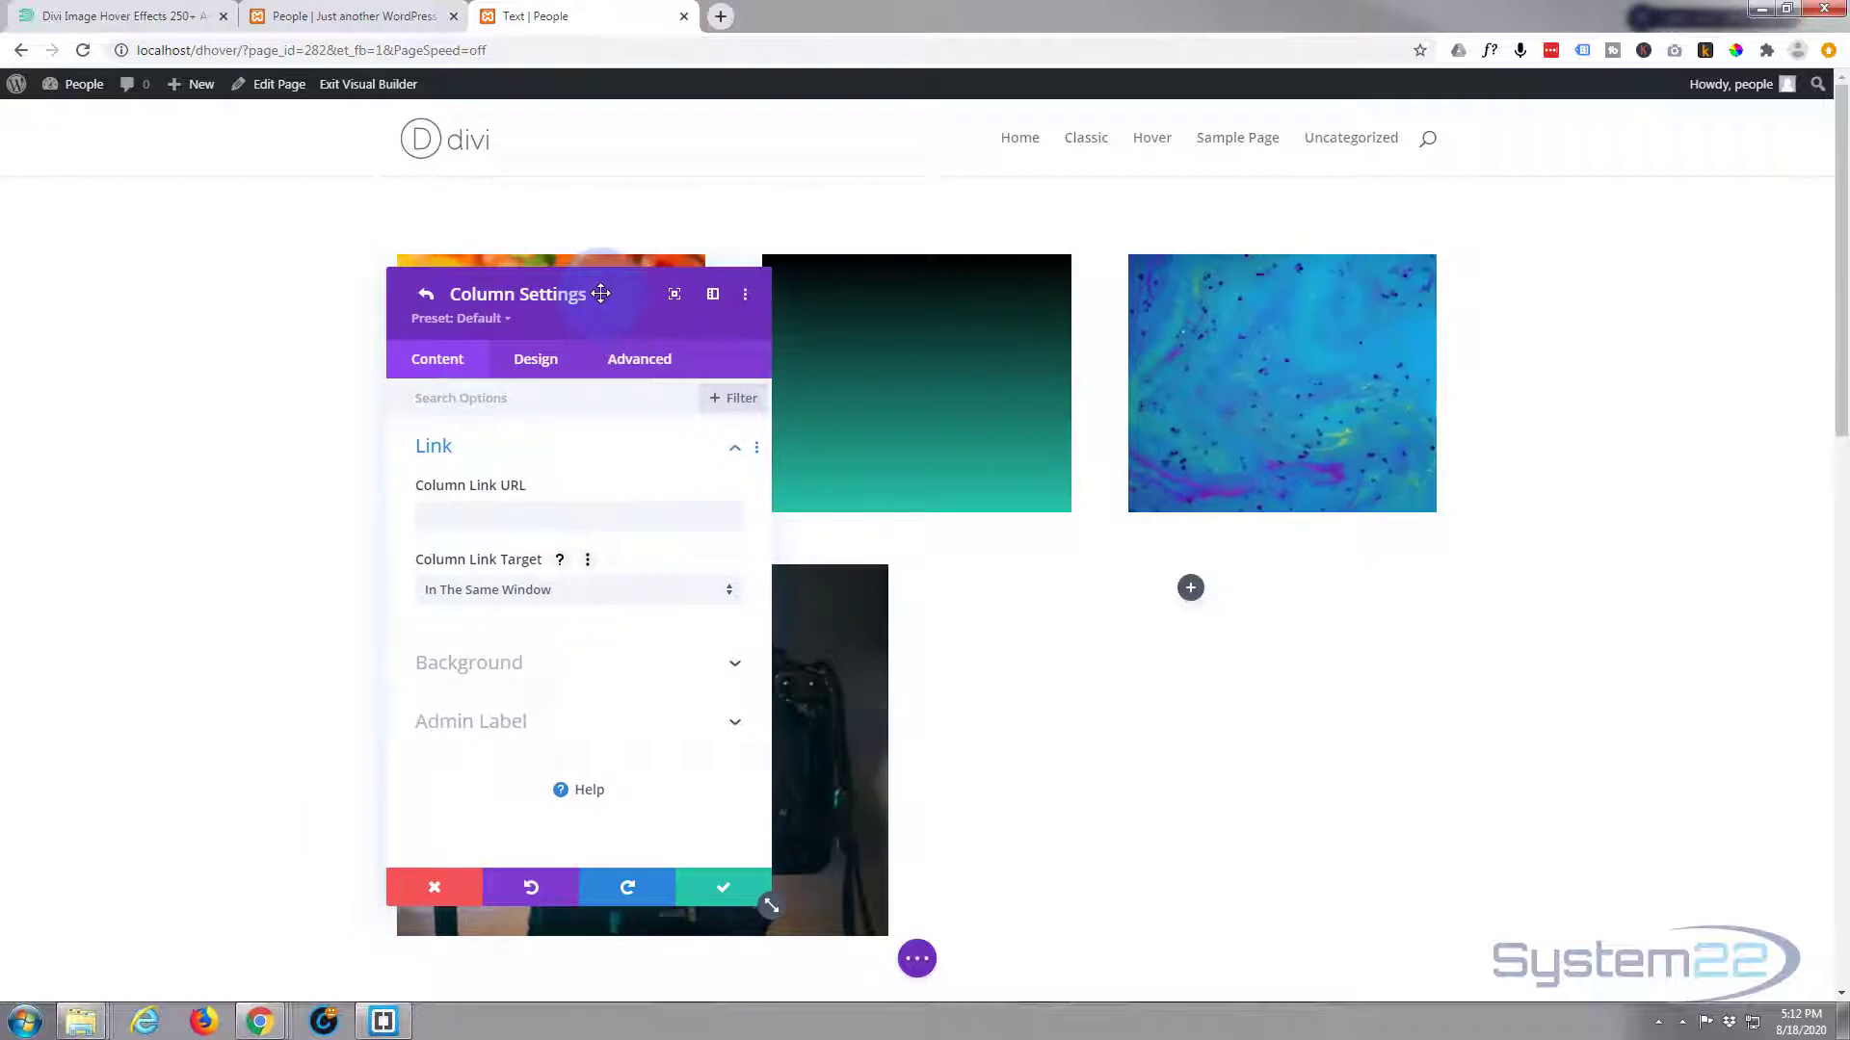
{"action": "left_click", "coordinate": [563, 664]}
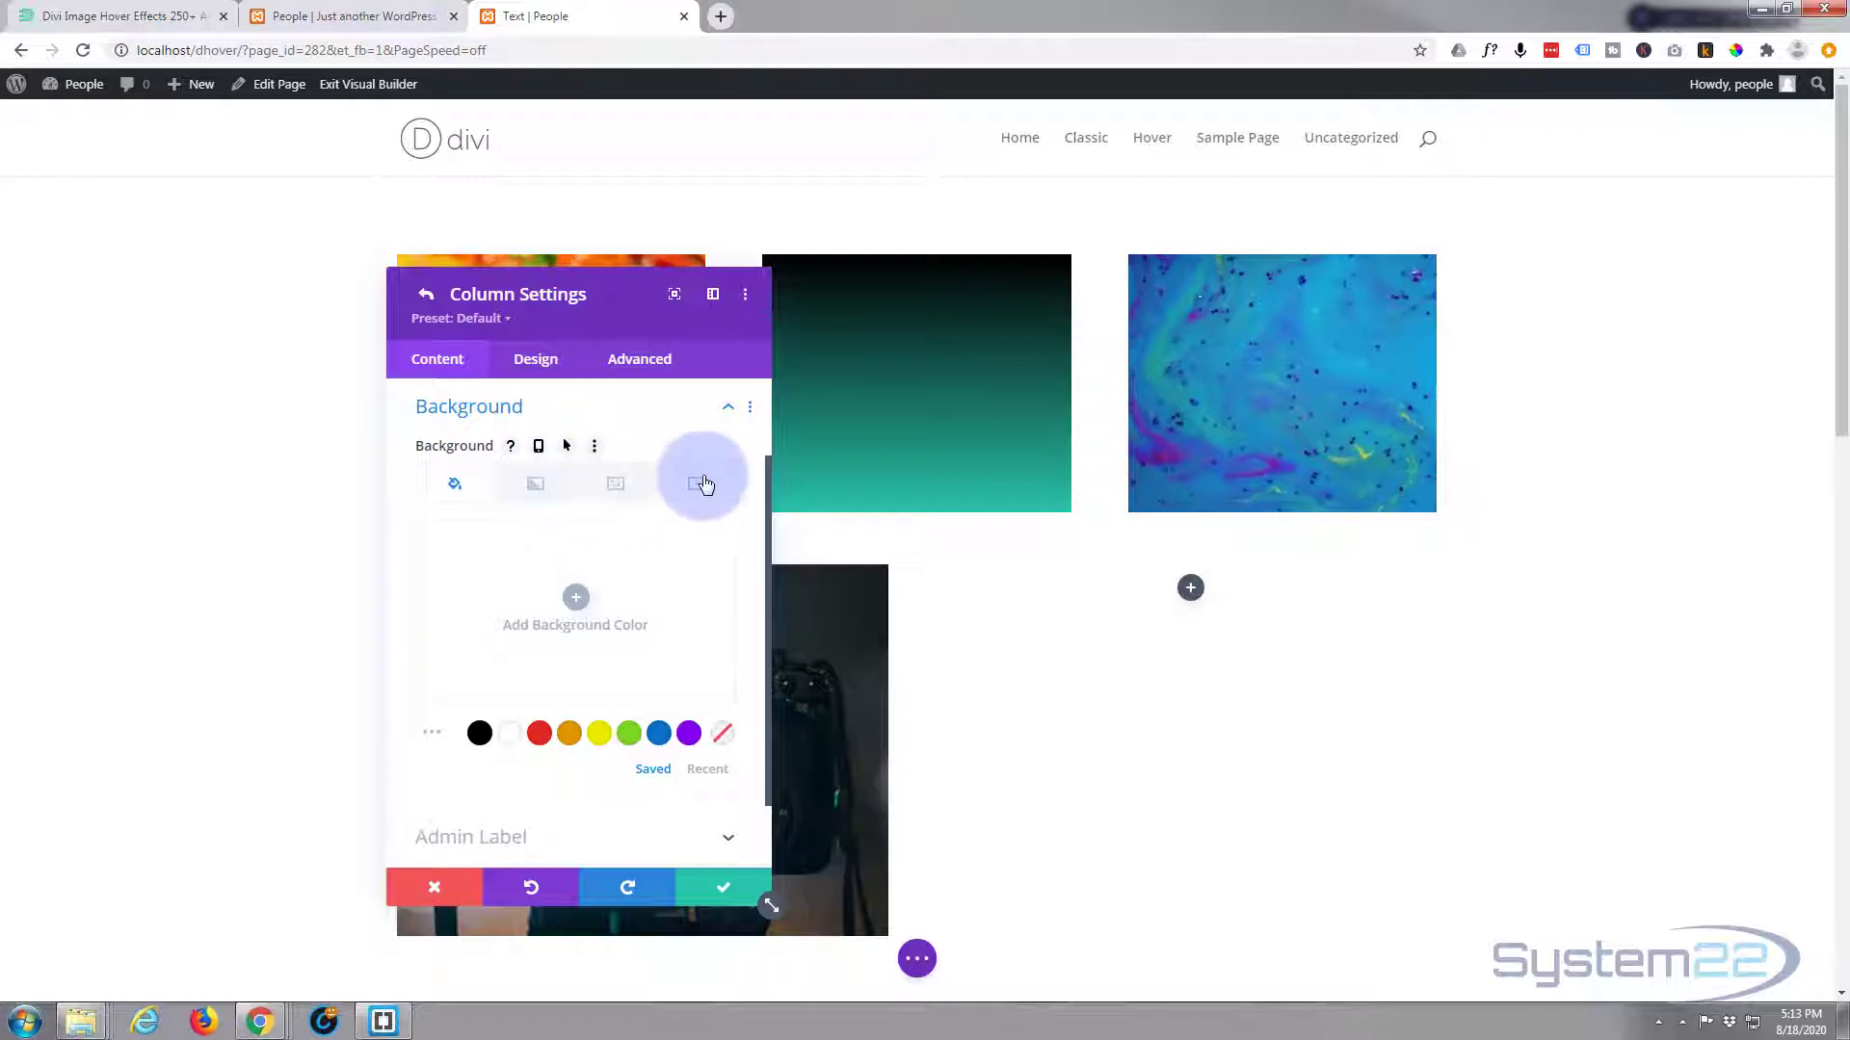
{"action": "left_click", "coordinate": [624, 488]}
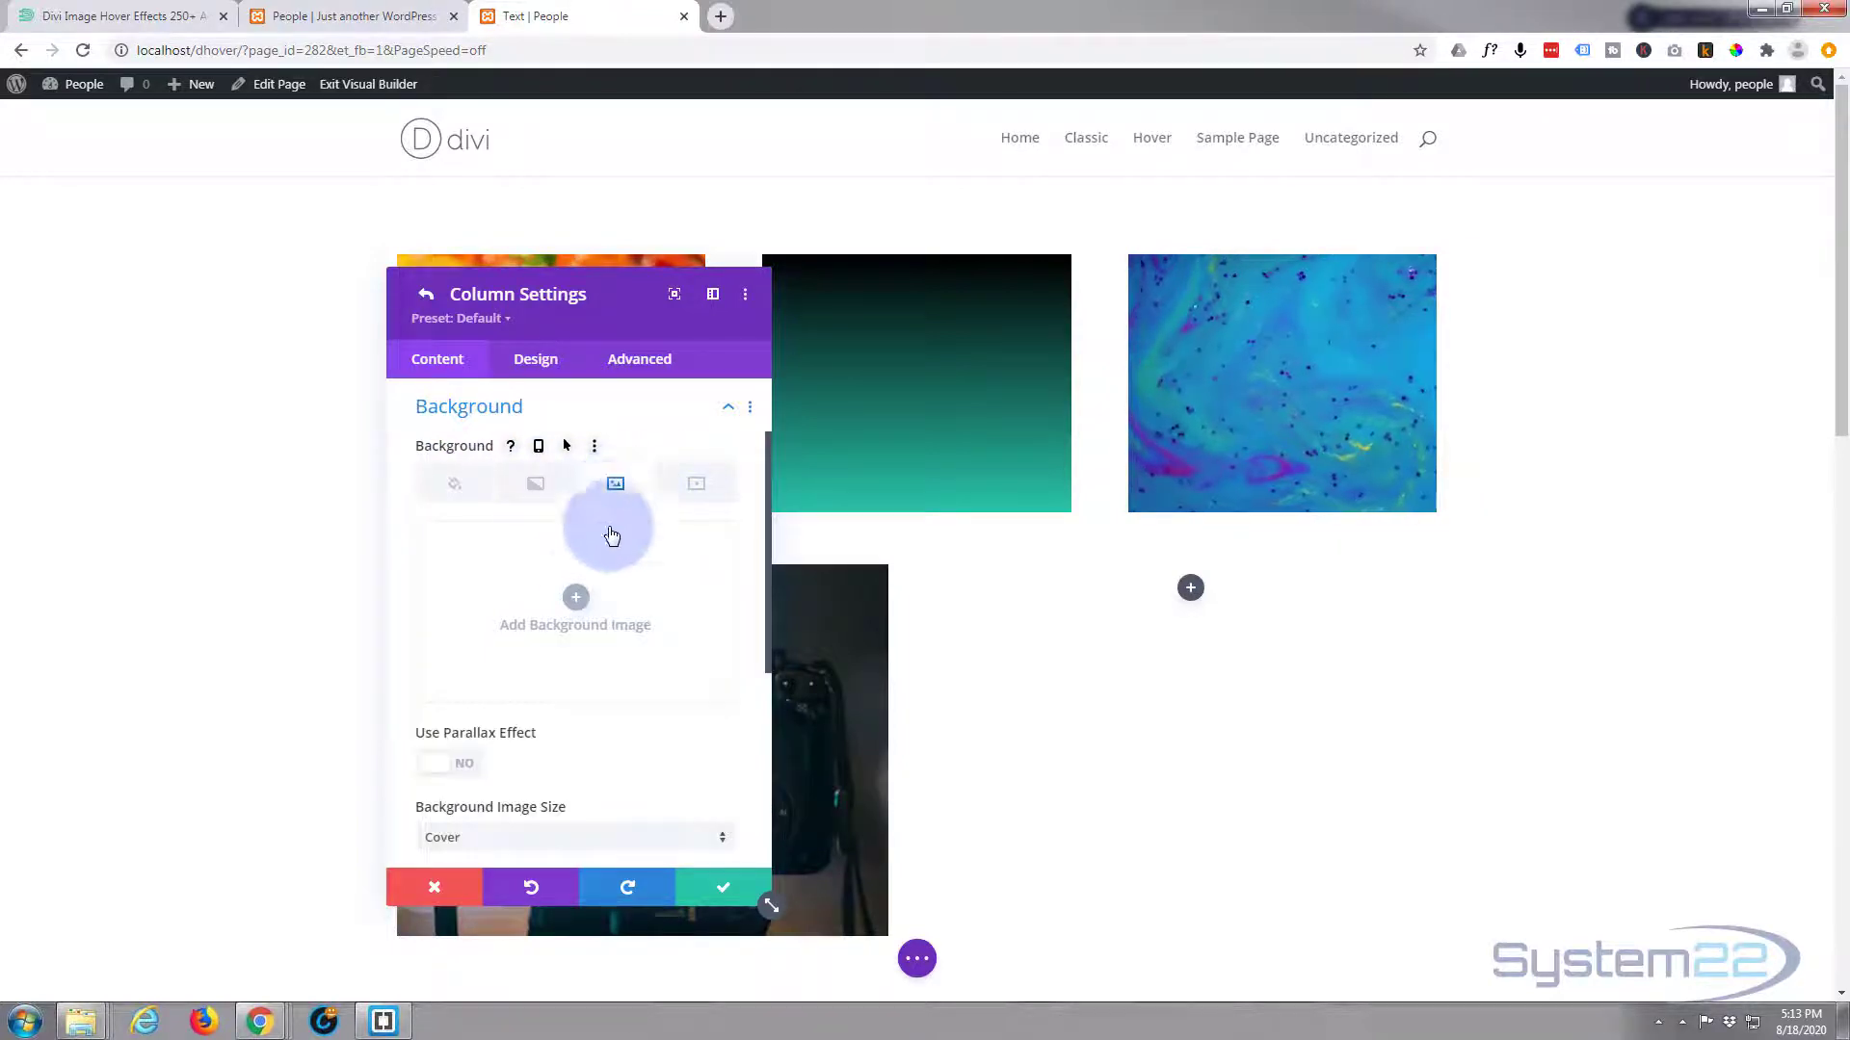
{"action": "left_click", "coordinate": [574, 604]}
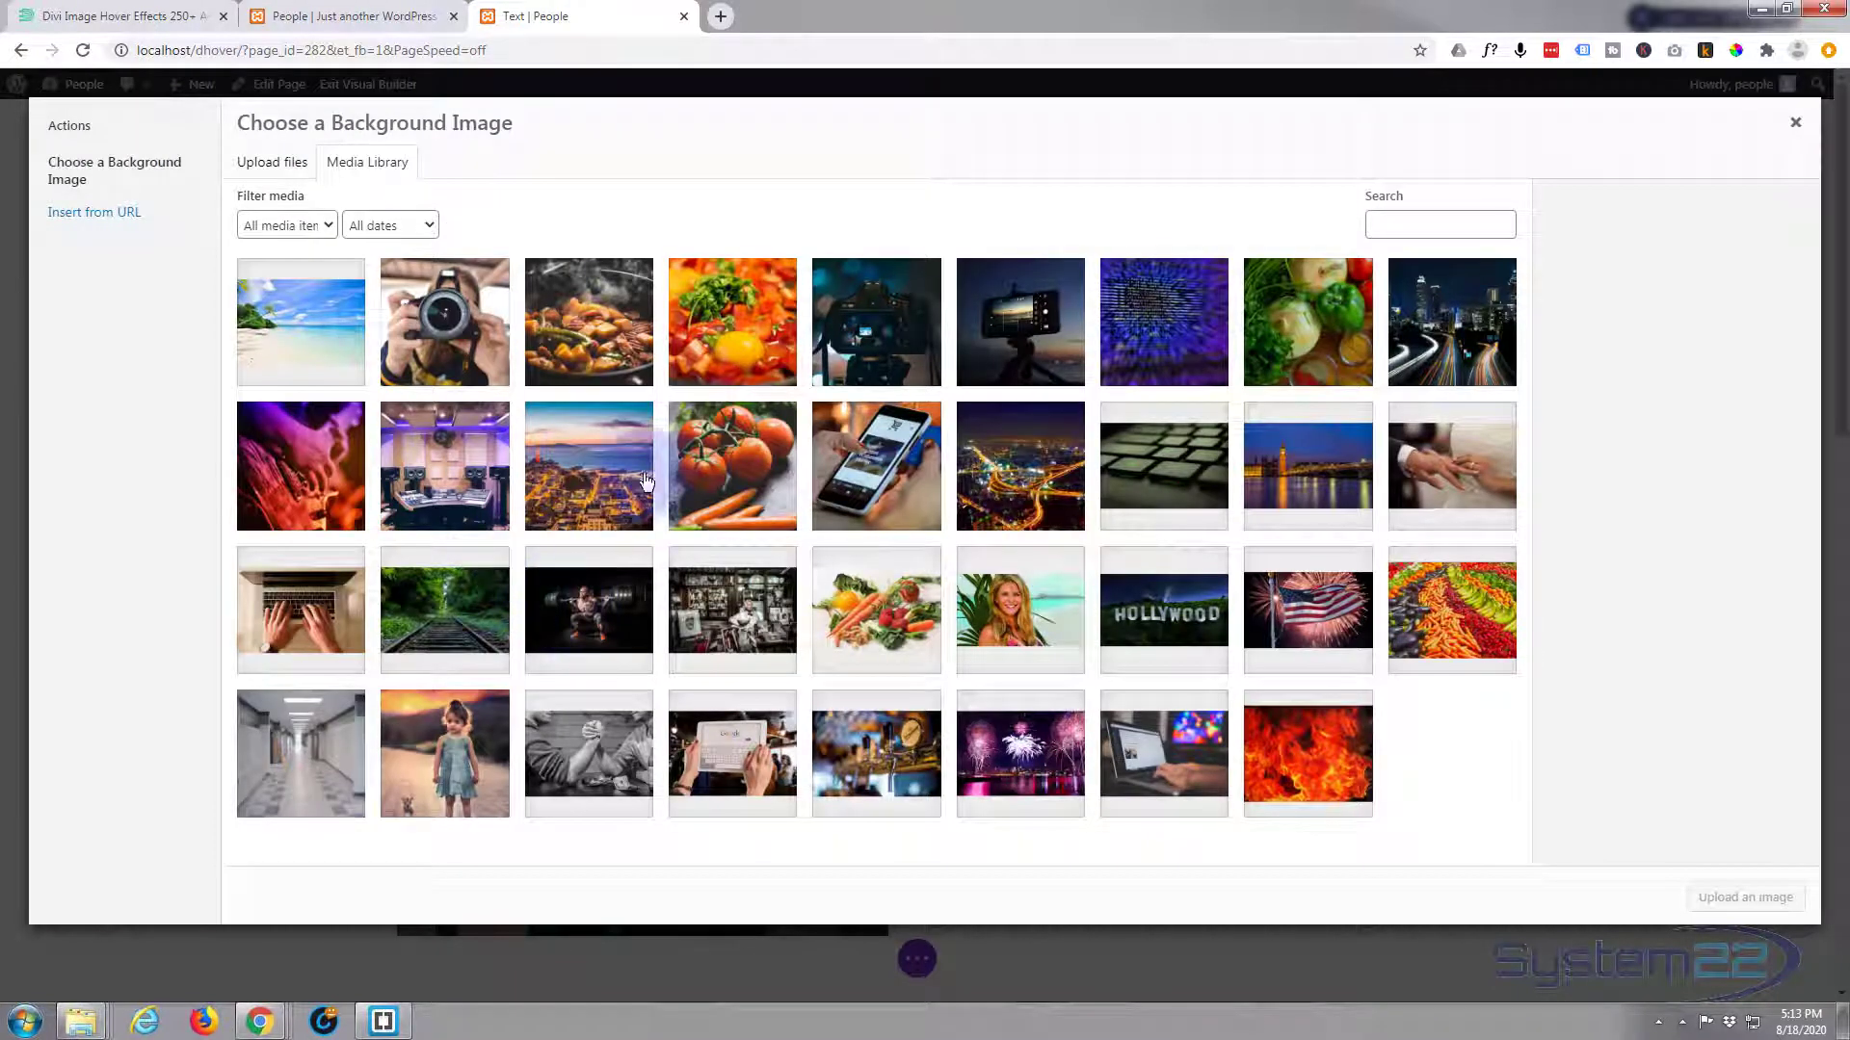
{"action": "left_click", "coordinate": [862, 326]}
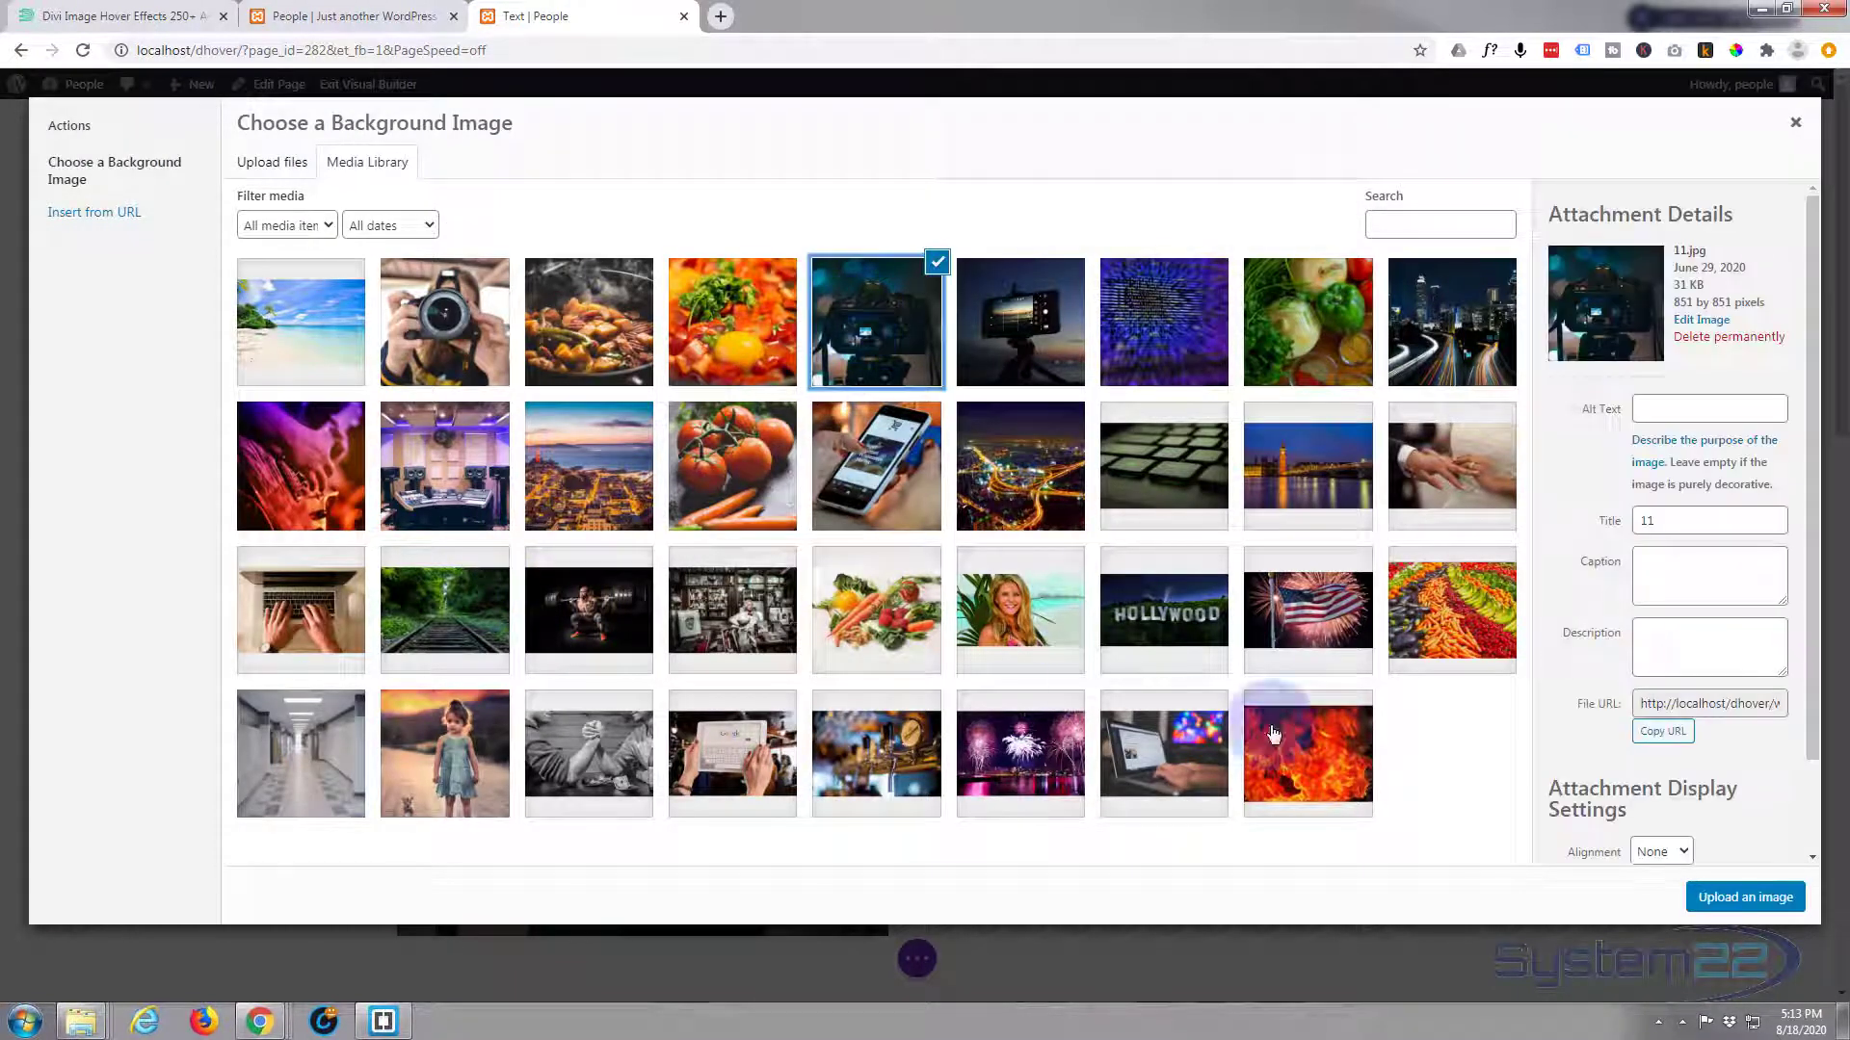
{"action": "left_click", "coordinate": [1740, 904]}
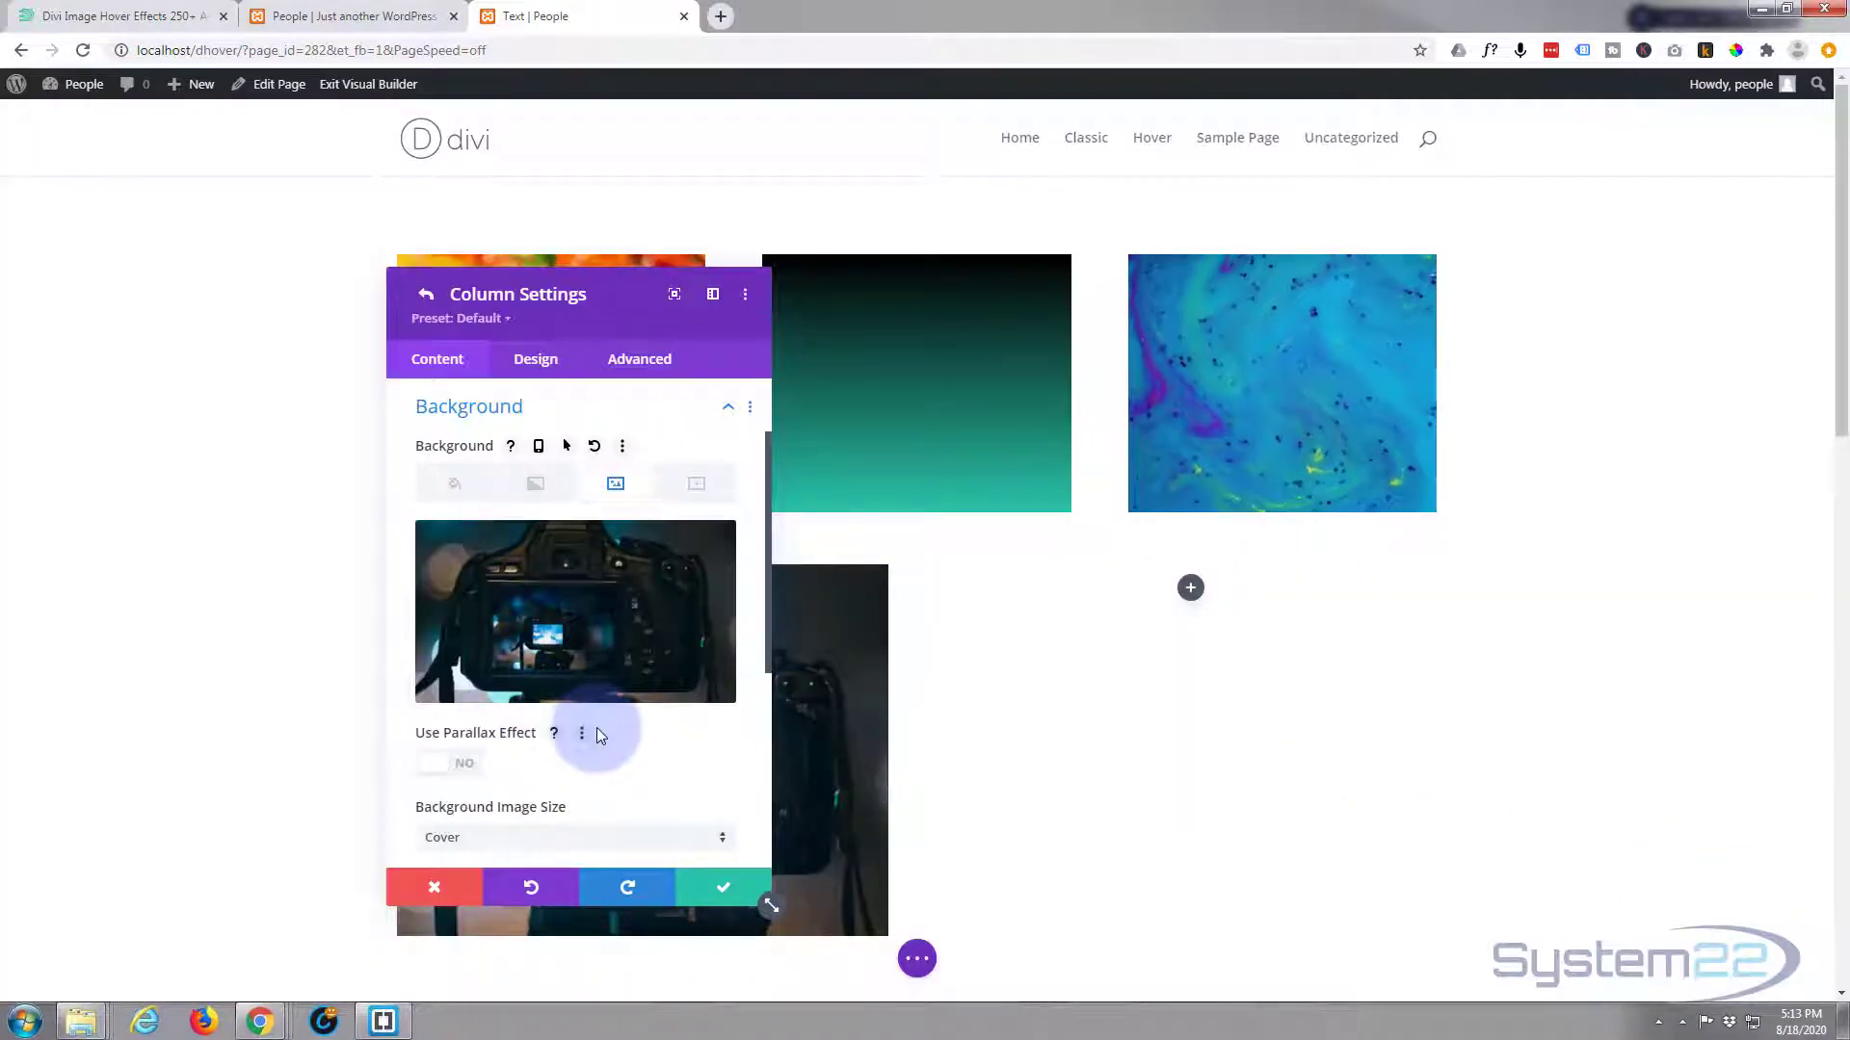
{"action": "left_click", "coordinate": [722, 894]}
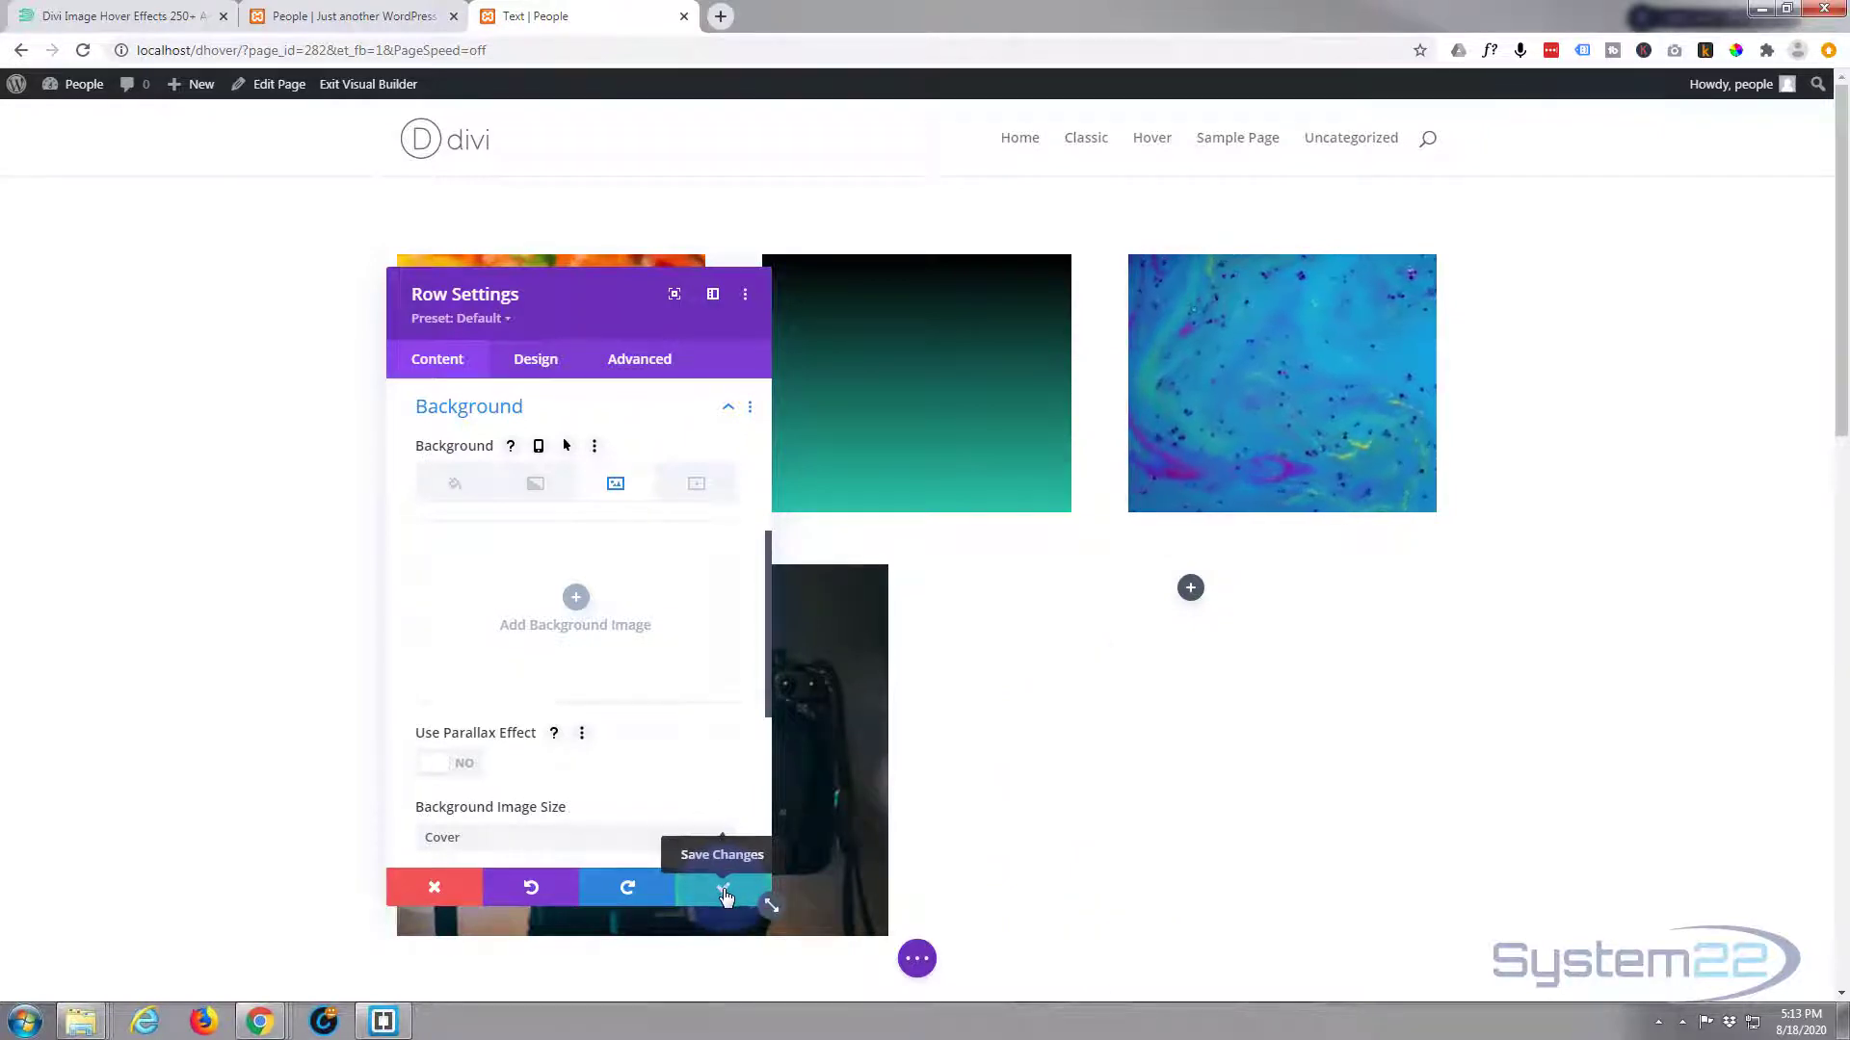
{"action": "left_click", "coordinate": [724, 894]}
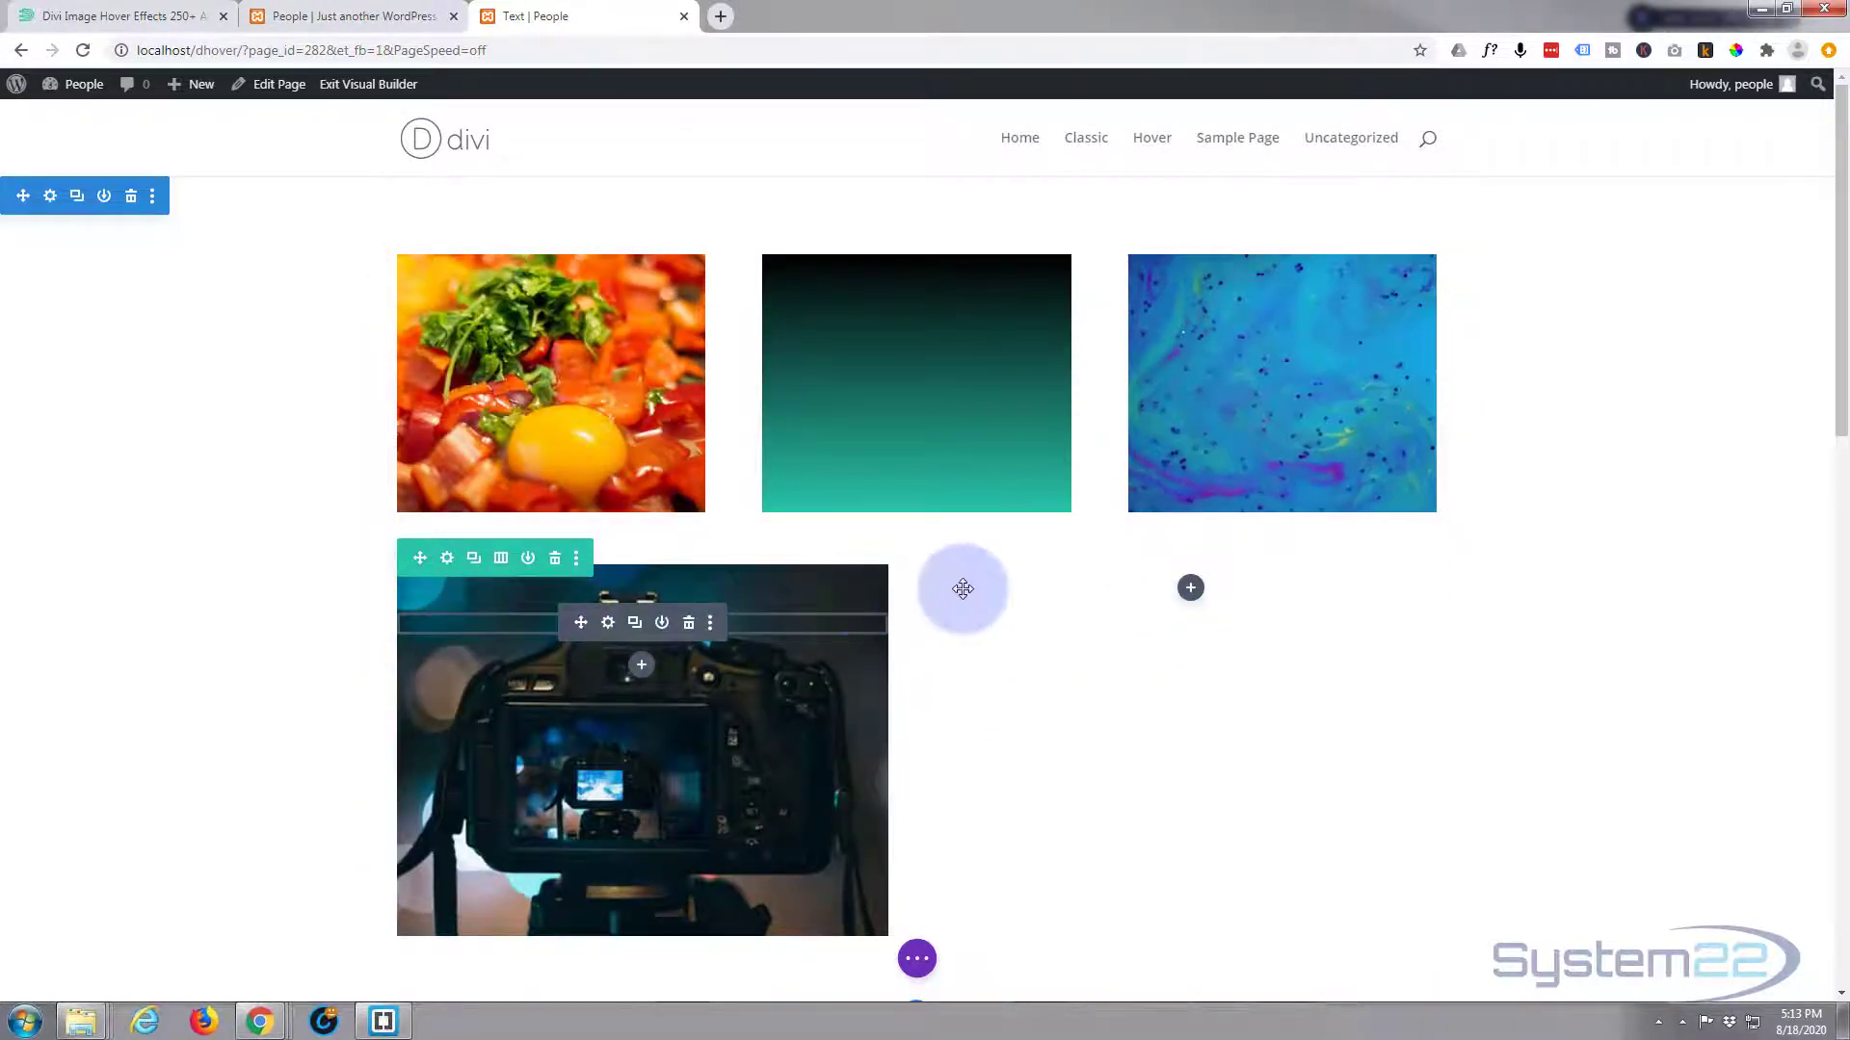
Insert a Text module into the empty second column beside the camera image
{"action": "left_click", "coordinate": [1191, 590]}
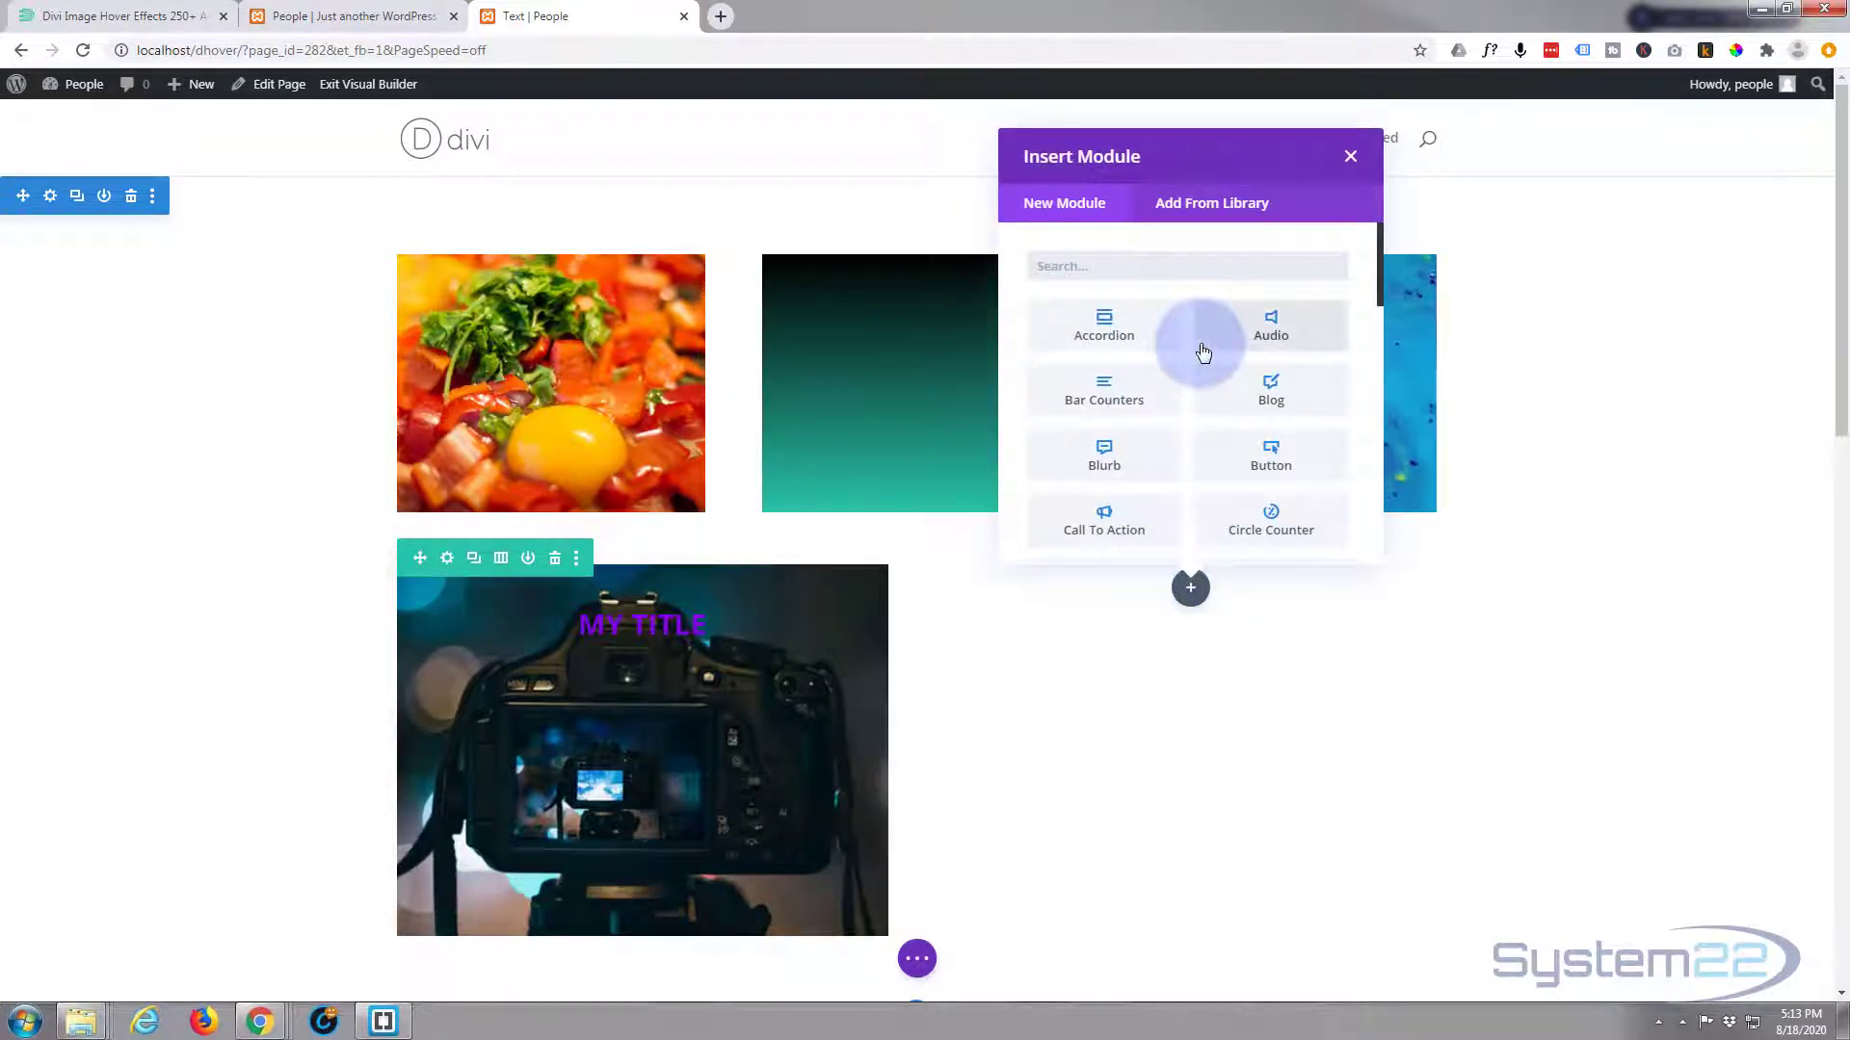
{"action": "scroll", "coordinate": [1190, 412], "scroll_direction": "down", "scroll_amount": 2}
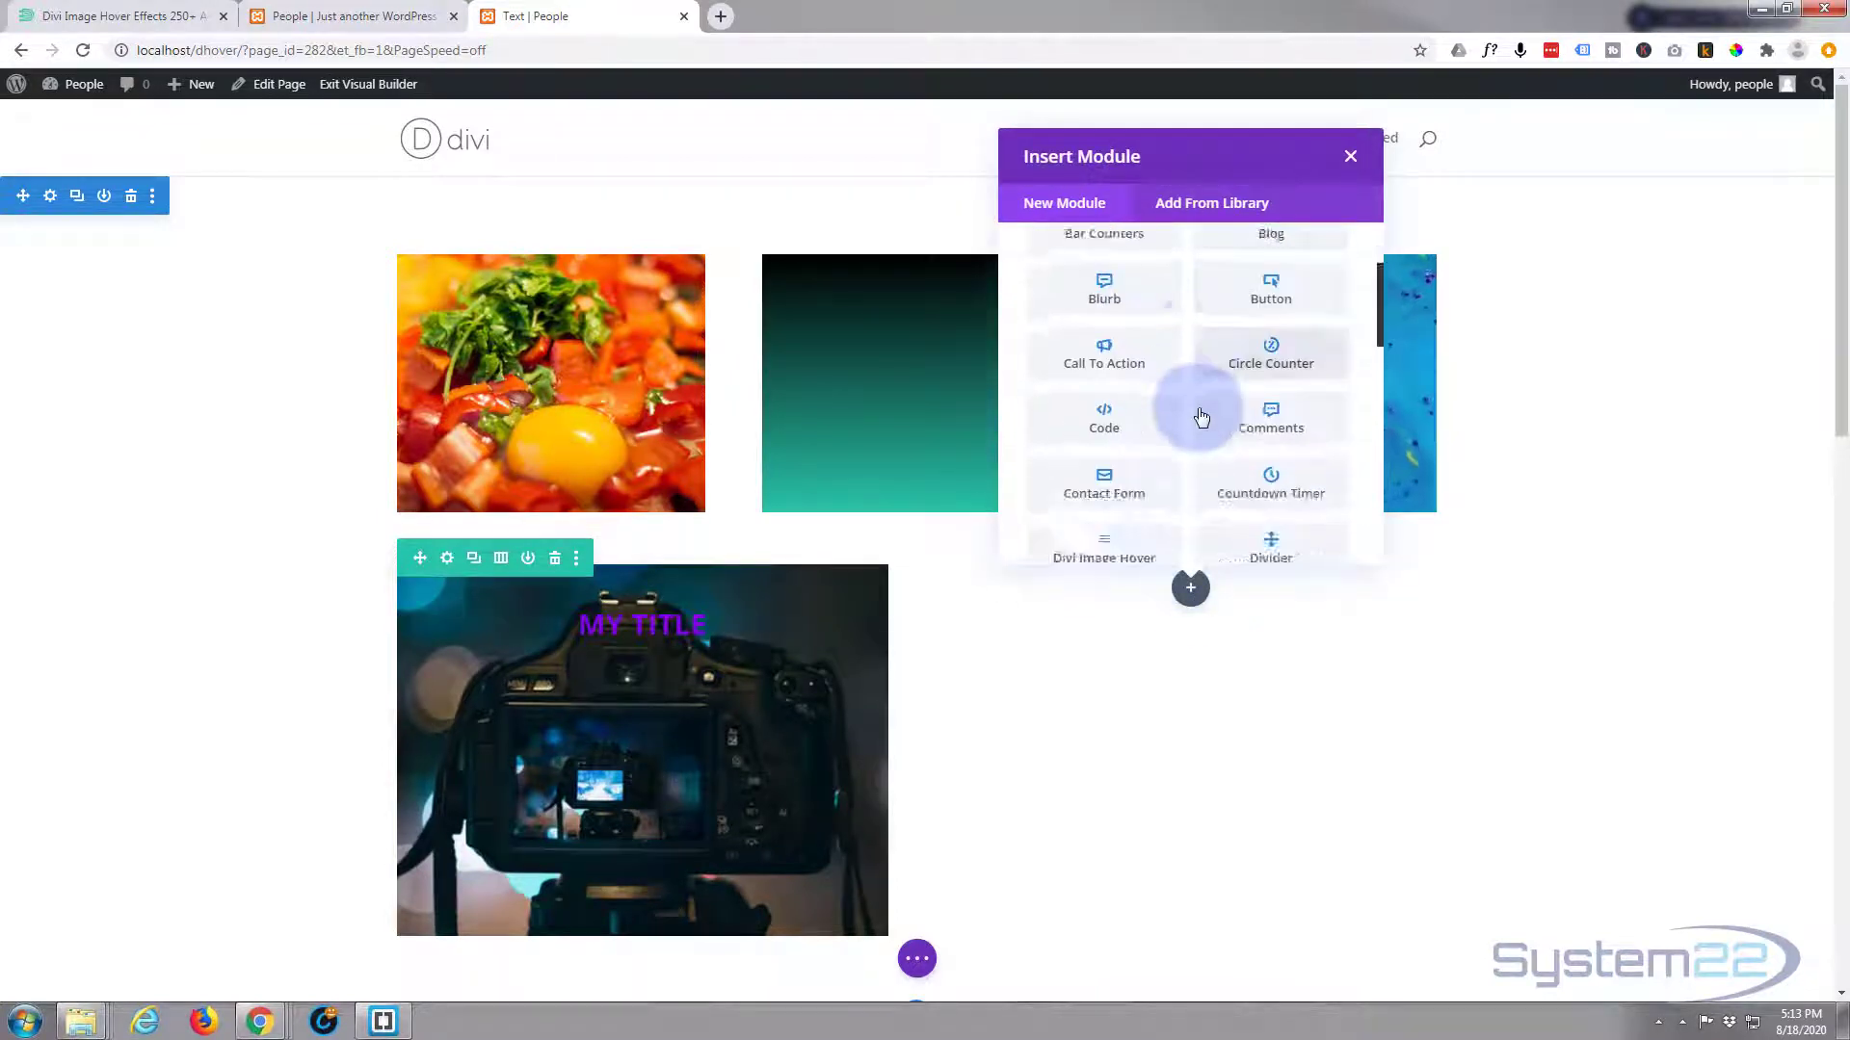
{"action": "scroll", "coordinate": [1202, 415], "scroll_direction": "down", "scroll_amount": 2}
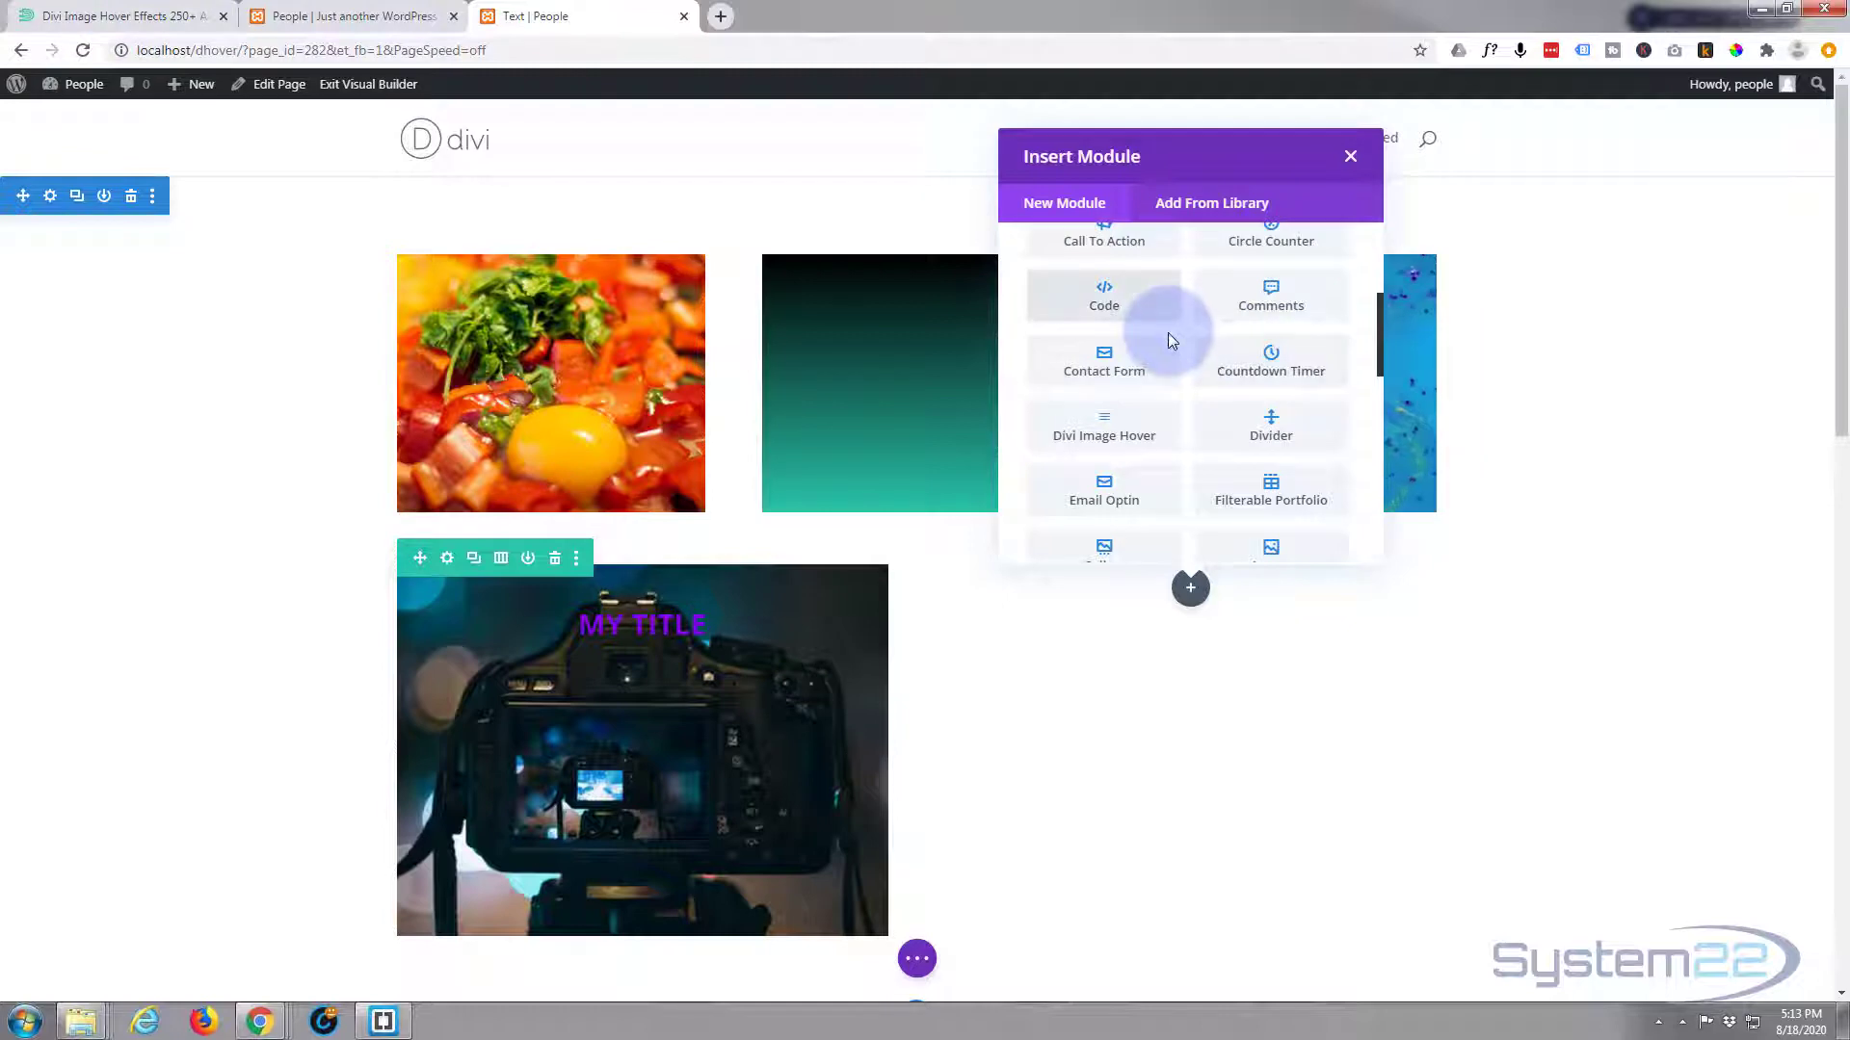
{"action": "scroll", "coordinate": [1169, 339], "scroll_direction": "down", "scroll_amount": 3}
{"action": "scroll", "coordinate": [1169, 339], "scroll_direction": "down", "scroll_amount": 6}
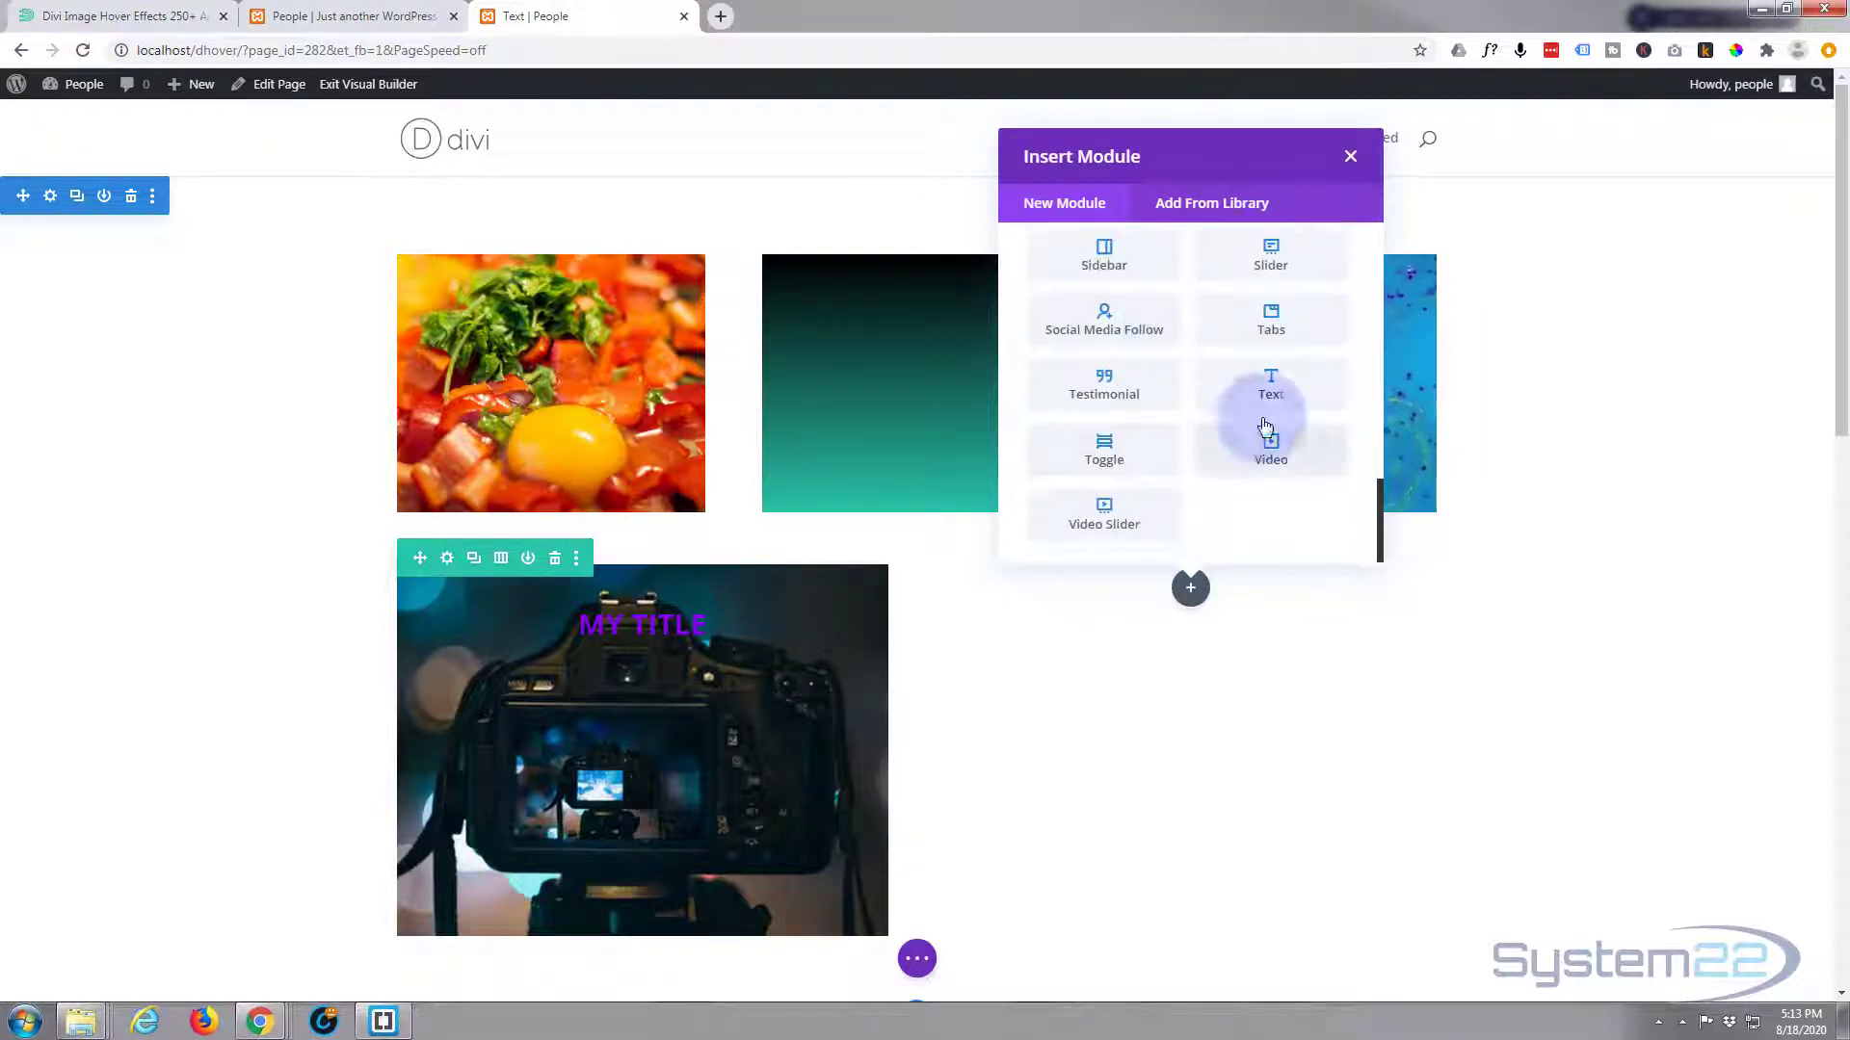
{"action": "left_click", "coordinate": [1270, 390]}
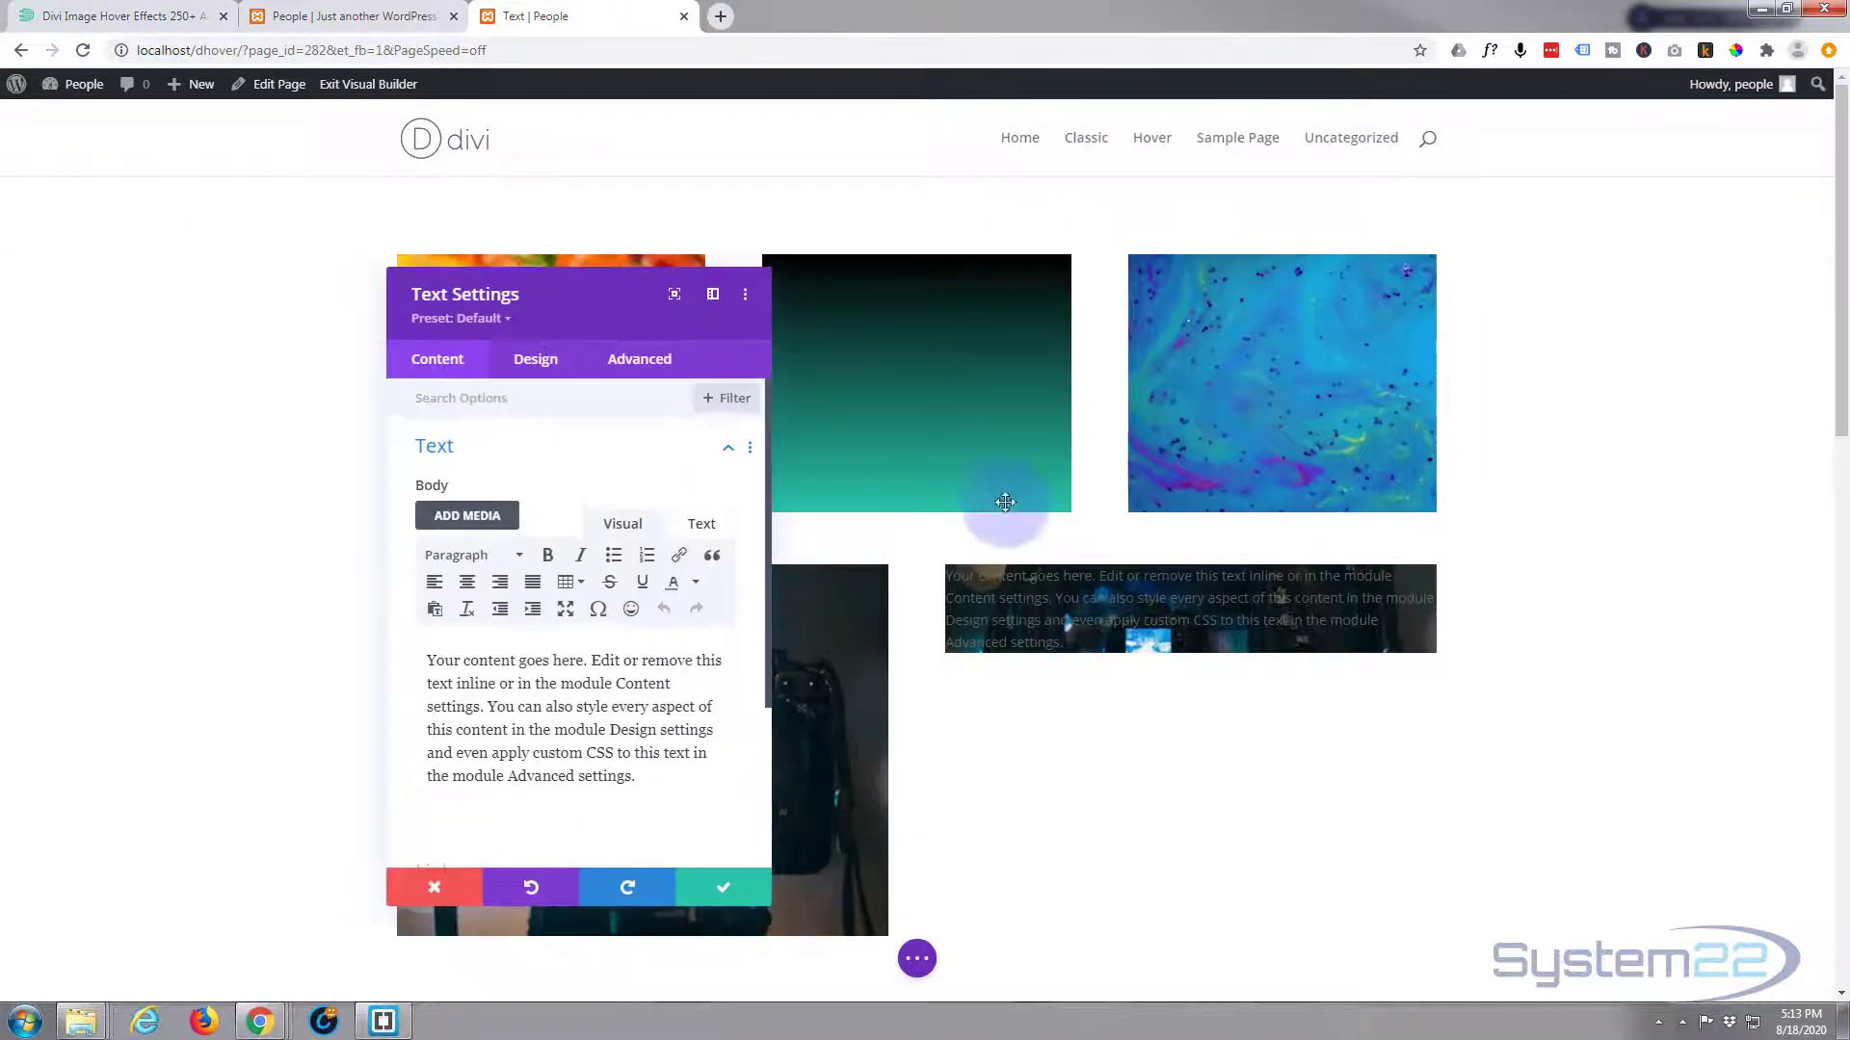
Replace the new text module's placeholder body with "My Title" and move its settings window clear of the column
{"action": "left_click_drag", "start_coordinate": [636, 778], "coordinate": [389, 657]}
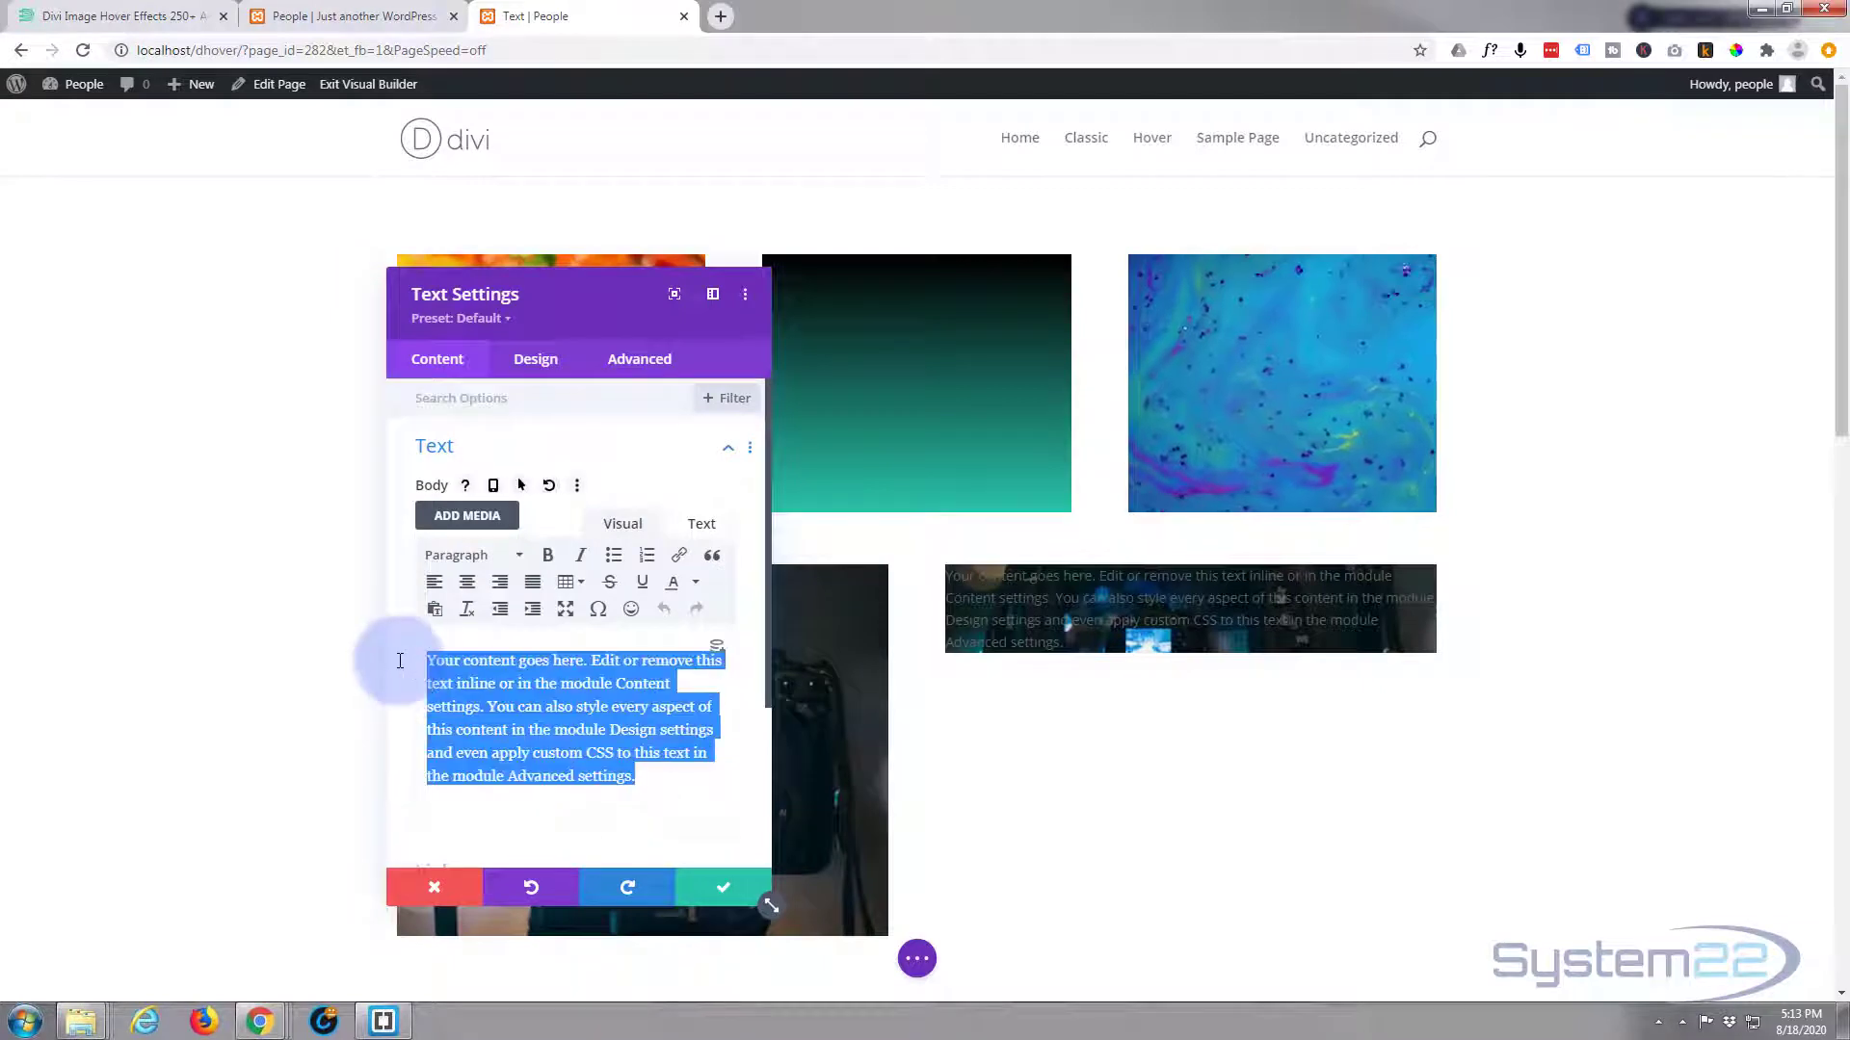
{"action": "type", "text": "My "}
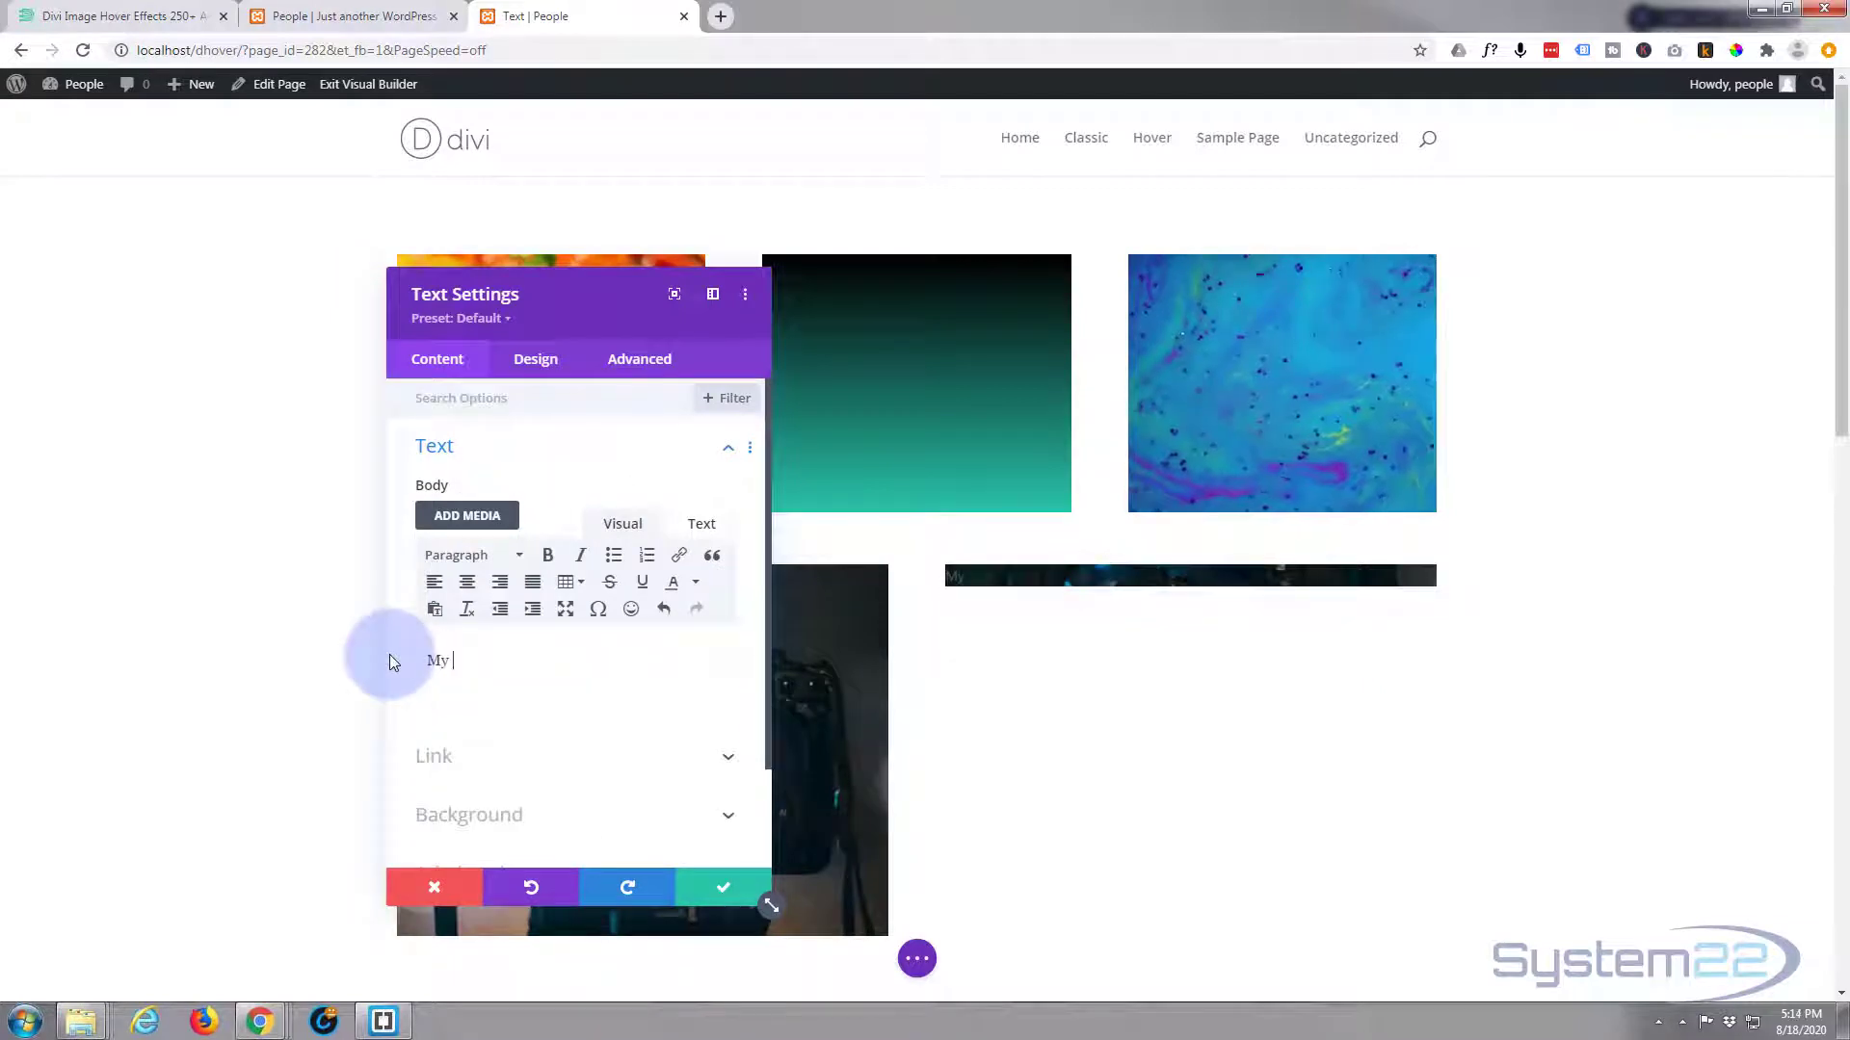
{"action": "type", "text": "Title"}
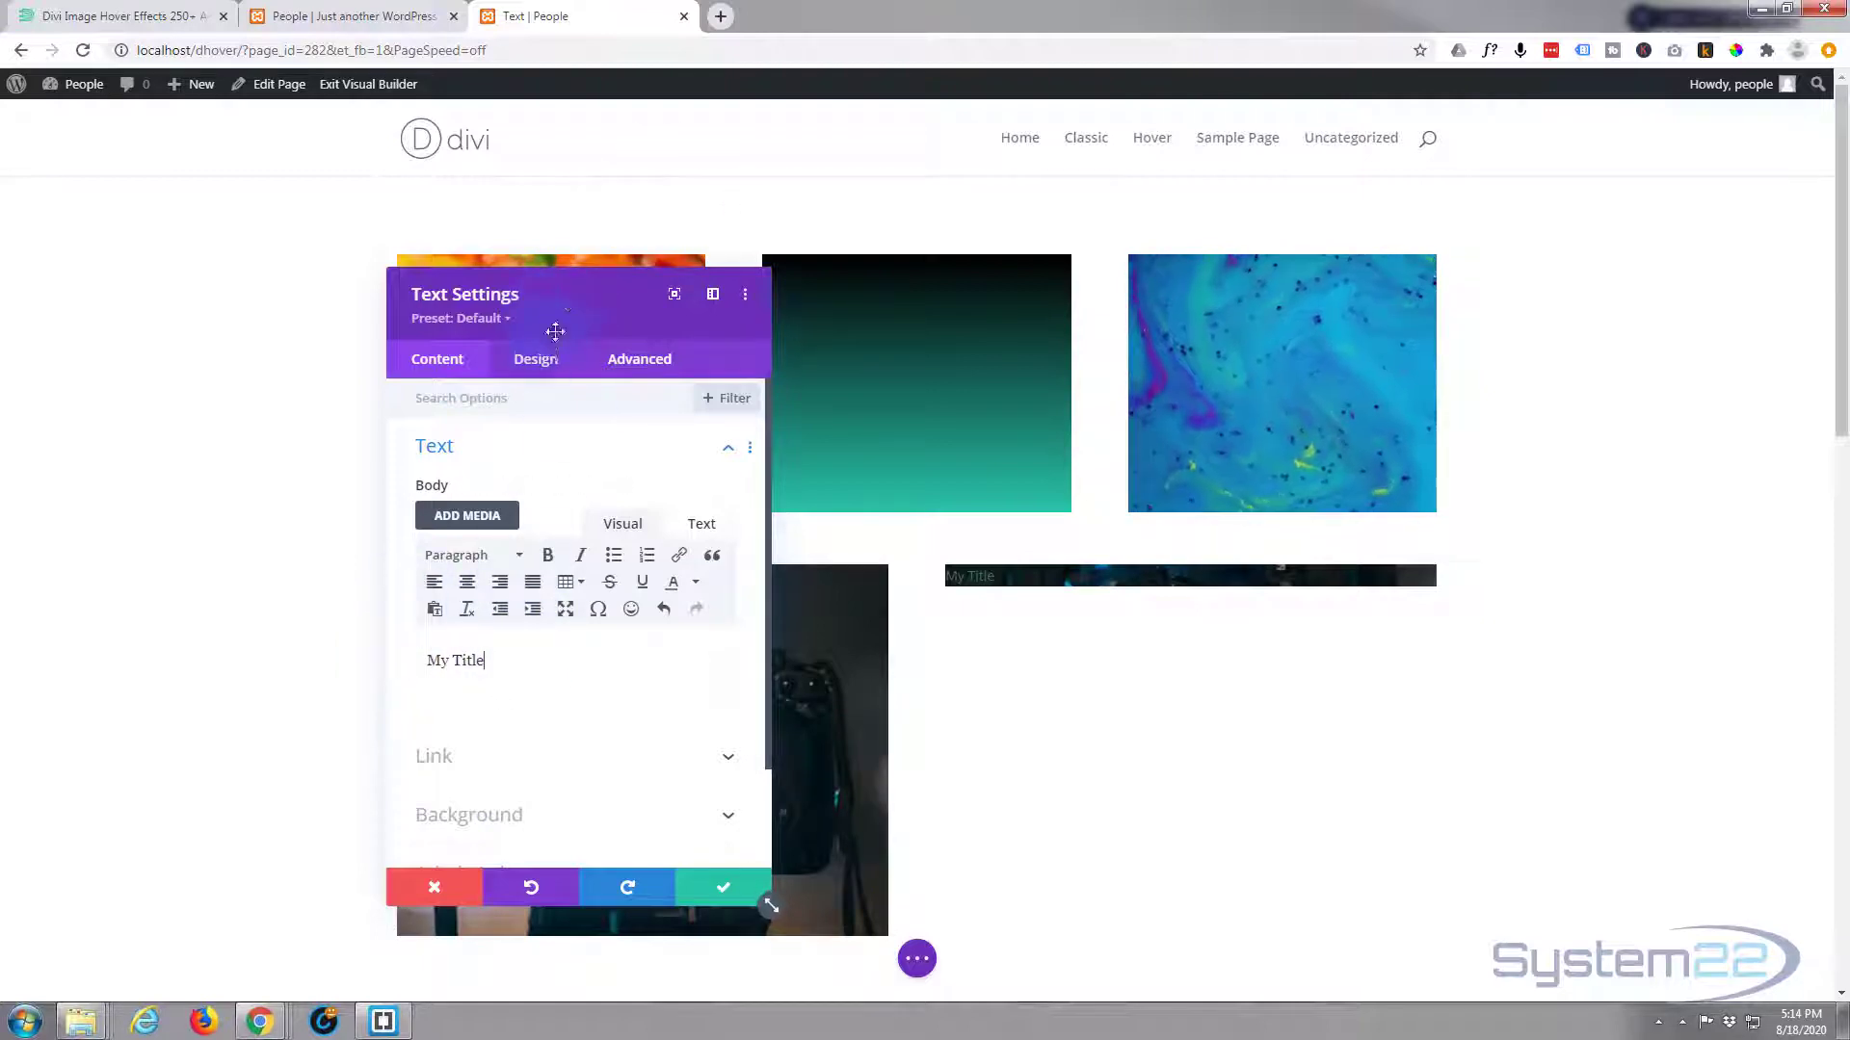
{"action": "left_click_drag", "start_coordinate": [569, 302], "coordinate": [641, 307]}
{"action": "left_click", "coordinate": [1009, 578]}
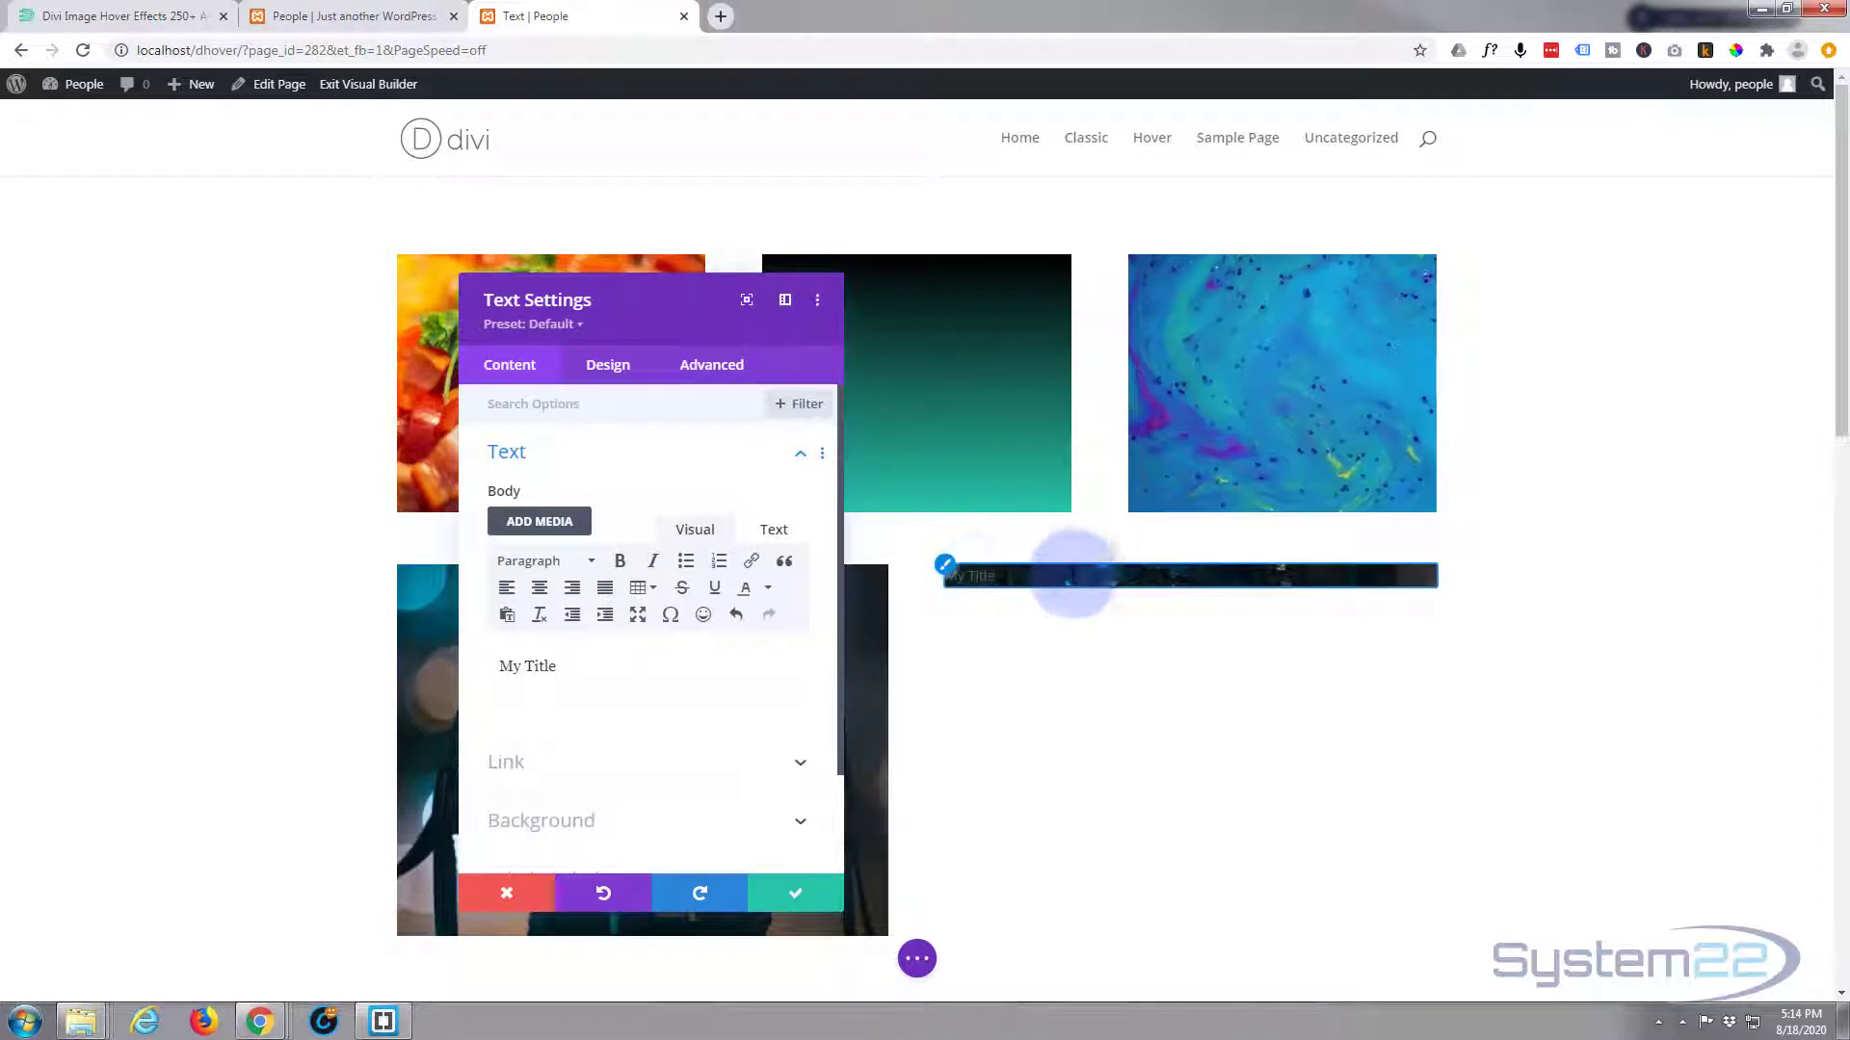
Color the "My Title" text purple and center it in the text module's design settings
{"action": "left_click", "coordinate": [1096, 588]}
{"action": "left_click", "coordinate": [788, 474]}
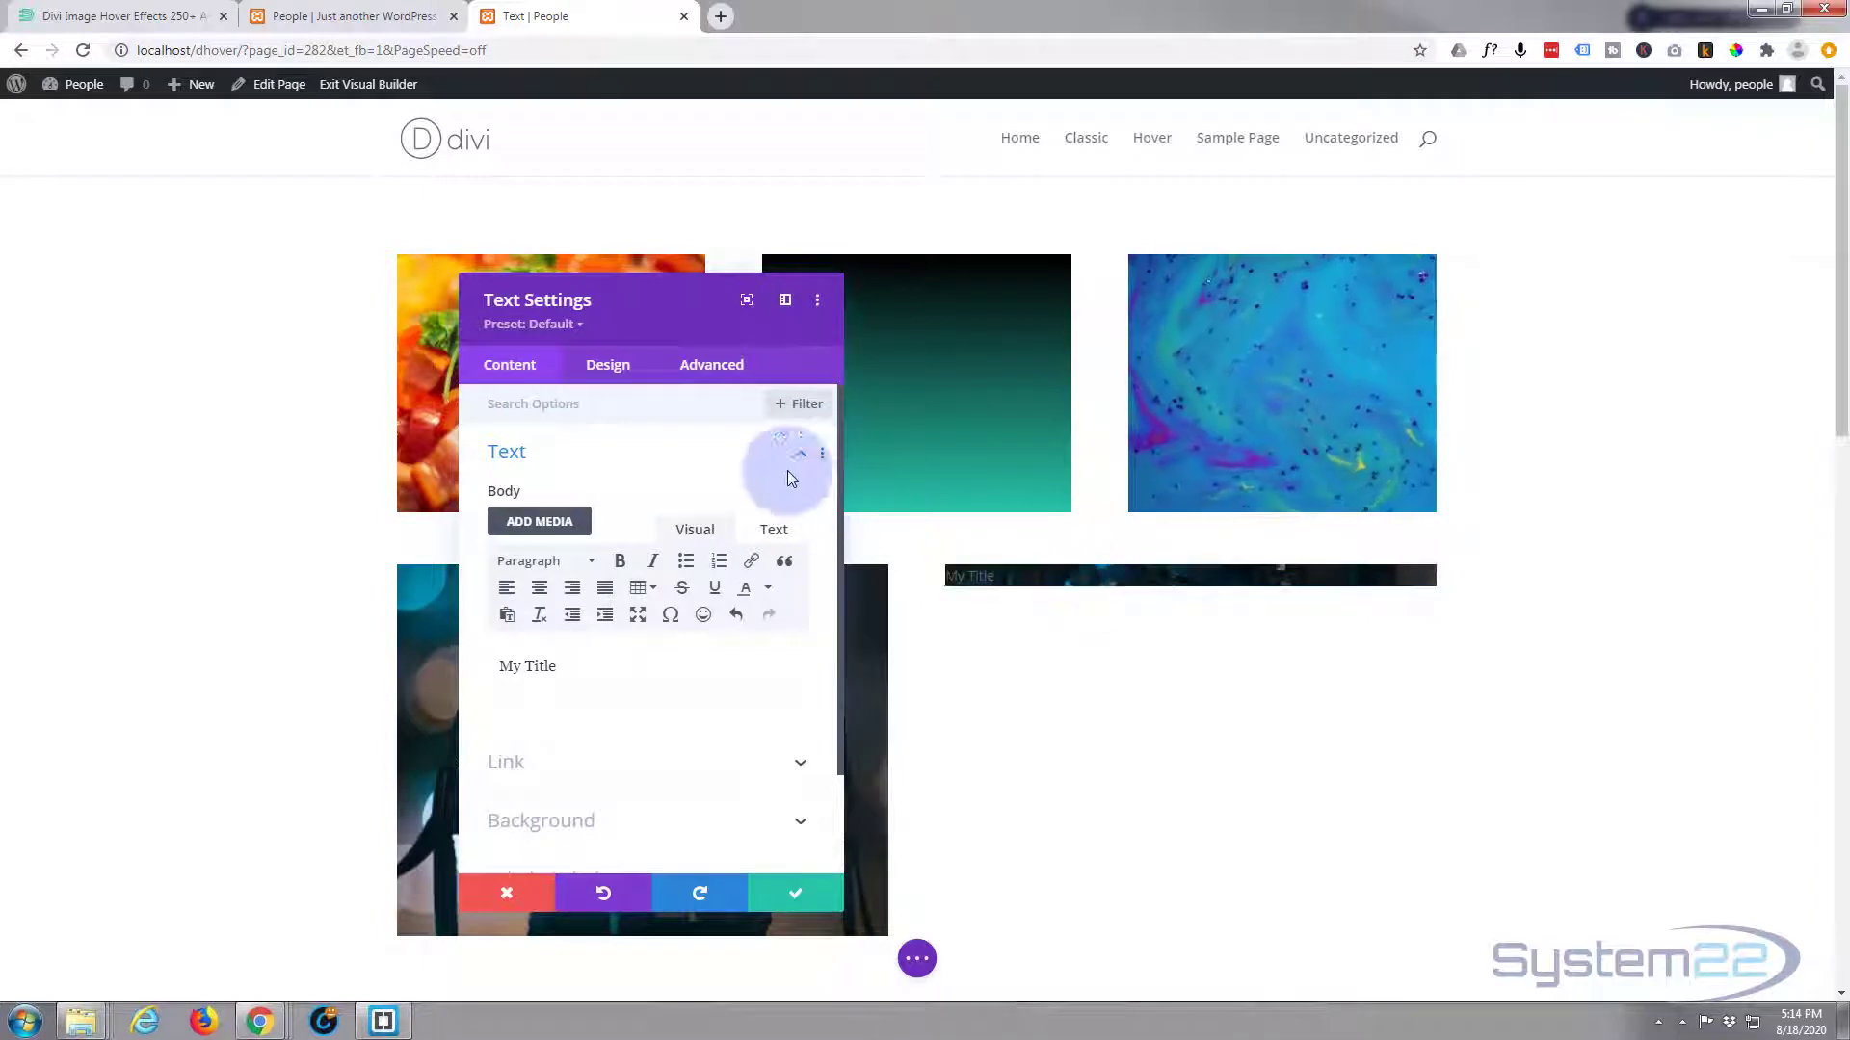
{"action": "left_click", "coordinate": [618, 374]}
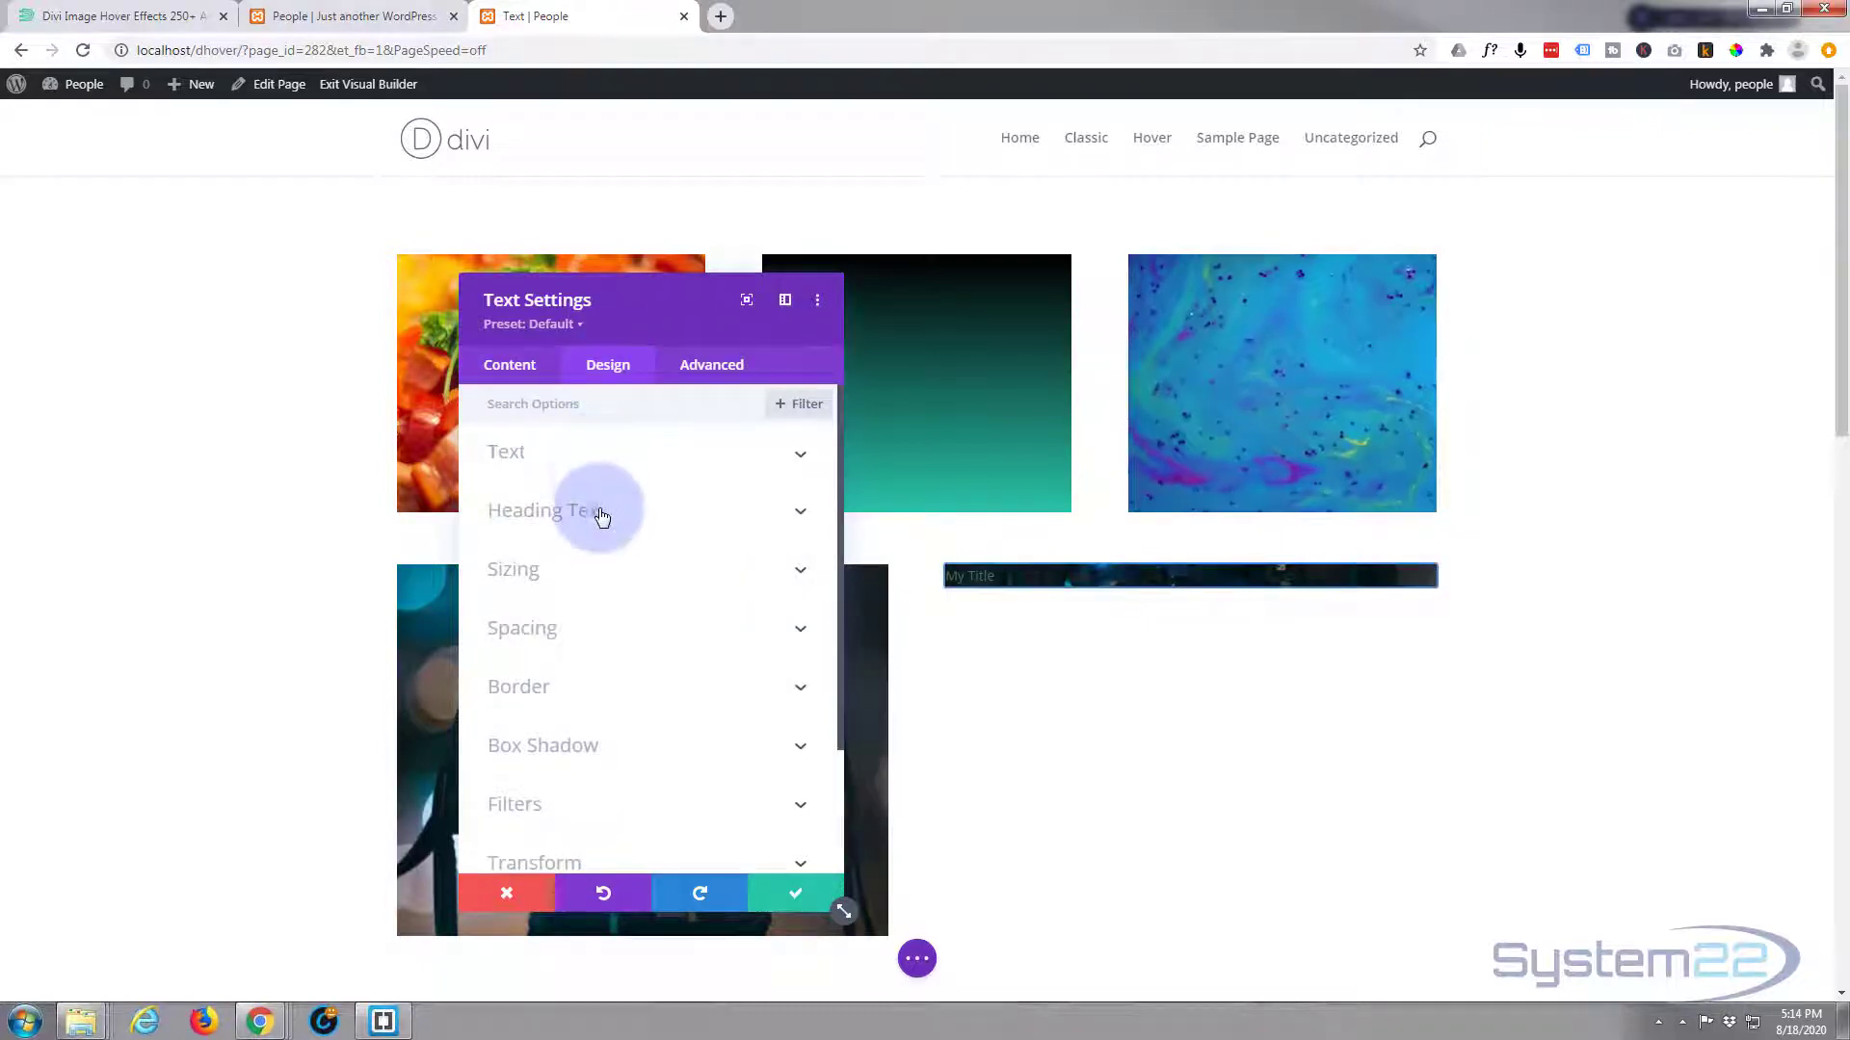
{"action": "left_click", "coordinate": [599, 460]}
{"action": "scroll", "coordinate": [611, 639], "scroll_direction": "down", "scroll_amount": 2}
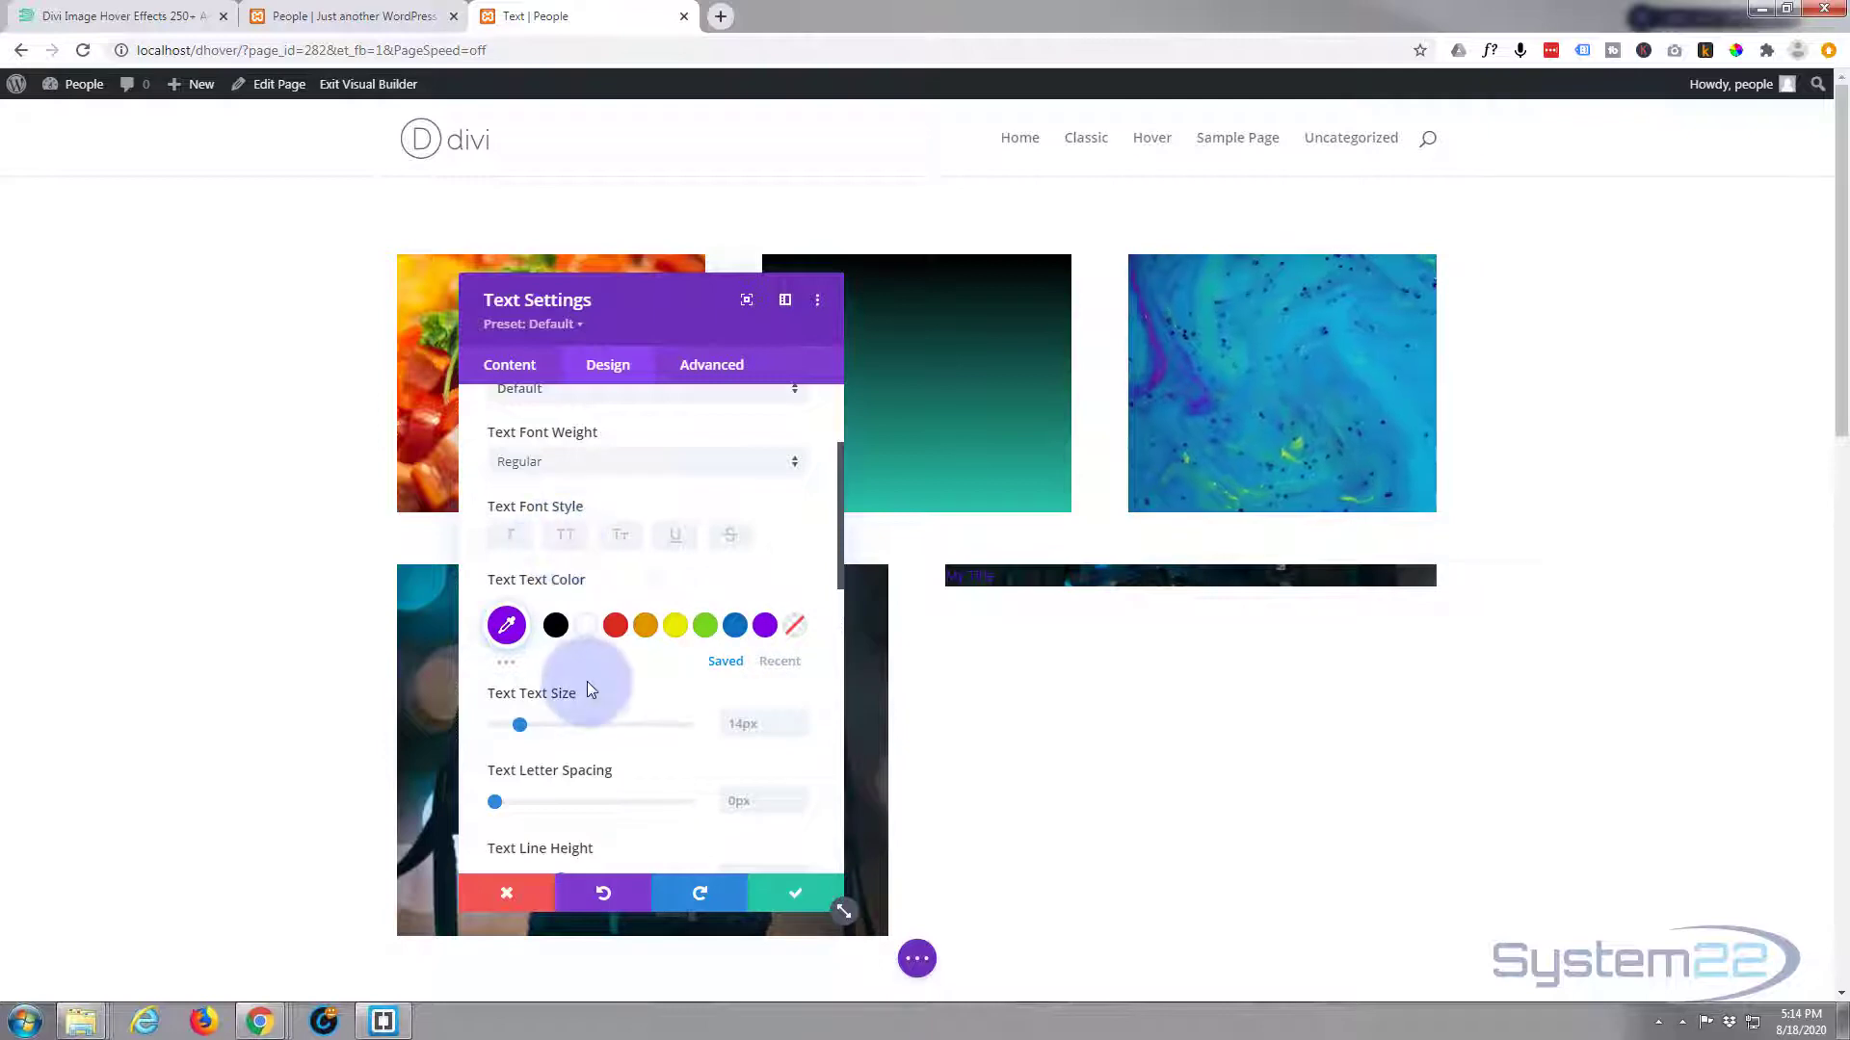
{"action": "scroll", "coordinate": [587, 680], "scroll_direction": "down", "scroll_amount": 2}
{"action": "scroll", "coordinate": [587, 680], "scroll_direction": "down", "scroll_amount": 2}
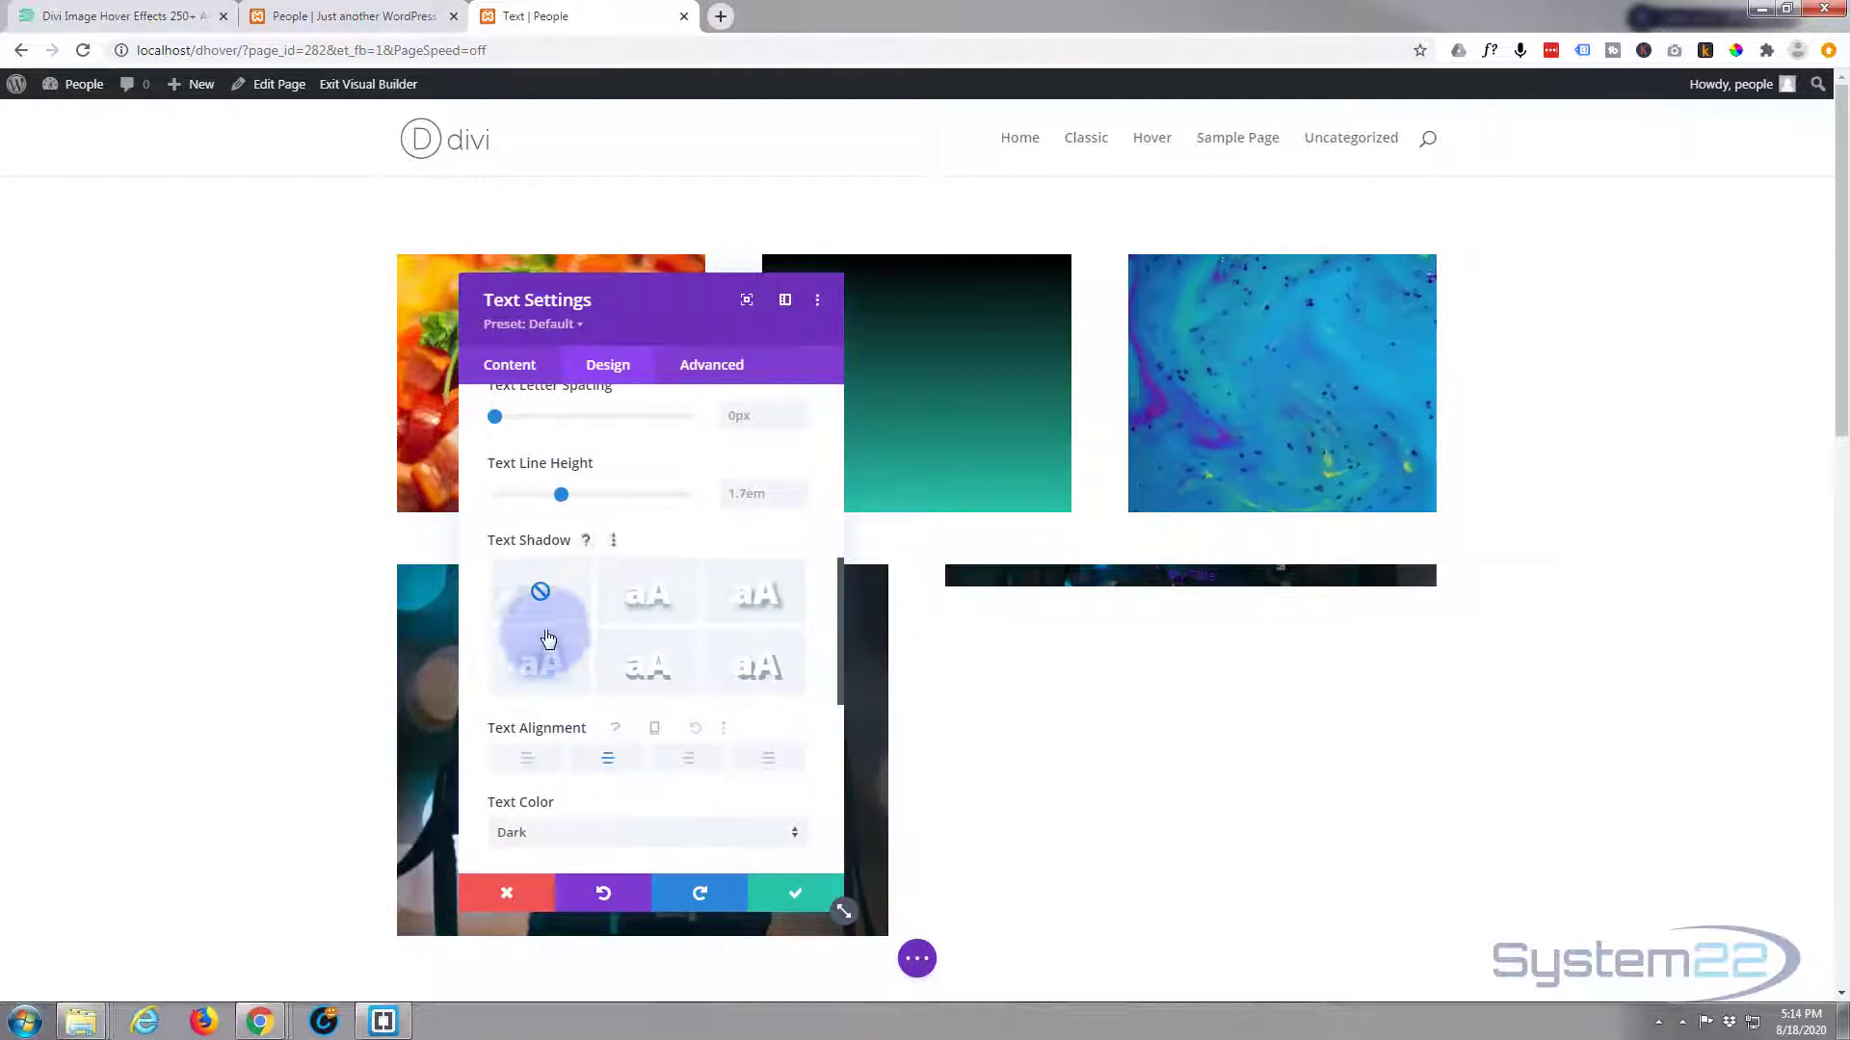
Set the title's text size to 32px and style it as bold uppercase
{"action": "scroll", "coordinate": [566, 516], "scroll_direction": "up", "scroll_amount": 2}
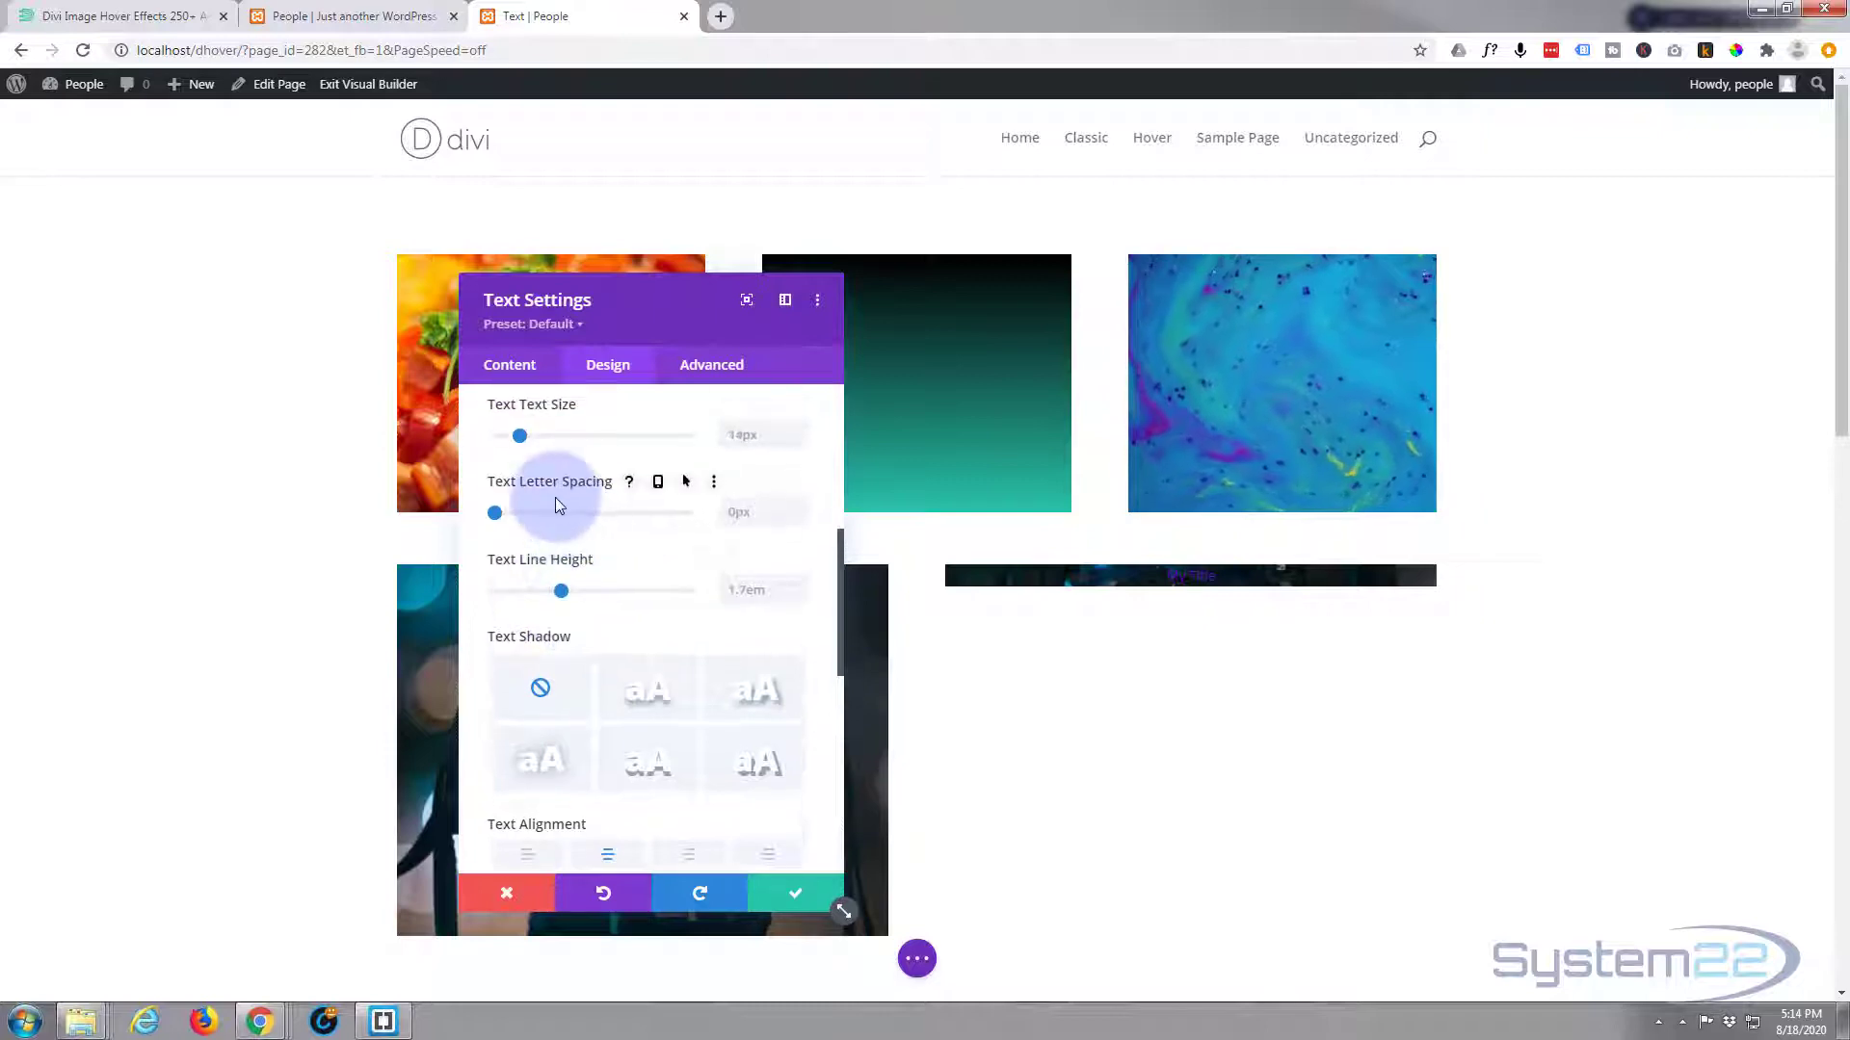
{"action": "left_click_drag", "start_coordinate": [536, 532], "coordinate": [559, 532]}
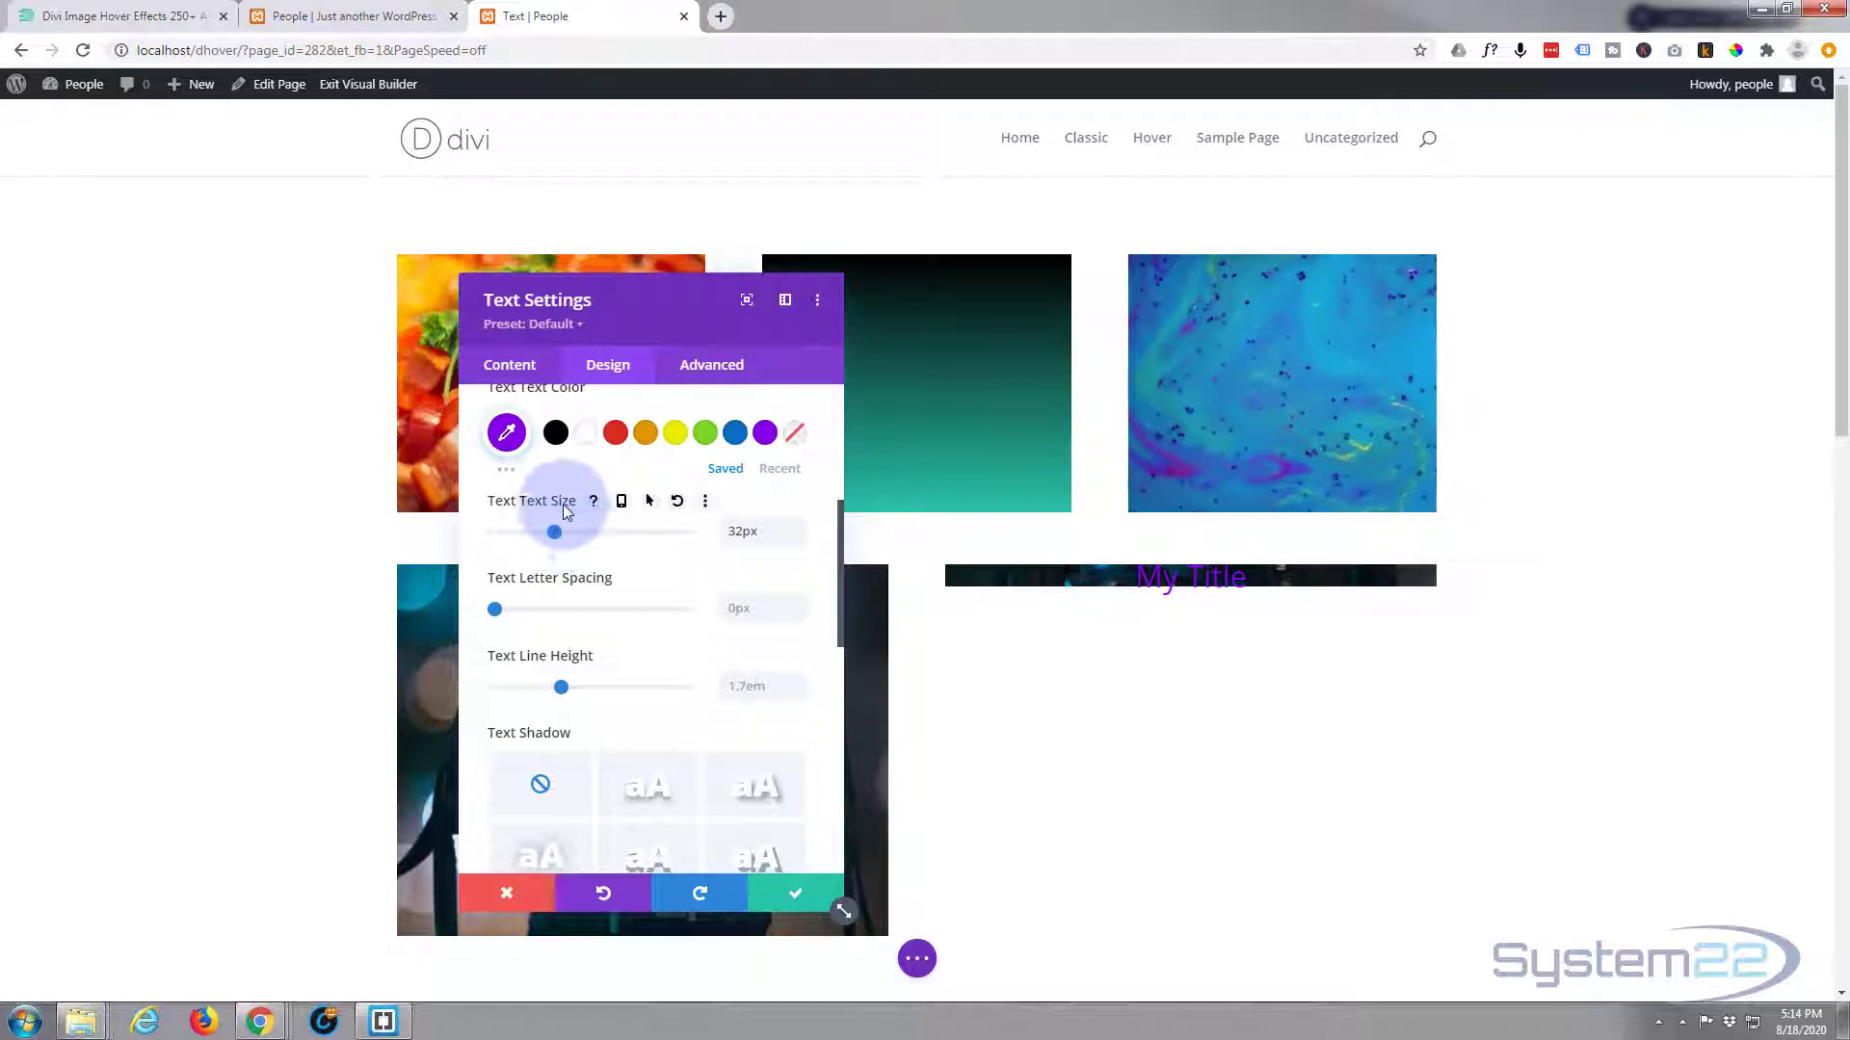
{"action": "scroll", "coordinate": [591, 553], "scroll_direction": "up", "scroll_amount": 2}
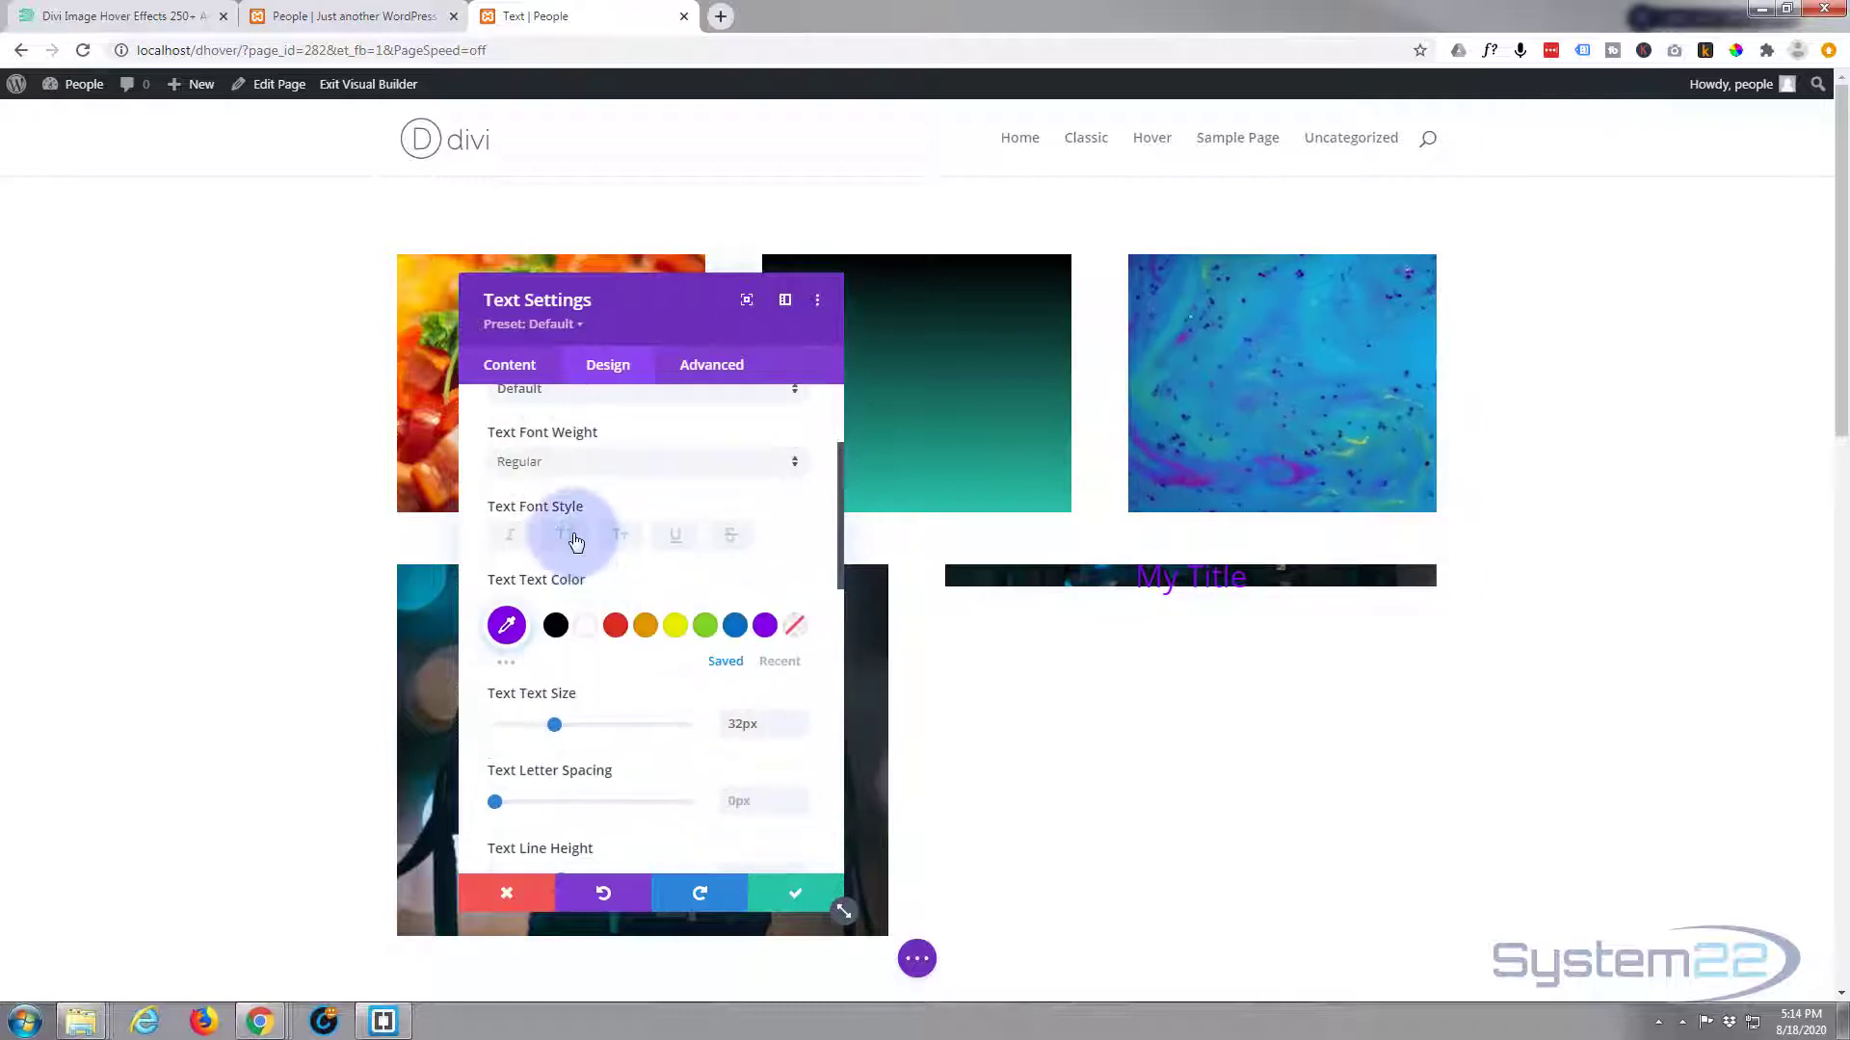
{"action": "left_click", "coordinate": [567, 535]}
{"action": "left_click", "coordinate": [581, 471]}
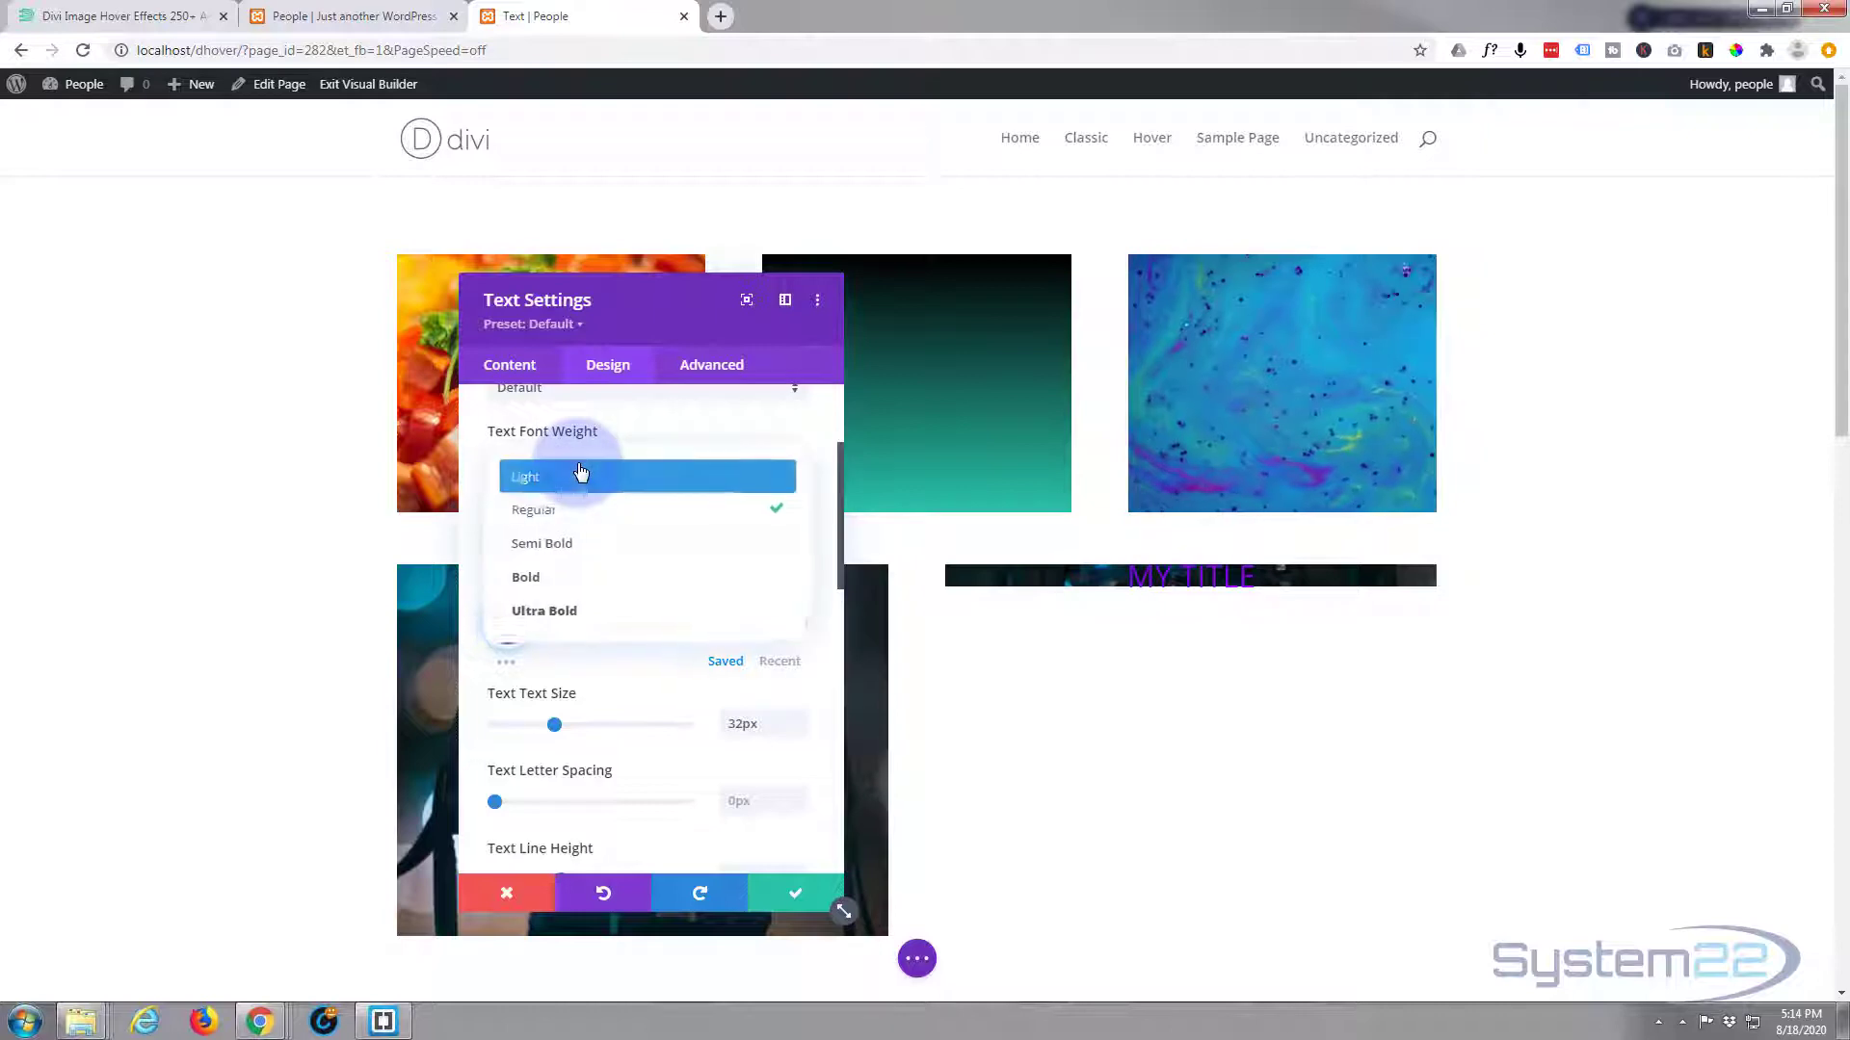
{"action": "left_click", "coordinate": [568, 578]}
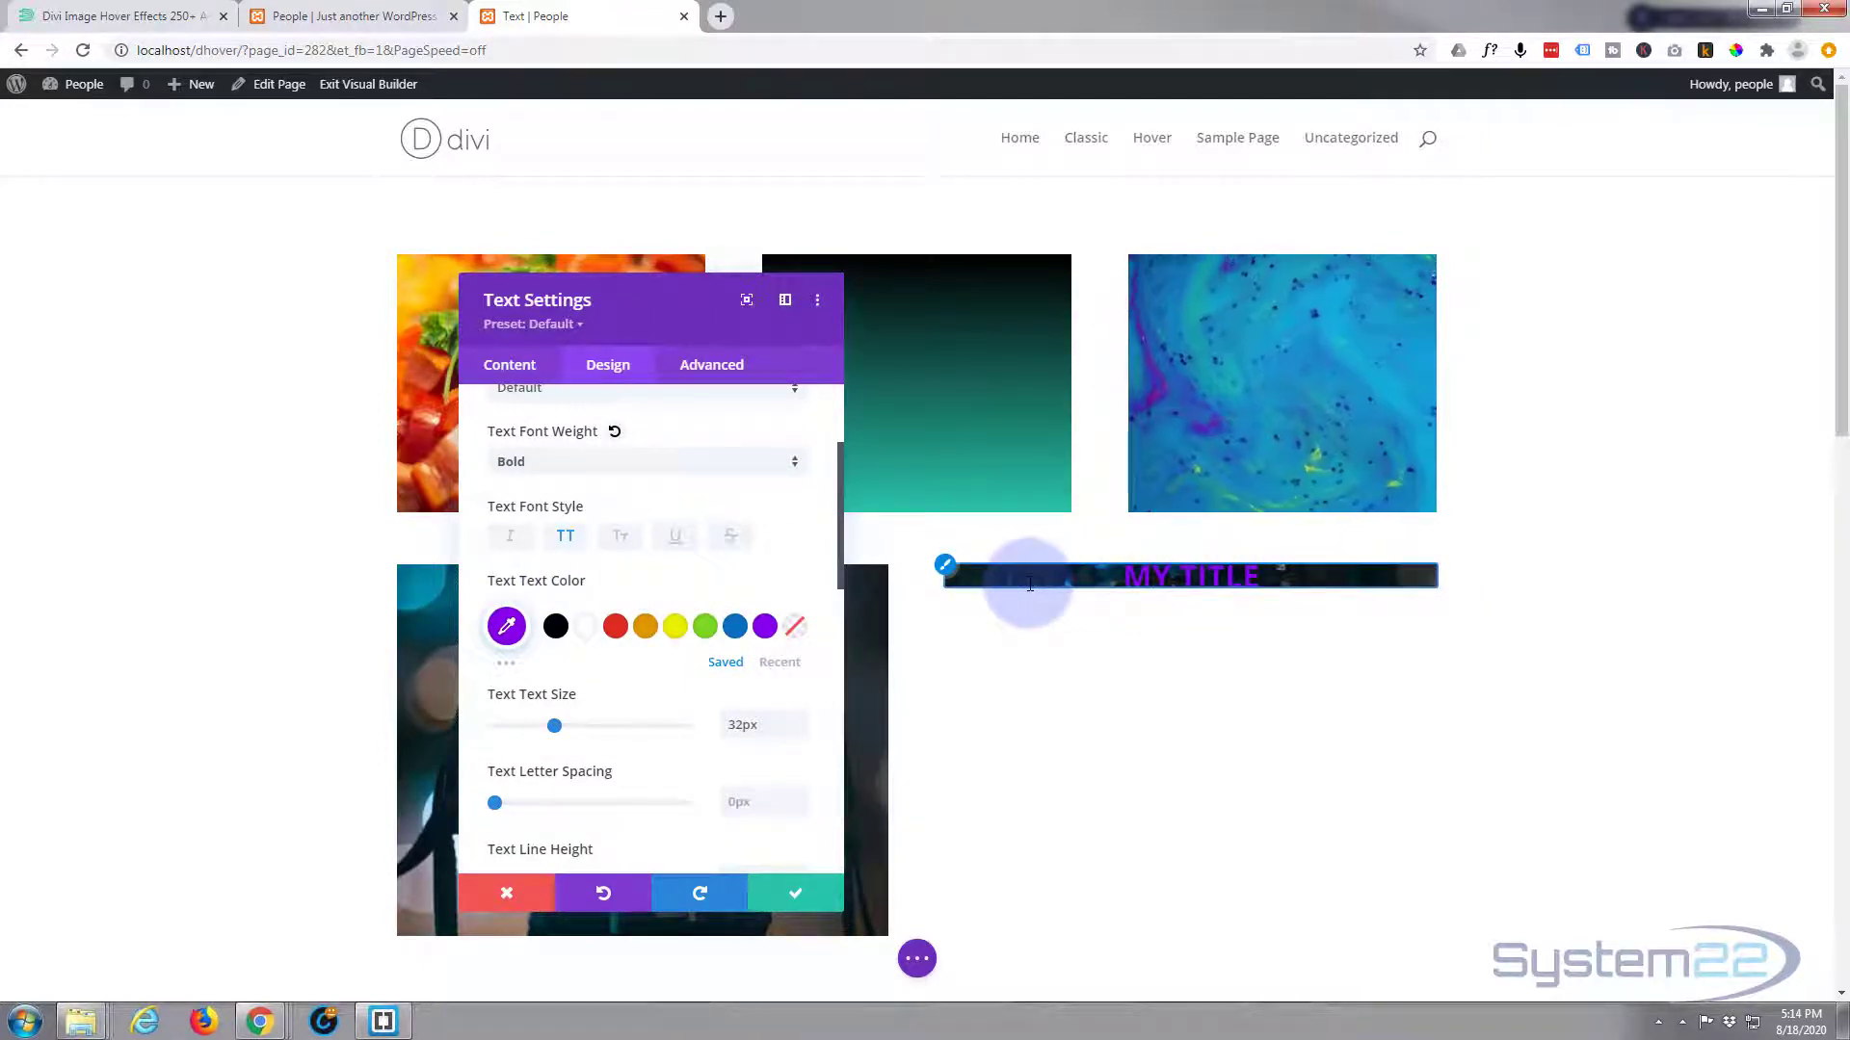
Give the title text module a top margin of 50px and save its settings
{"action": "mouse_move", "coordinate": [575, 582]}
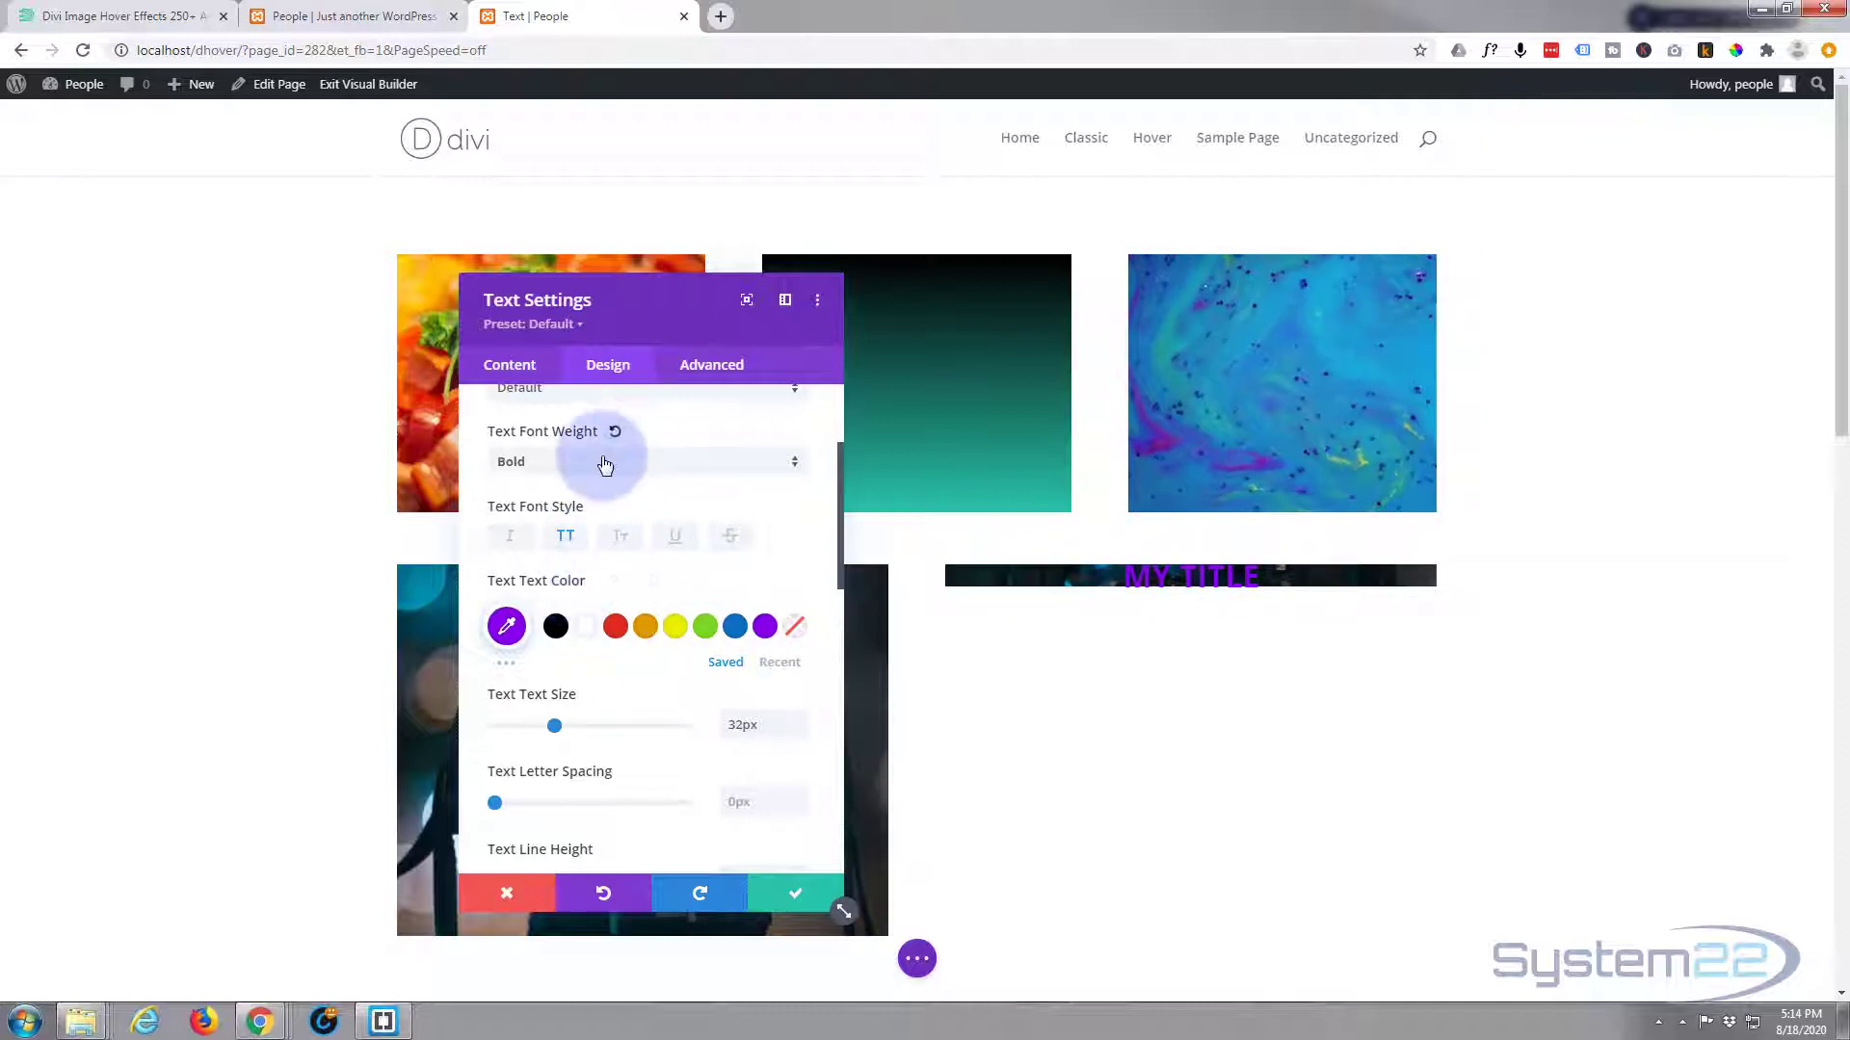
{"action": "scroll", "coordinate": [605, 463], "scroll_direction": "down", "scroll_amount": 2}
{"action": "scroll", "coordinate": [605, 465], "scroll_direction": "down", "scroll_amount": 5}
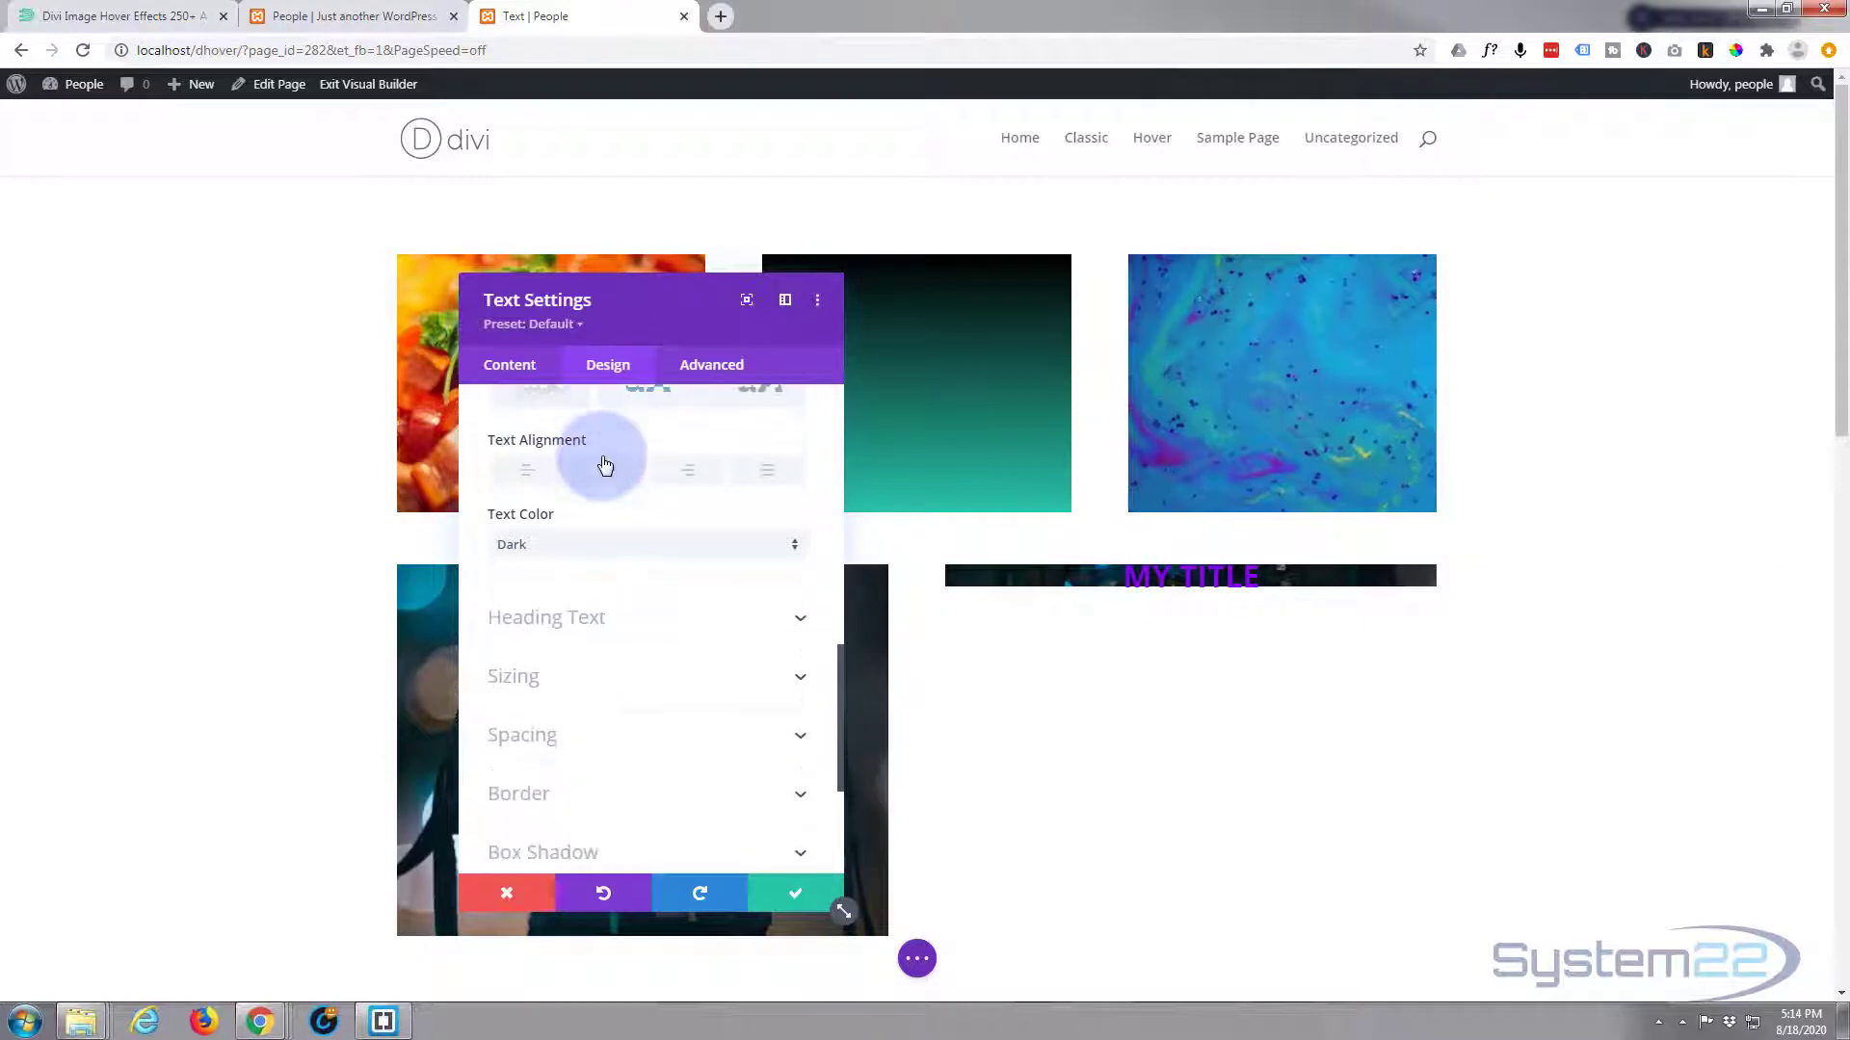
{"action": "scroll", "coordinate": [605, 465], "scroll_direction": "down", "scroll_amount": 3}
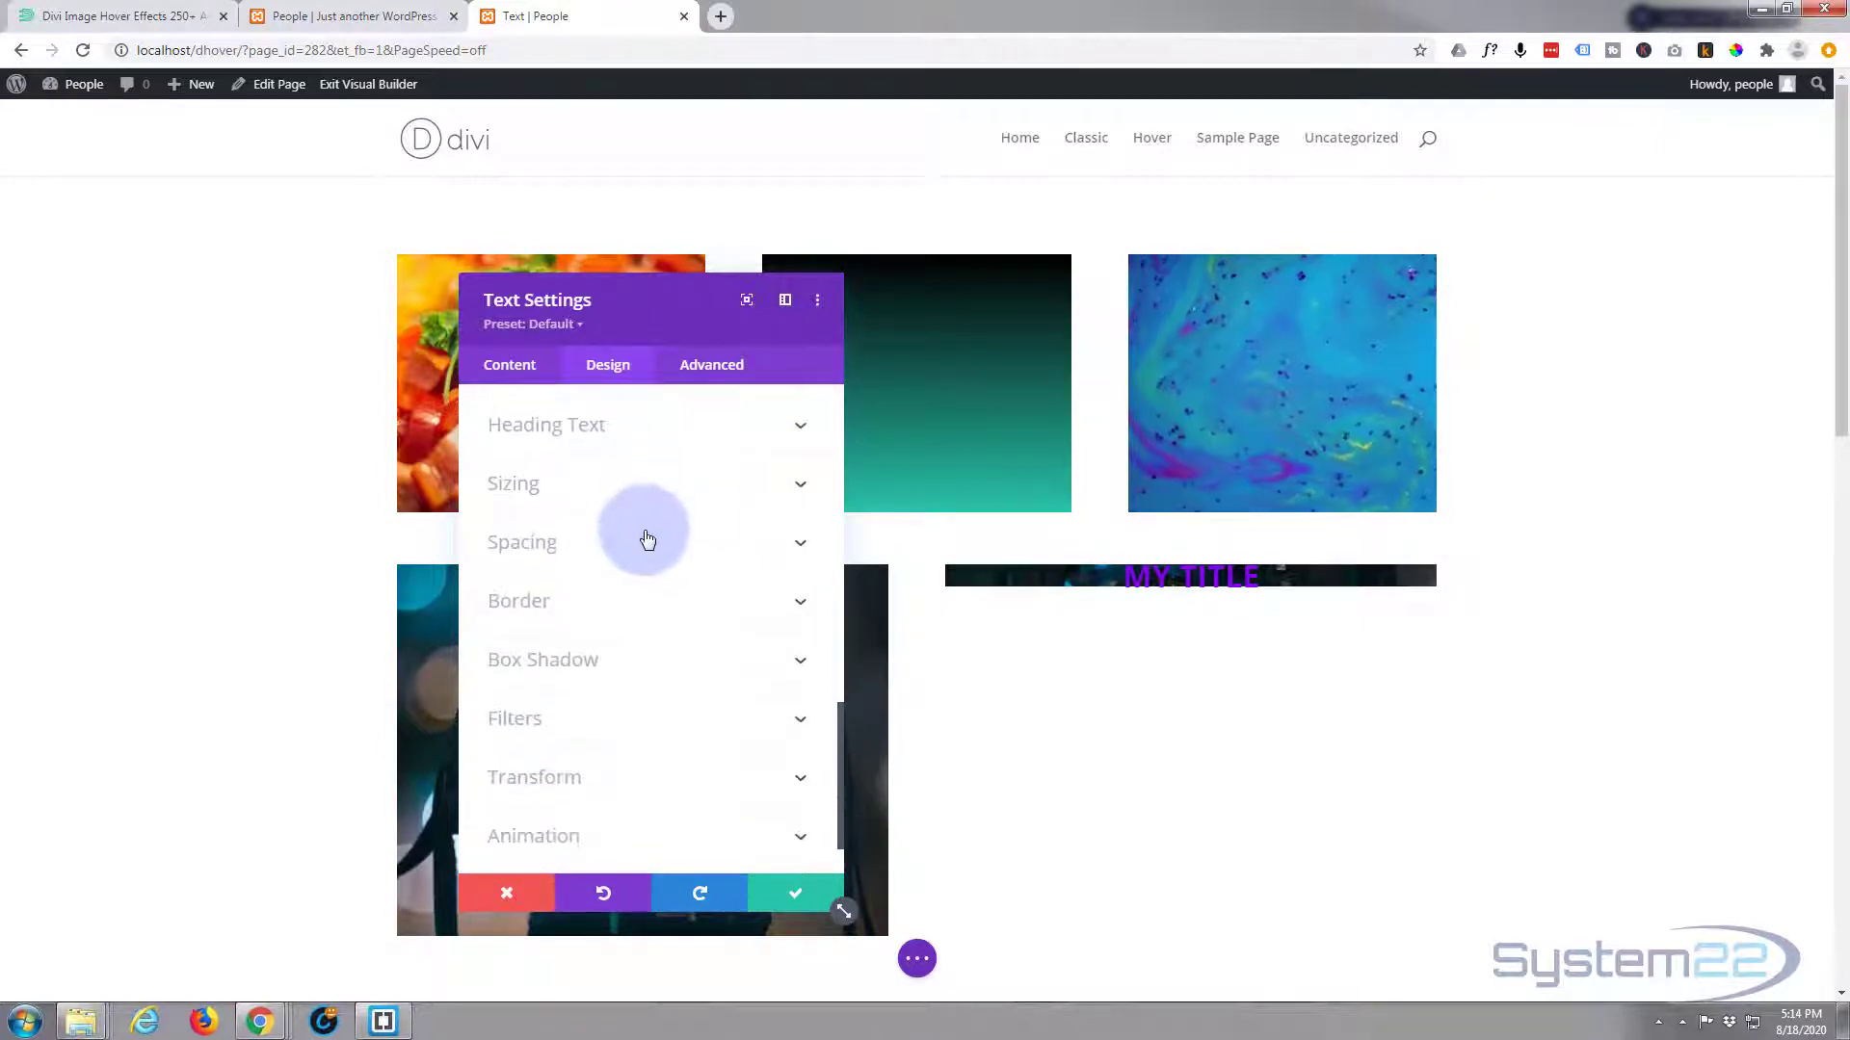
{"action": "left_click", "coordinate": [647, 537]}
{"action": "left_click", "coordinate": [520, 477]}
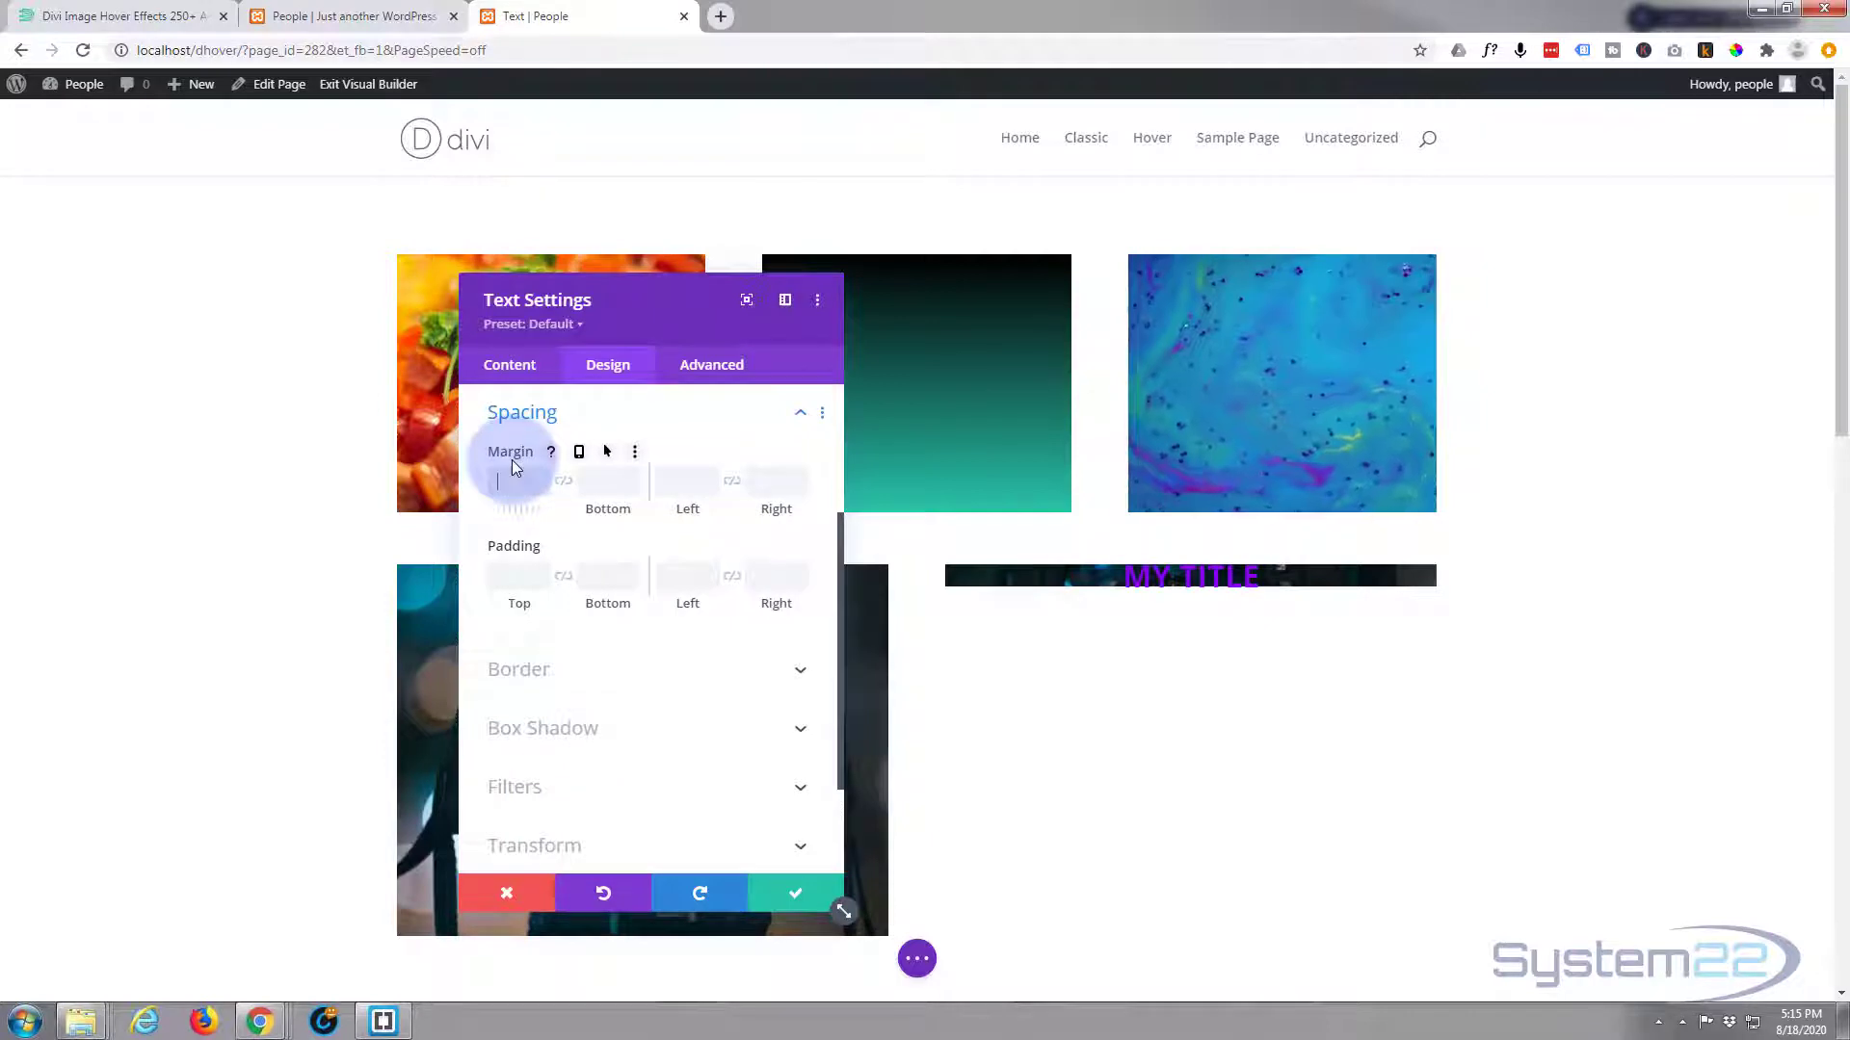
{"action": "type", "text": "50px"}
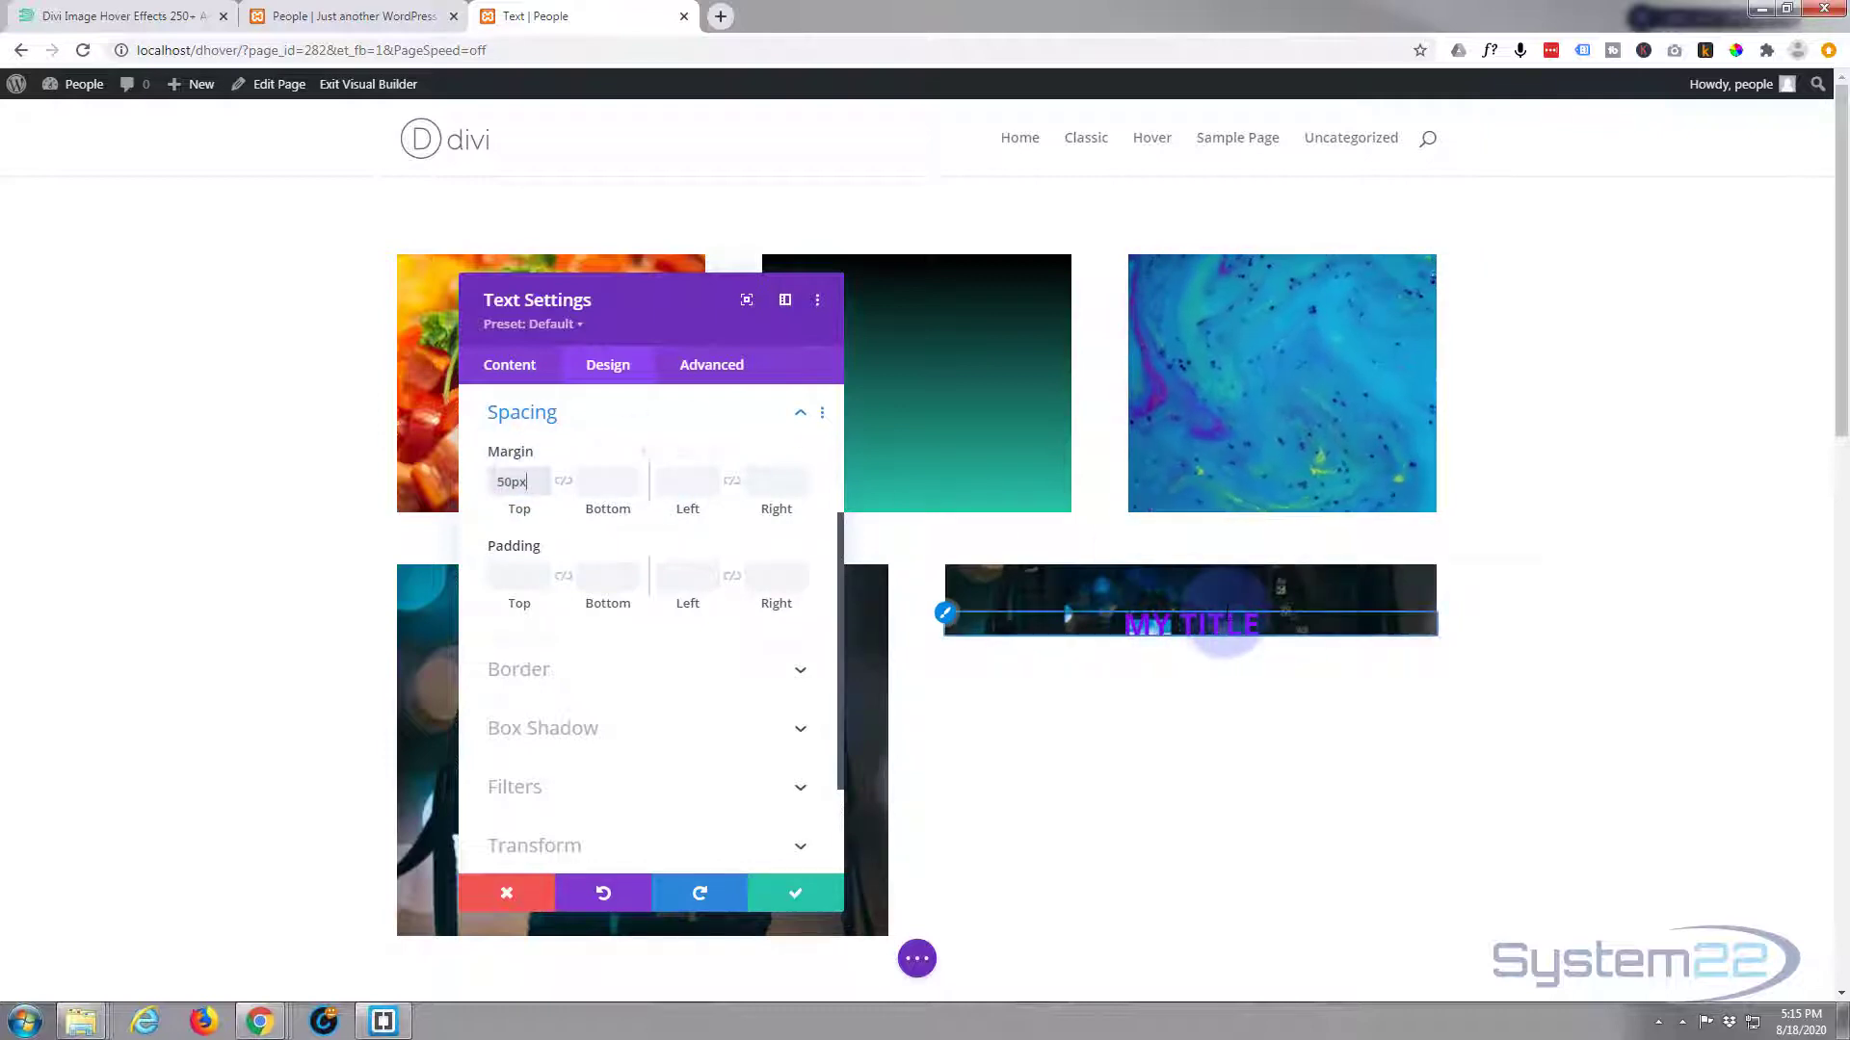
{"action": "left_click", "coordinate": [799, 896]}
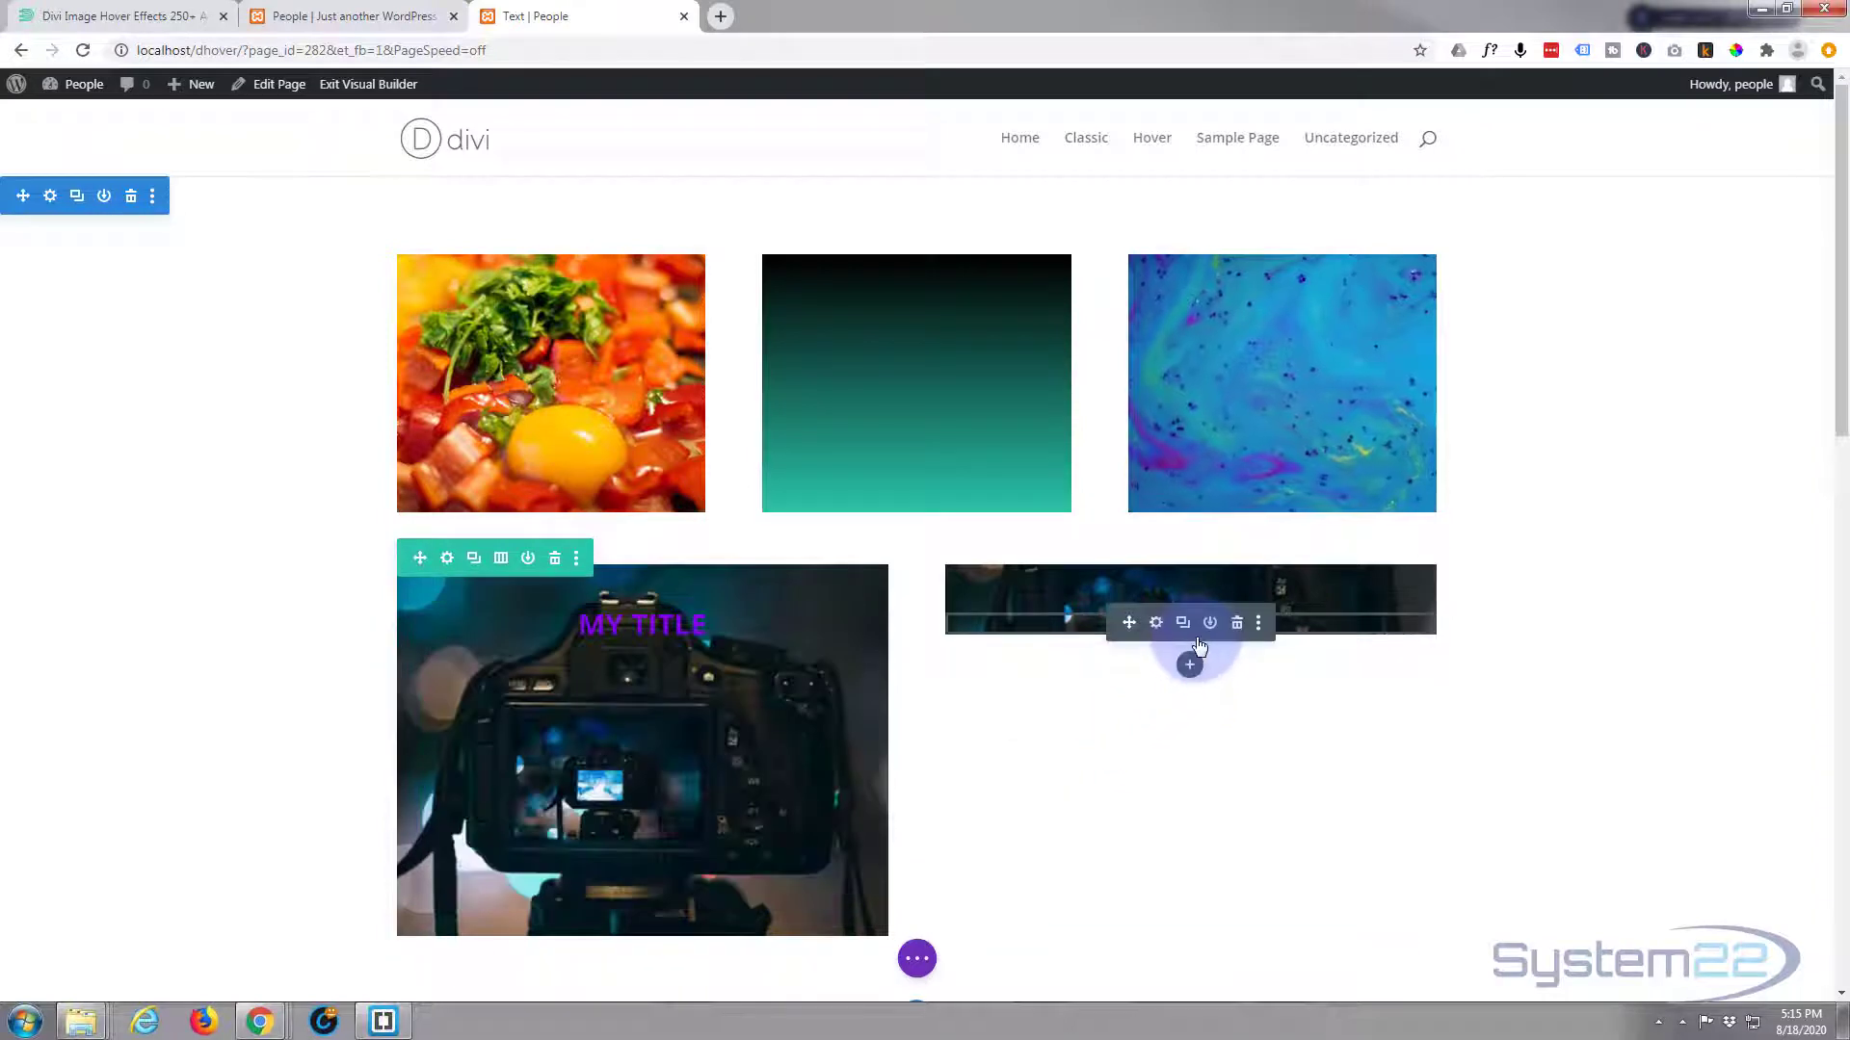
{"action": "left_click", "coordinate": [1188, 670]}
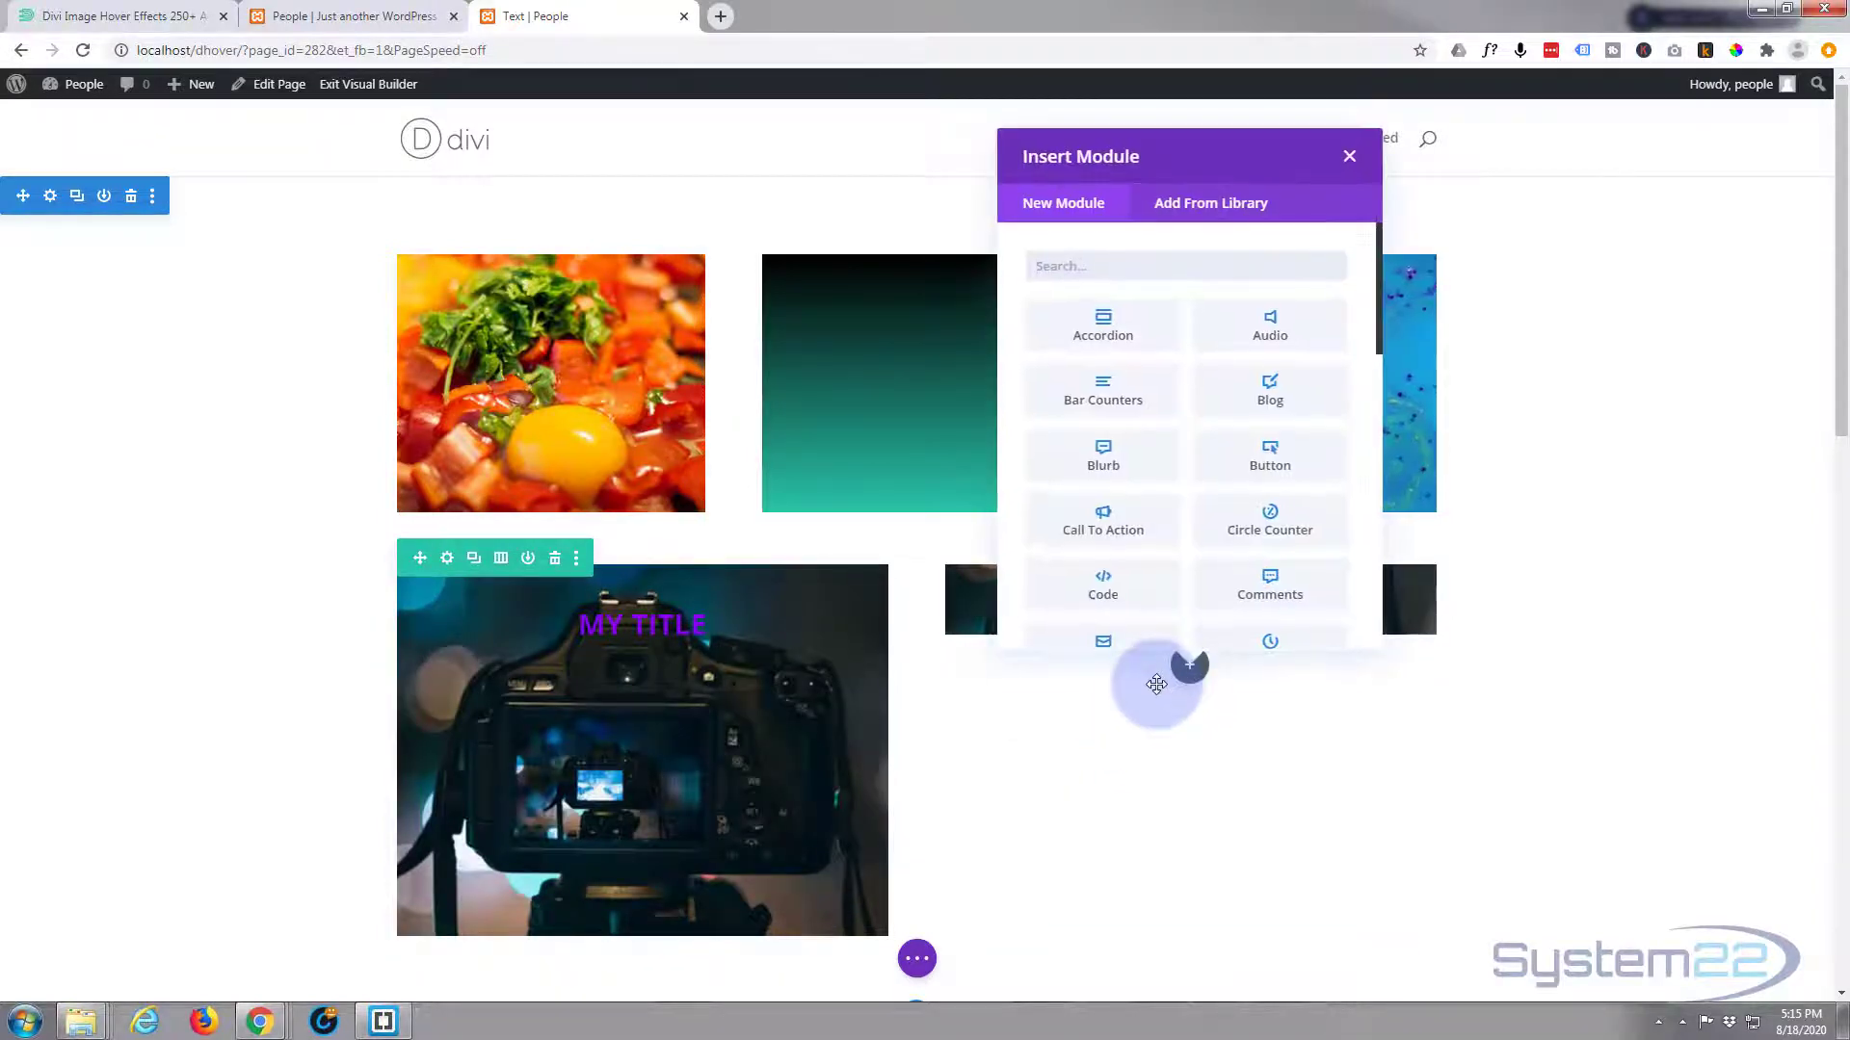
{"action": "scroll", "coordinate": [1277, 499], "scroll_direction": "down", "scroll_amount": 10}
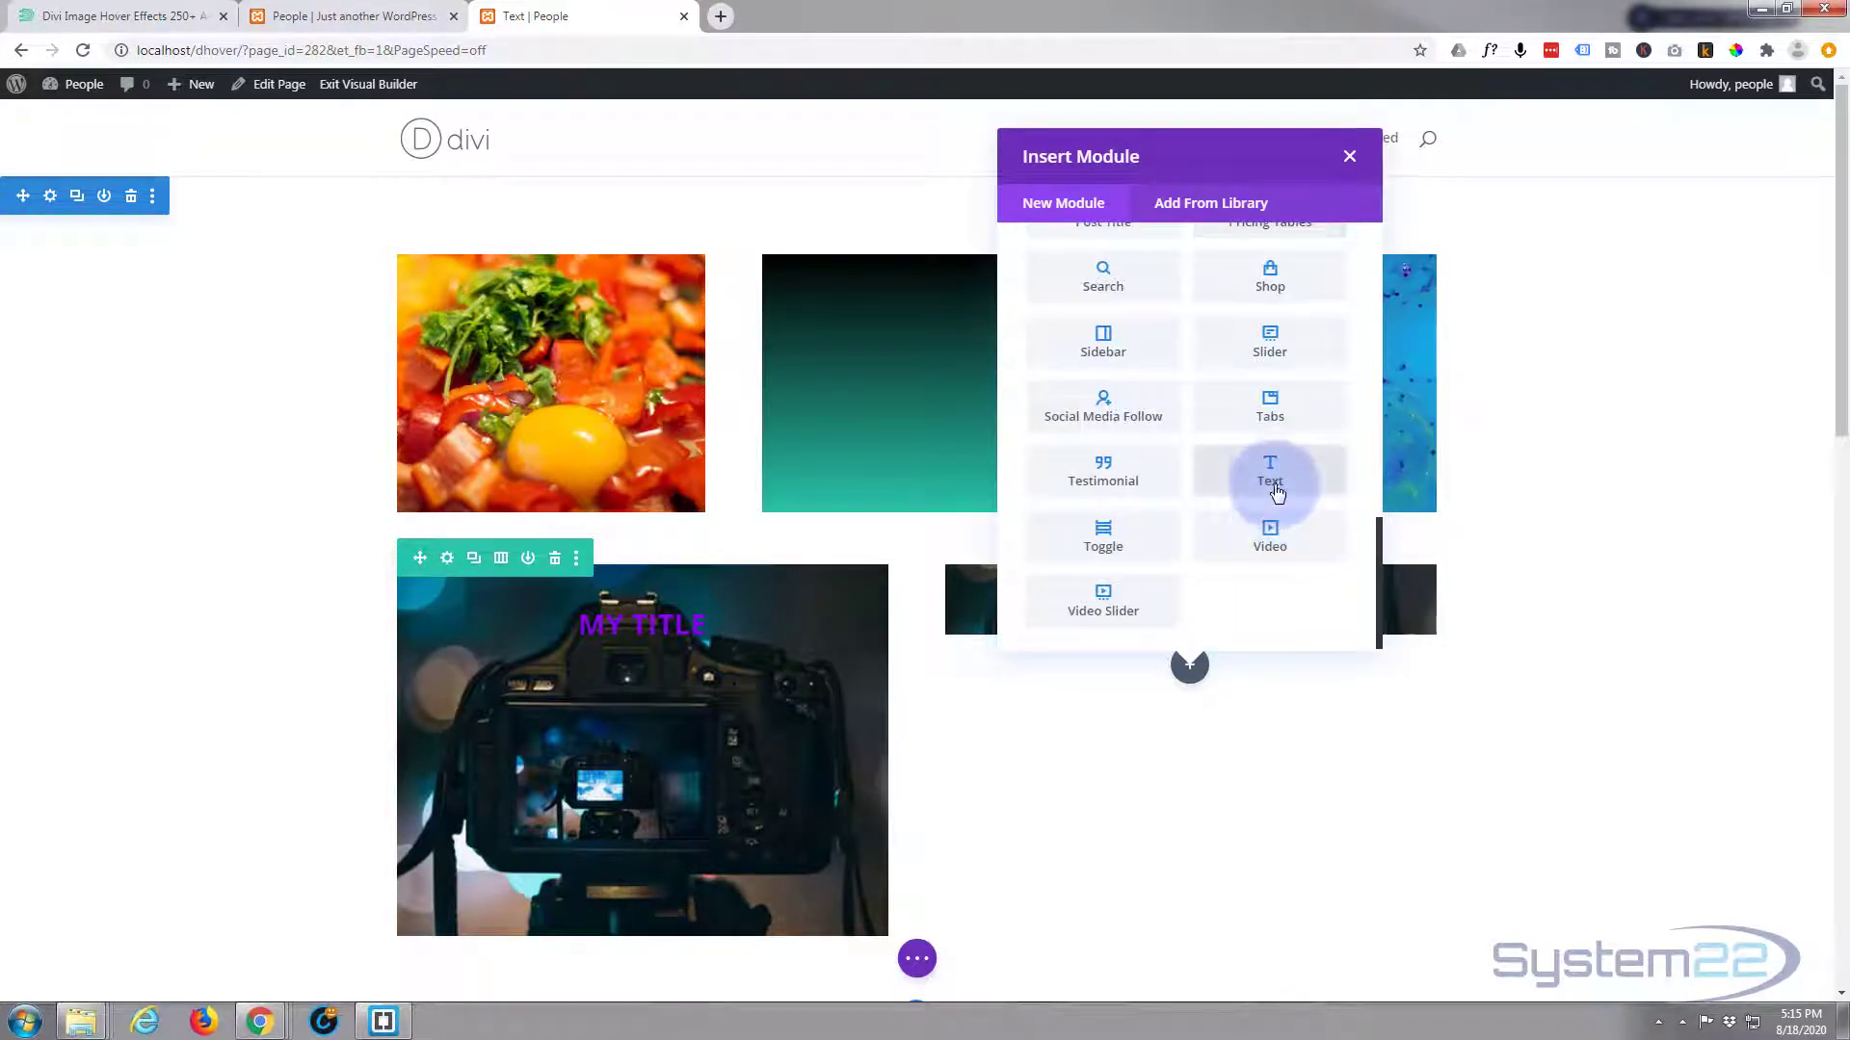
{"action": "left_click", "coordinate": [1272, 472]}
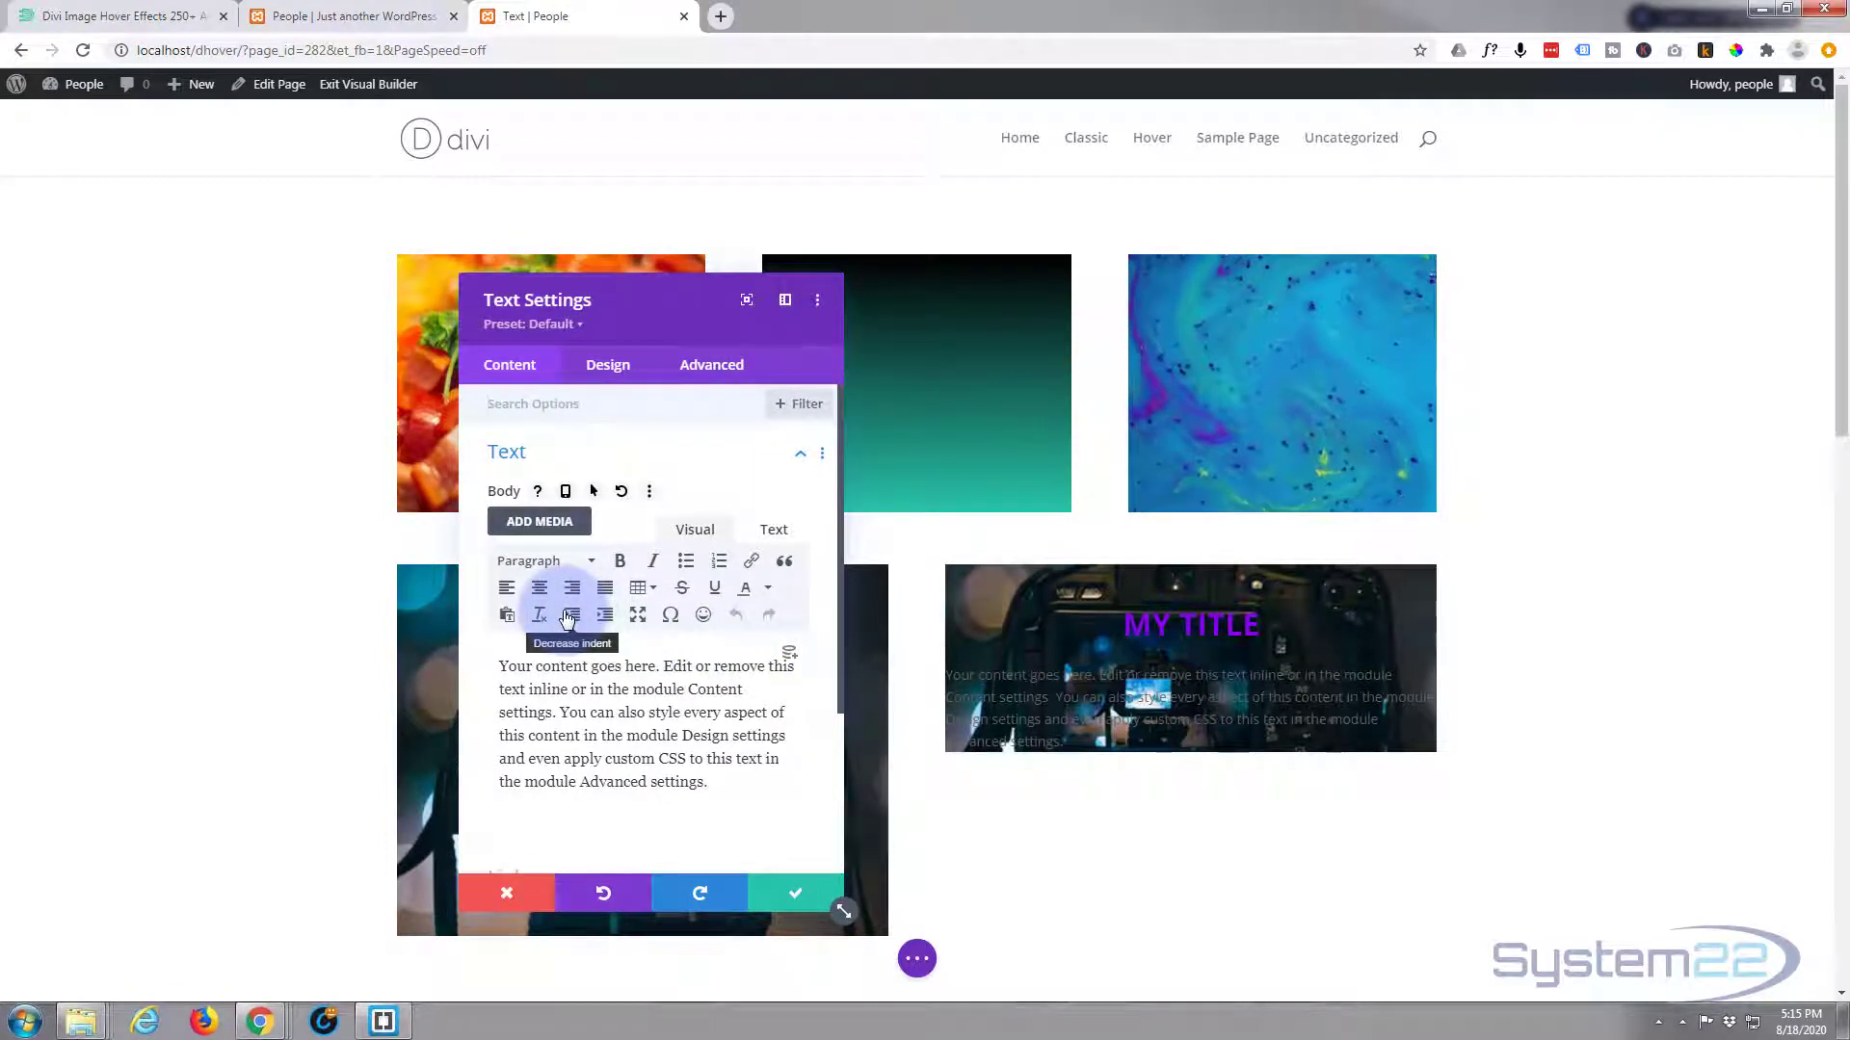
{"action": "left_click", "coordinate": [507, 893]}
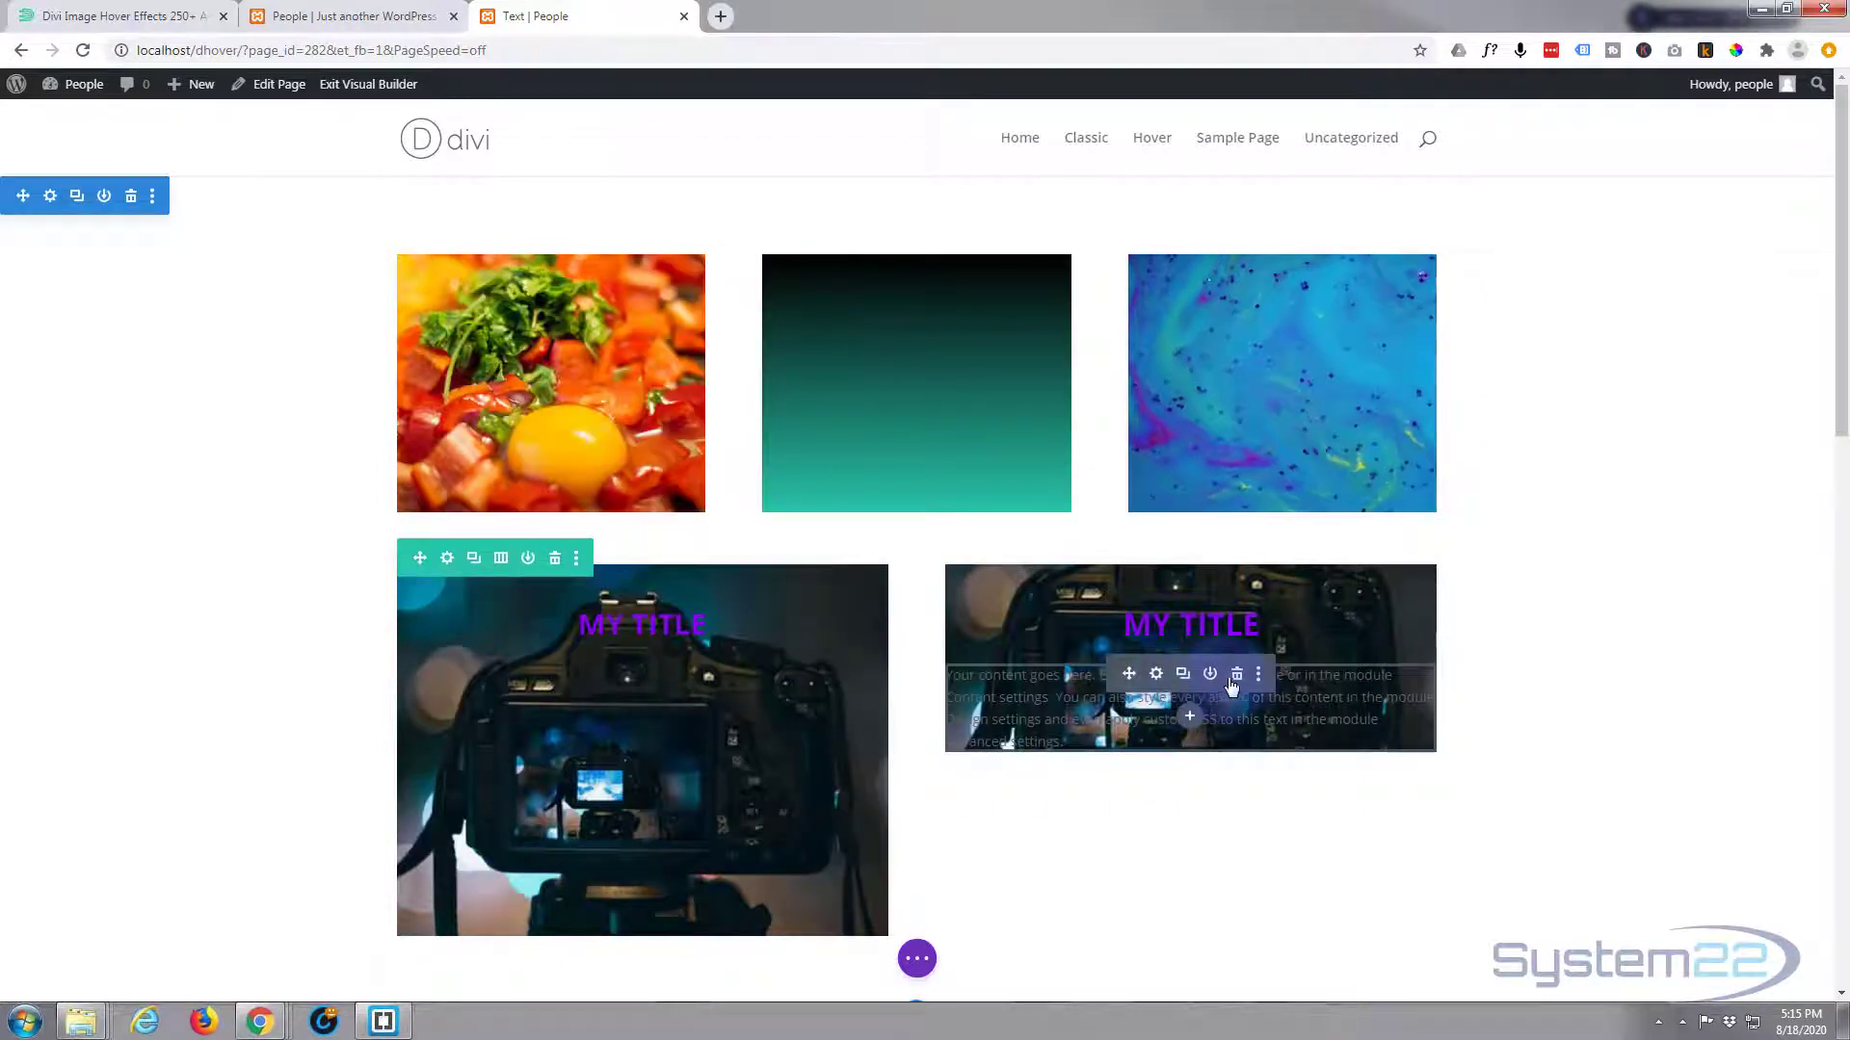
{"action": "left_click", "coordinate": [1239, 678]}
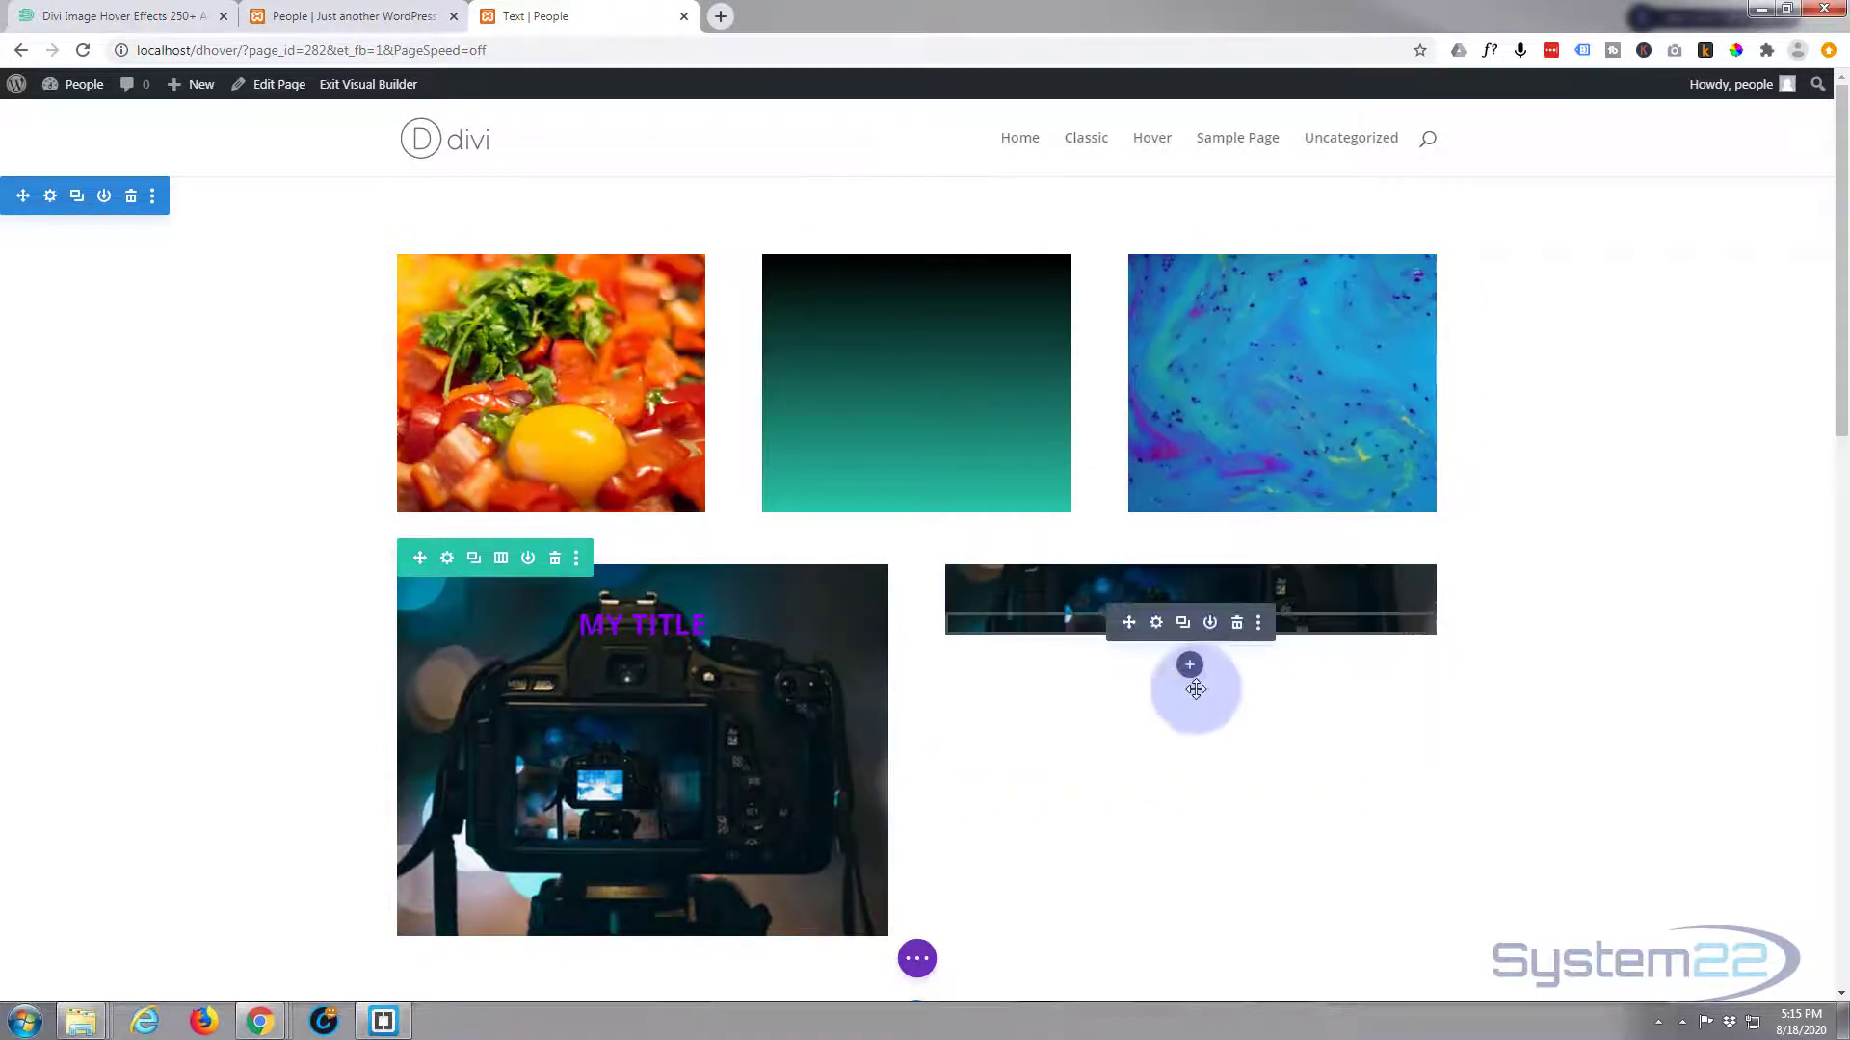
Insert a Call To Action module below the title in the second column and clear its placeholder title
{"action": "left_click", "coordinate": [1189, 664]}
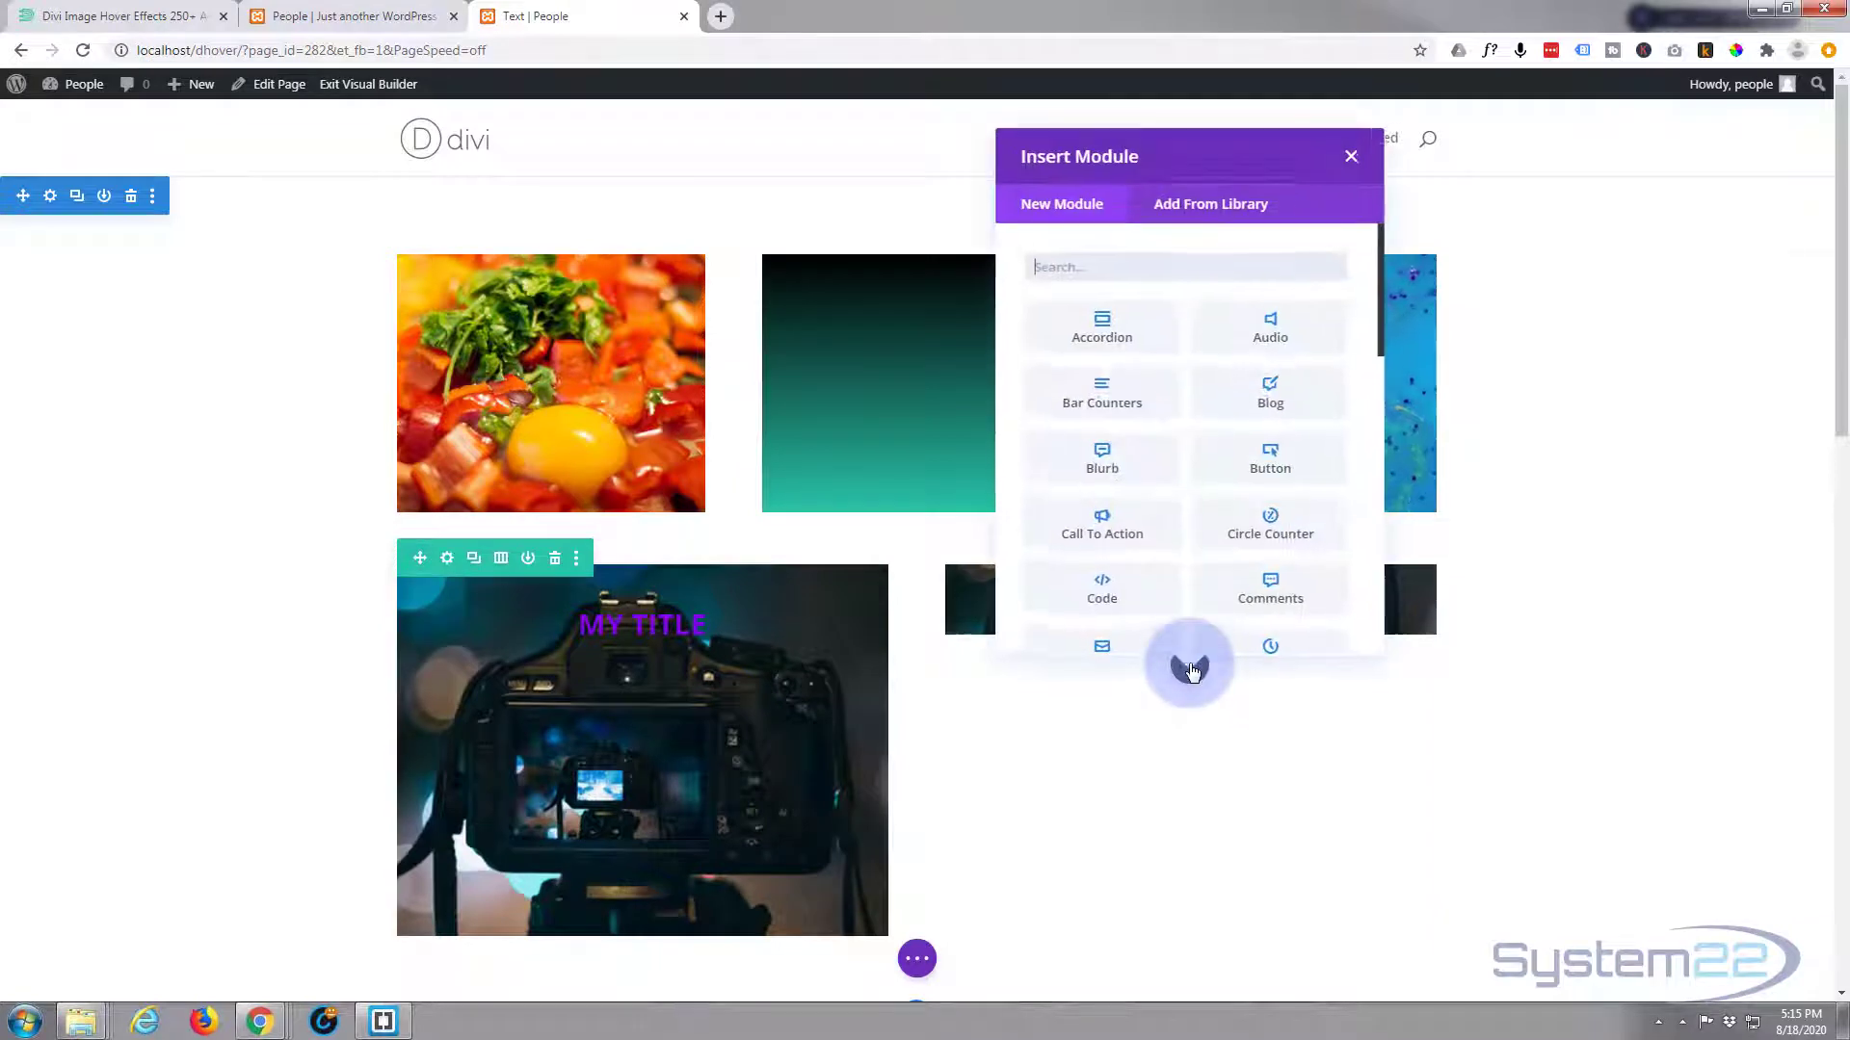
{"action": "left_click", "coordinate": [1108, 526]}
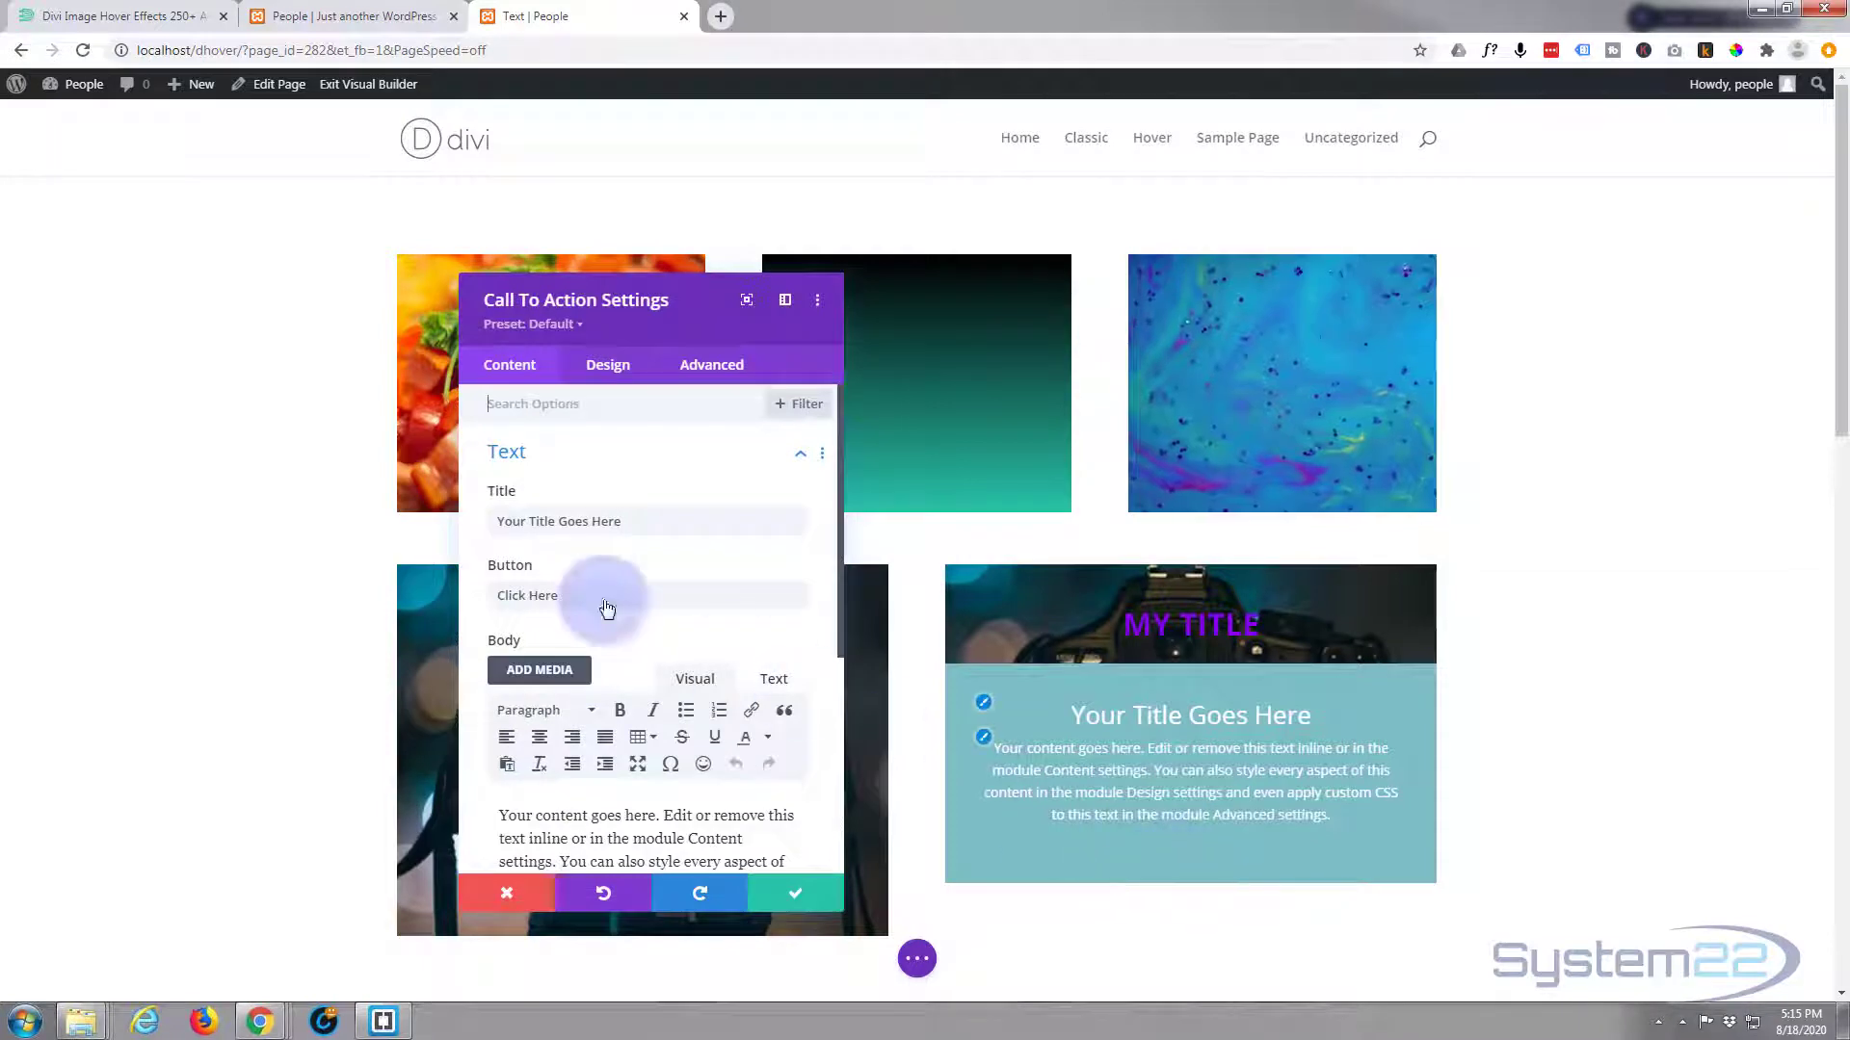
{"action": "left_click_drag", "start_coordinate": [618, 520], "coordinate": [439, 532]}
{"action": "key", "text": "BackSpace"}
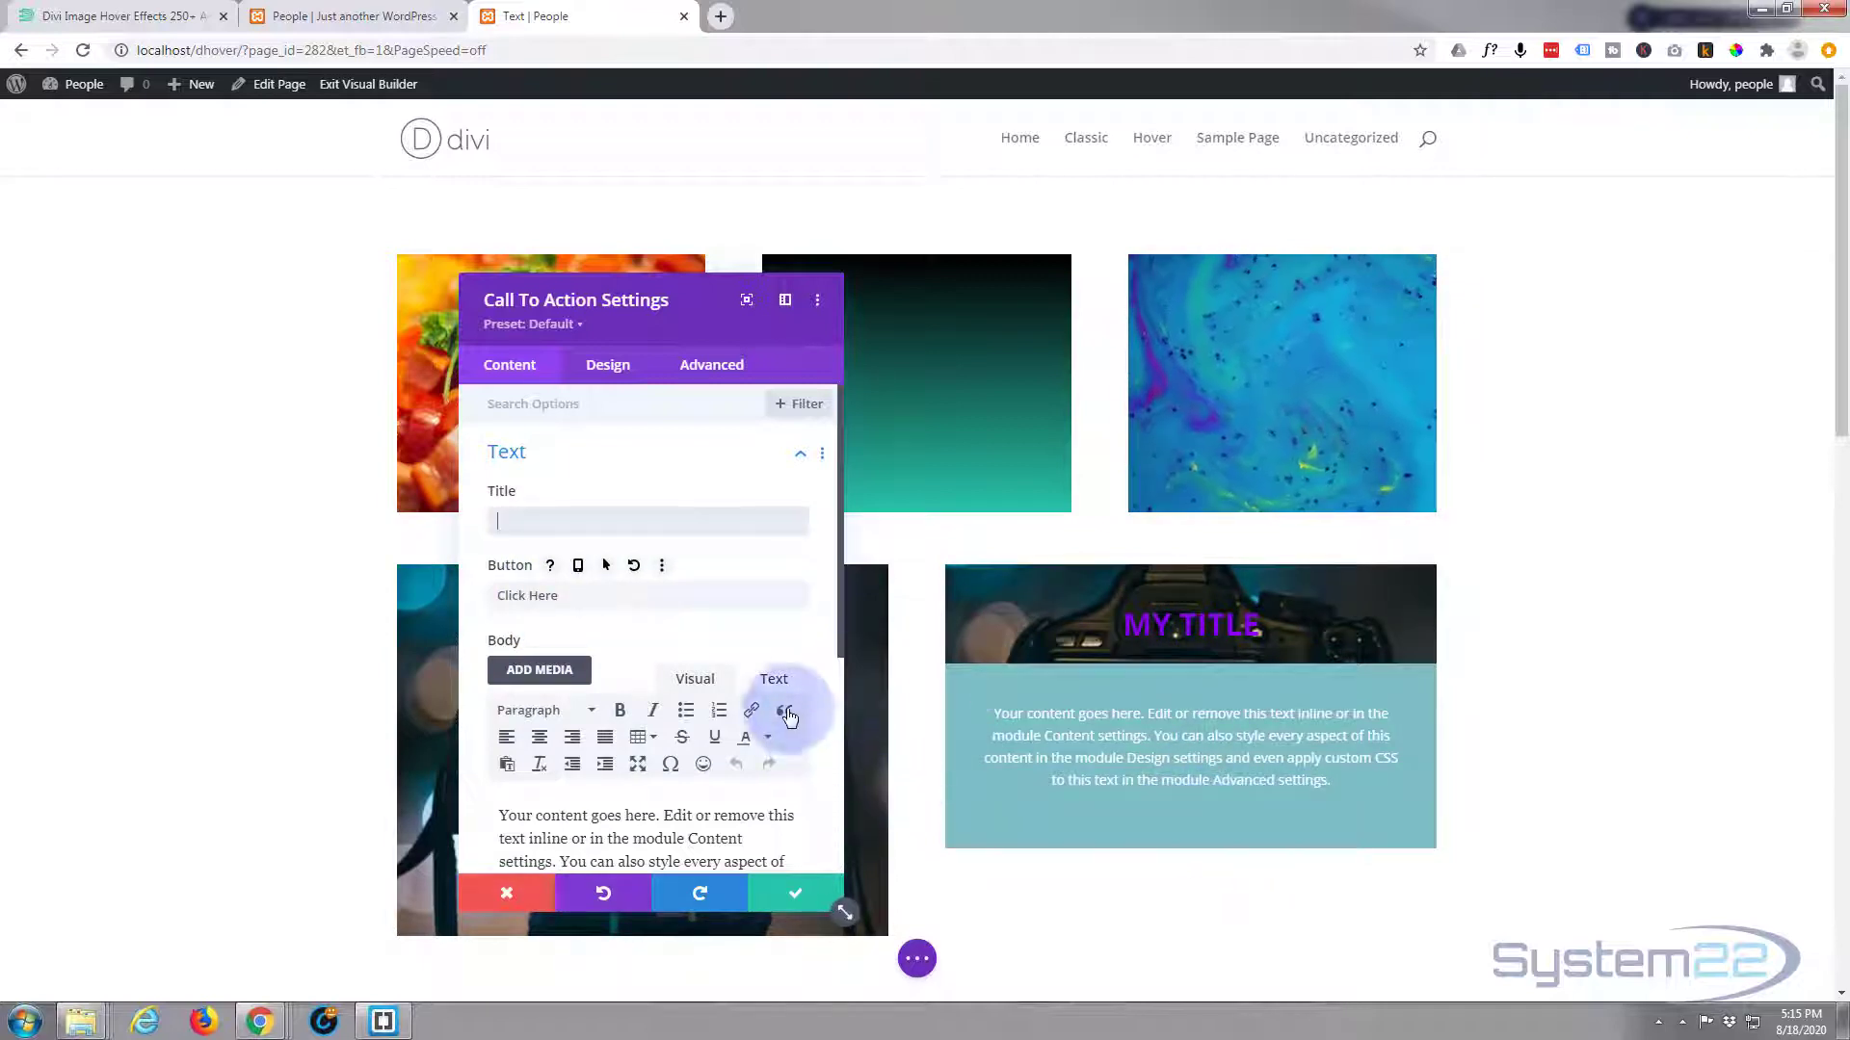
Remove the Call To Action module's background color
{"action": "scroll", "coordinate": [634, 572], "scroll_direction": "down", "scroll_amount": 2}
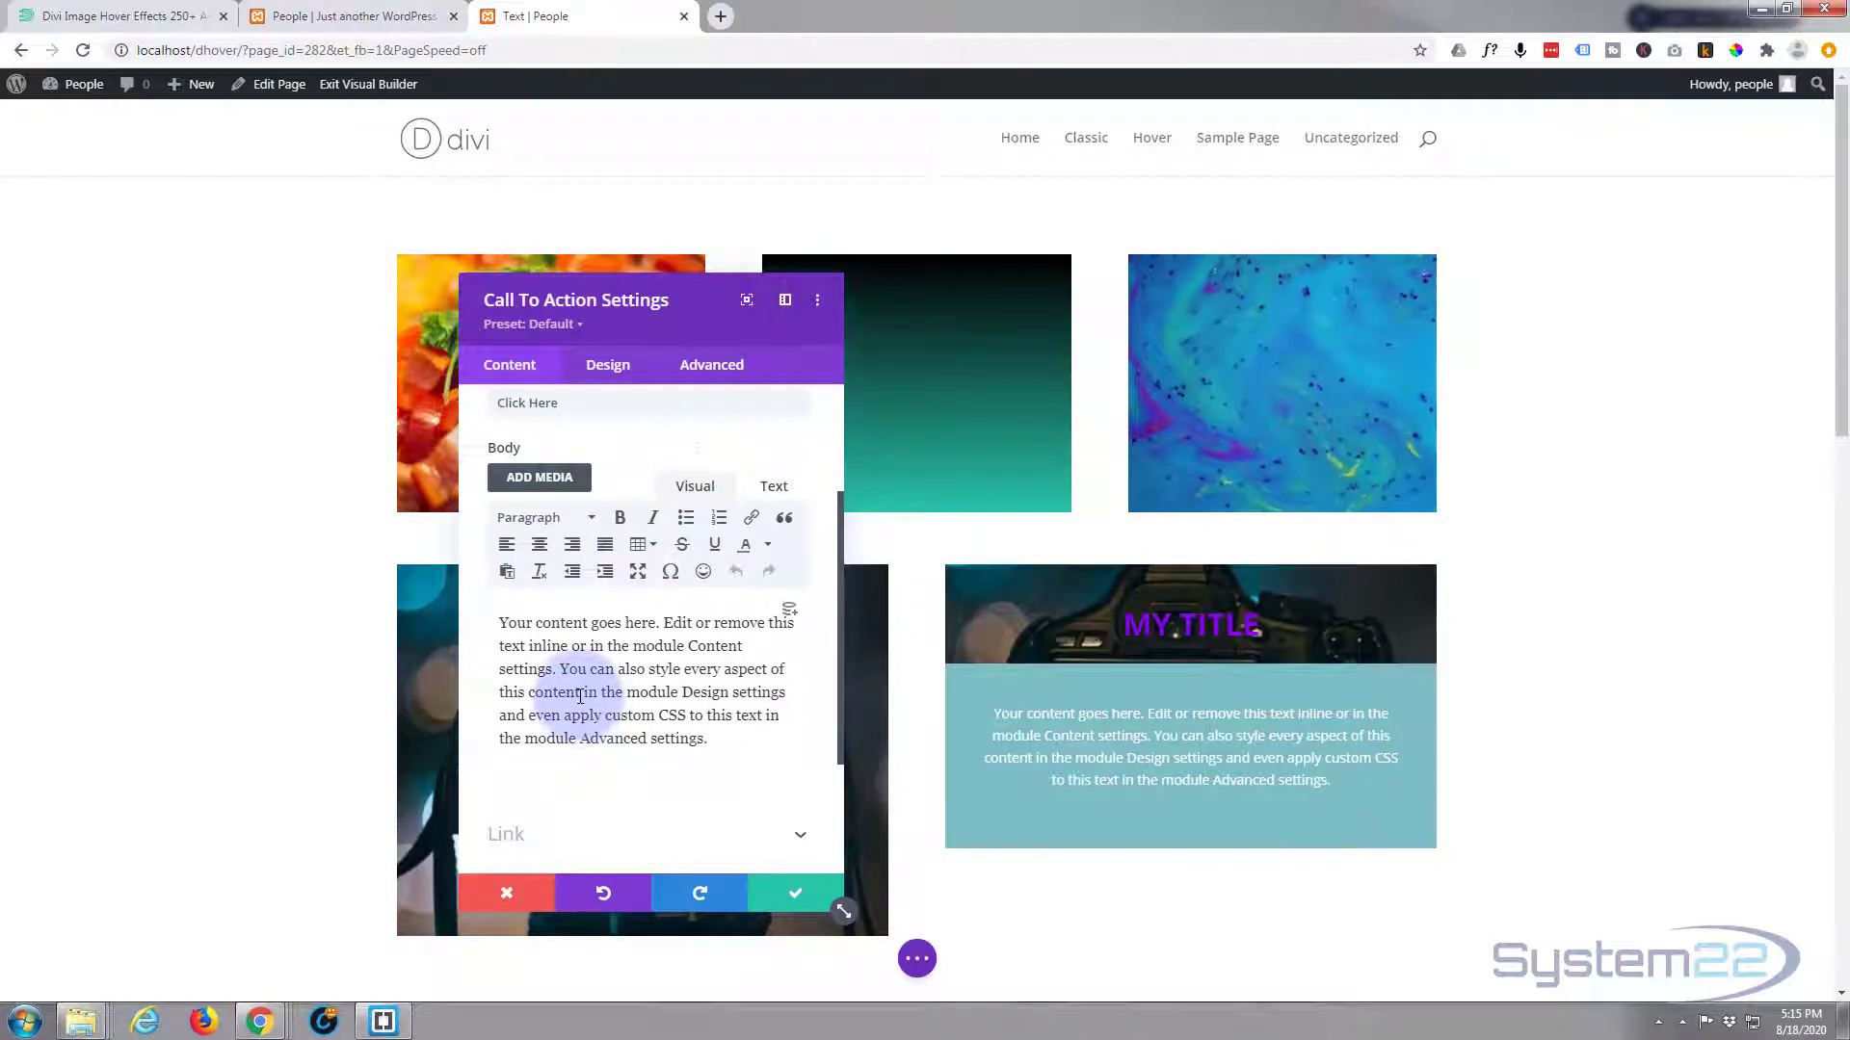
{"action": "scroll", "coordinate": [579, 692], "scroll_direction": "down", "scroll_amount": 2}
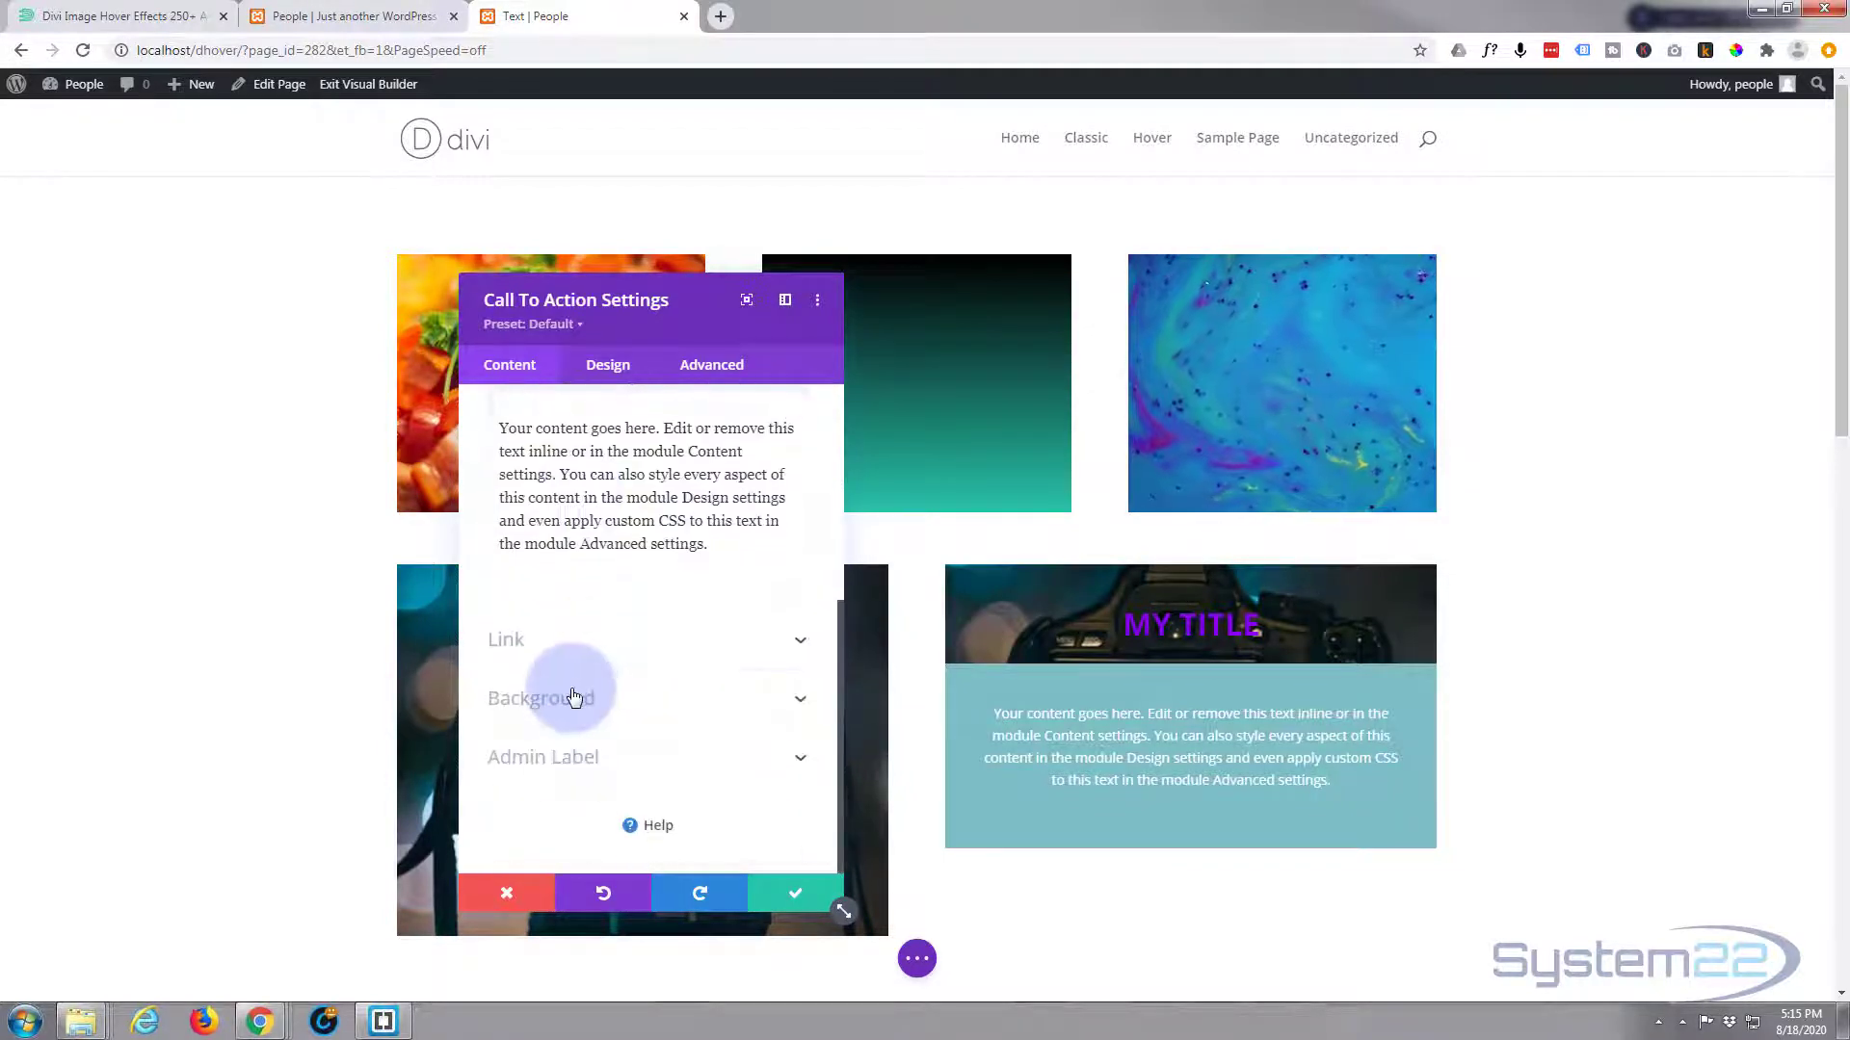
{"action": "left_click", "coordinate": [646, 707]}
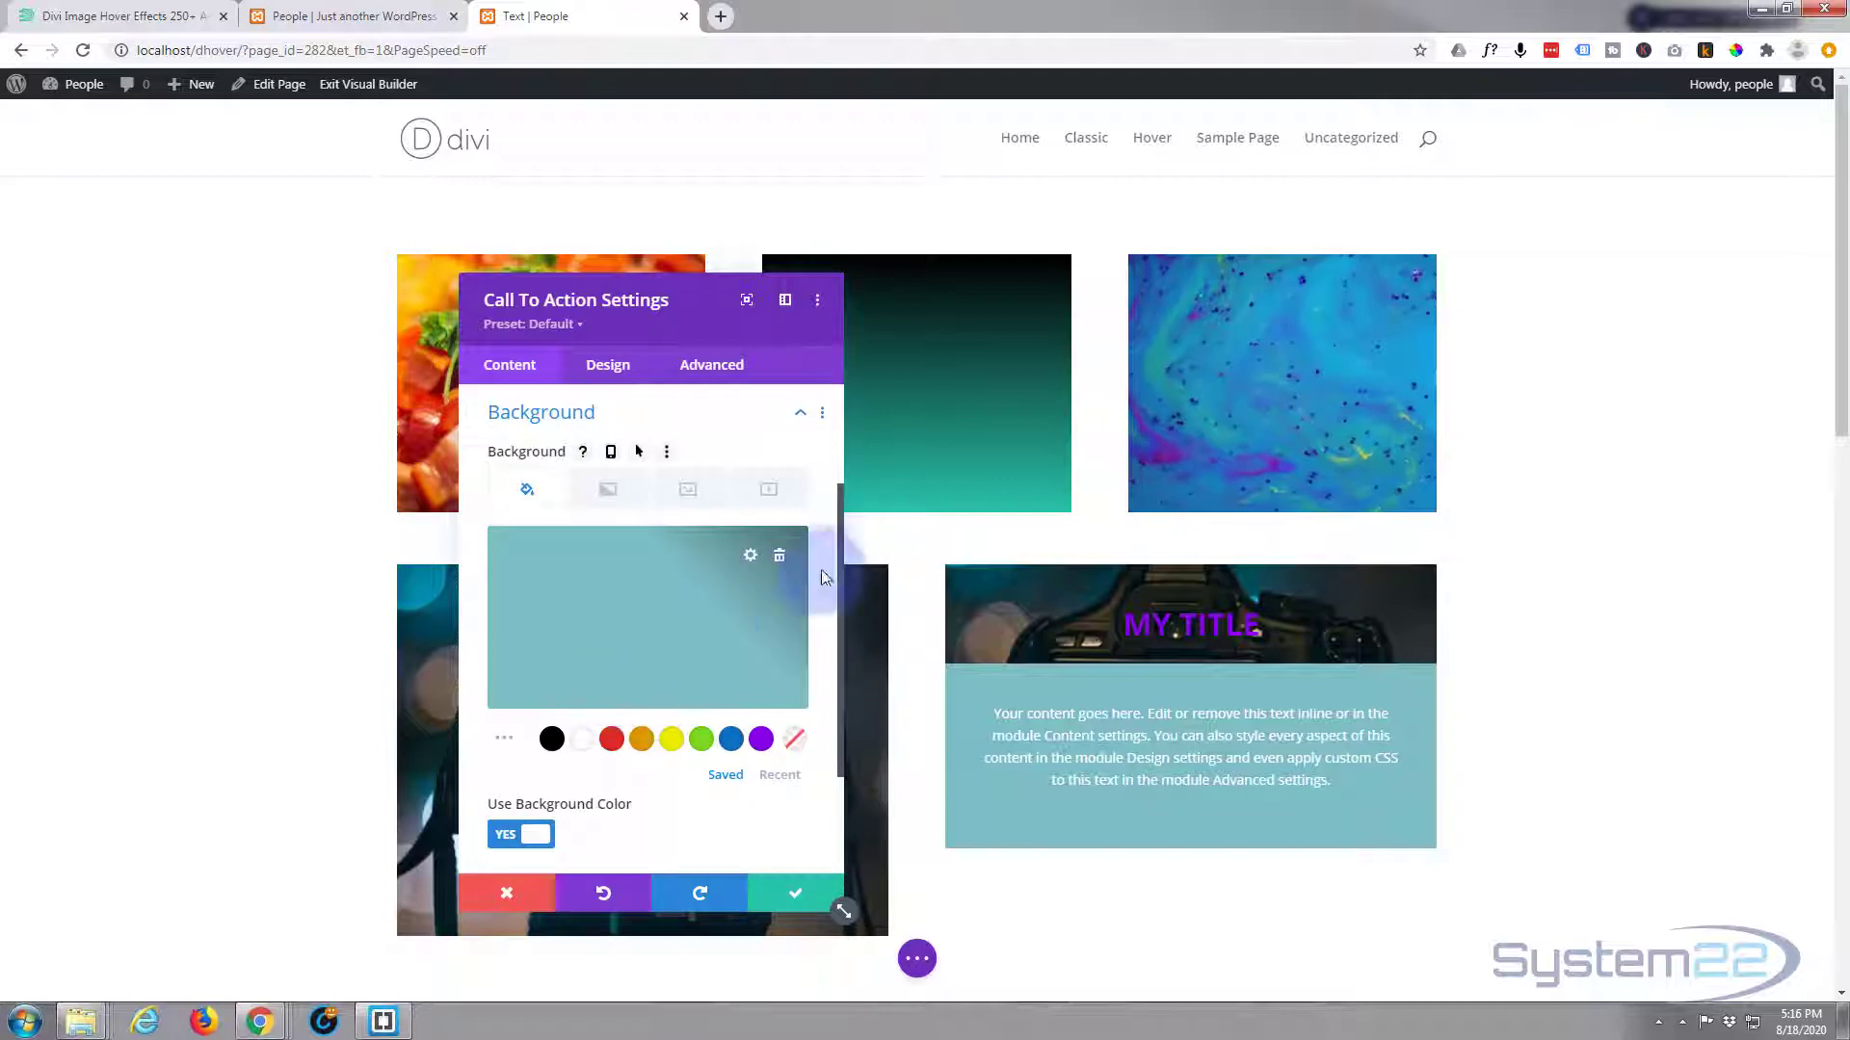
{"action": "left_click", "coordinate": [779, 558]}
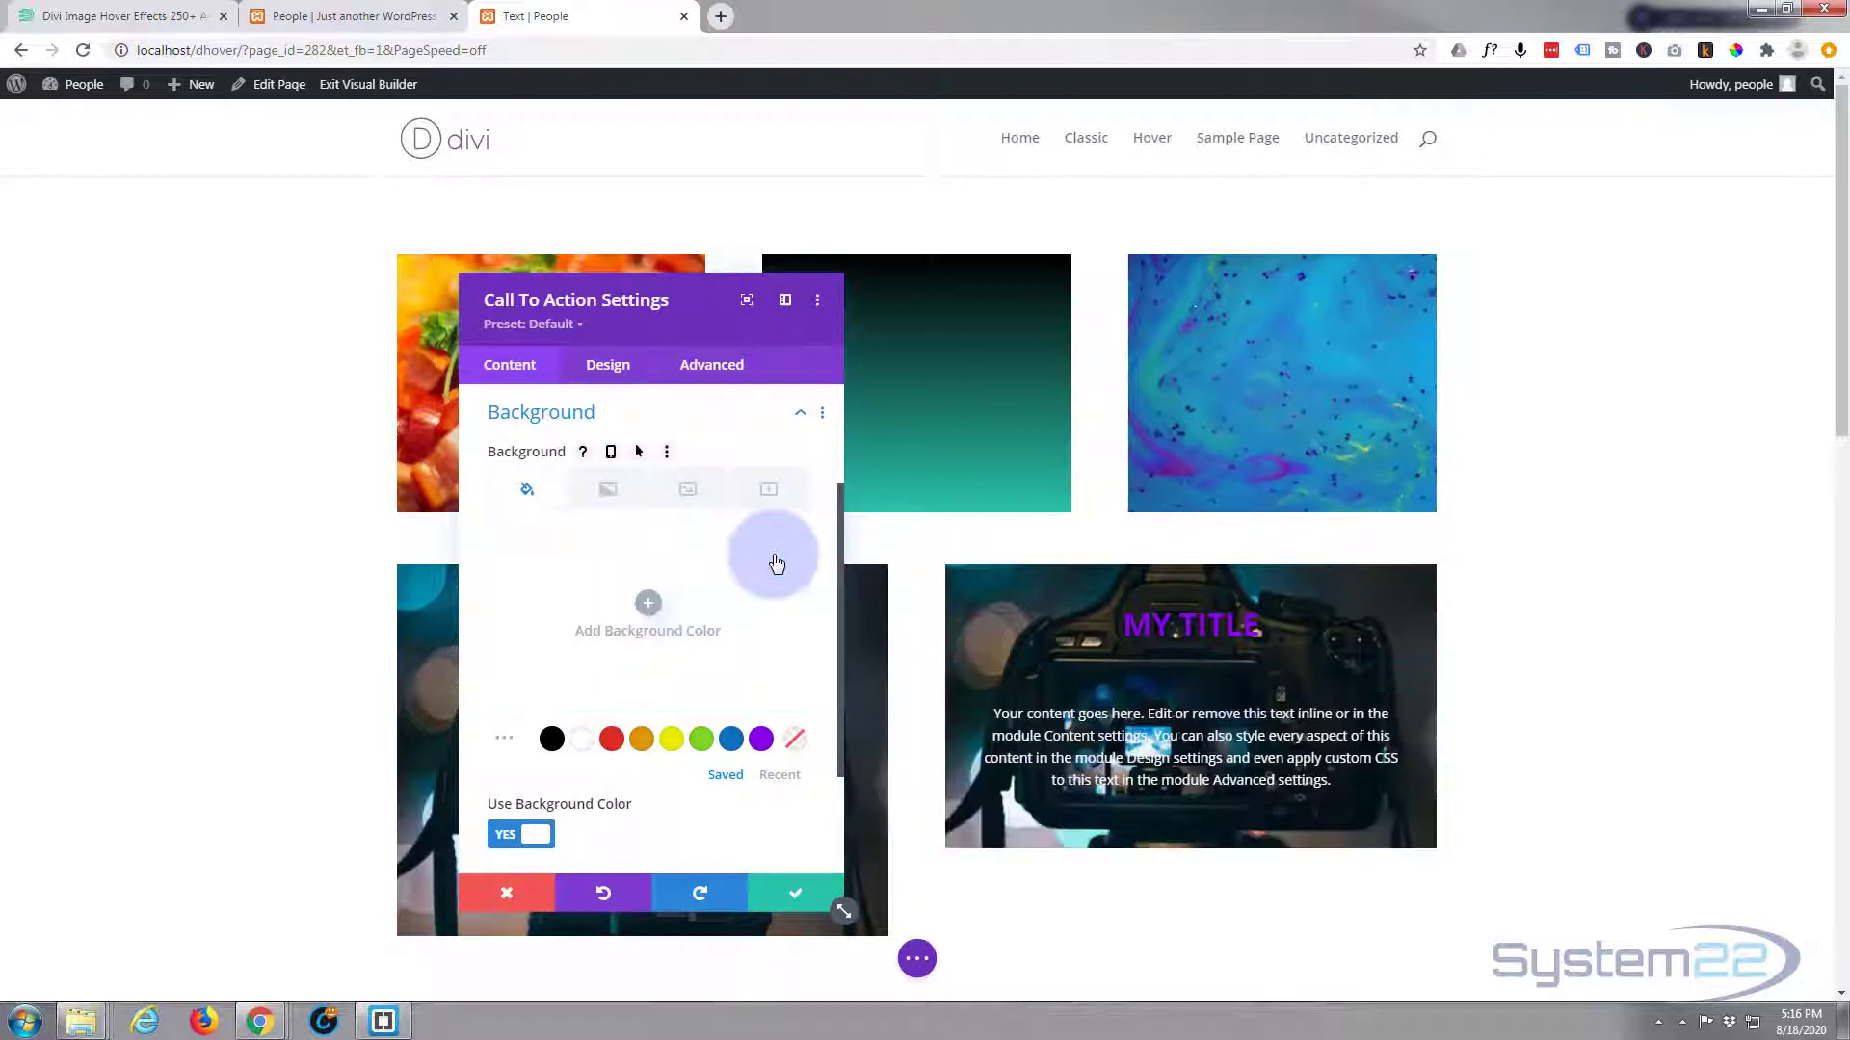
{"action": "scroll", "coordinate": [650, 628], "scroll_direction": "down", "scroll_amount": 2}
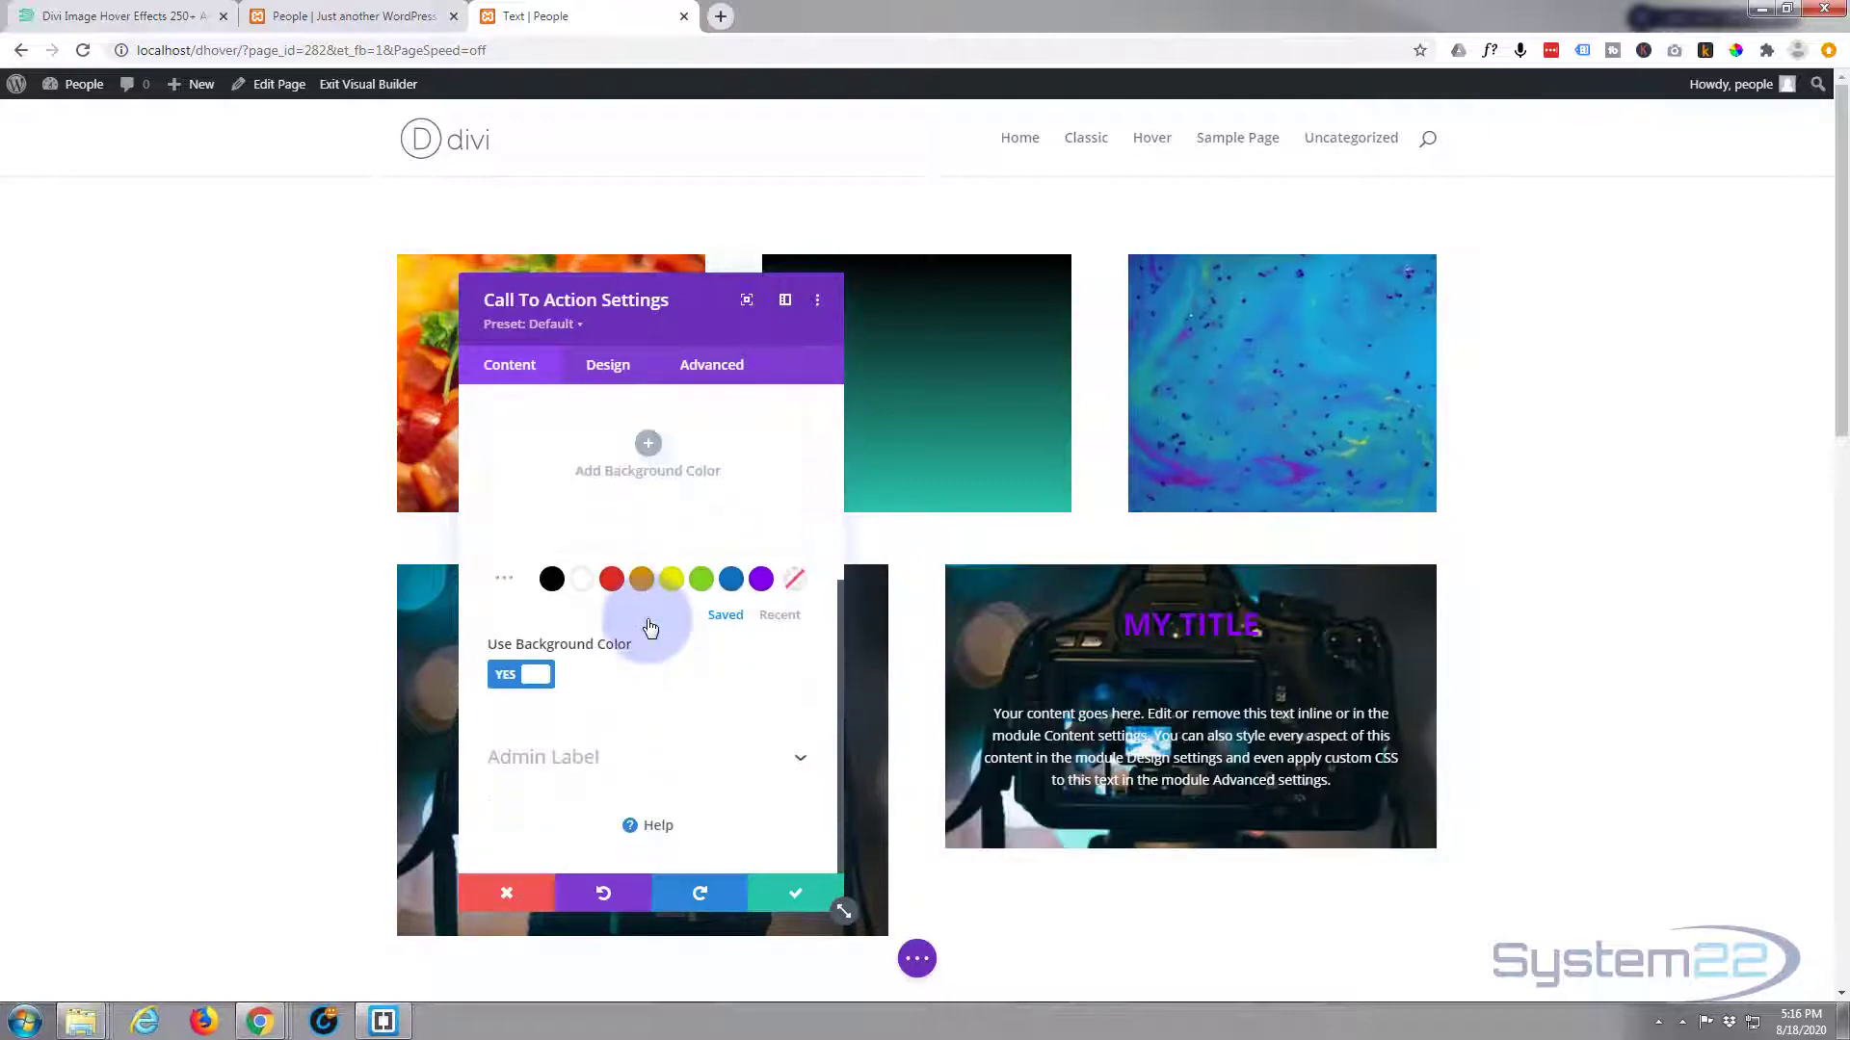
Set the Call To Action's button link URL to "#" and open the module's design settings
{"action": "scroll", "coordinate": [648, 621], "scroll_direction": "up", "scroll_amount": 3}
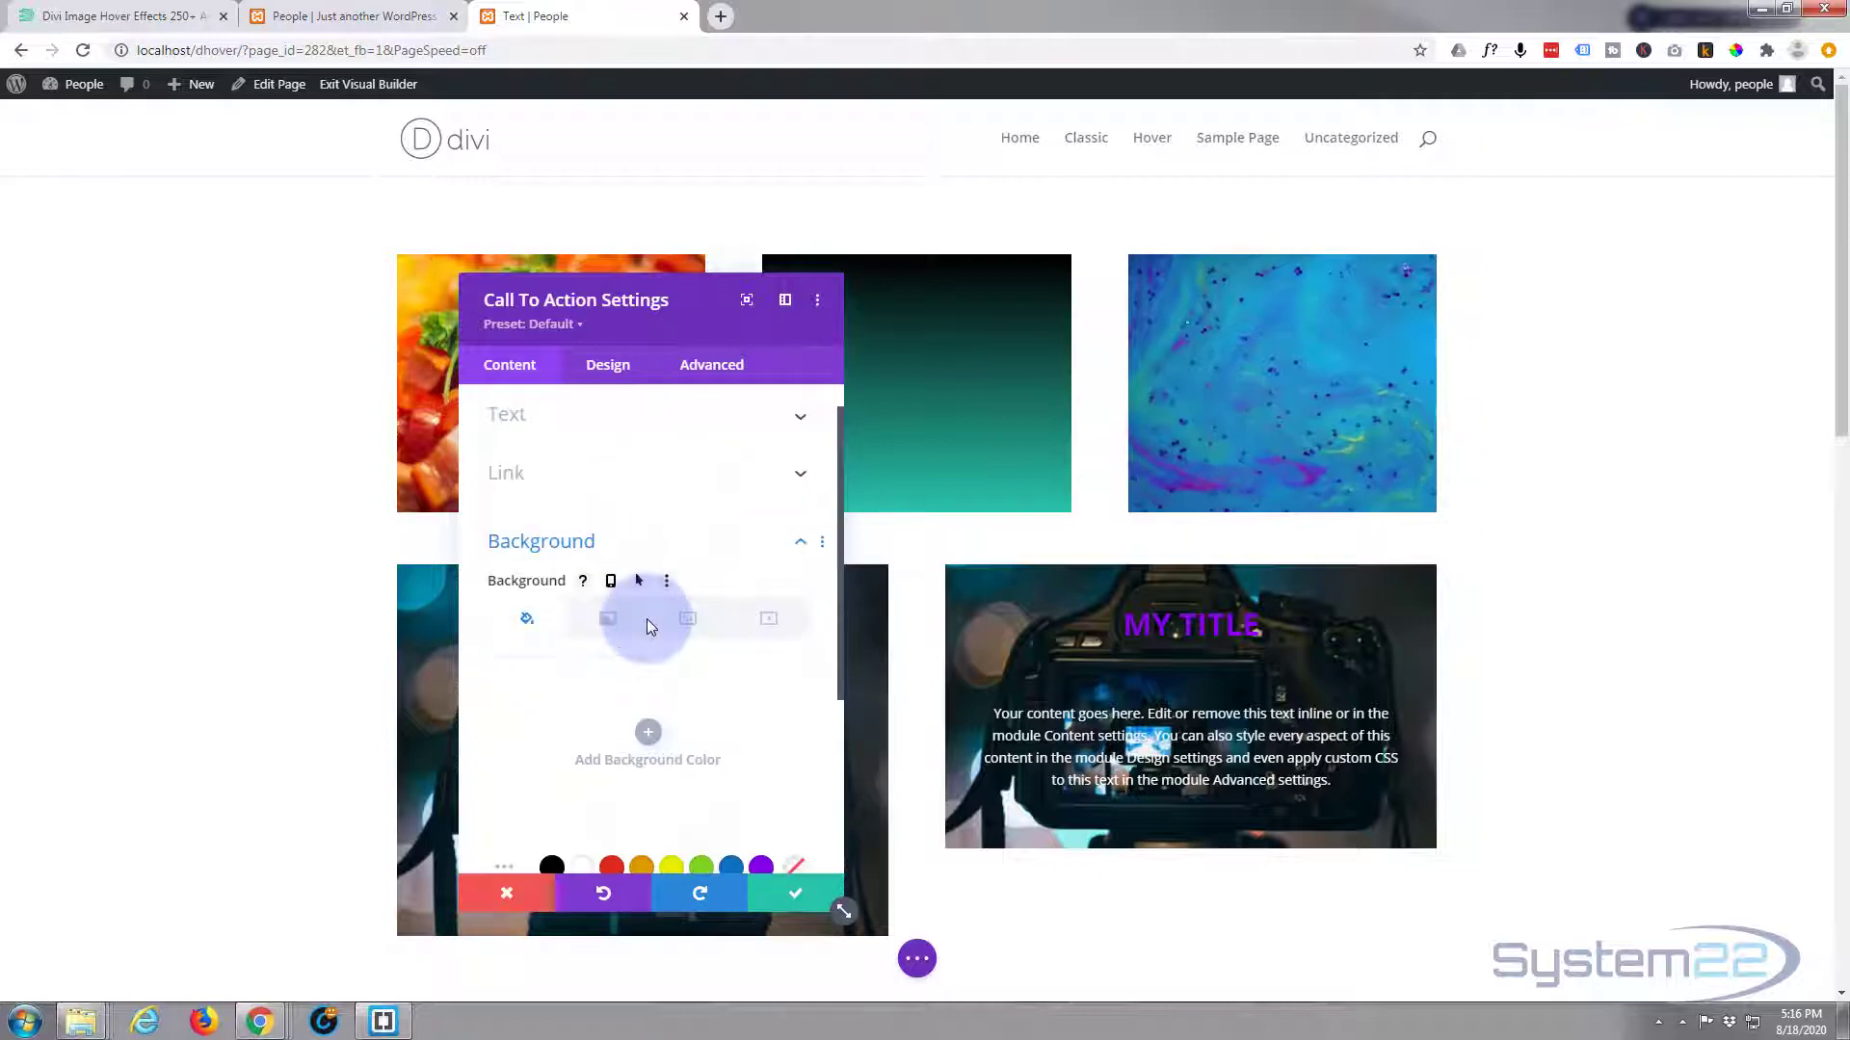
{"action": "left_click", "coordinate": [600, 487]}
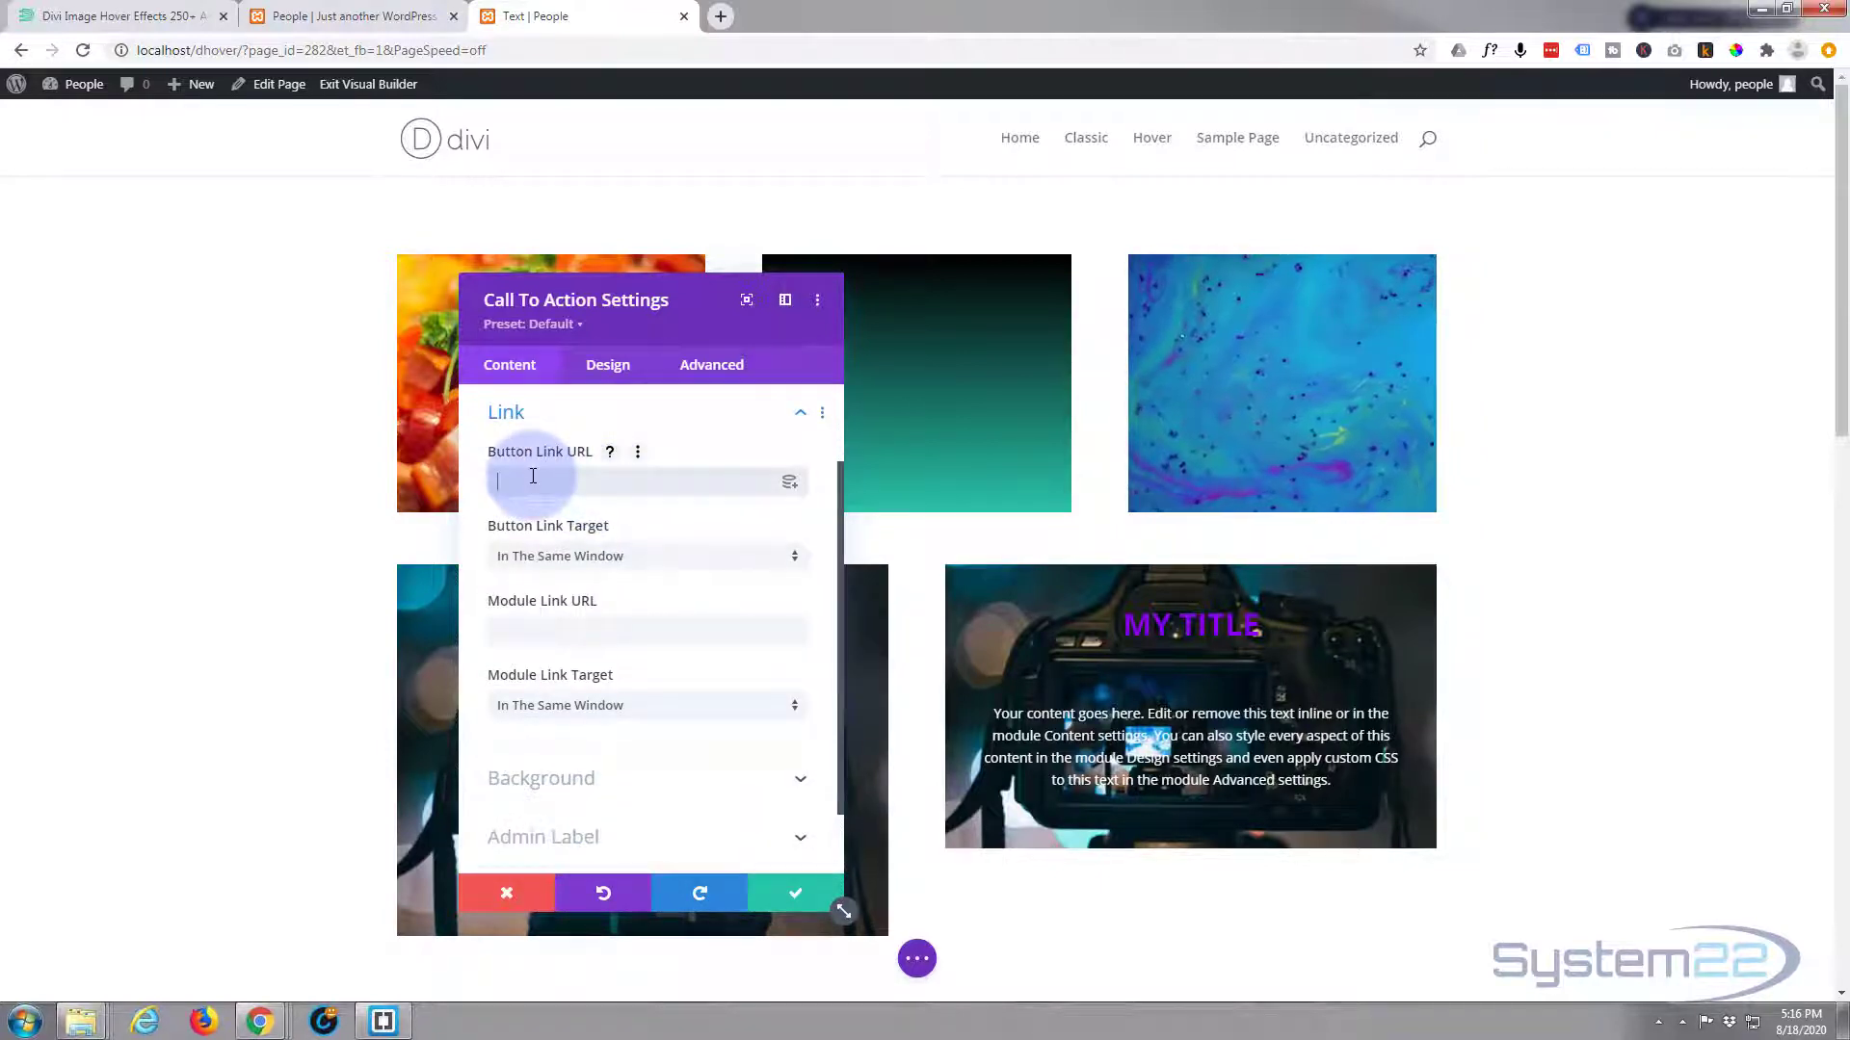
{"action": "type", "text": "#"}
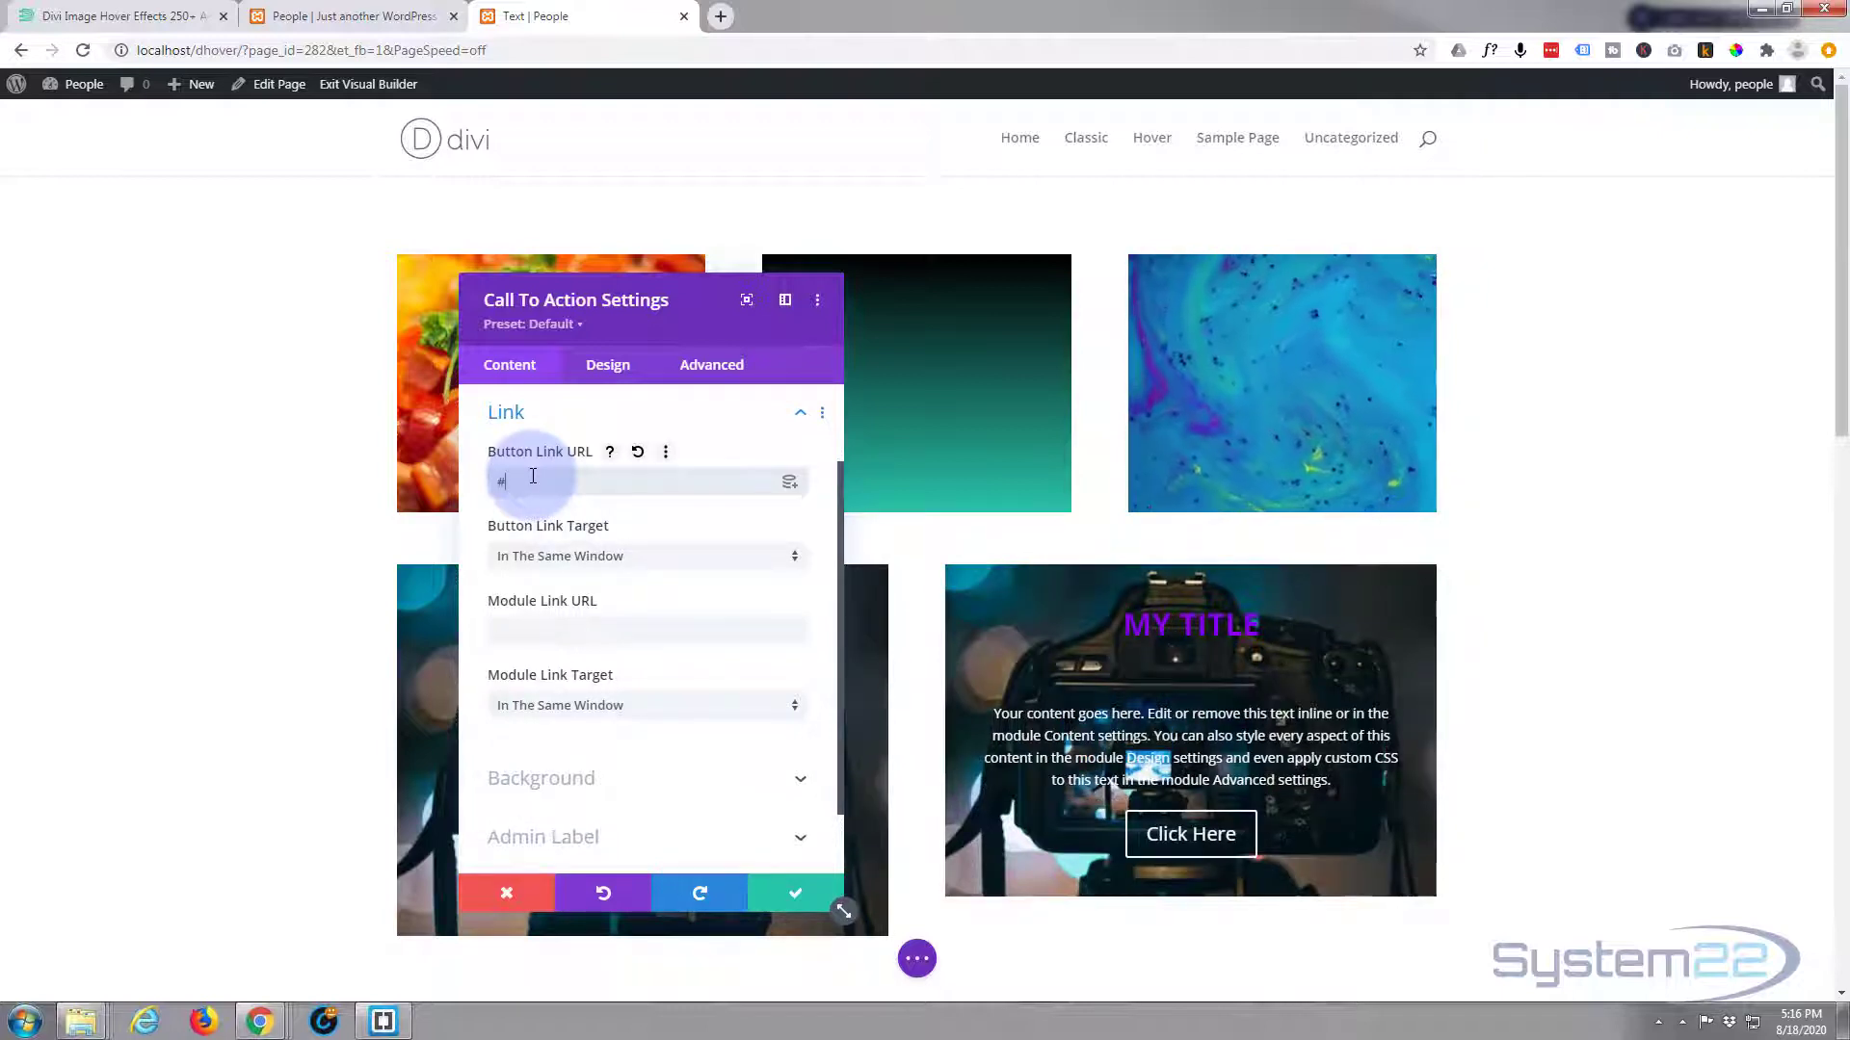
{"action": "left_click", "coordinate": [599, 642]}
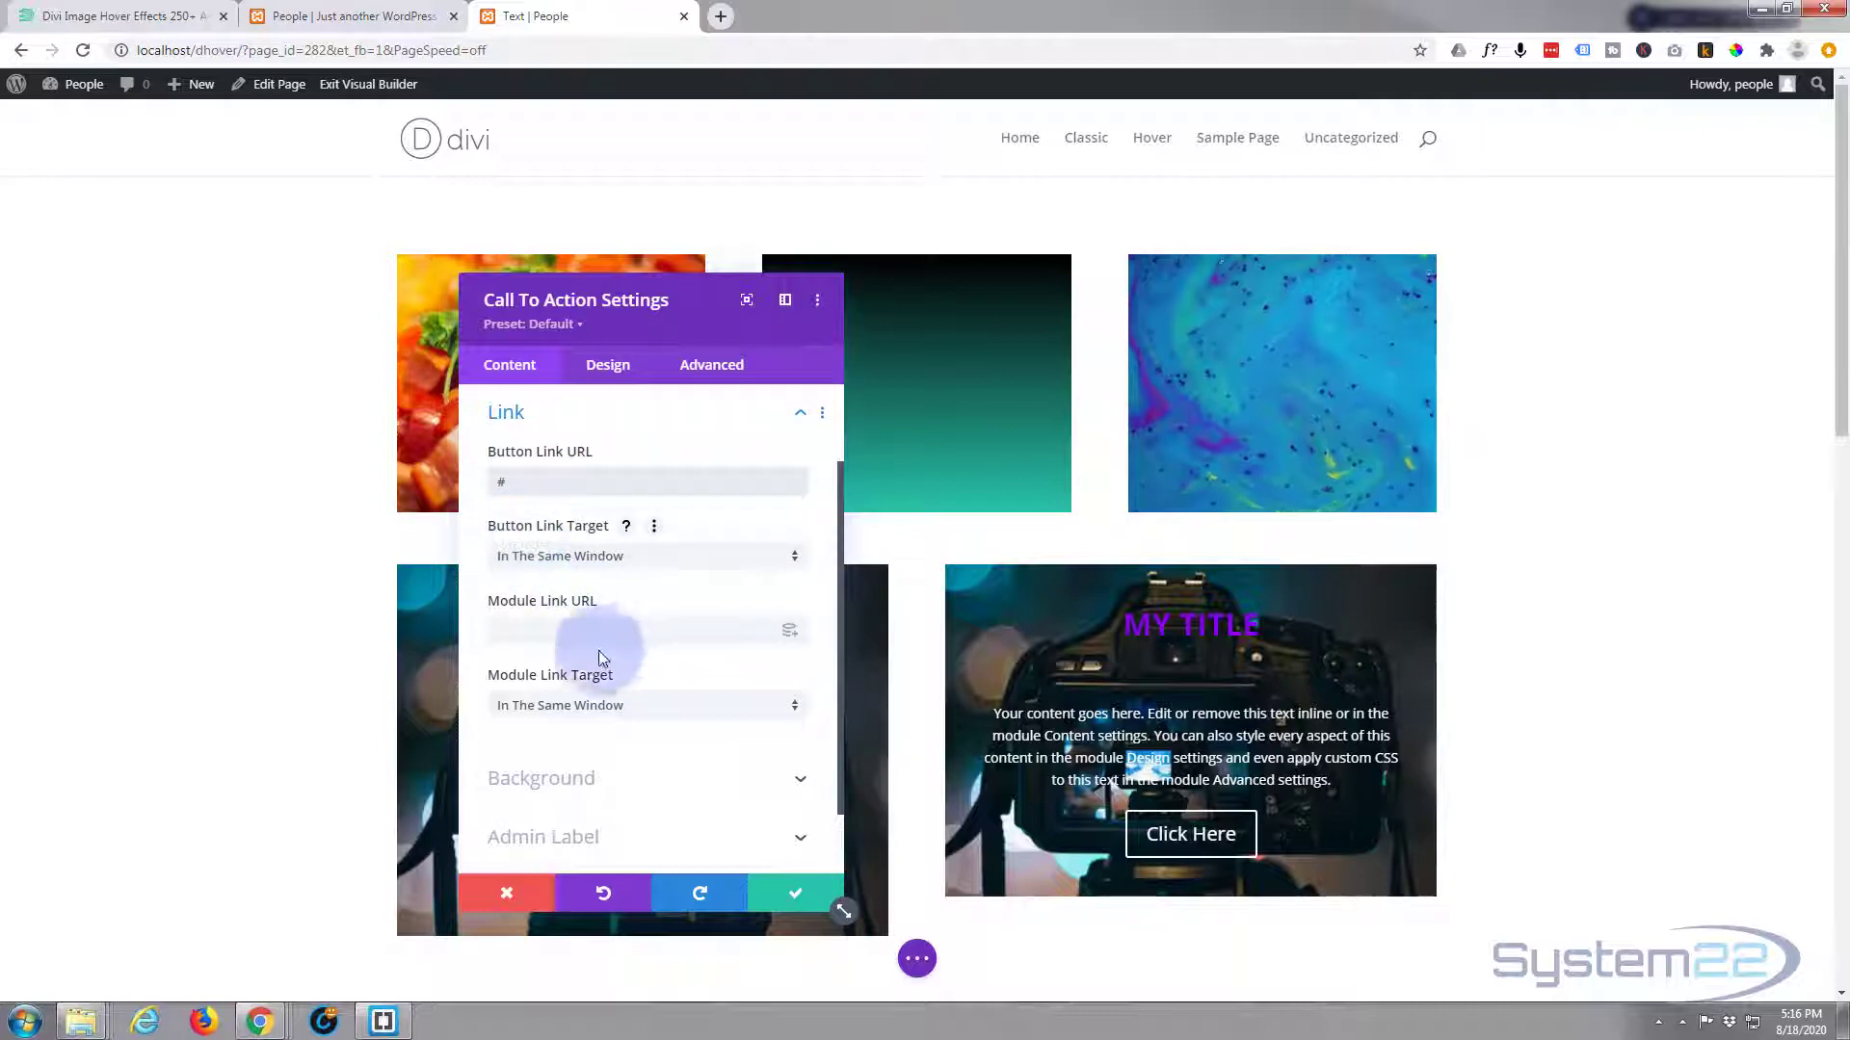
{"action": "left_click", "coordinate": [501, 632]}
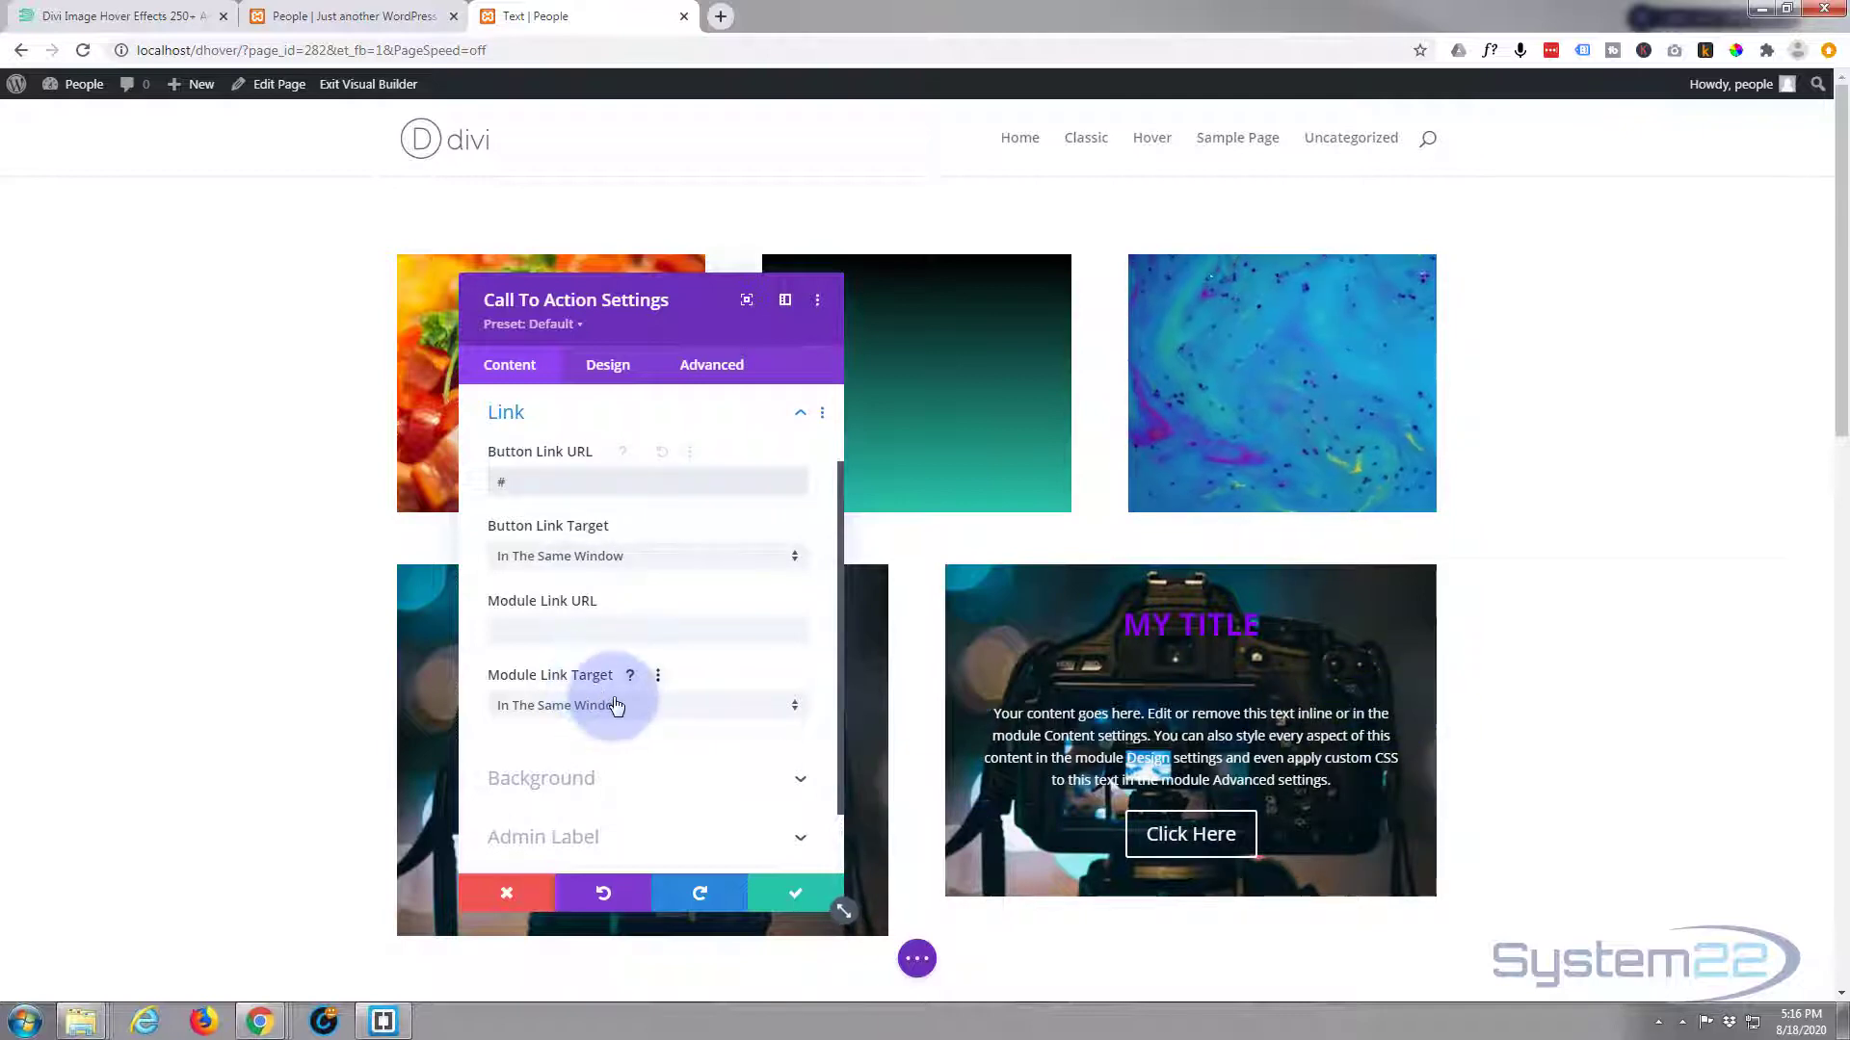
{"action": "scroll", "coordinate": [617, 706], "scroll_direction": "down", "scroll_amount": 2}
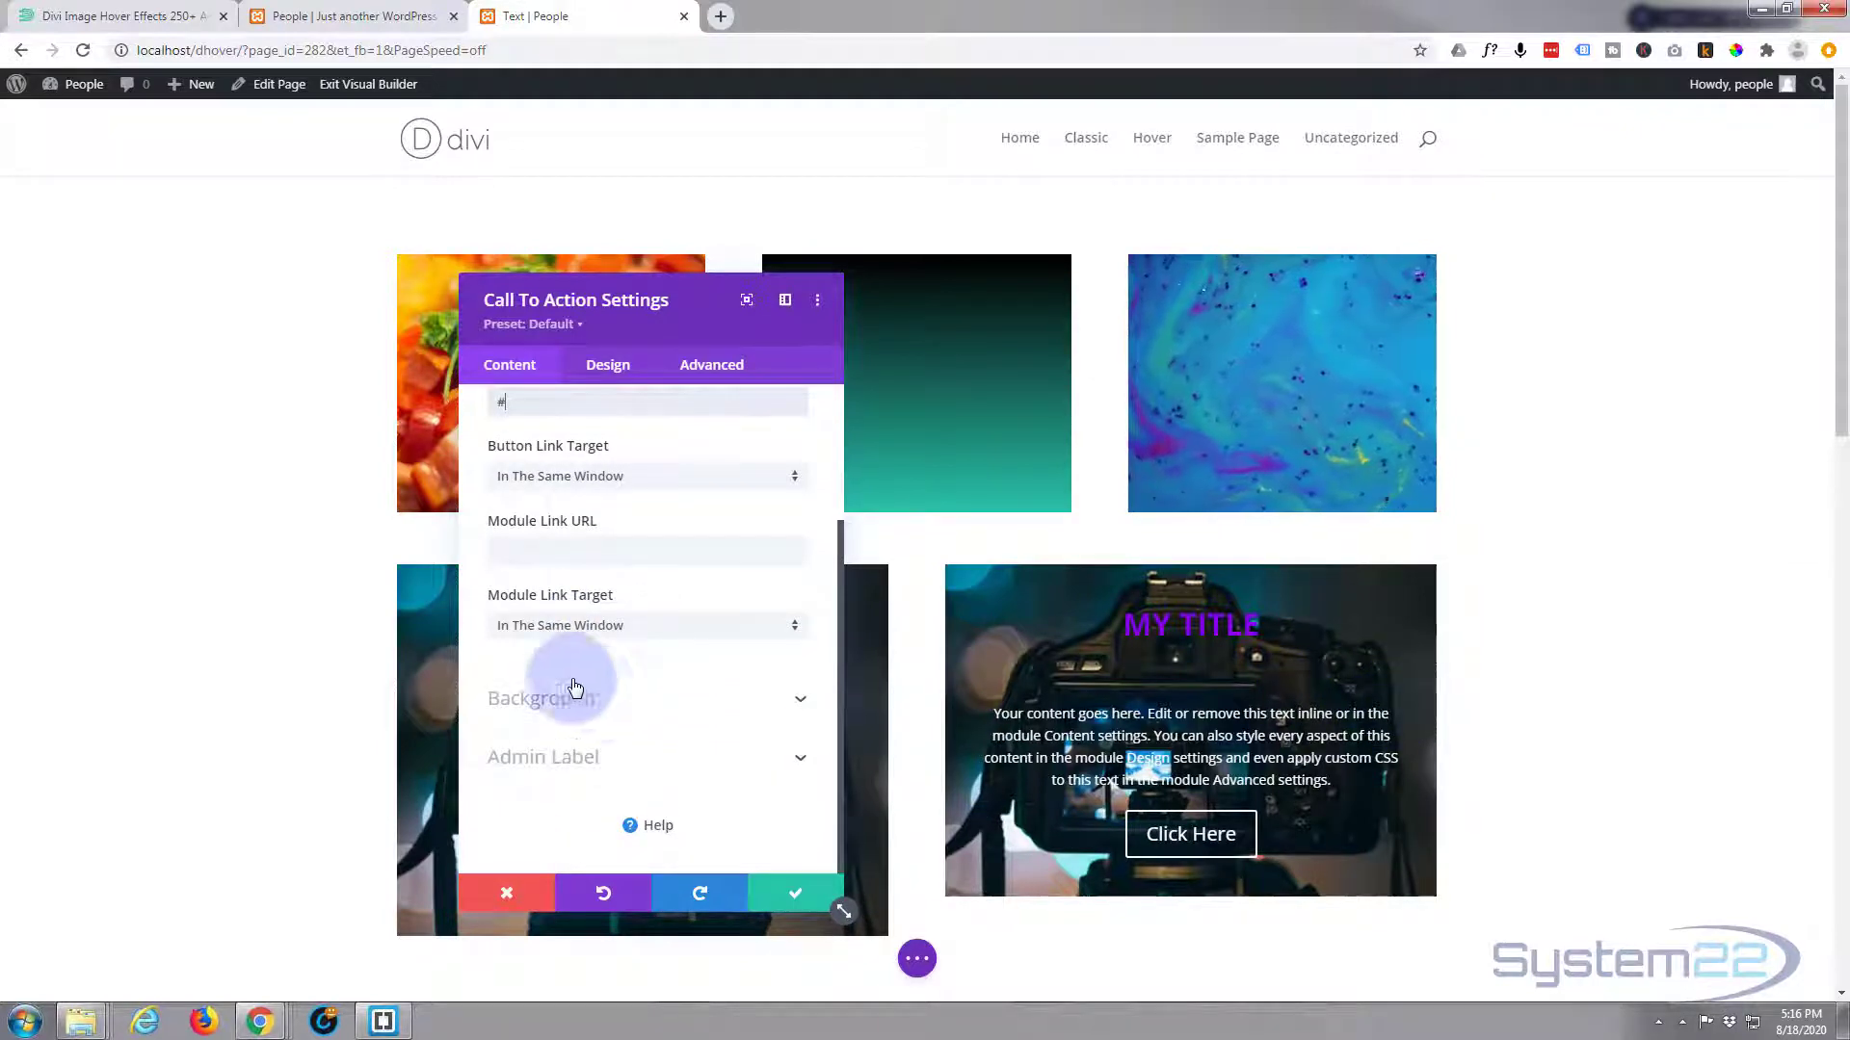
{"action": "left_click", "coordinate": [606, 367]}
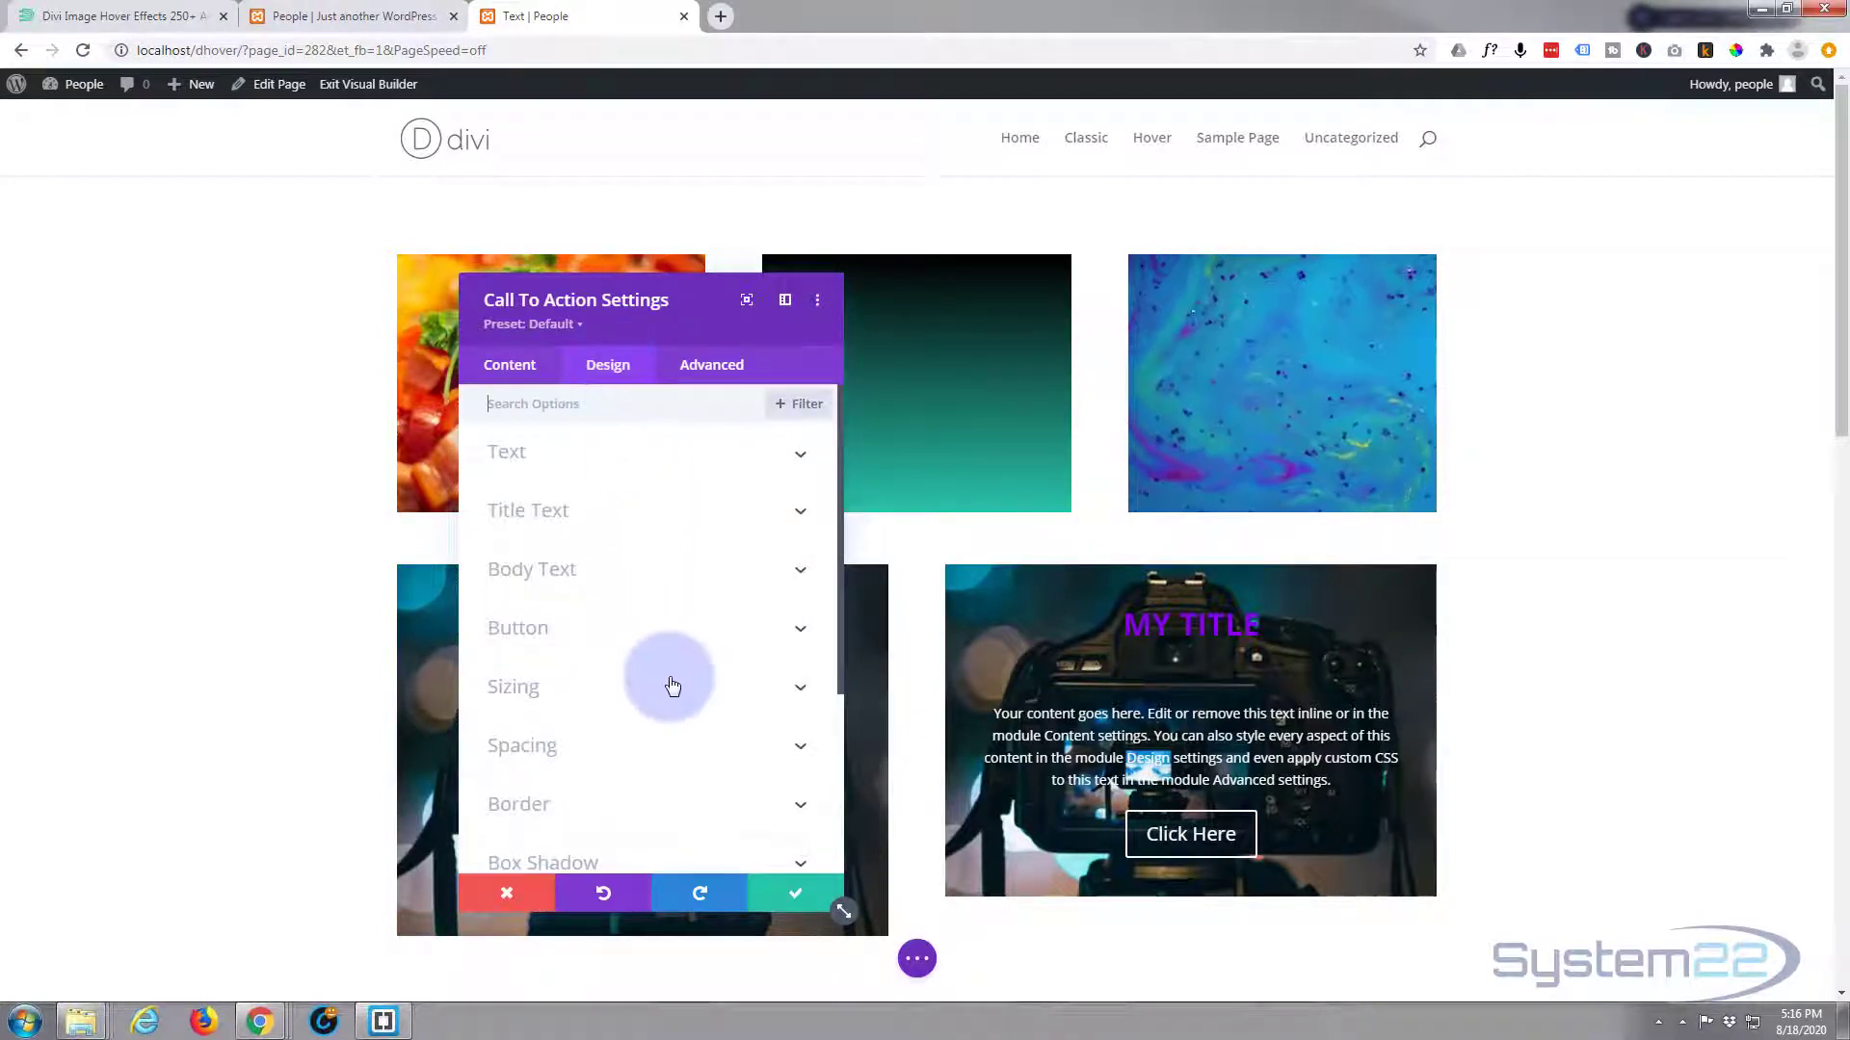
Give the Call To Action module a 3px white border on all sides
{"action": "scroll", "coordinate": [673, 681], "scroll_direction": "down", "scroll_amount": 3}
{"action": "left_click", "coordinate": [643, 624]}
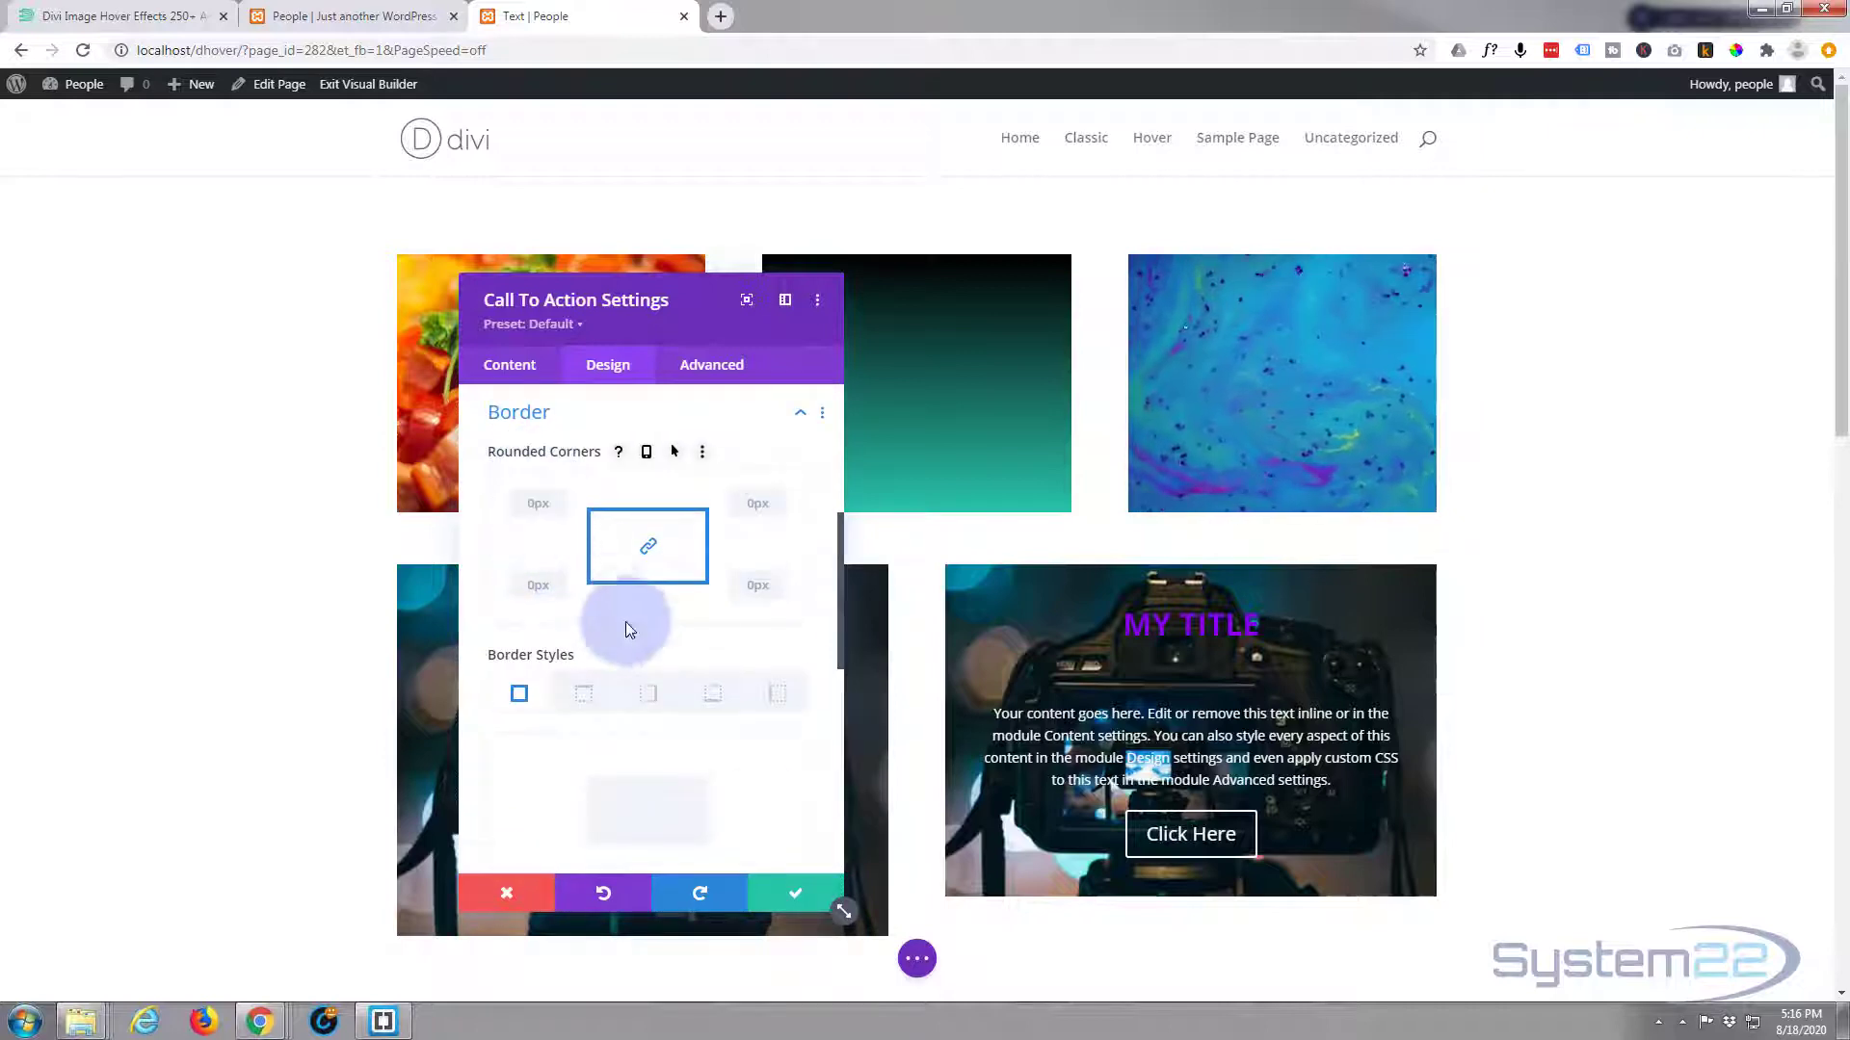
{"action": "left_click", "coordinate": [656, 687]}
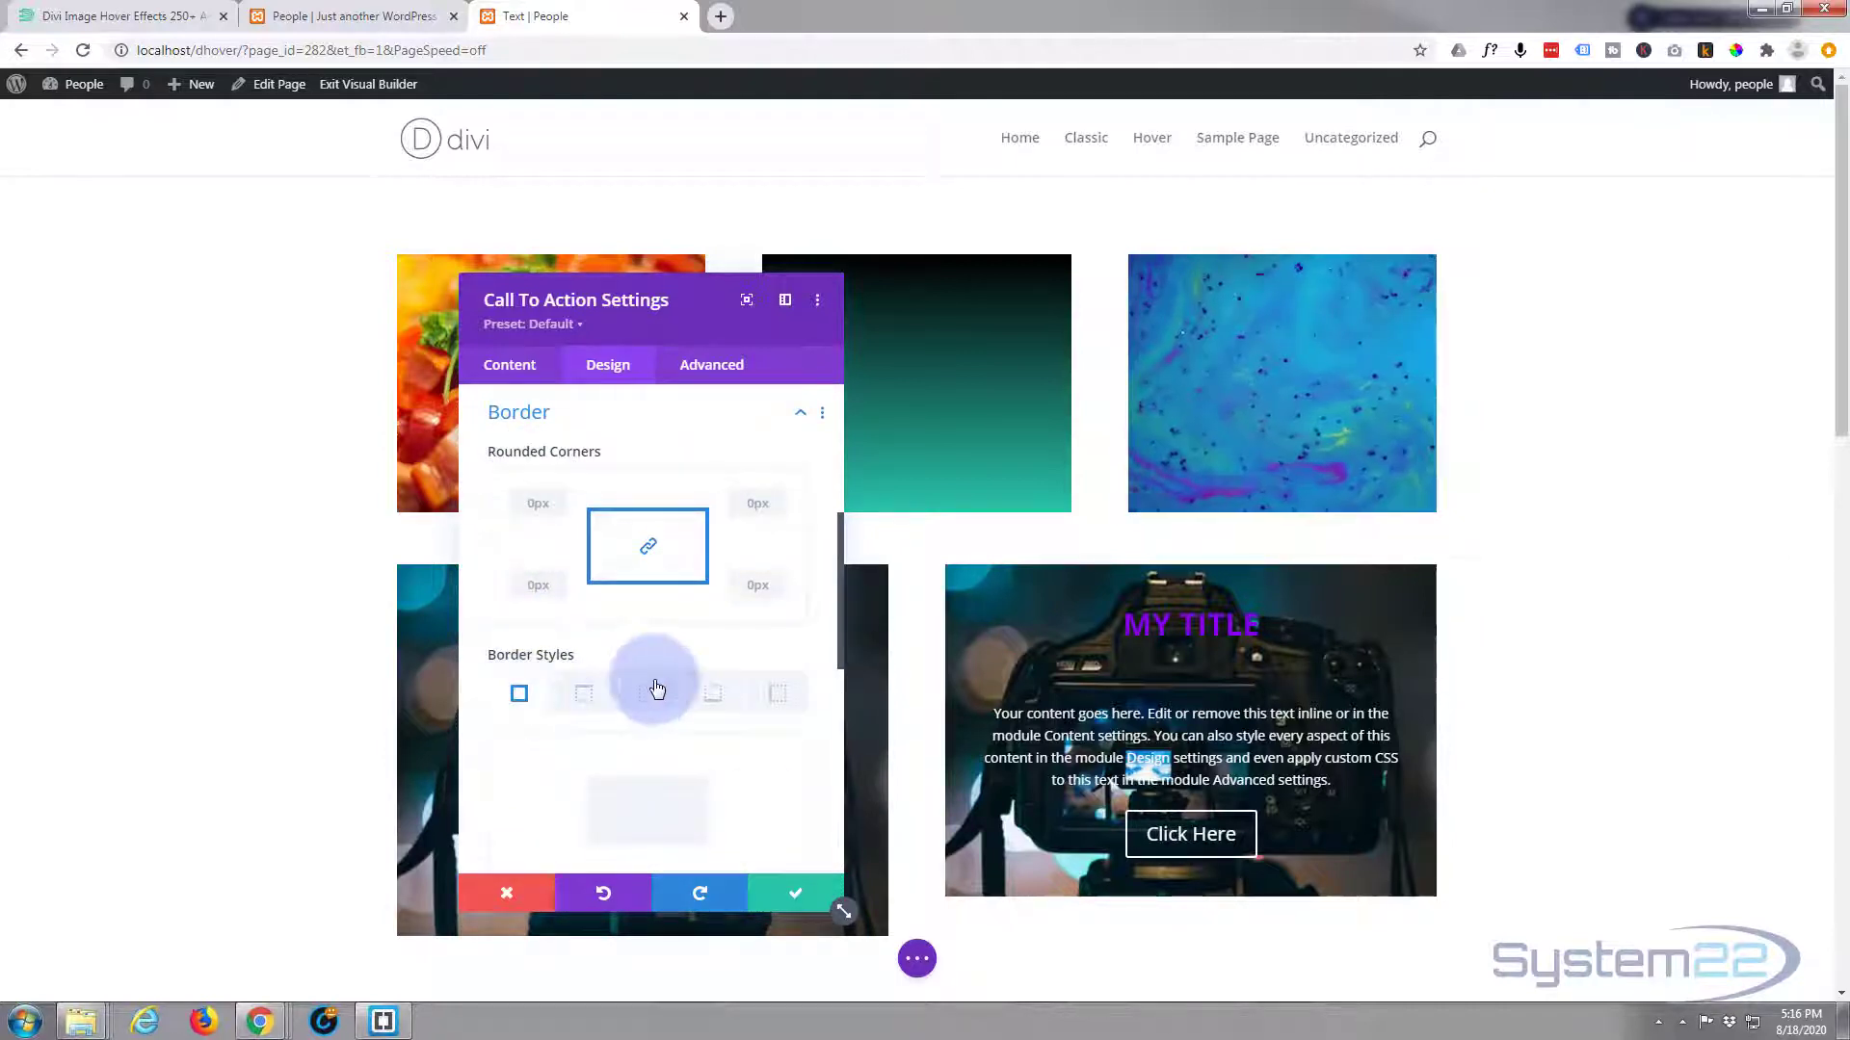
{"action": "scroll", "coordinate": [656, 688], "scroll_direction": "down", "scroll_amount": 3}
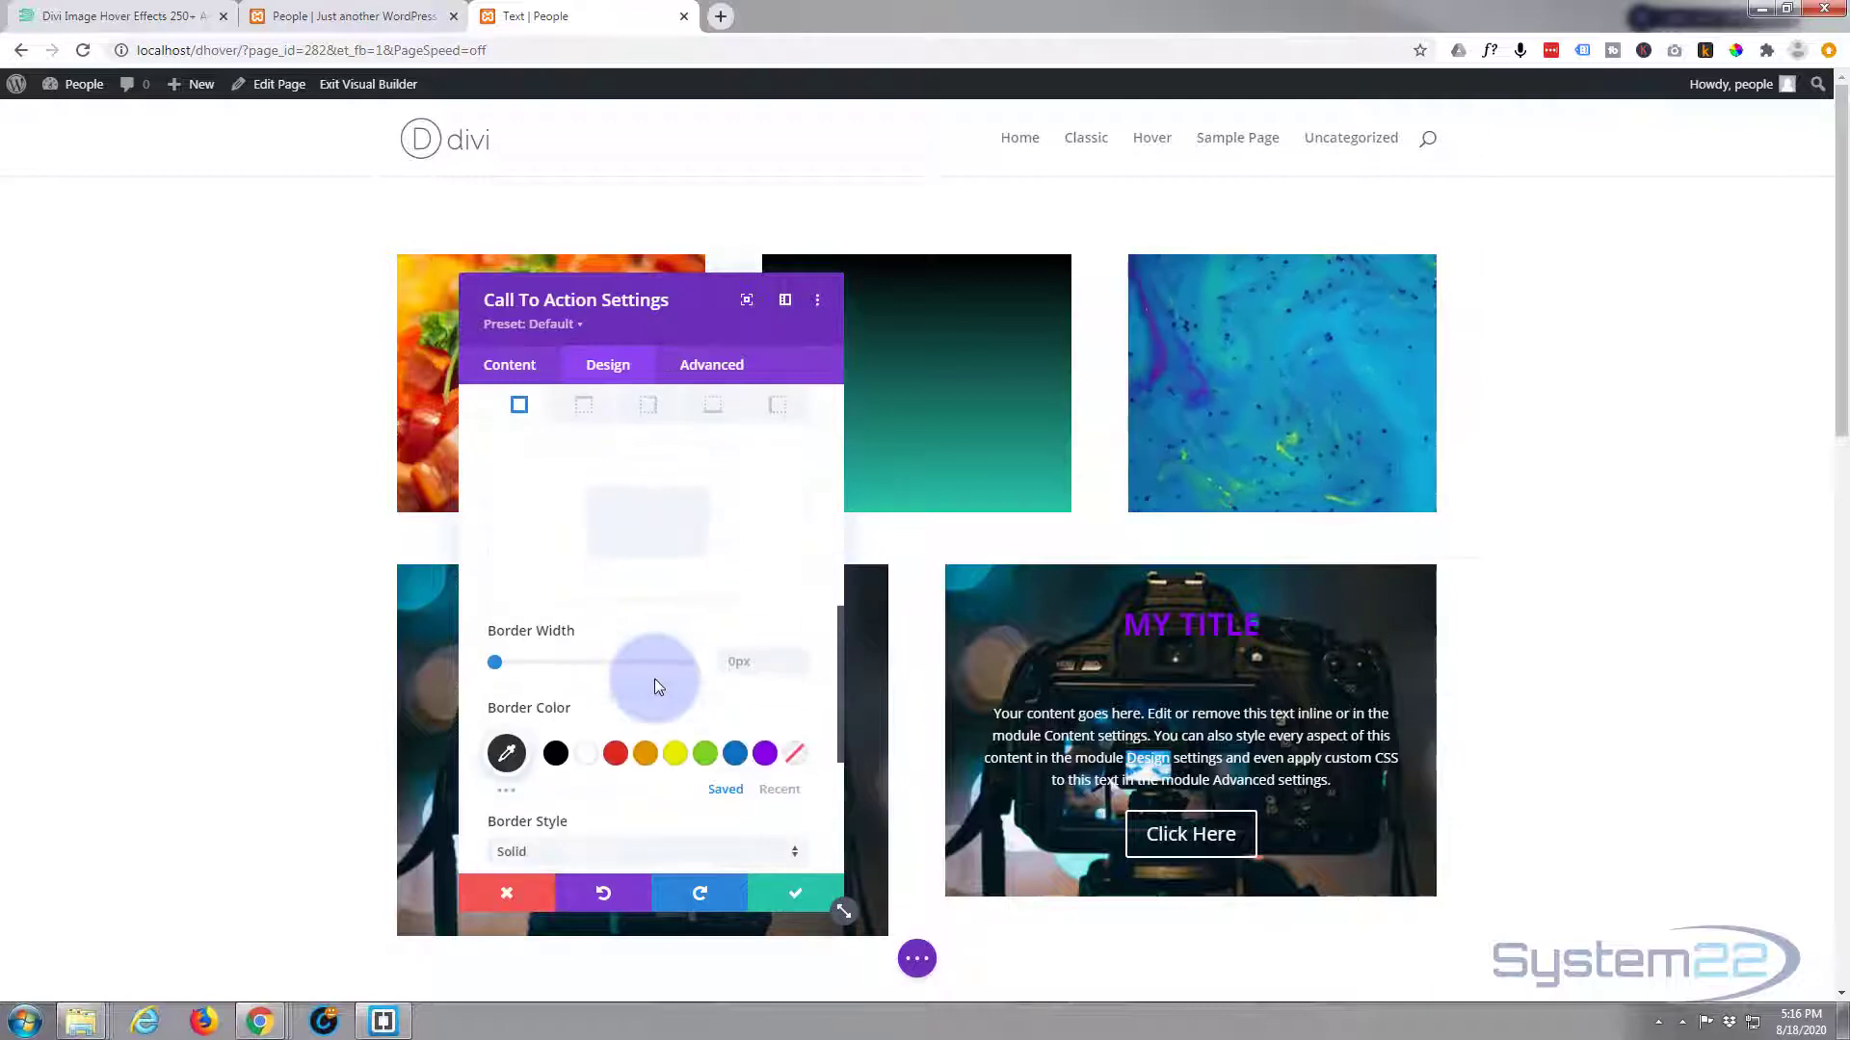
{"action": "left_click", "coordinate": [799, 664]}
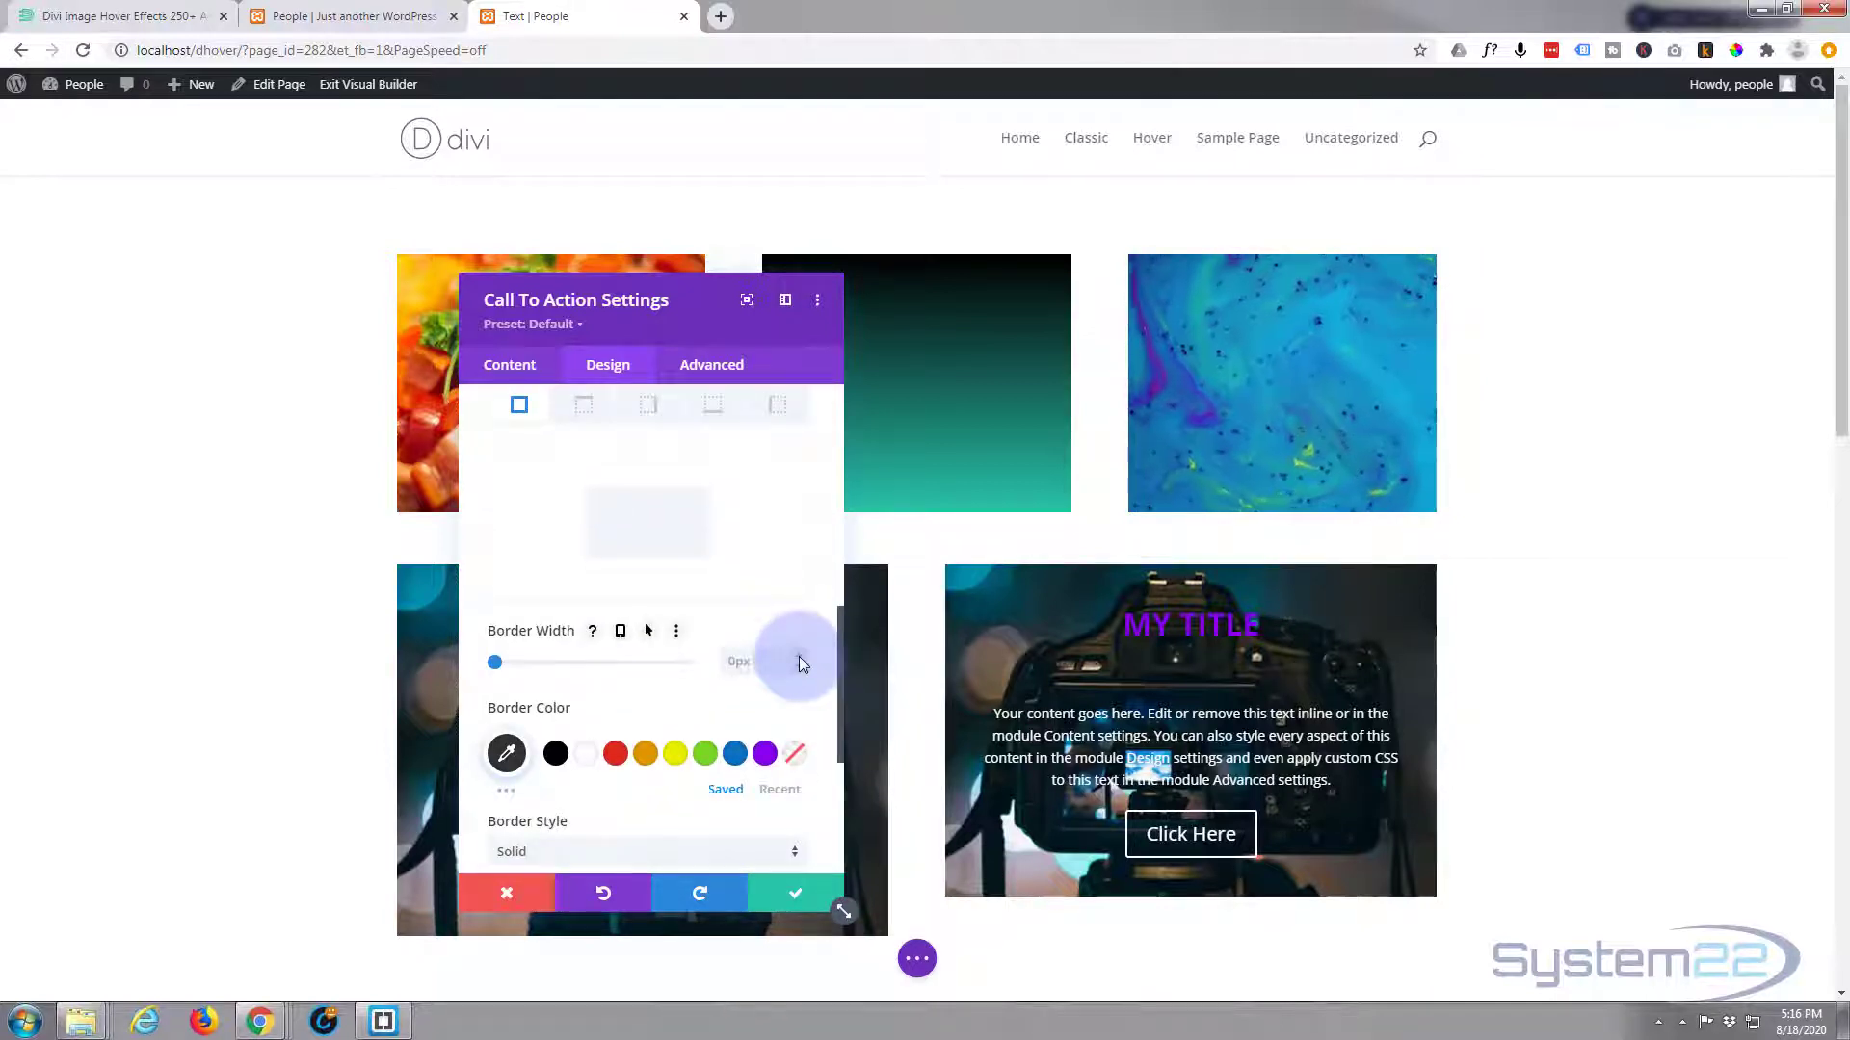
{"action": "key", "text": "Up"}
{"action": "key", "text": "Up"}
{"action": "key", "text": "Up"}
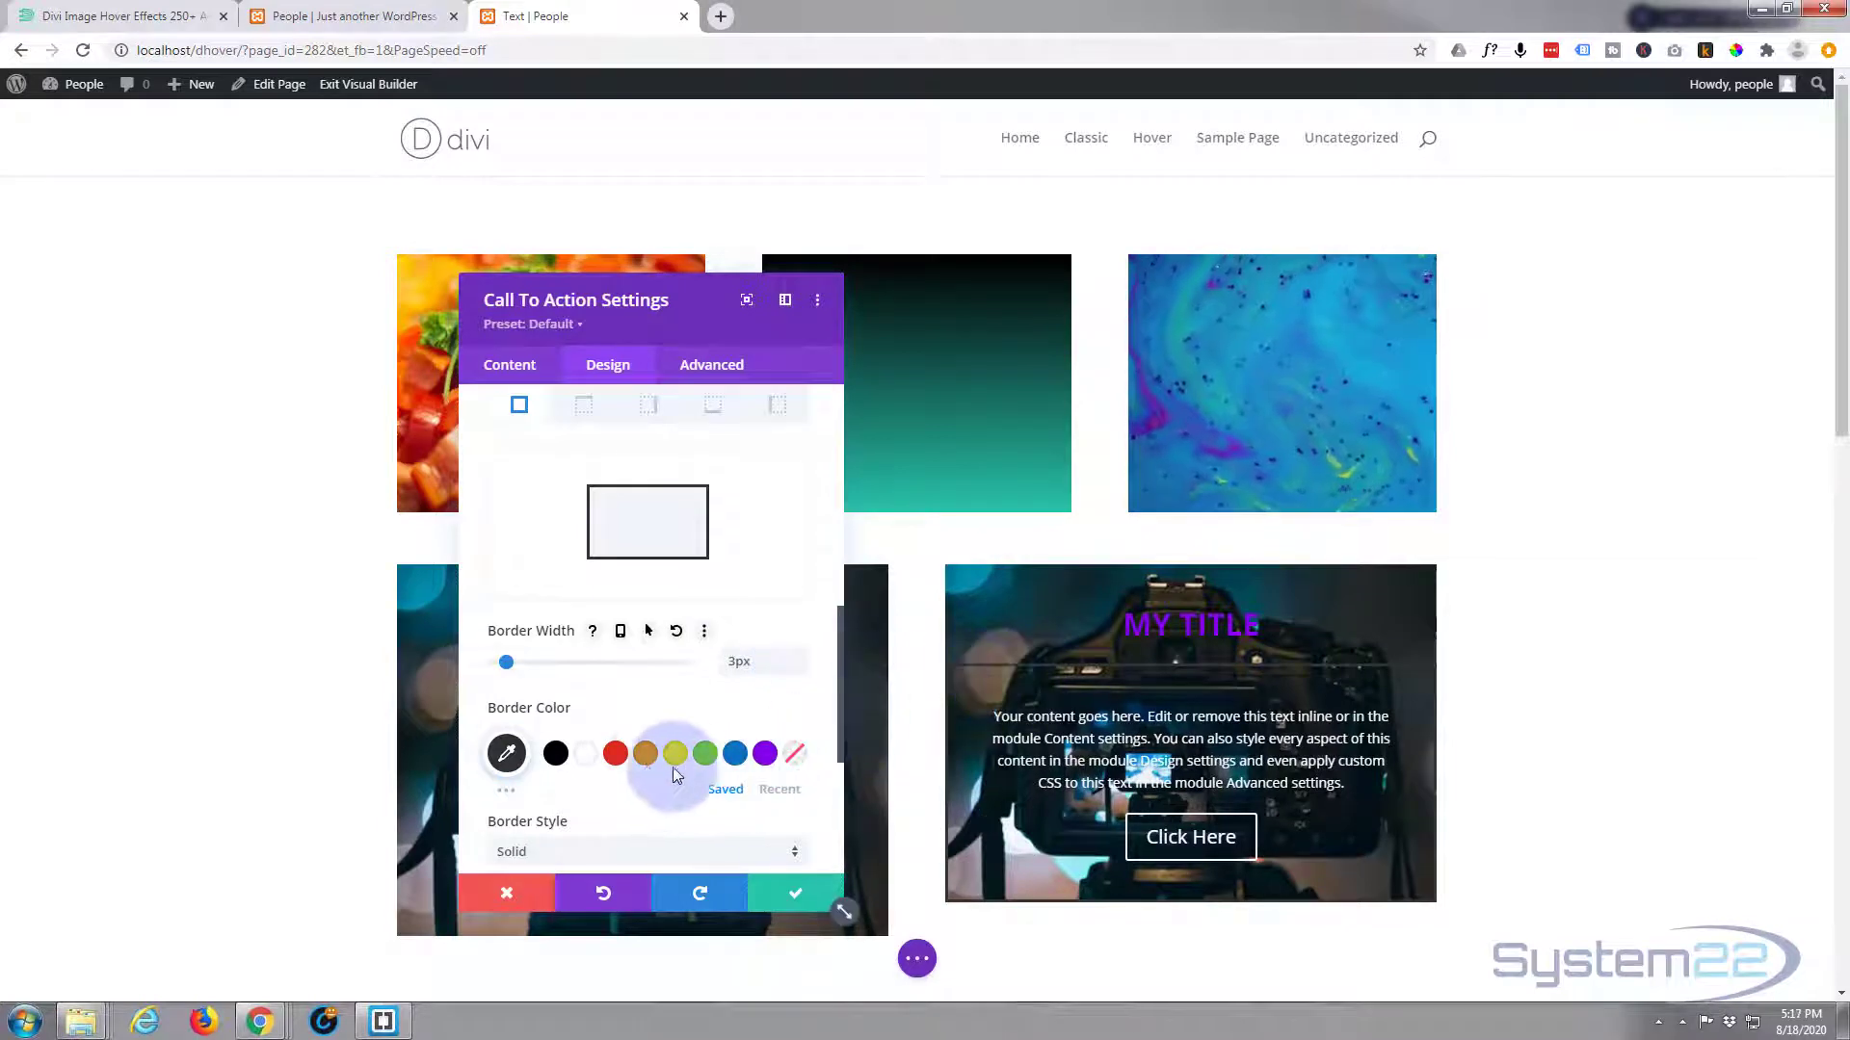
{"action": "left_click", "coordinate": [585, 753]}
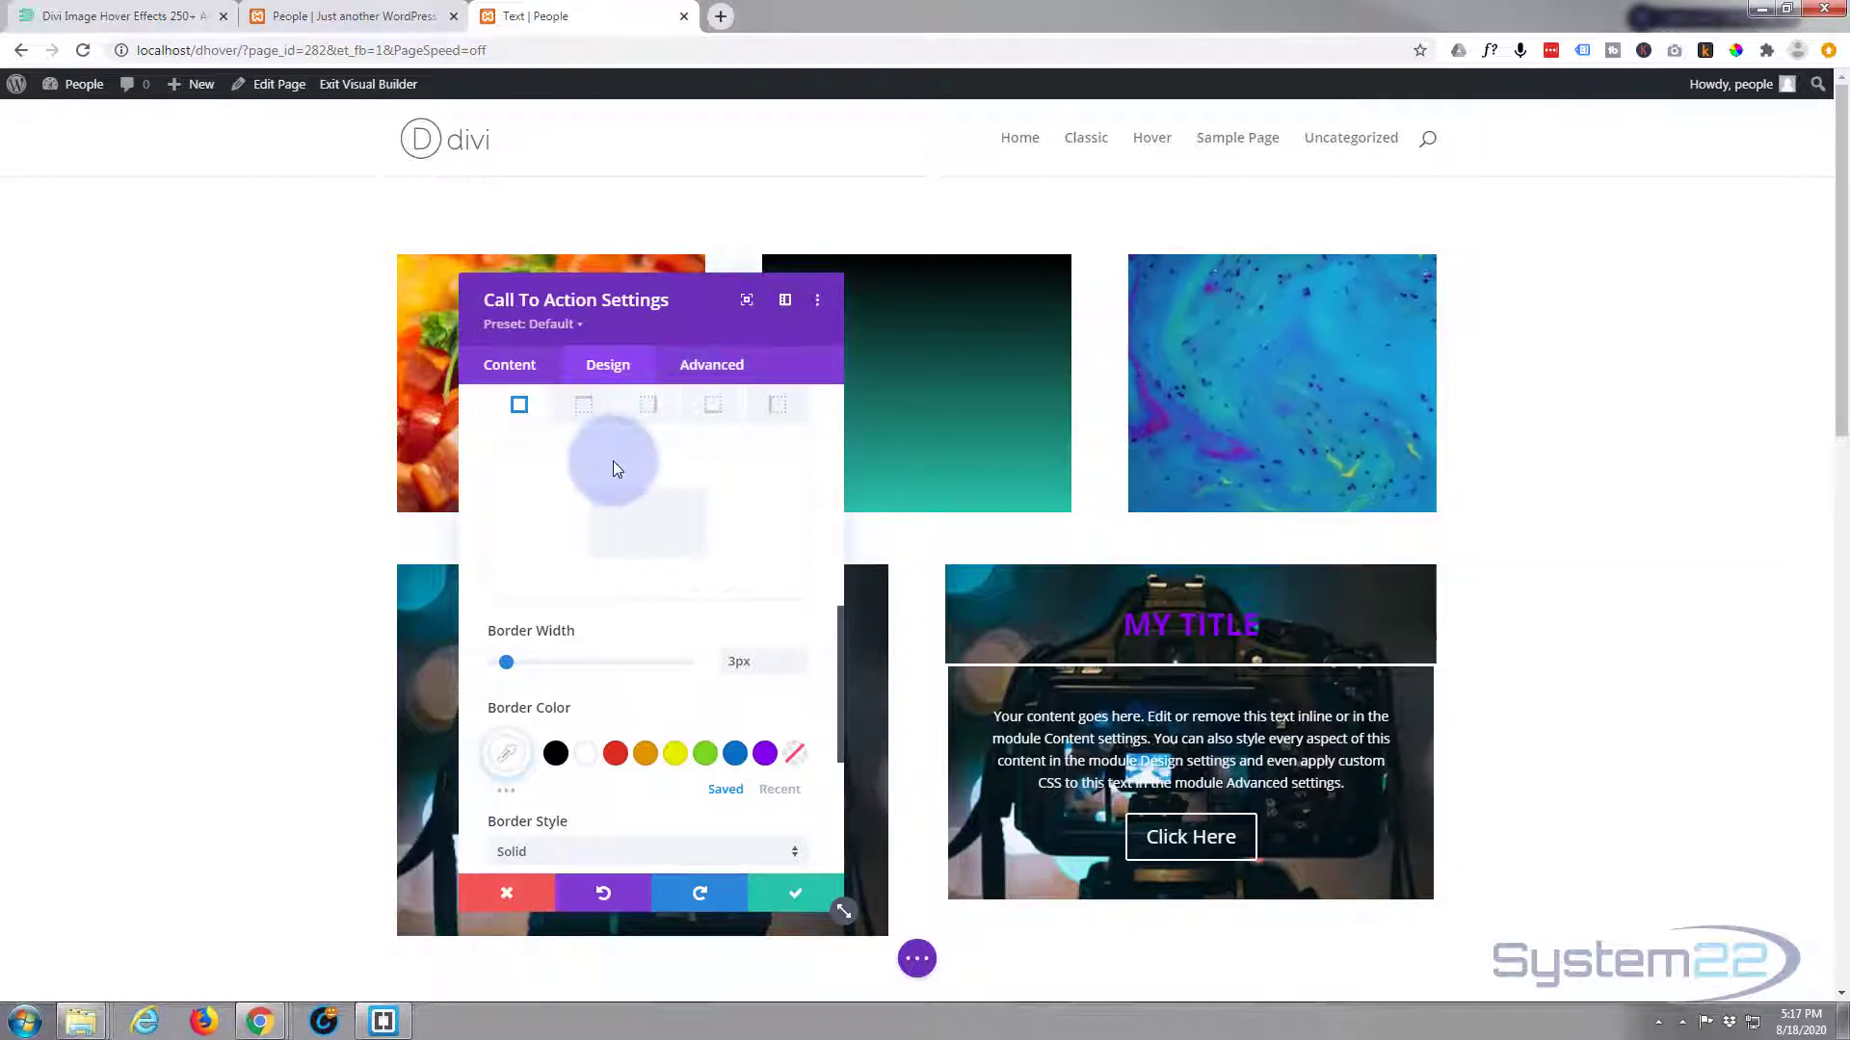
Set the Call To Action module's bottom, left and right margins to 30px, linking the left and right values
{"action": "scroll", "coordinate": [615, 460], "scroll_direction": "up", "scroll_amount": 5}
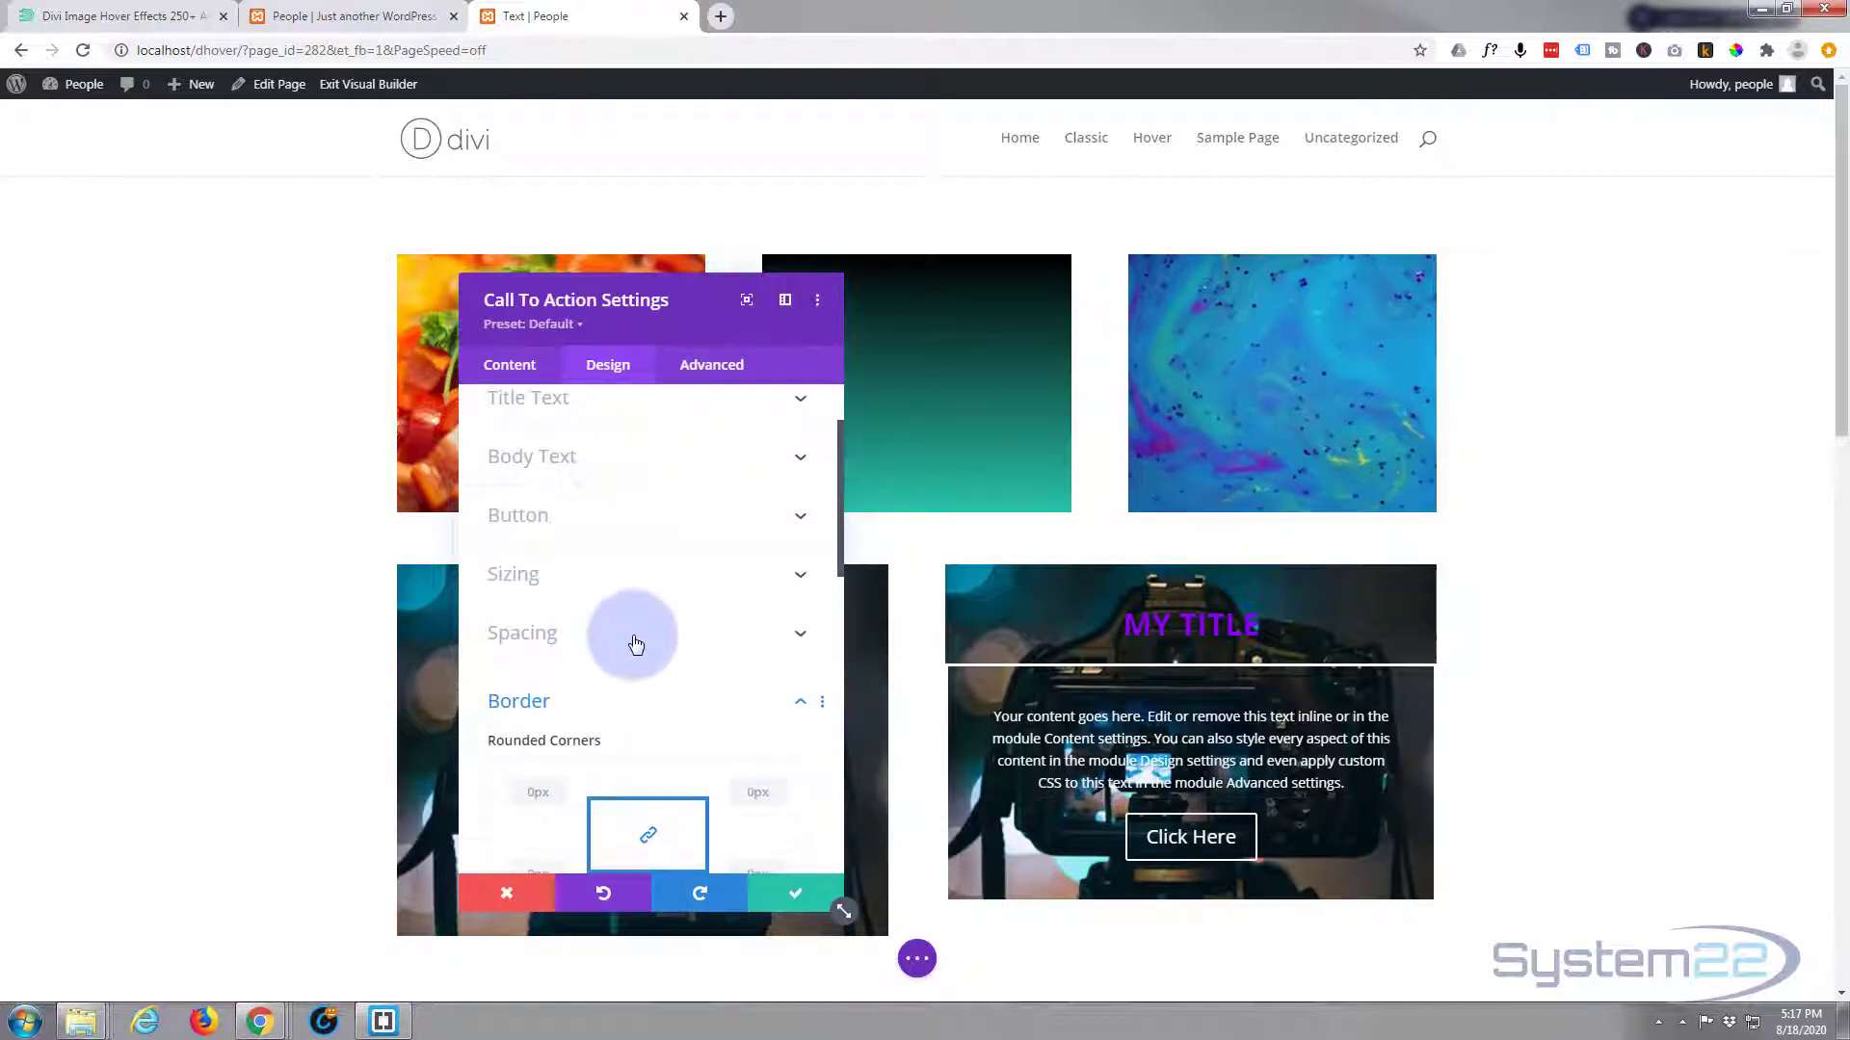
{"action": "left_click", "coordinate": [636, 645]}
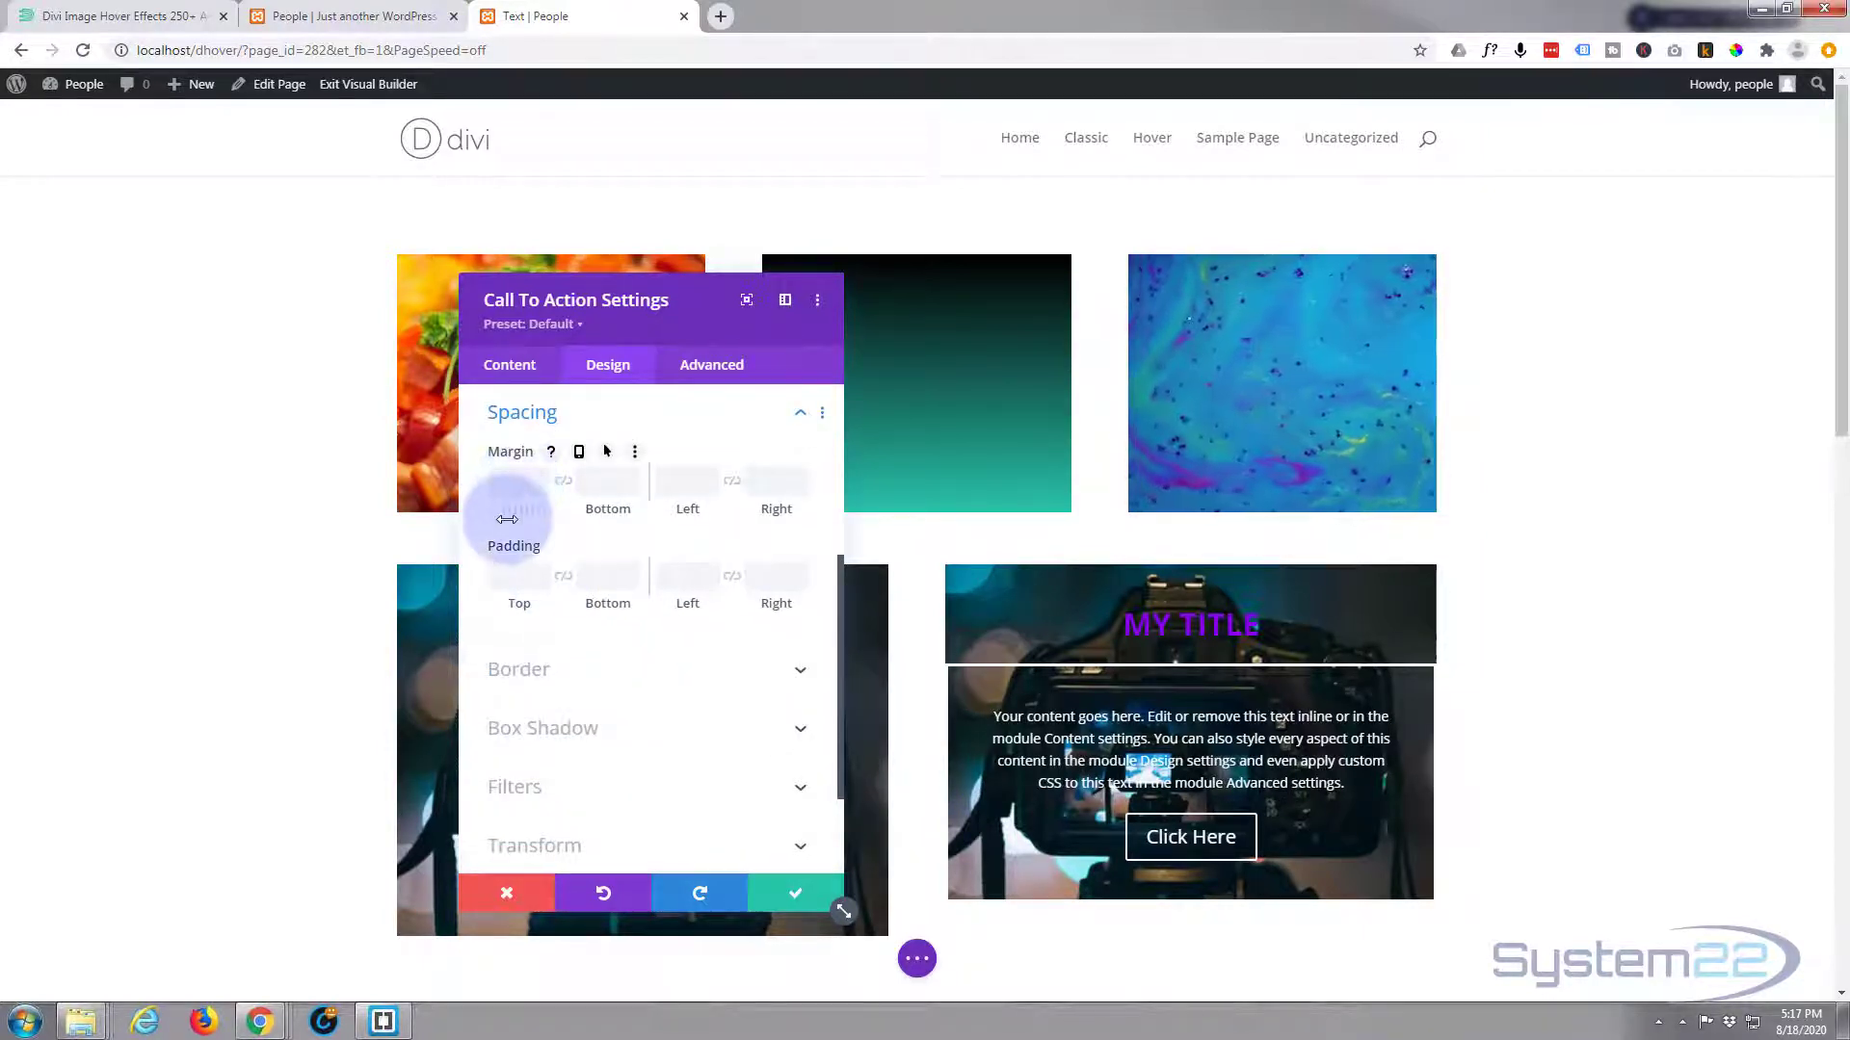
{"action": "left_click", "coordinate": [609, 481]}
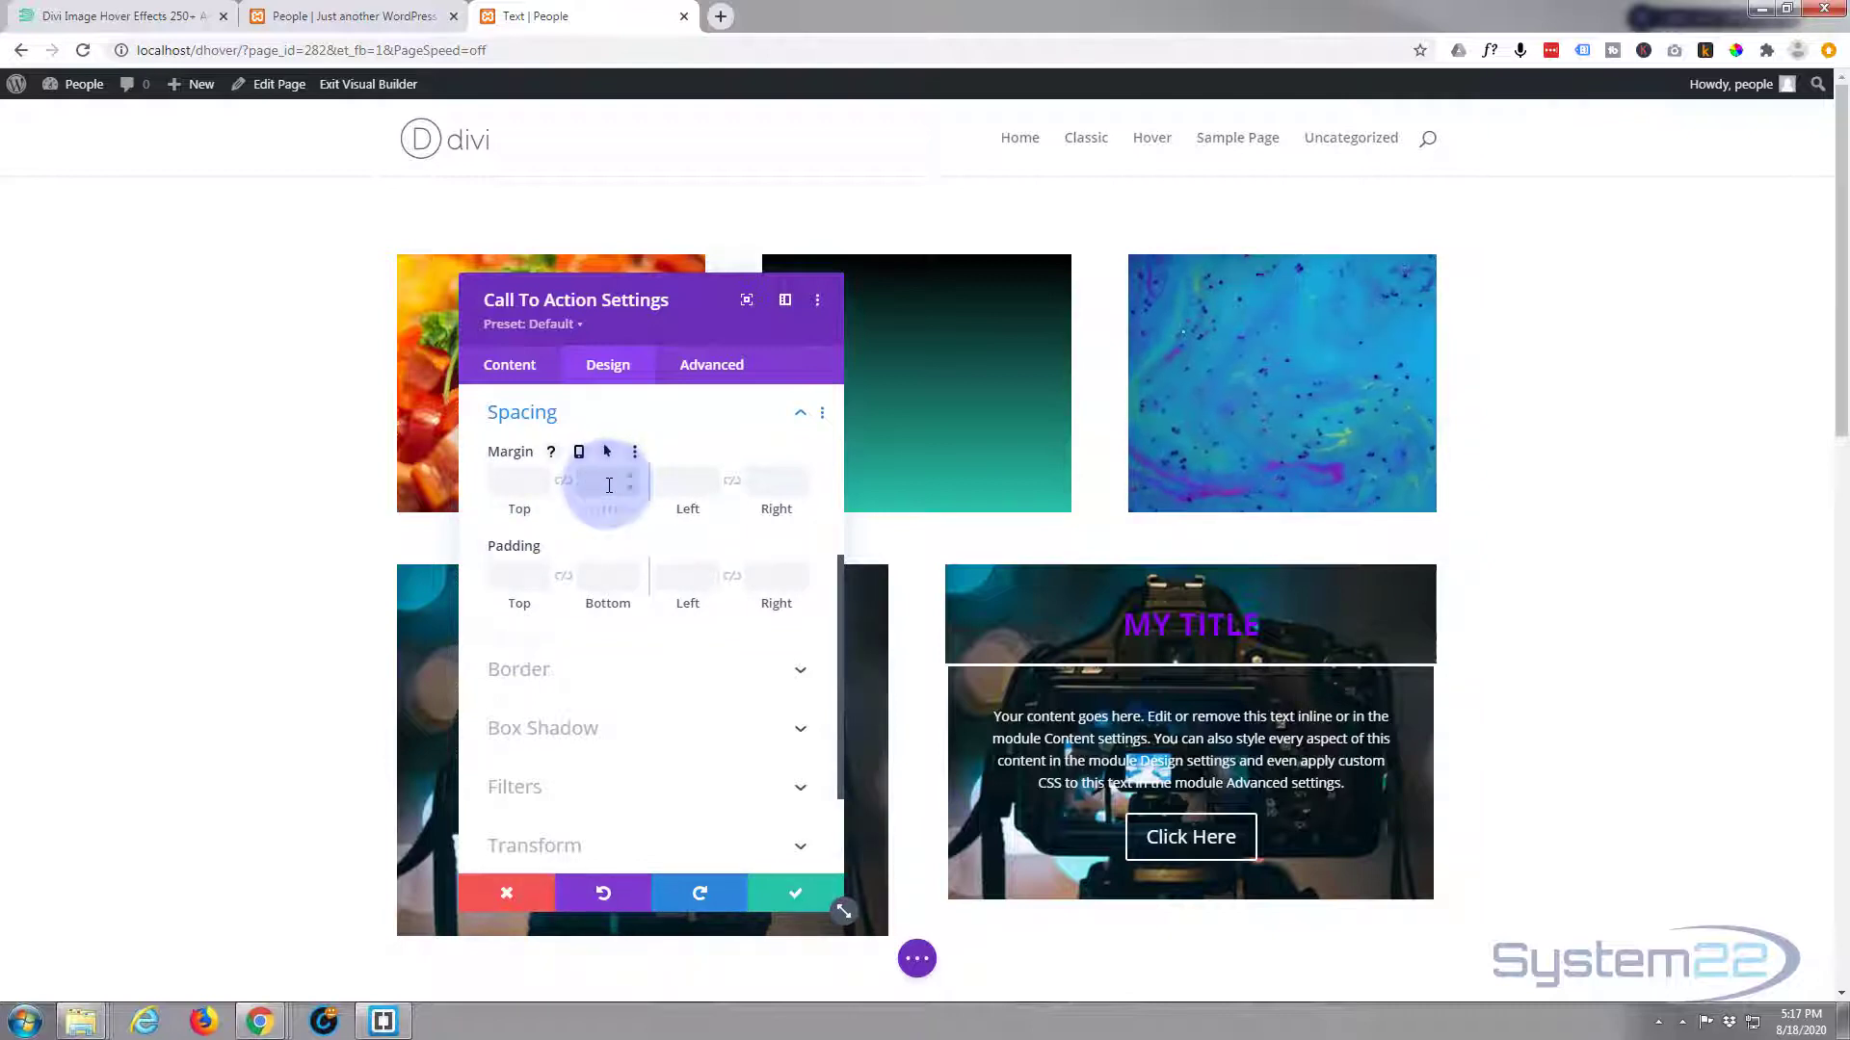
{"action": "type", "text": "30"}
{"action": "left_click", "coordinate": [676, 484]}
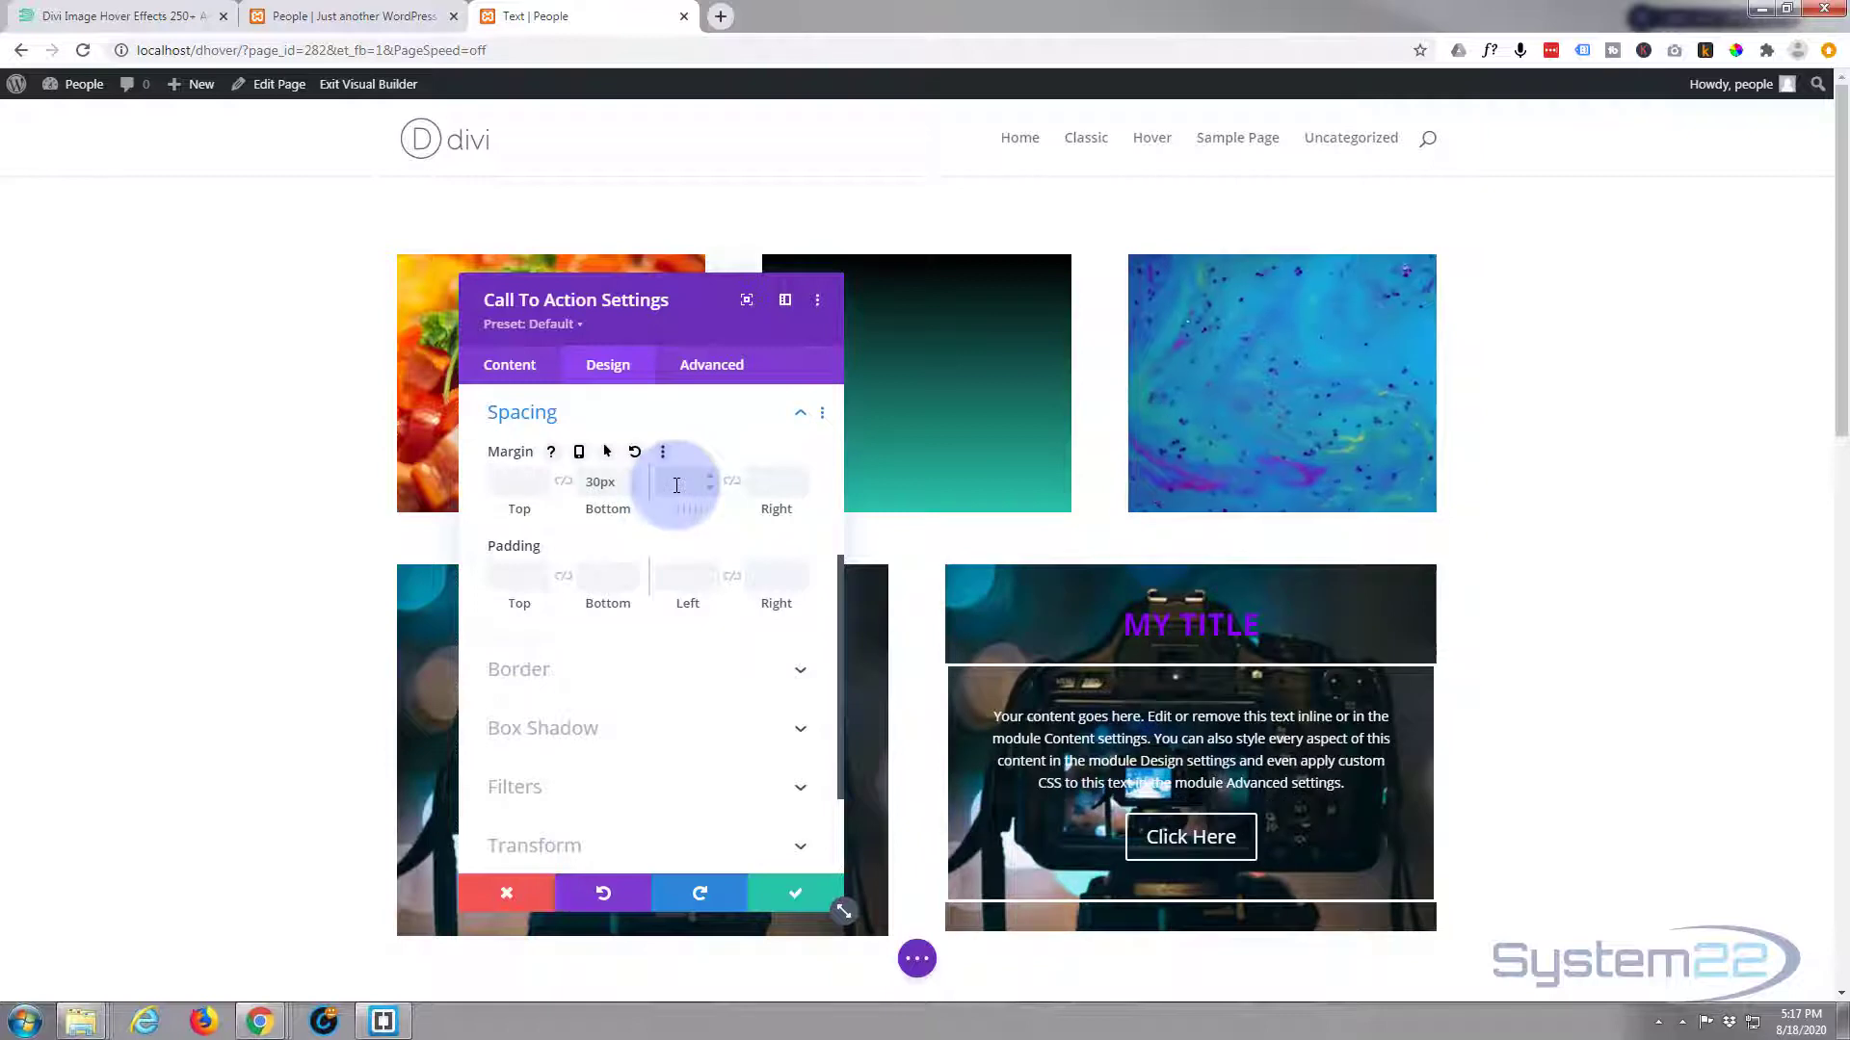
{"action": "type", "text": "30"}
{"action": "left_click", "coordinate": [732, 483]}
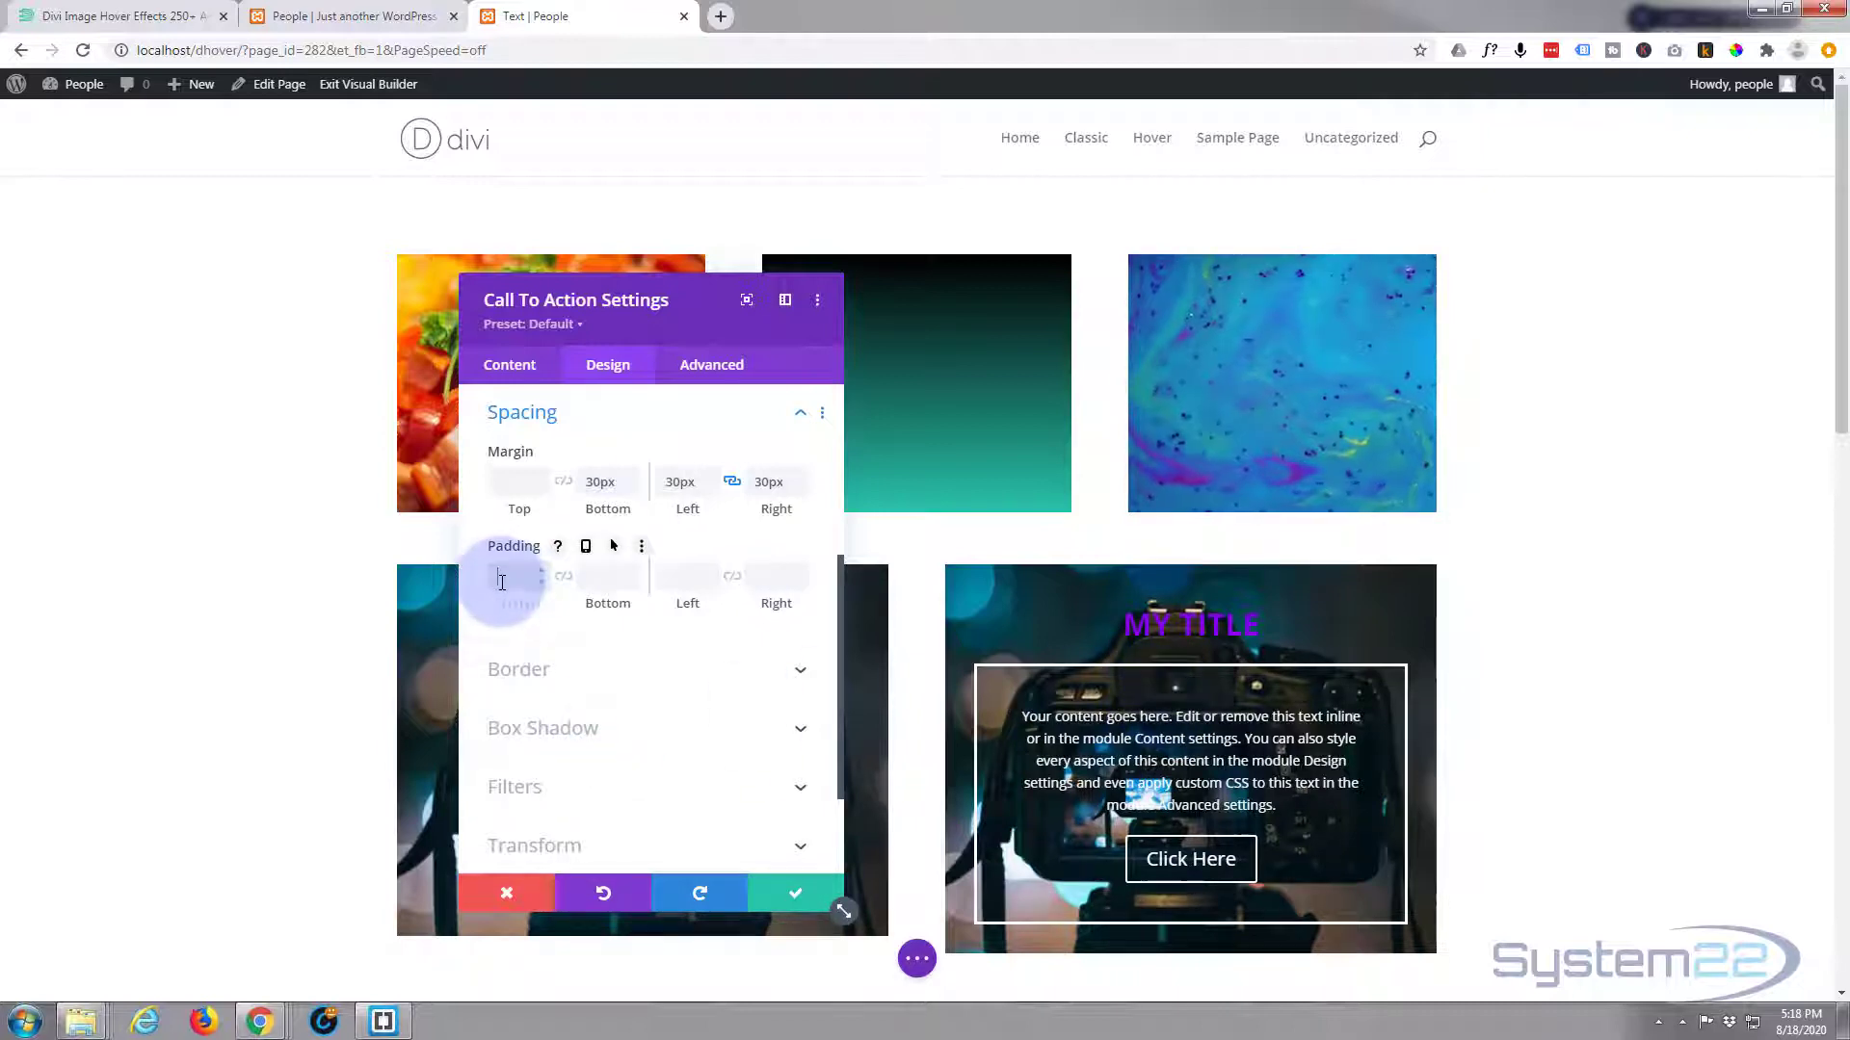
Give the Call To Action module 100px of top padding and pull it up over the title with a -70px top margin
{"action": "left_click", "coordinate": [501, 579]}
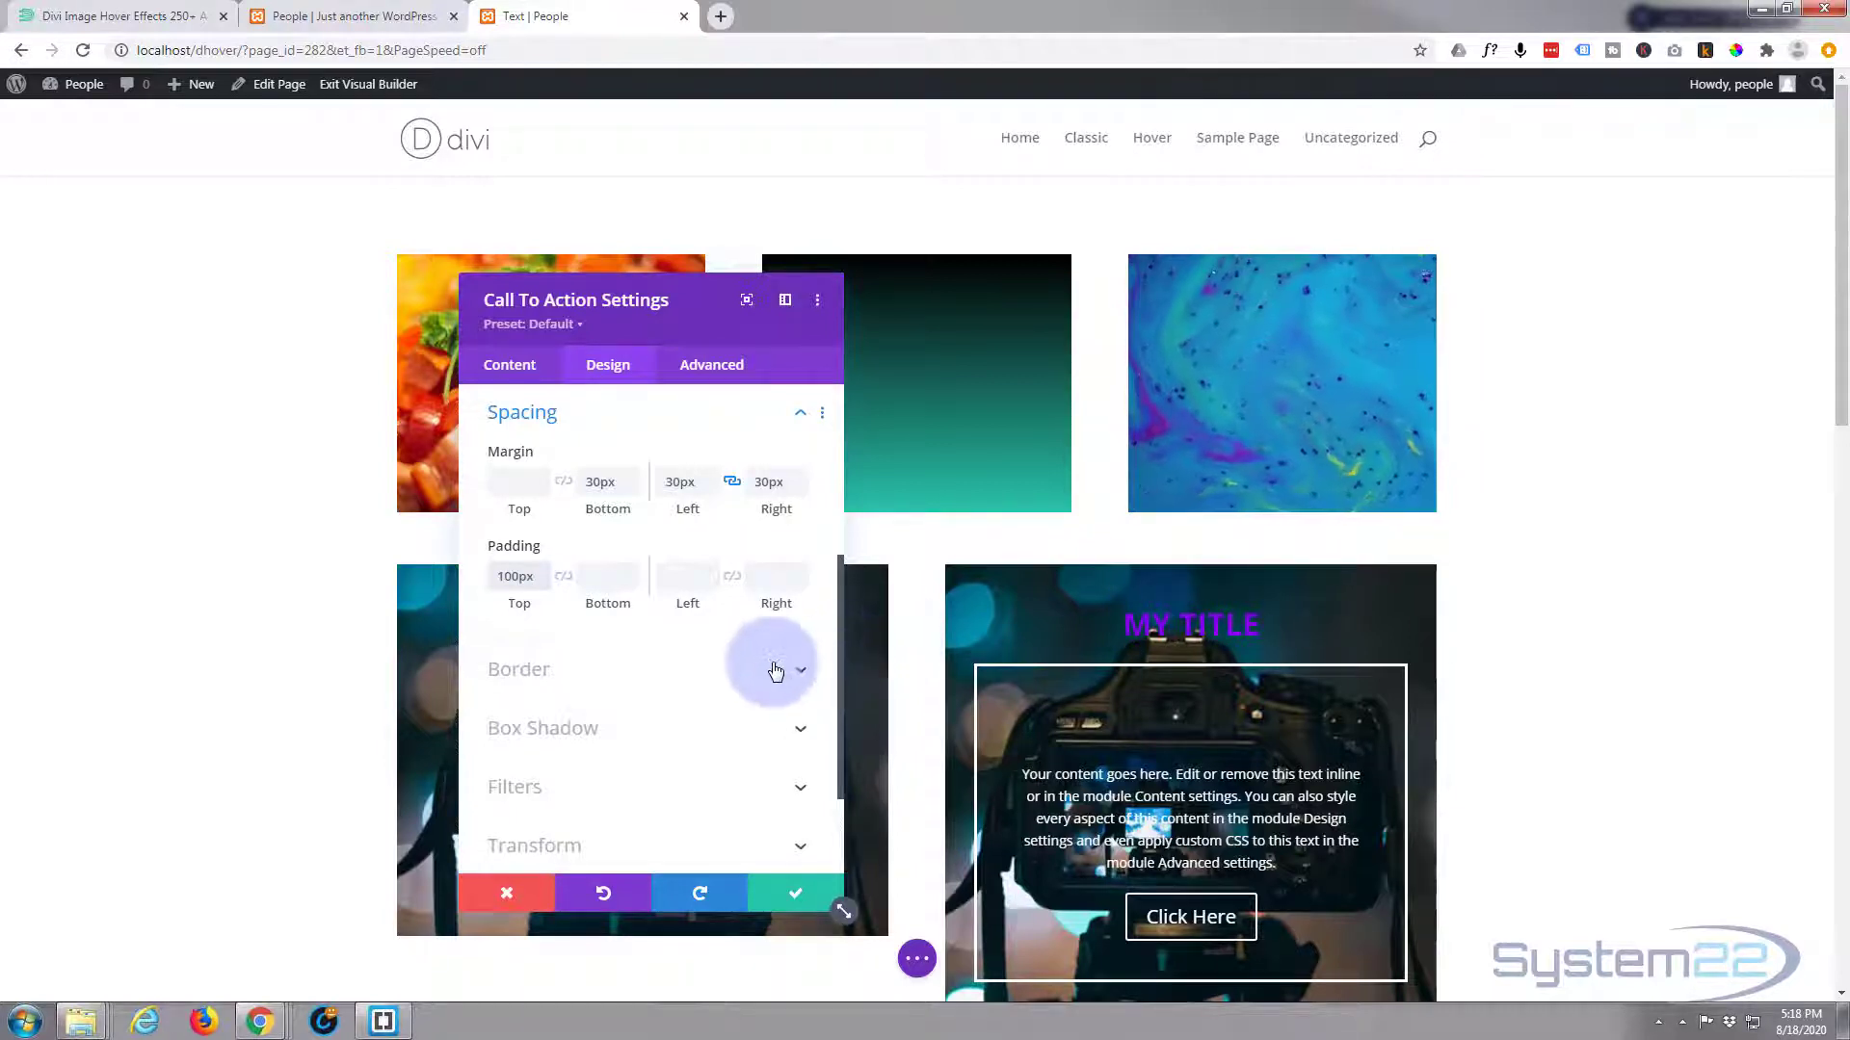
{"action": "left_click", "coordinate": [505, 488]}
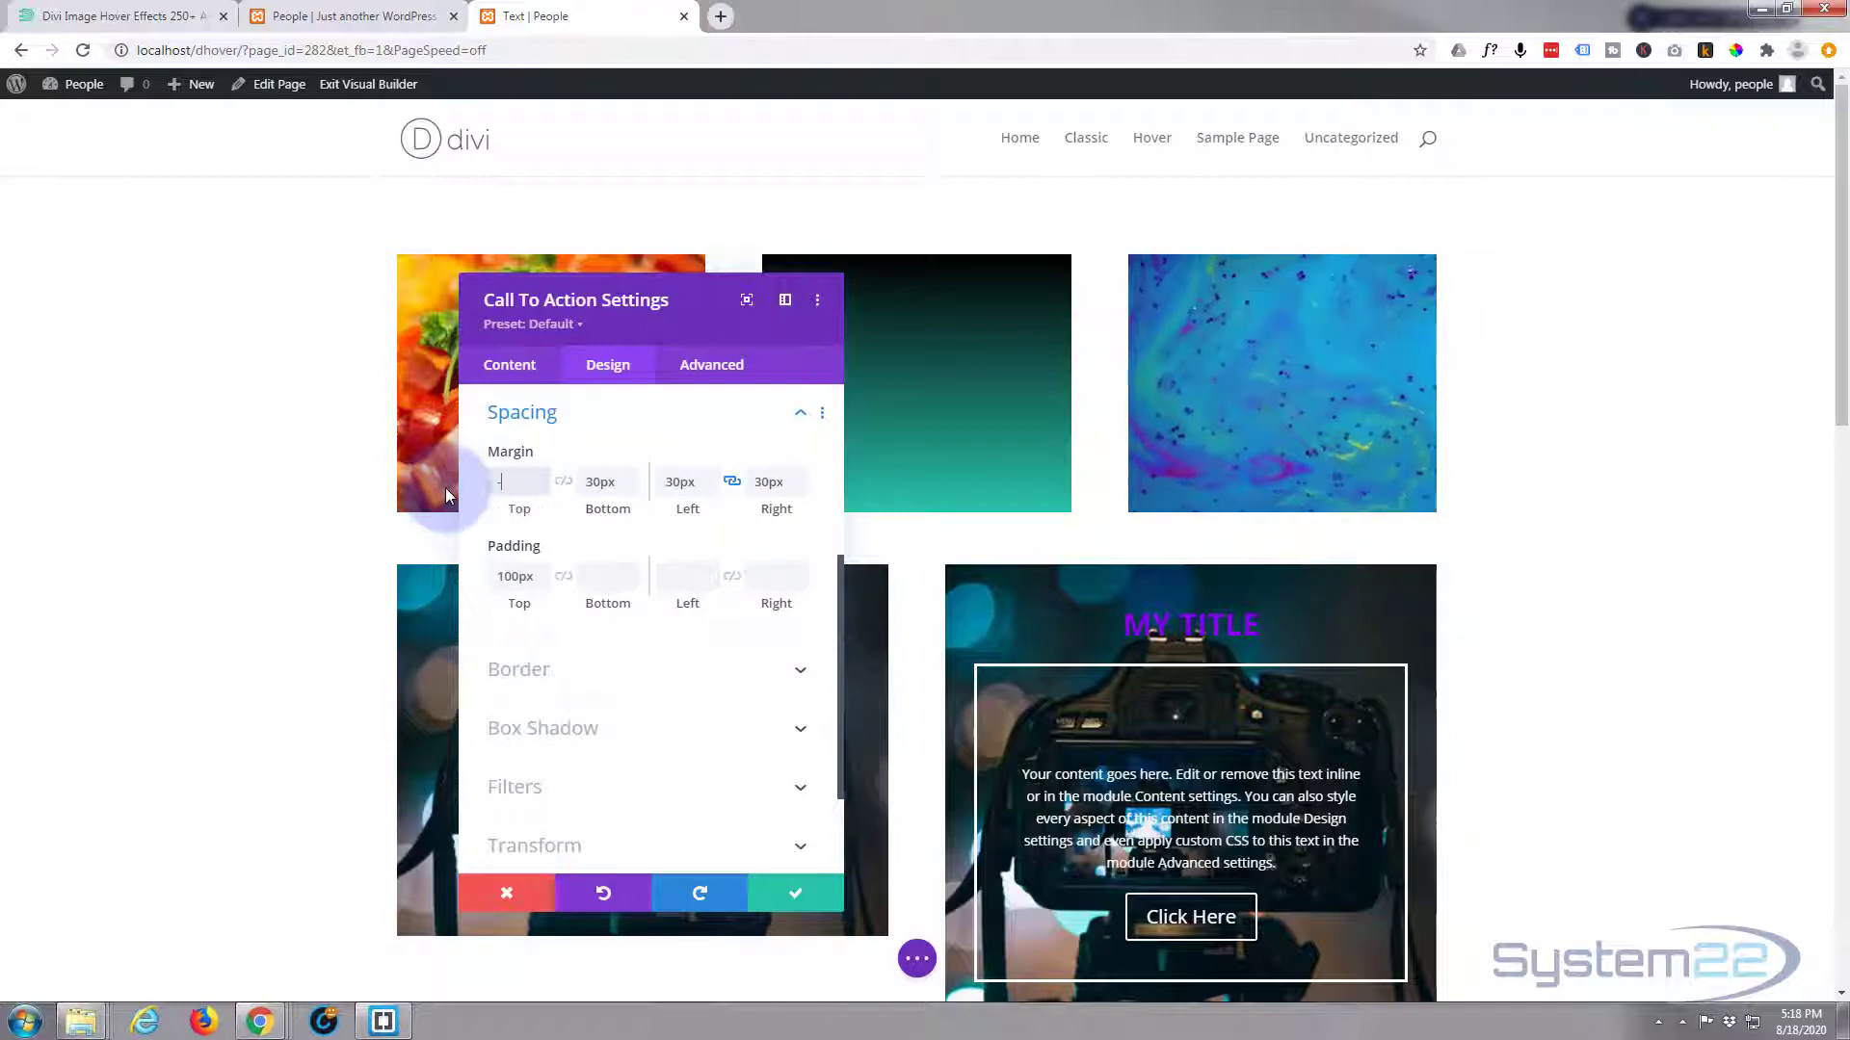
{"action": "type", "text": "-100"}
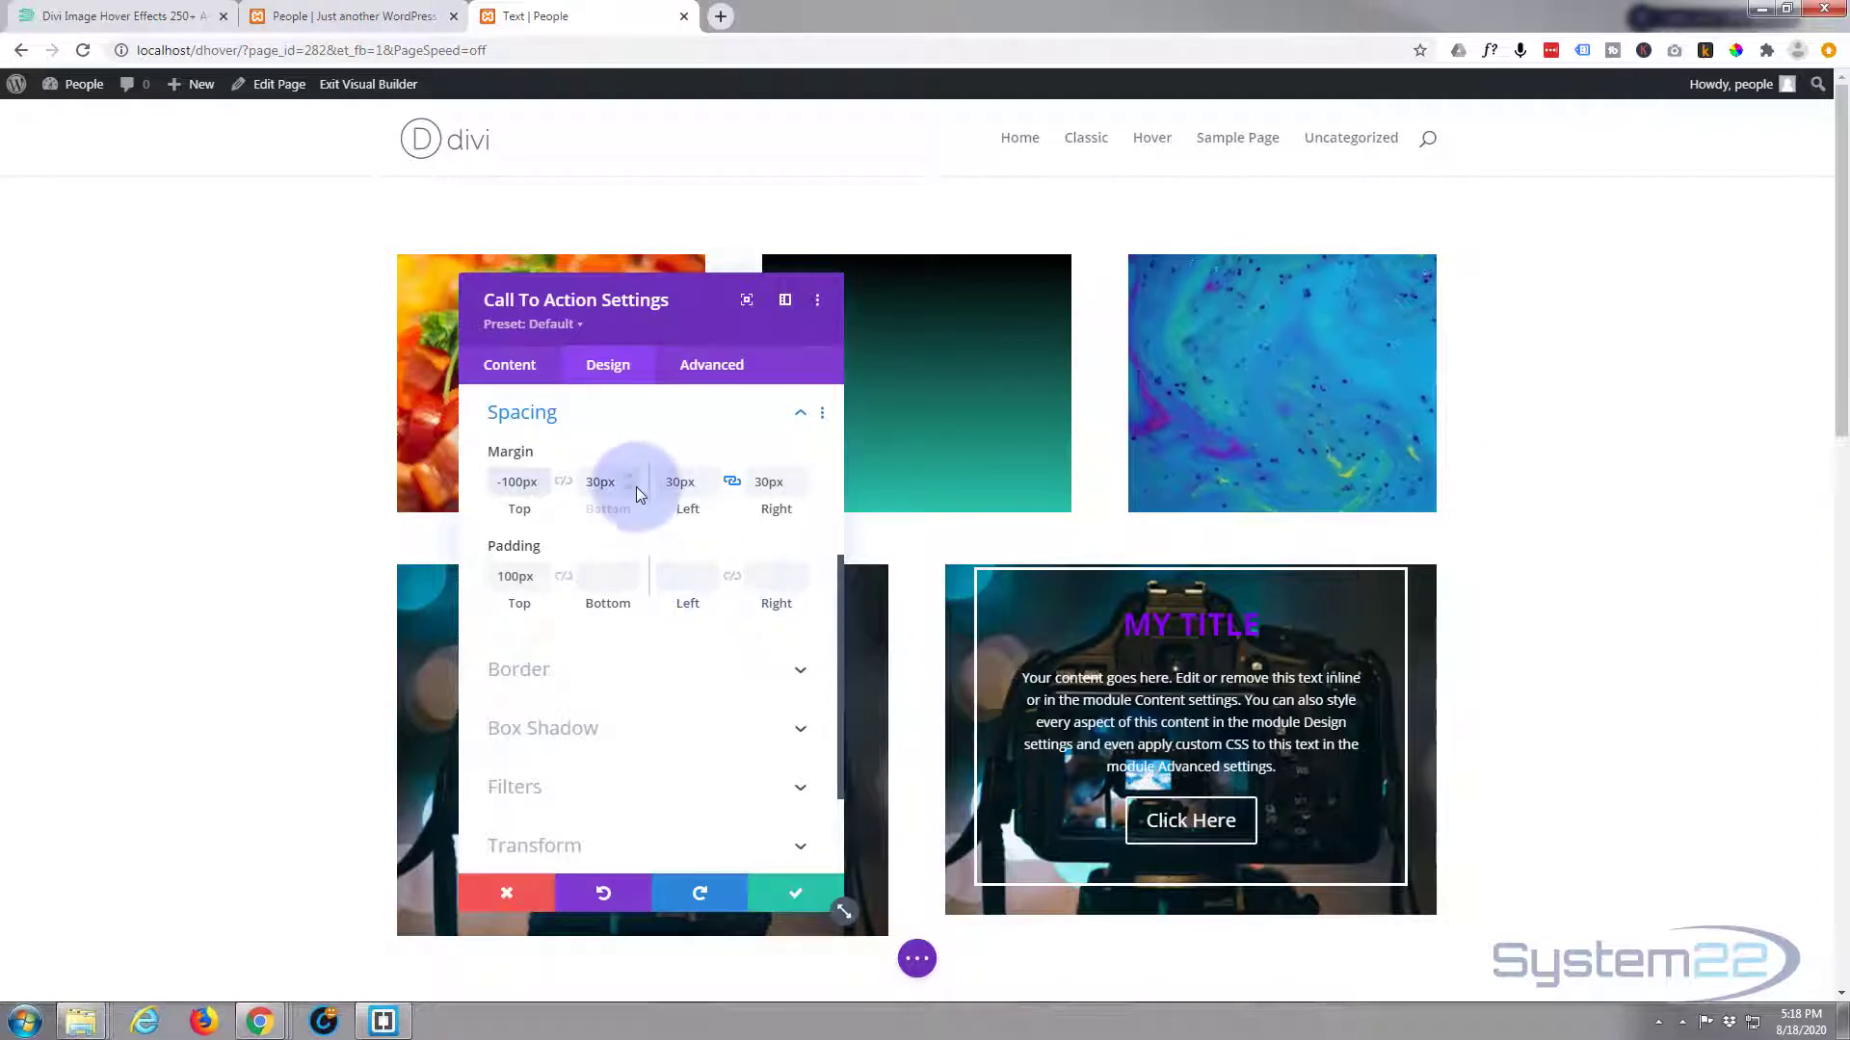
{"action": "double_click", "coordinate": [515, 481]}
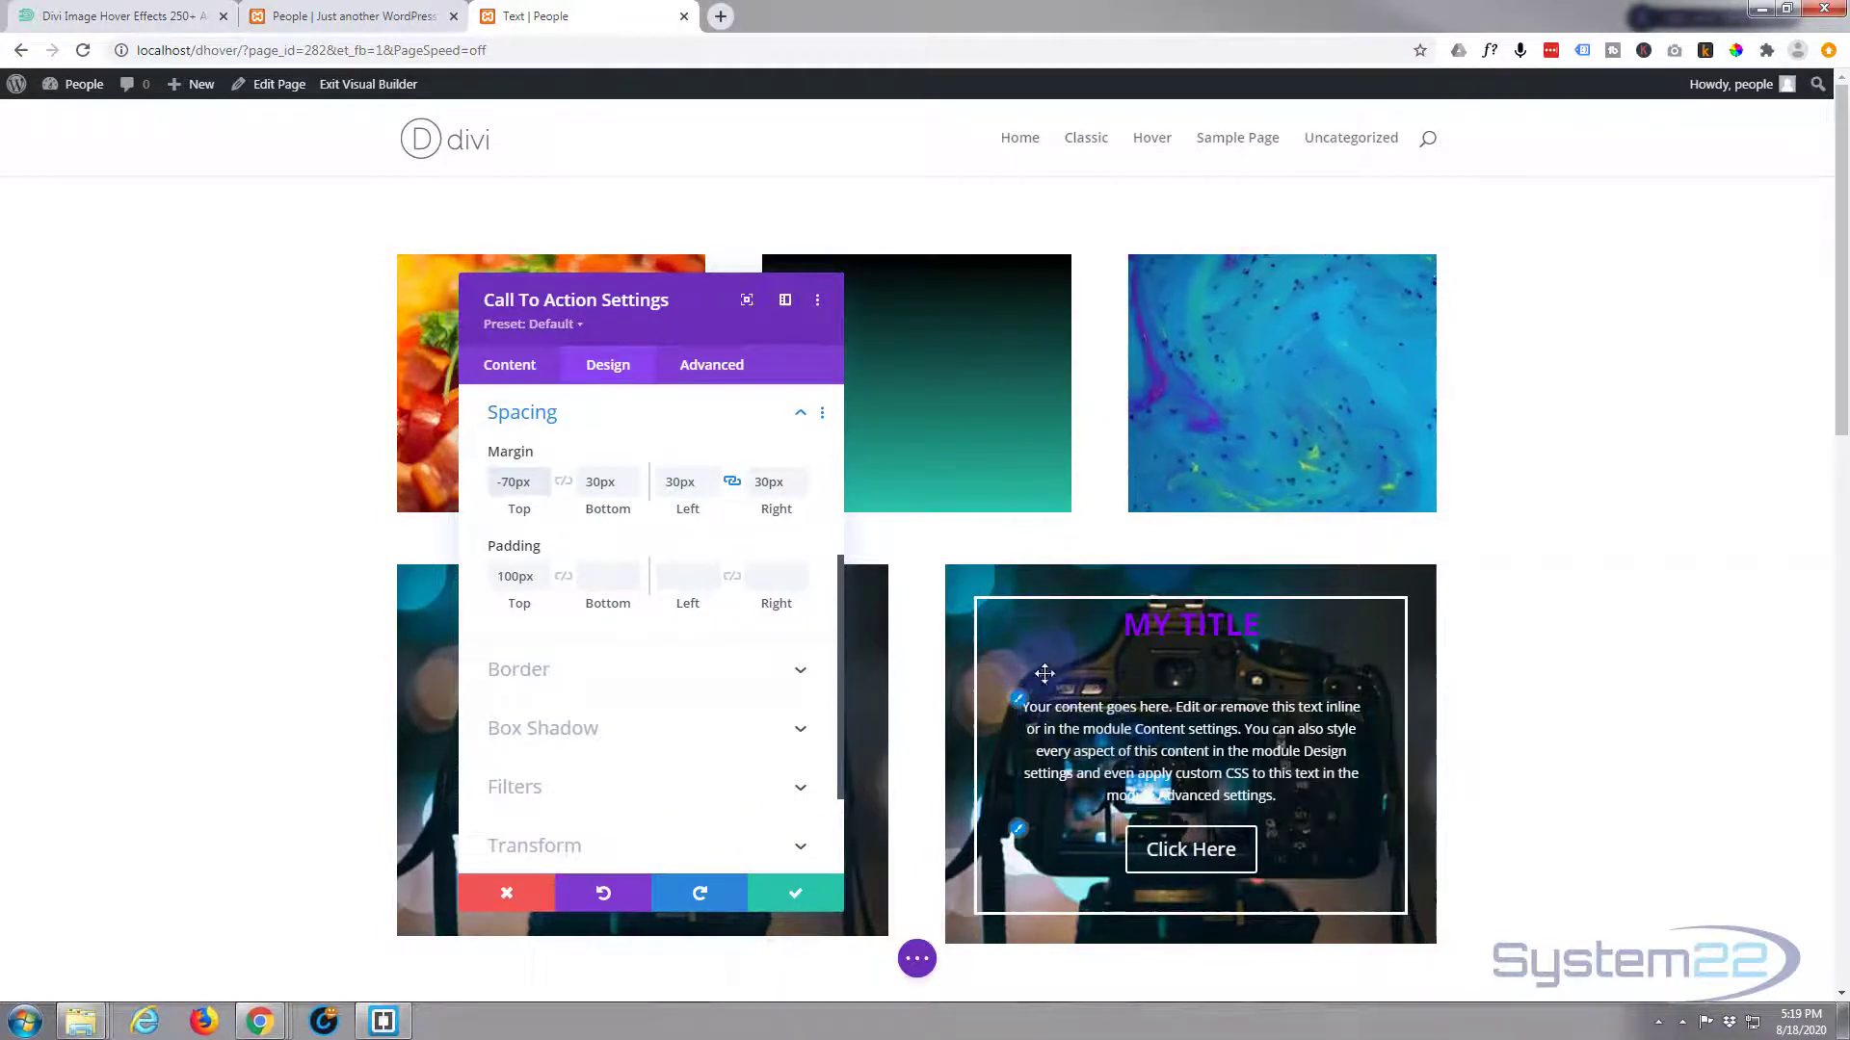
{"action": "left_click", "coordinate": [1326, 846]}
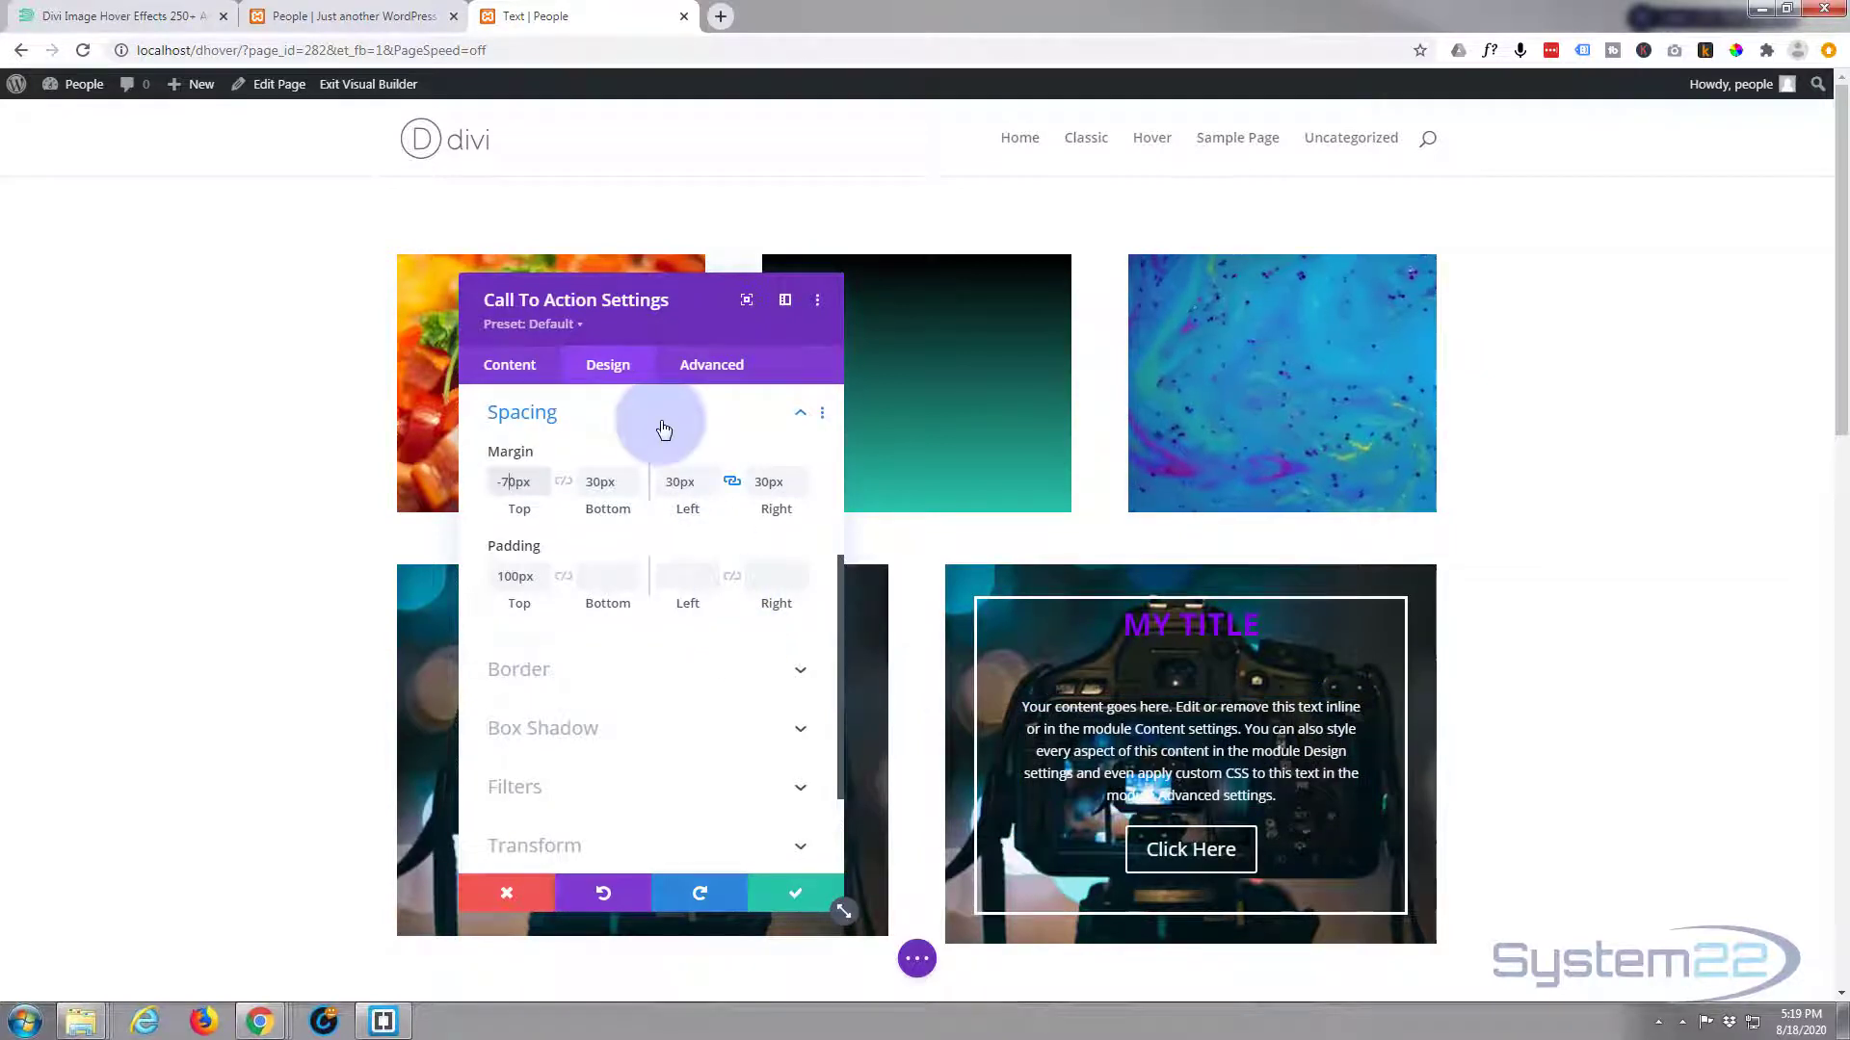
Give the Call To Action module a semi-transparent black background of rgba(0,0,0,0.51)
{"action": "left_click", "coordinate": [509, 374]}
{"action": "left_click", "coordinate": [541, 578]}
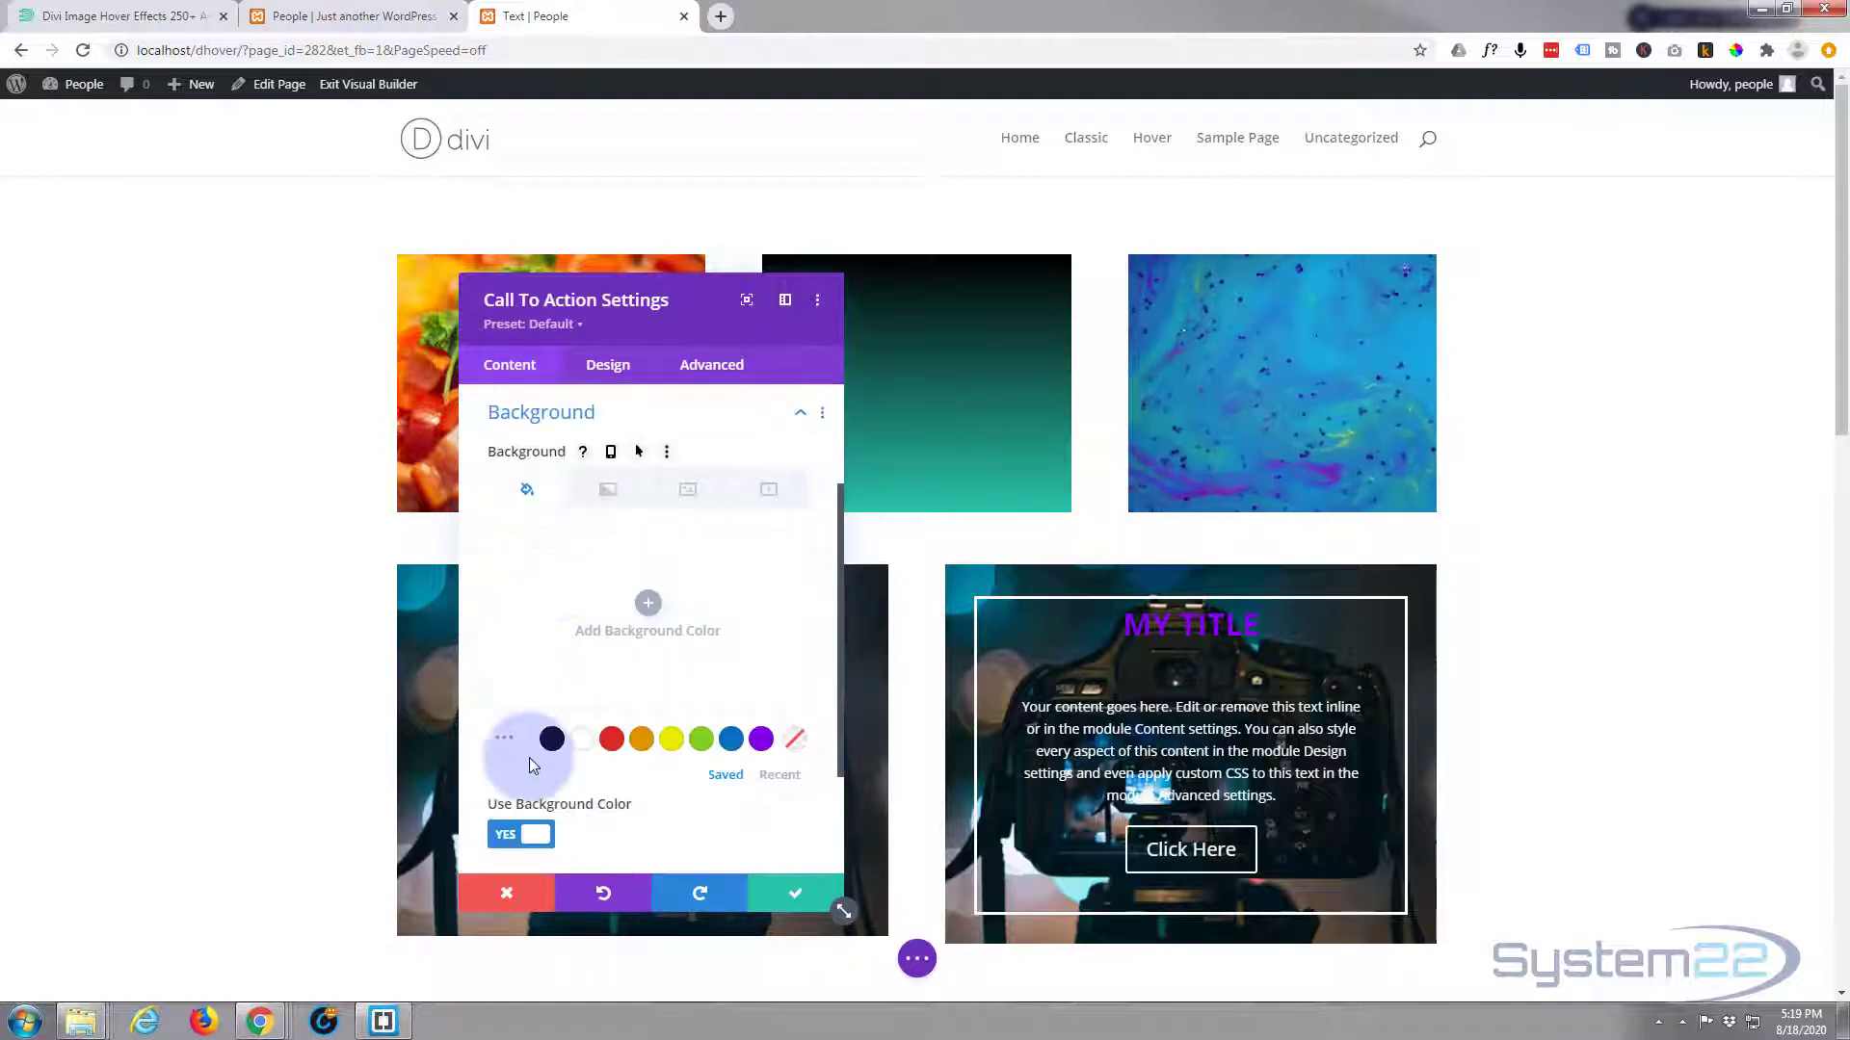
{"action": "left_click", "coordinate": [551, 741]}
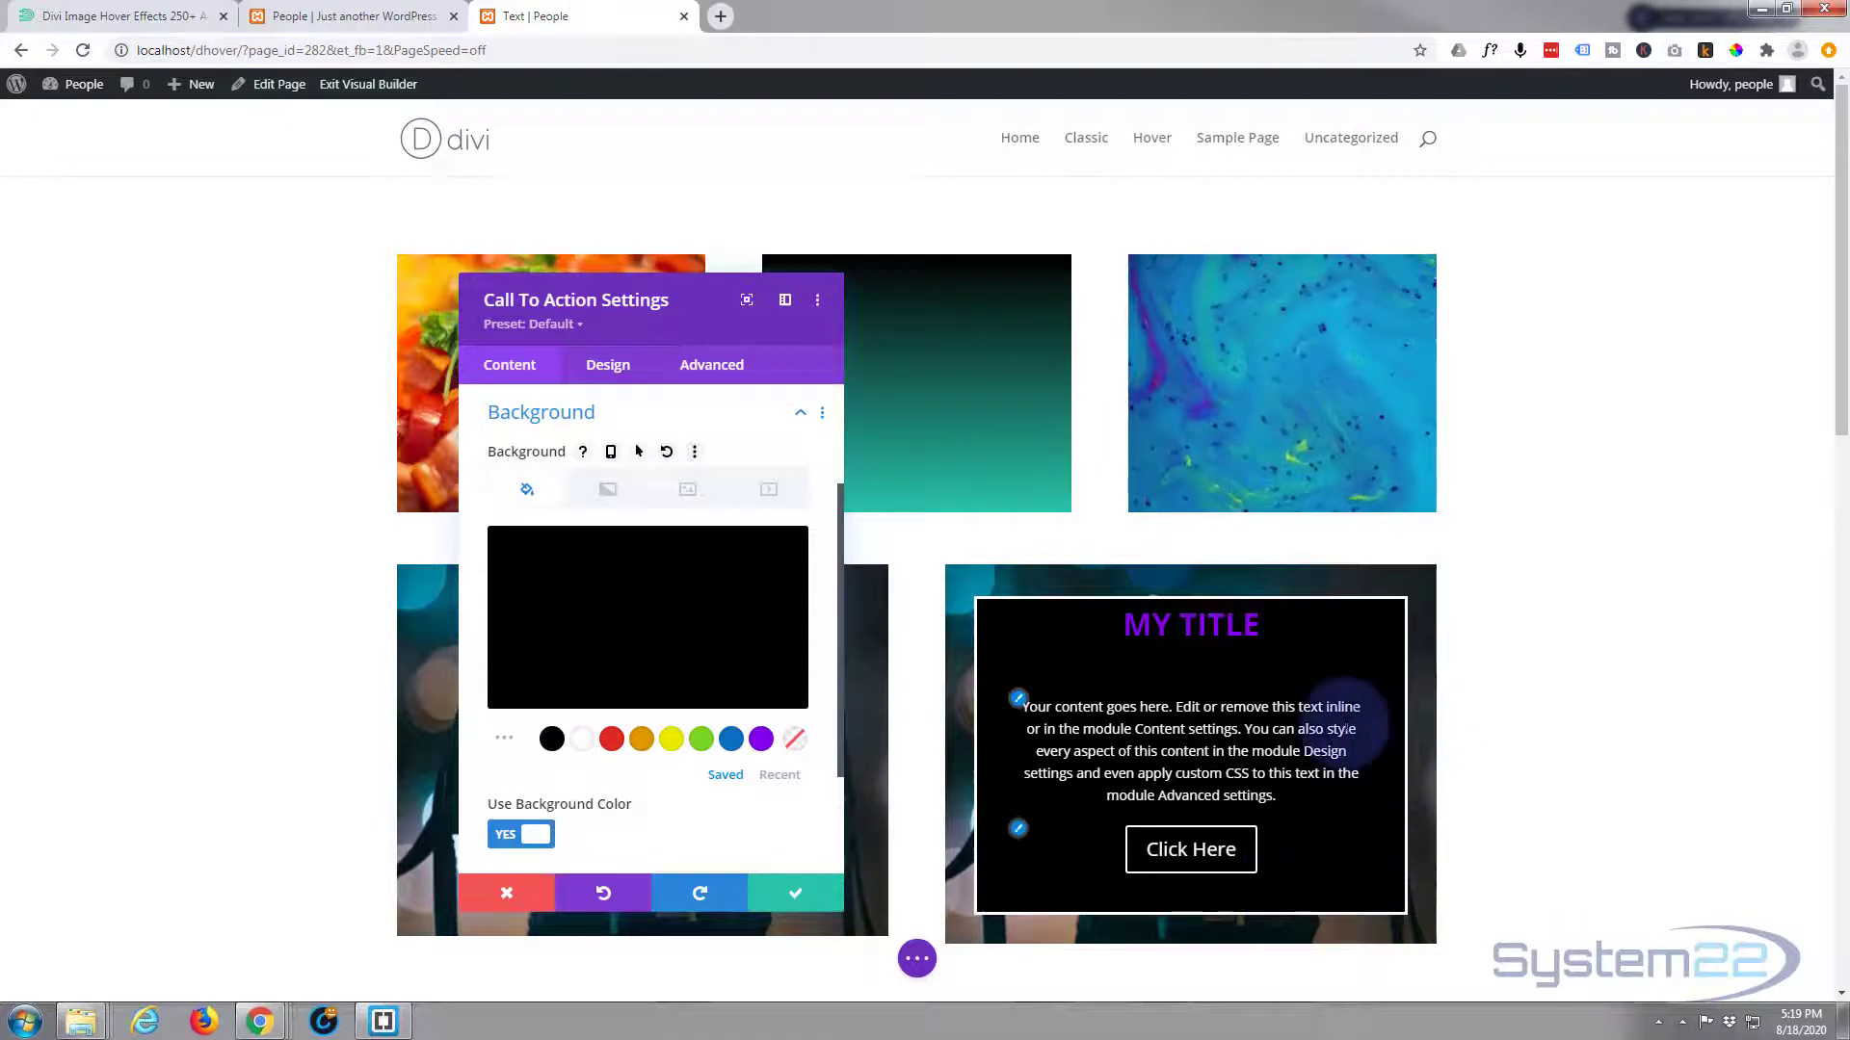
{"action": "left_click", "coordinate": [546, 625]}
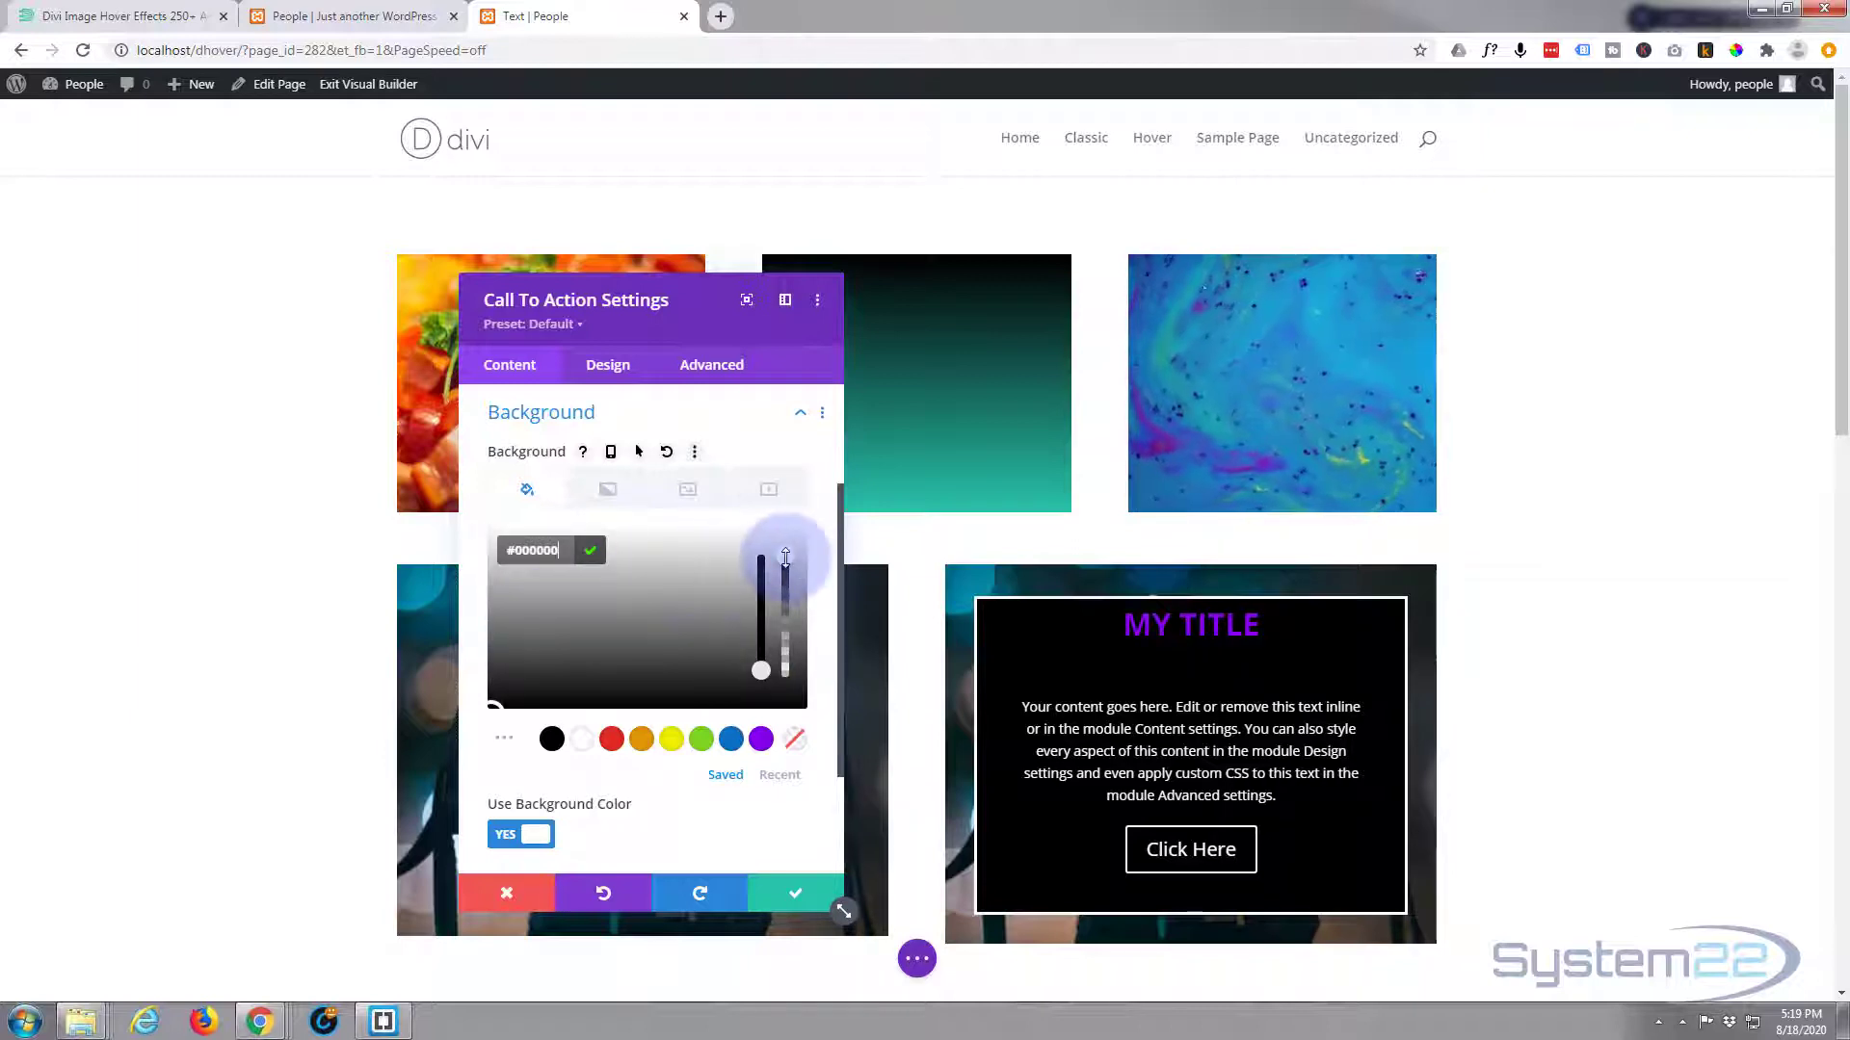
{"action": "left_click_drag", "start_coordinate": [785, 557], "coordinate": [786, 630]}
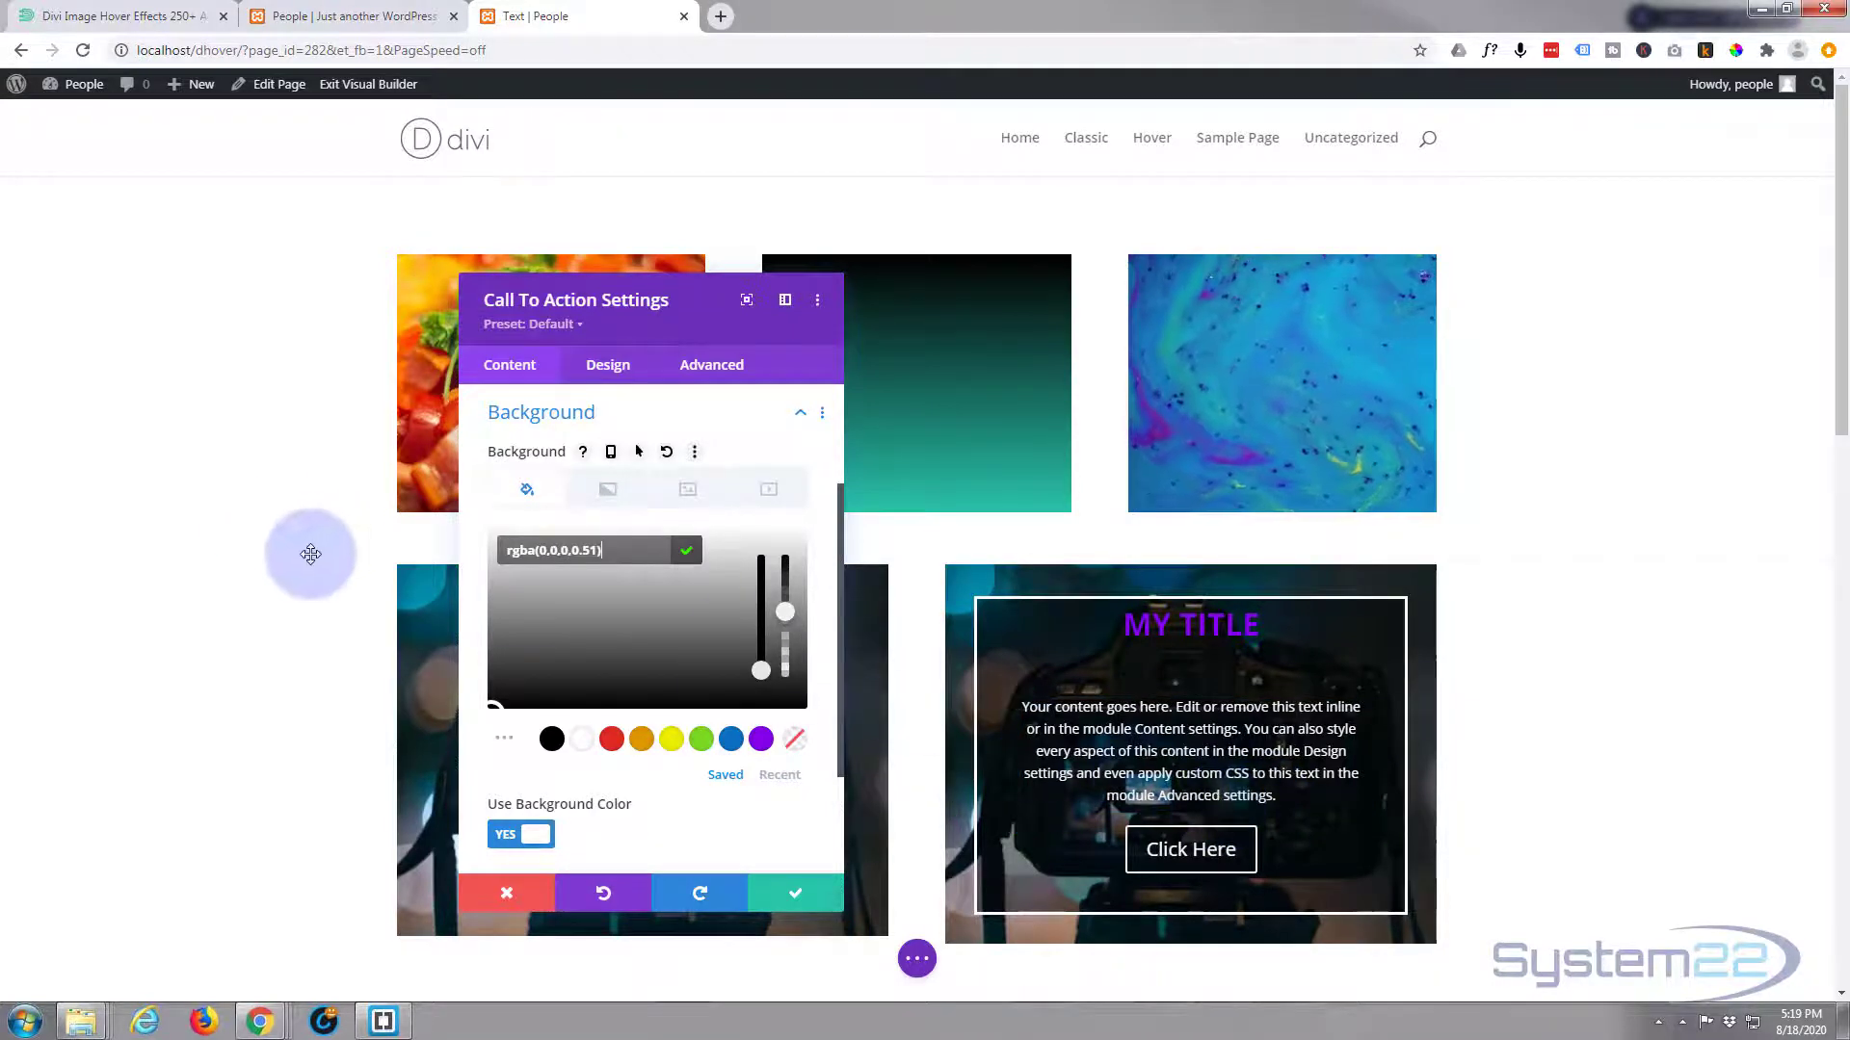
{"action": "left_click", "coordinate": [608, 364]}
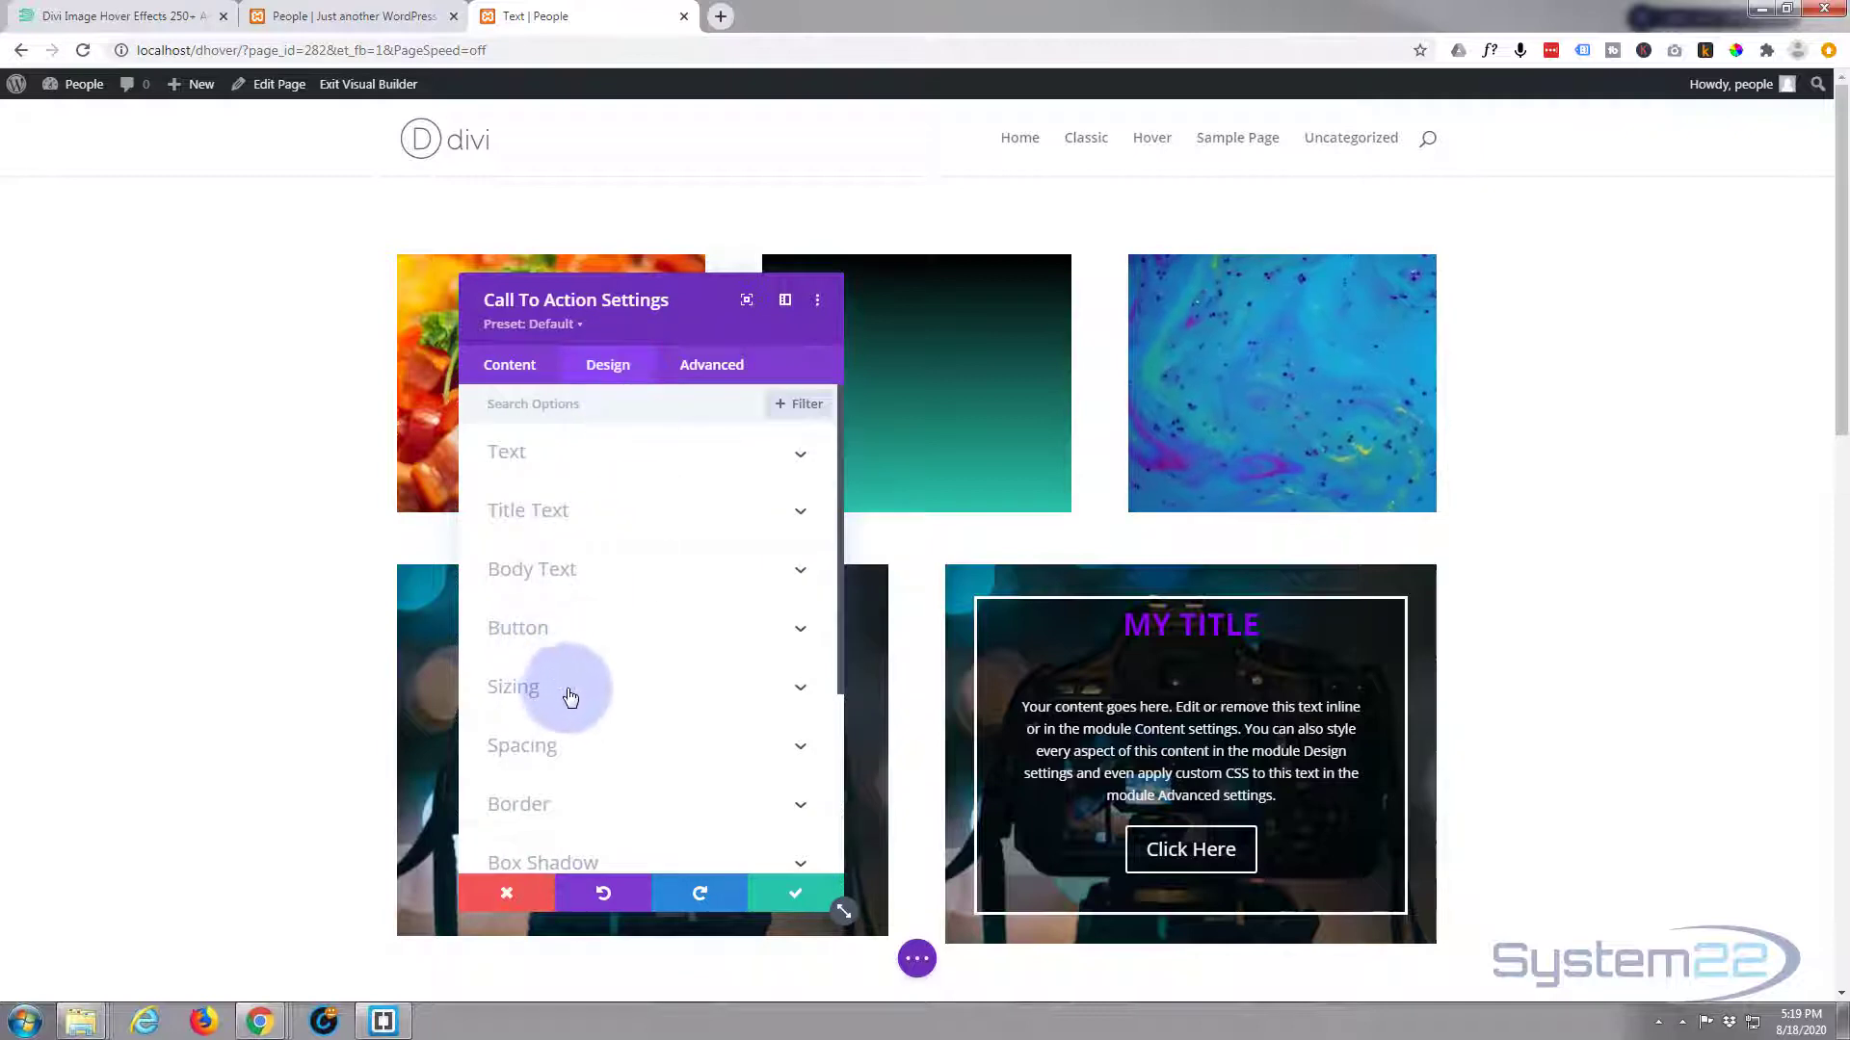
{"action": "left_click", "coordinate": [602, 631]}
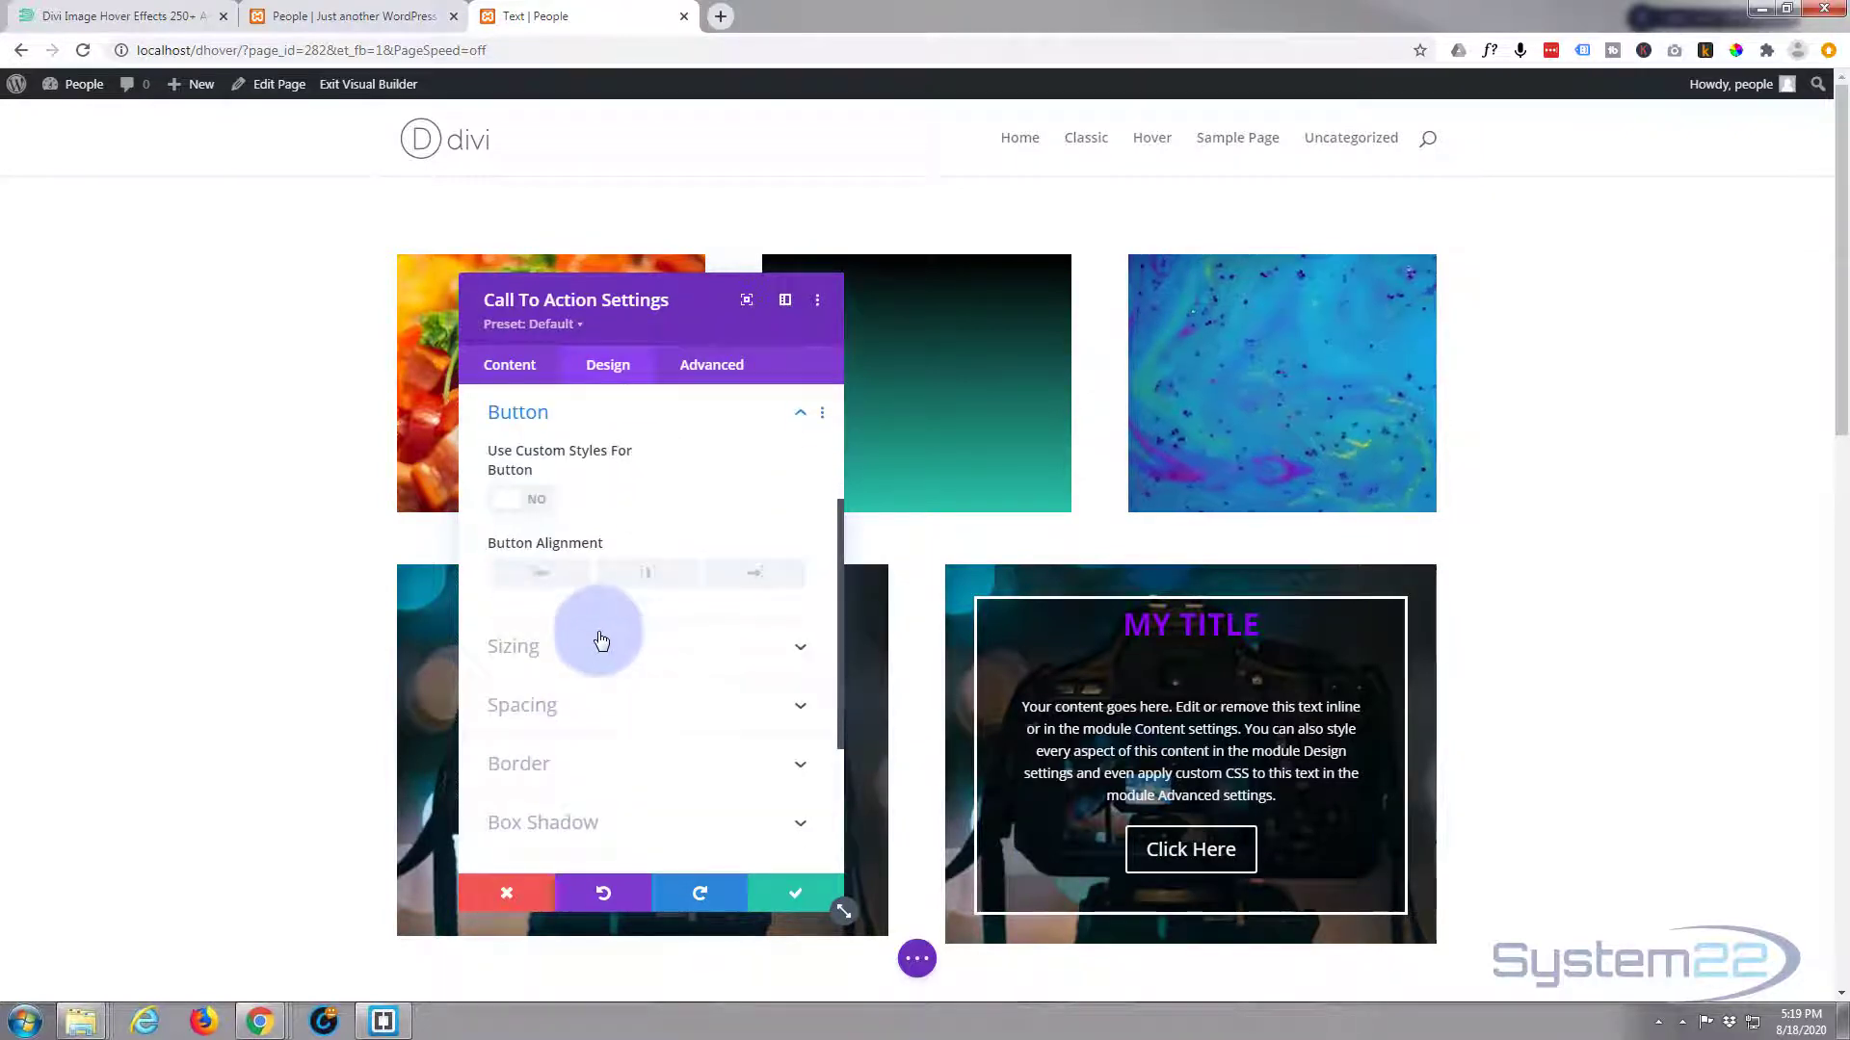
{"action": "left_click", "coordinate": [544, 505]}
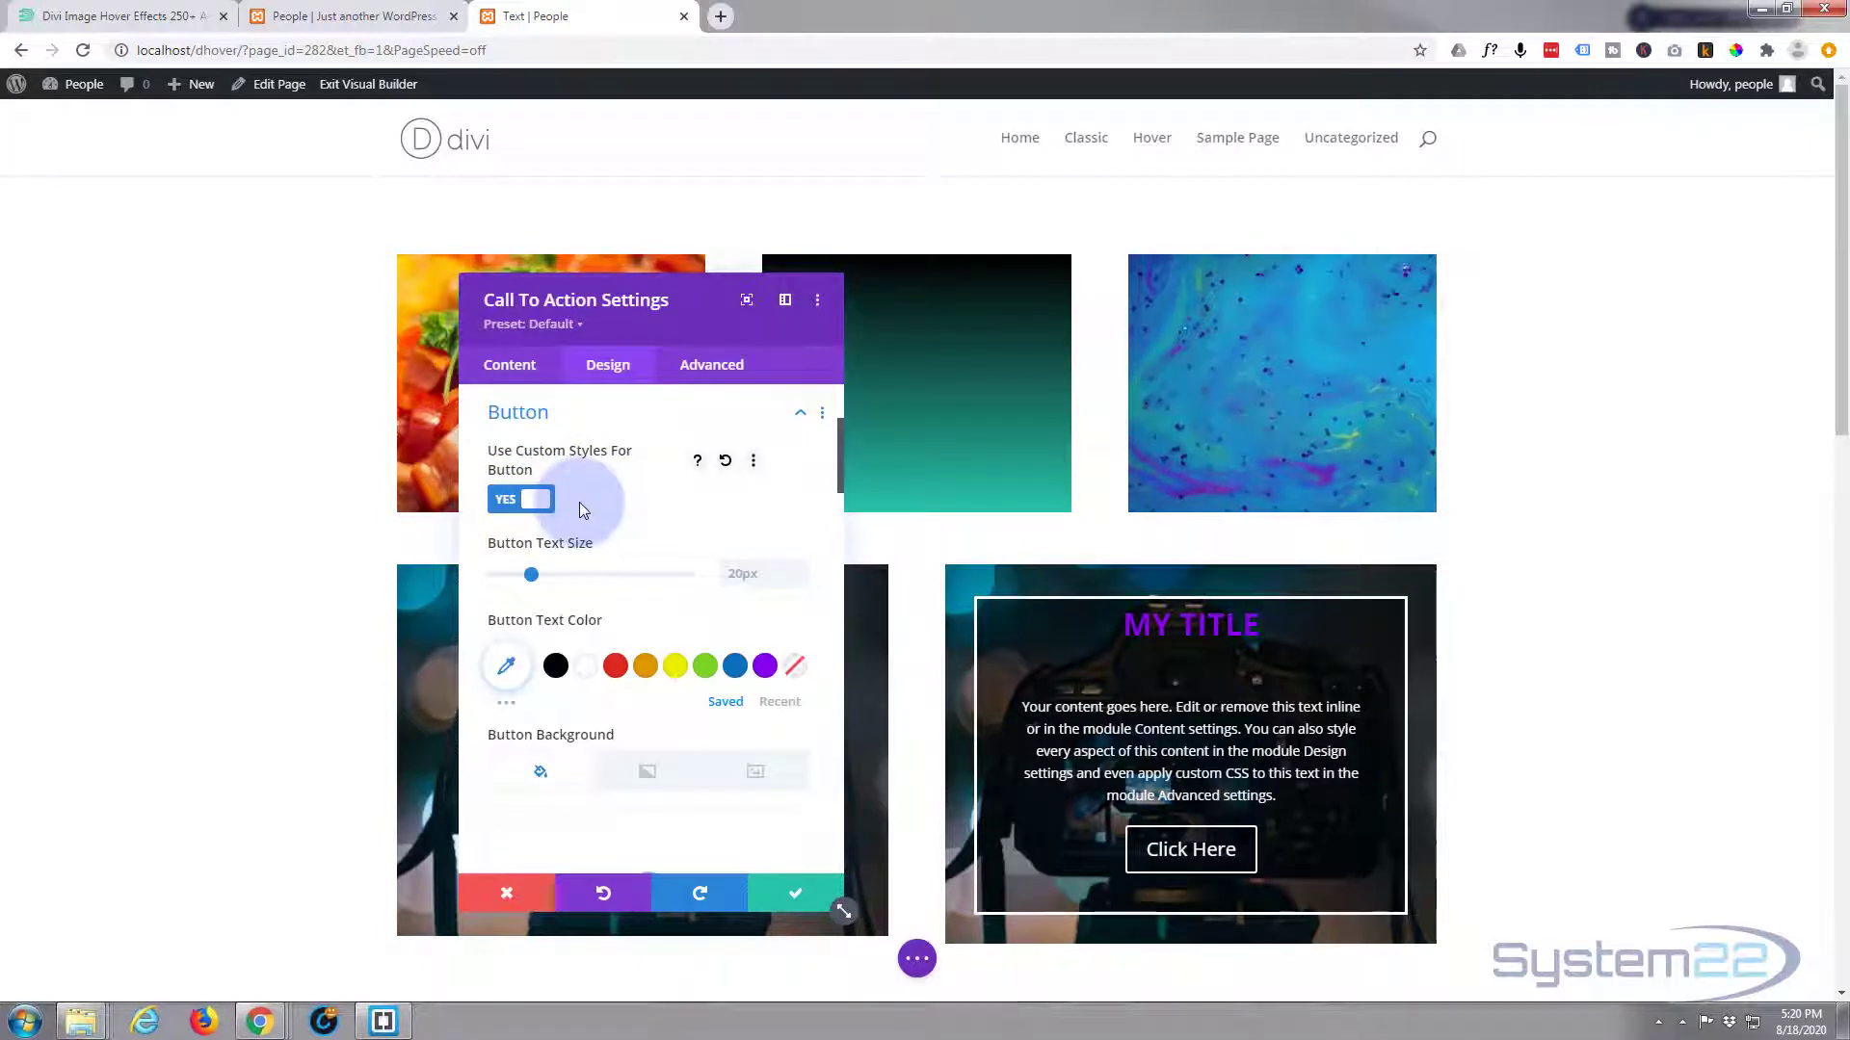
{"action": "left_click", "coordinate": [505, 507]}
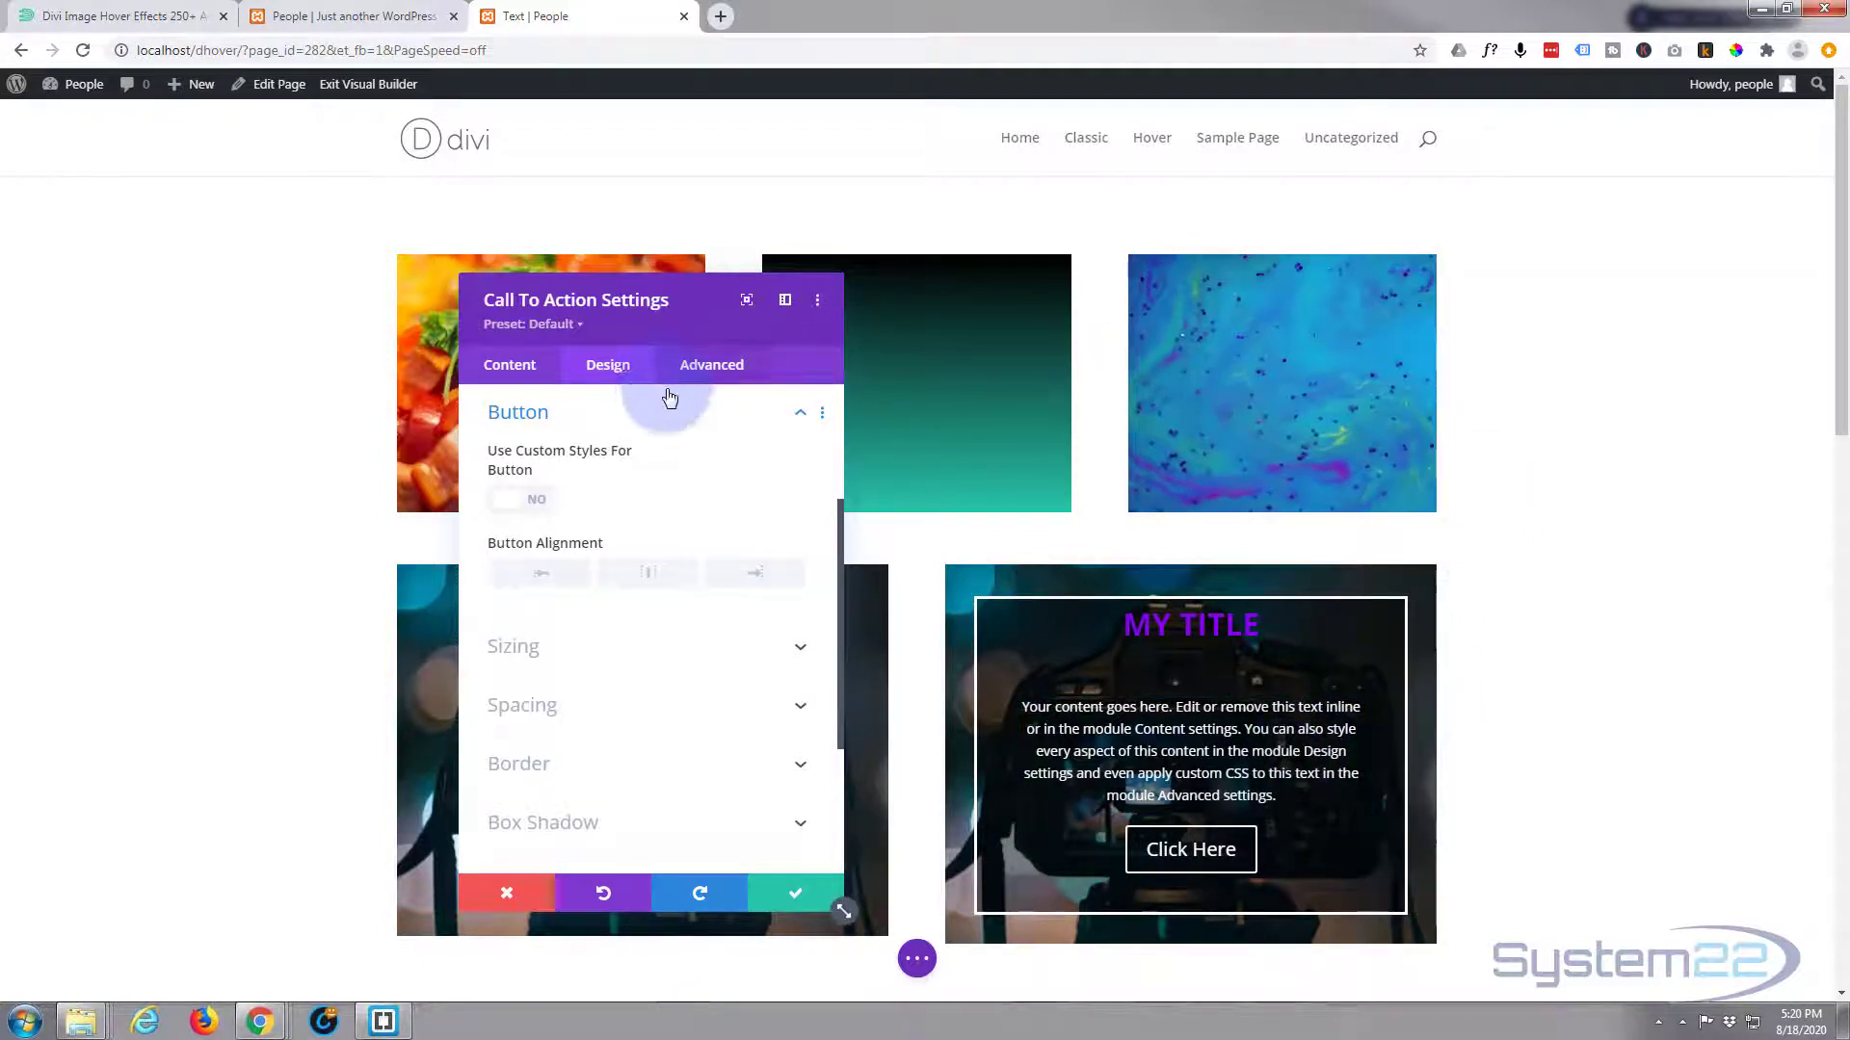
Enable hover options for the Call To Action module's opacity filter and set its desktop opacity to 0%
{"action": "left_click", "coordinate": [607, 364]}
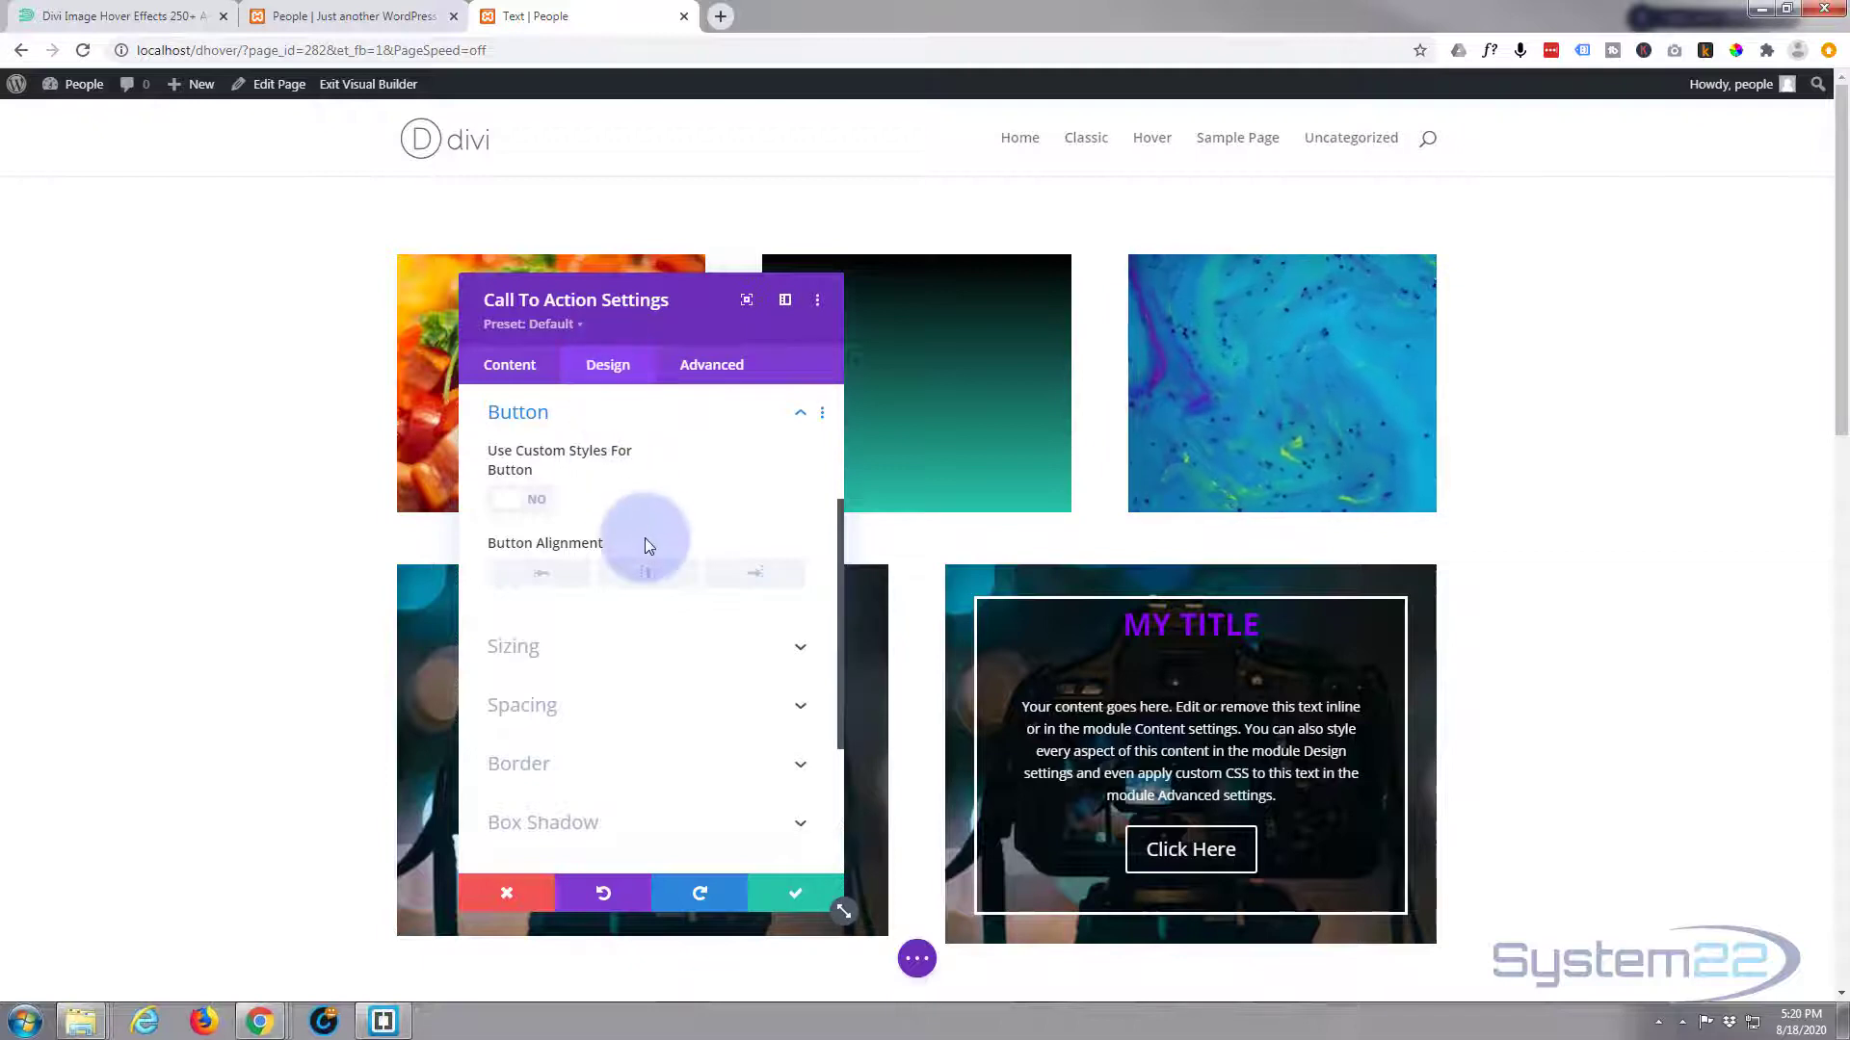
{"action": "scroll", "coordinate": [644, 537], "scroll_direction": "down", "scroll_amount": 4}
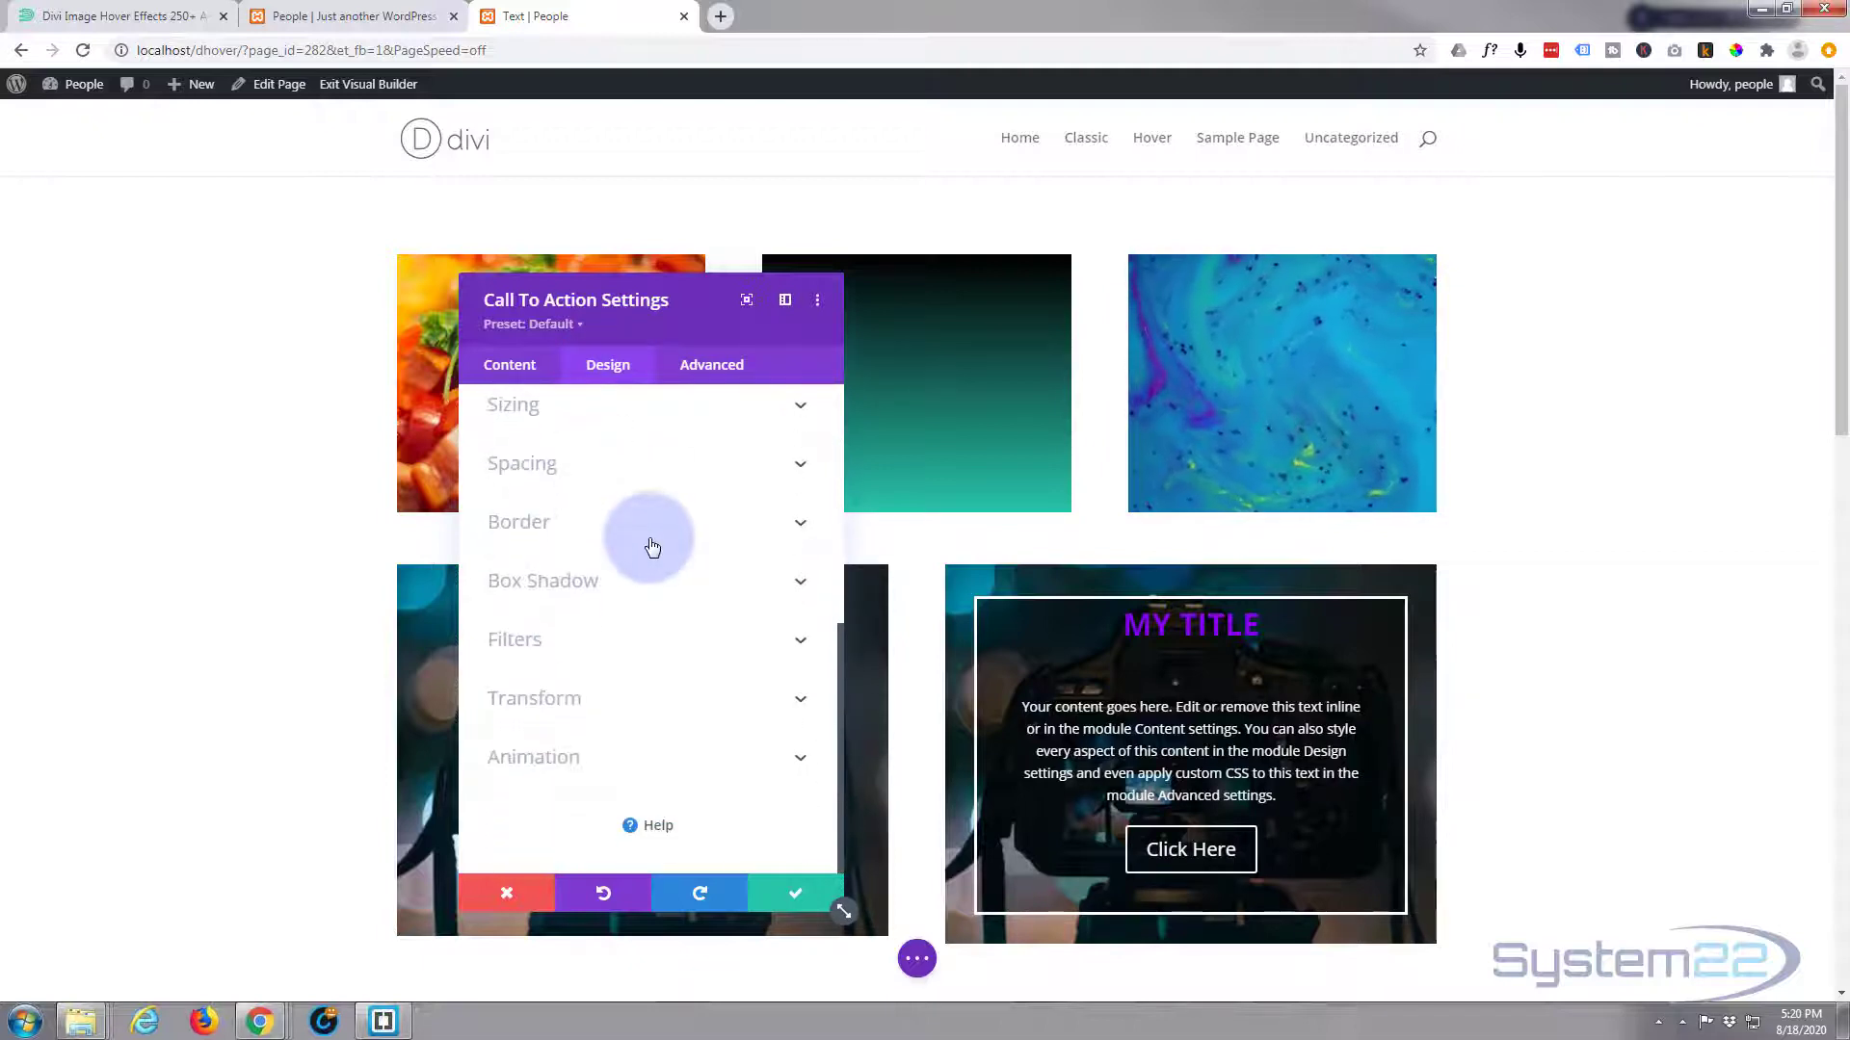
{"action": "left_click", "coordinate": [661, 639]}
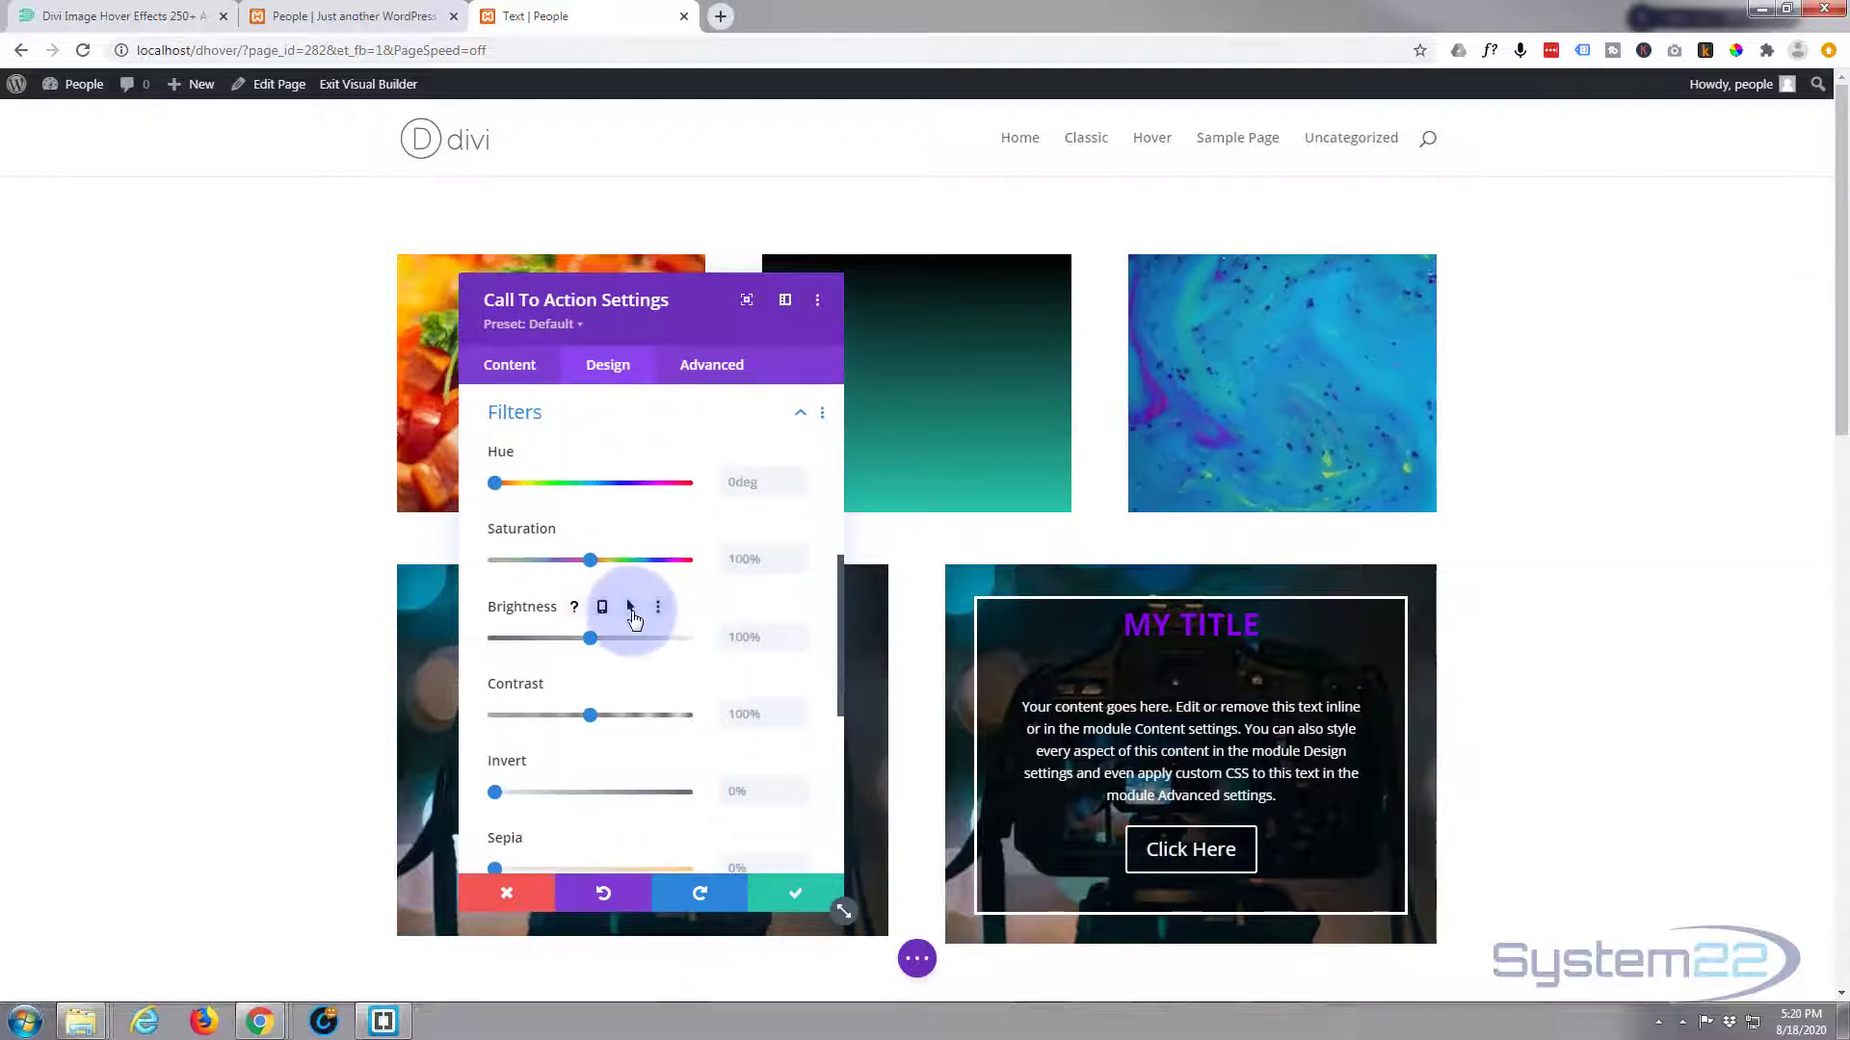
{"action": "scroll", "coordinate": [633, 617], "scroll_direction": "down", "scroll_amount": 1}
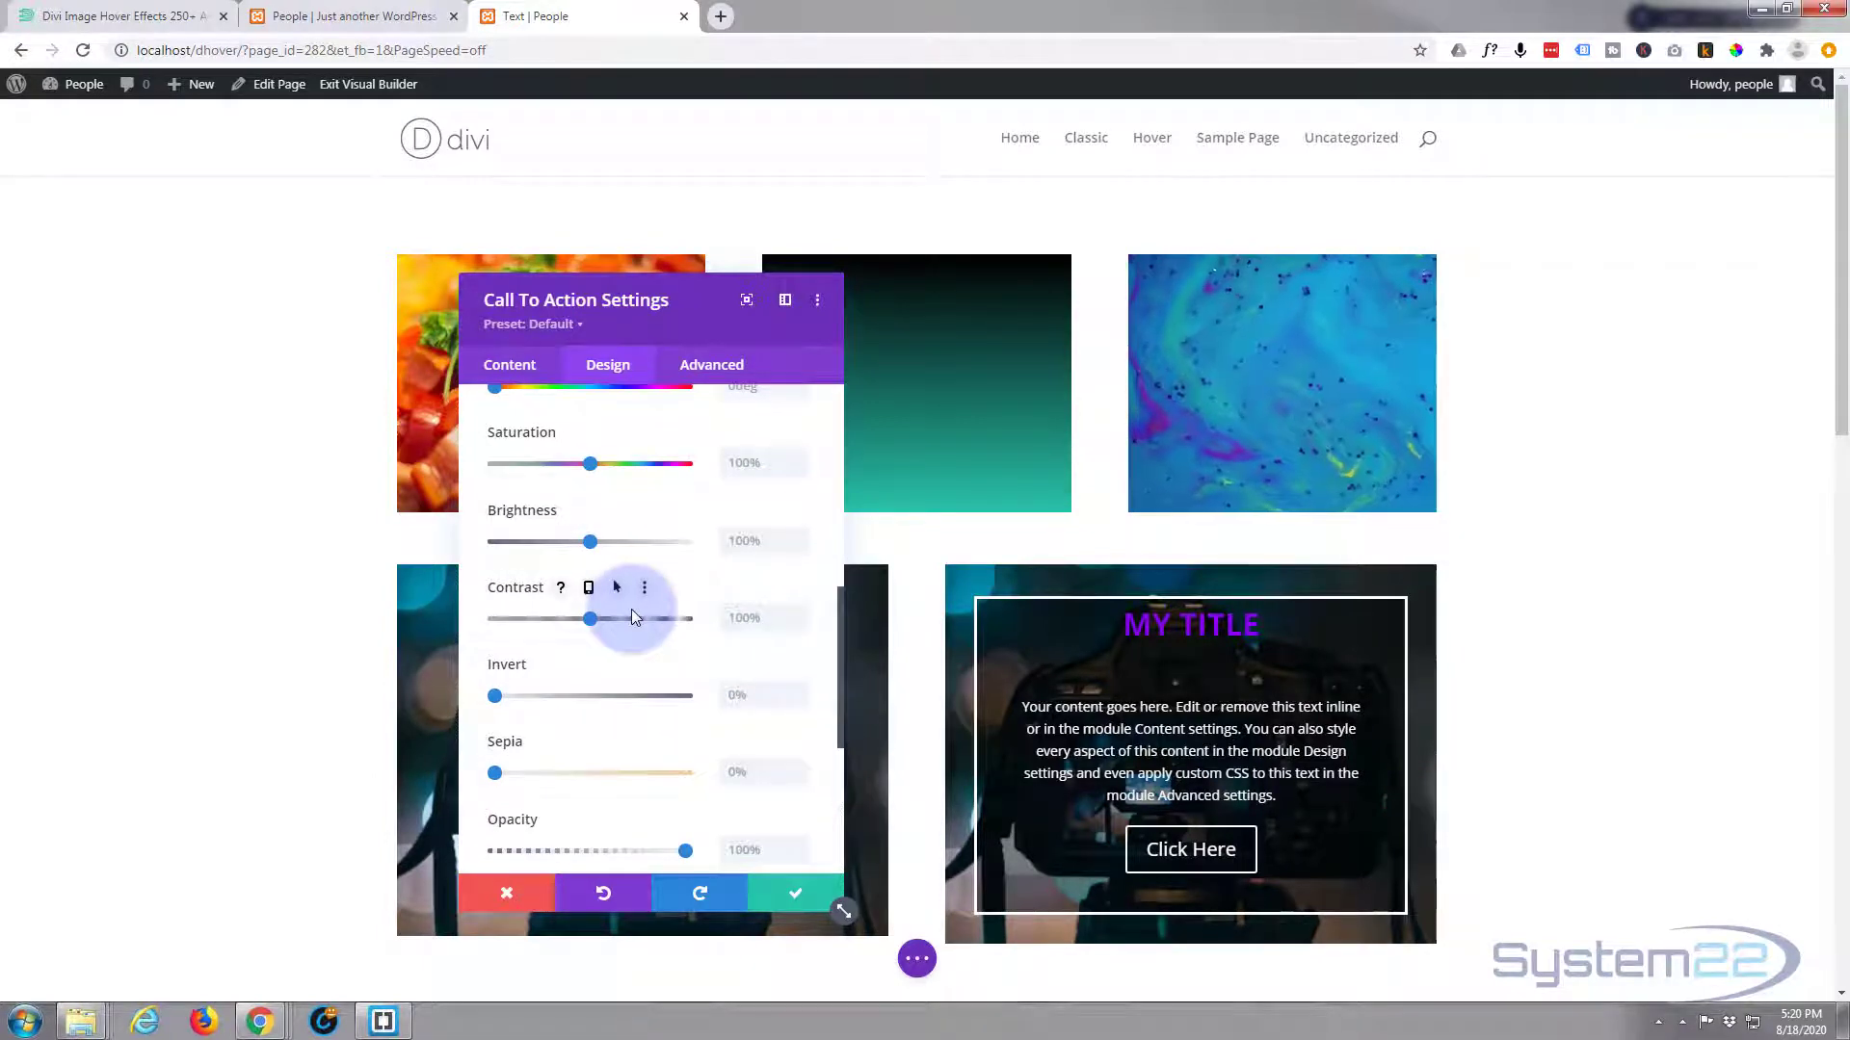
{"action": "scroll", "coordinate": [630, 609], "scroll_direction": "down", "scroll_amount": 2}
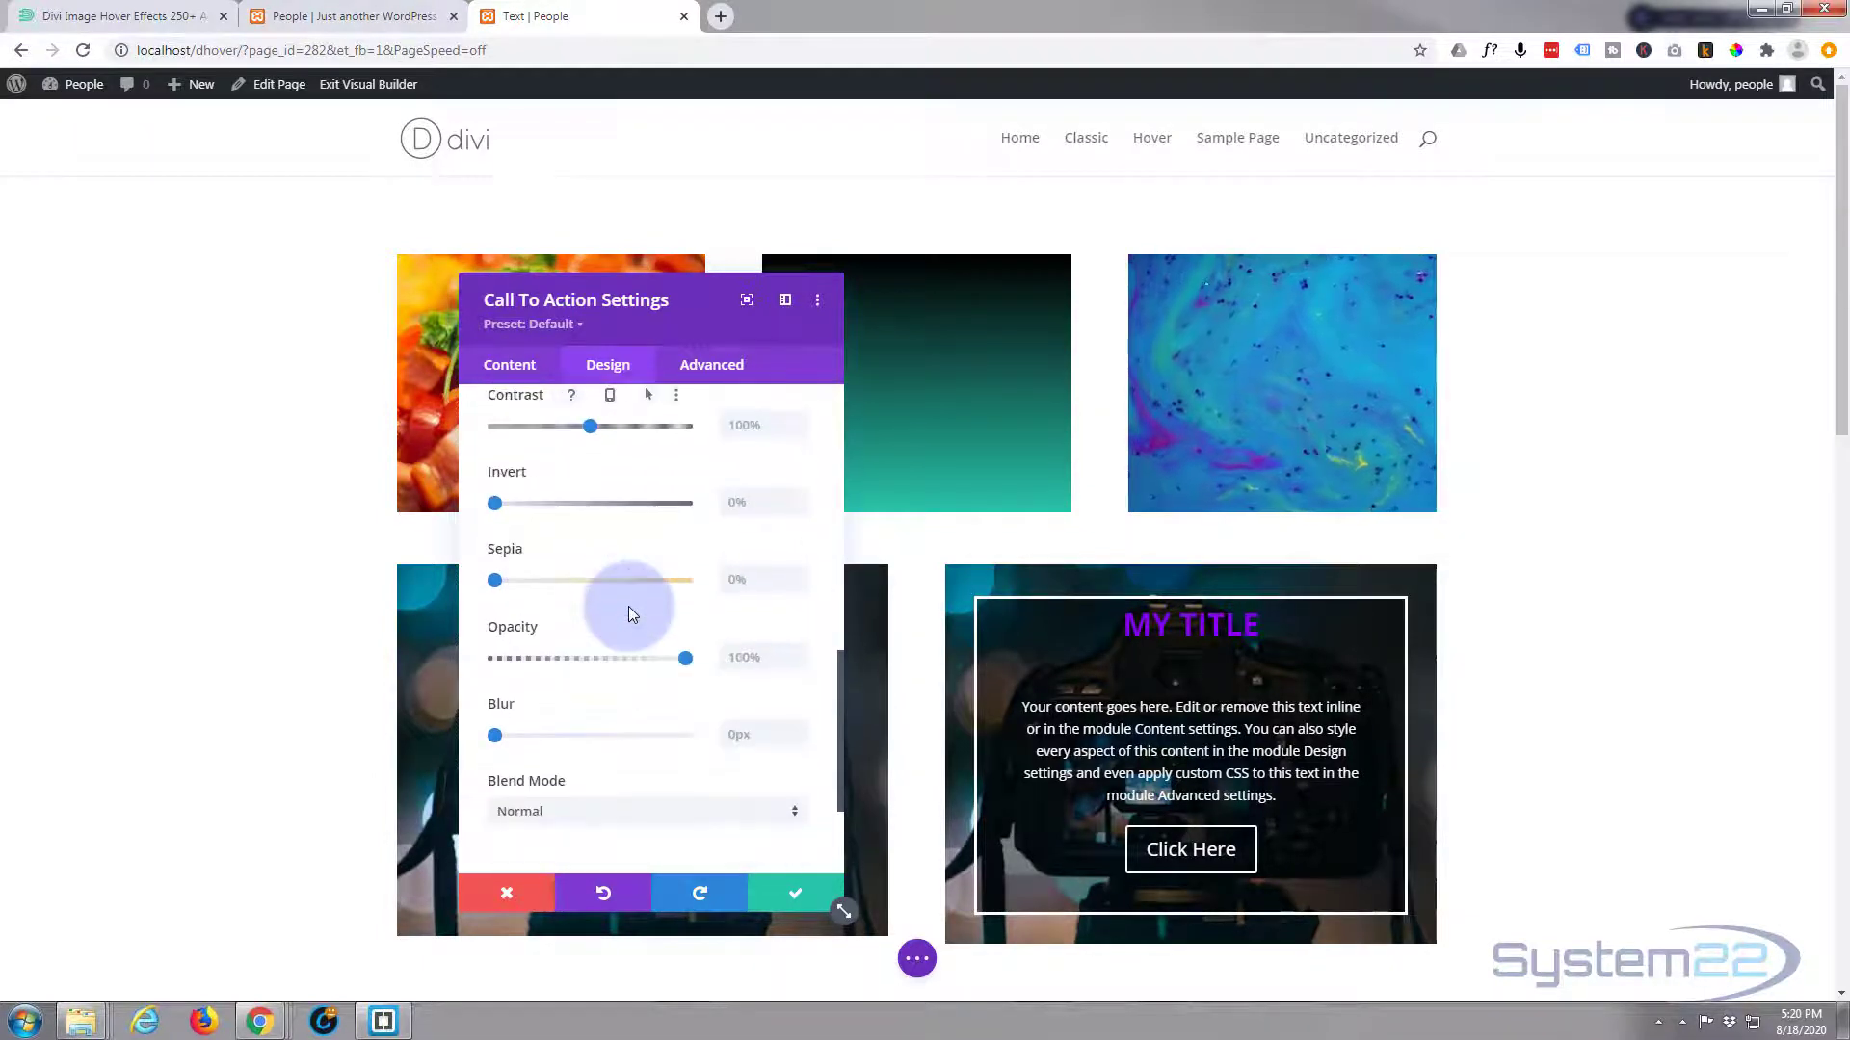
{"action": "scroll", "coordinate": [628, 605], "scroll_direction": "down", "scroll_amount": 1}
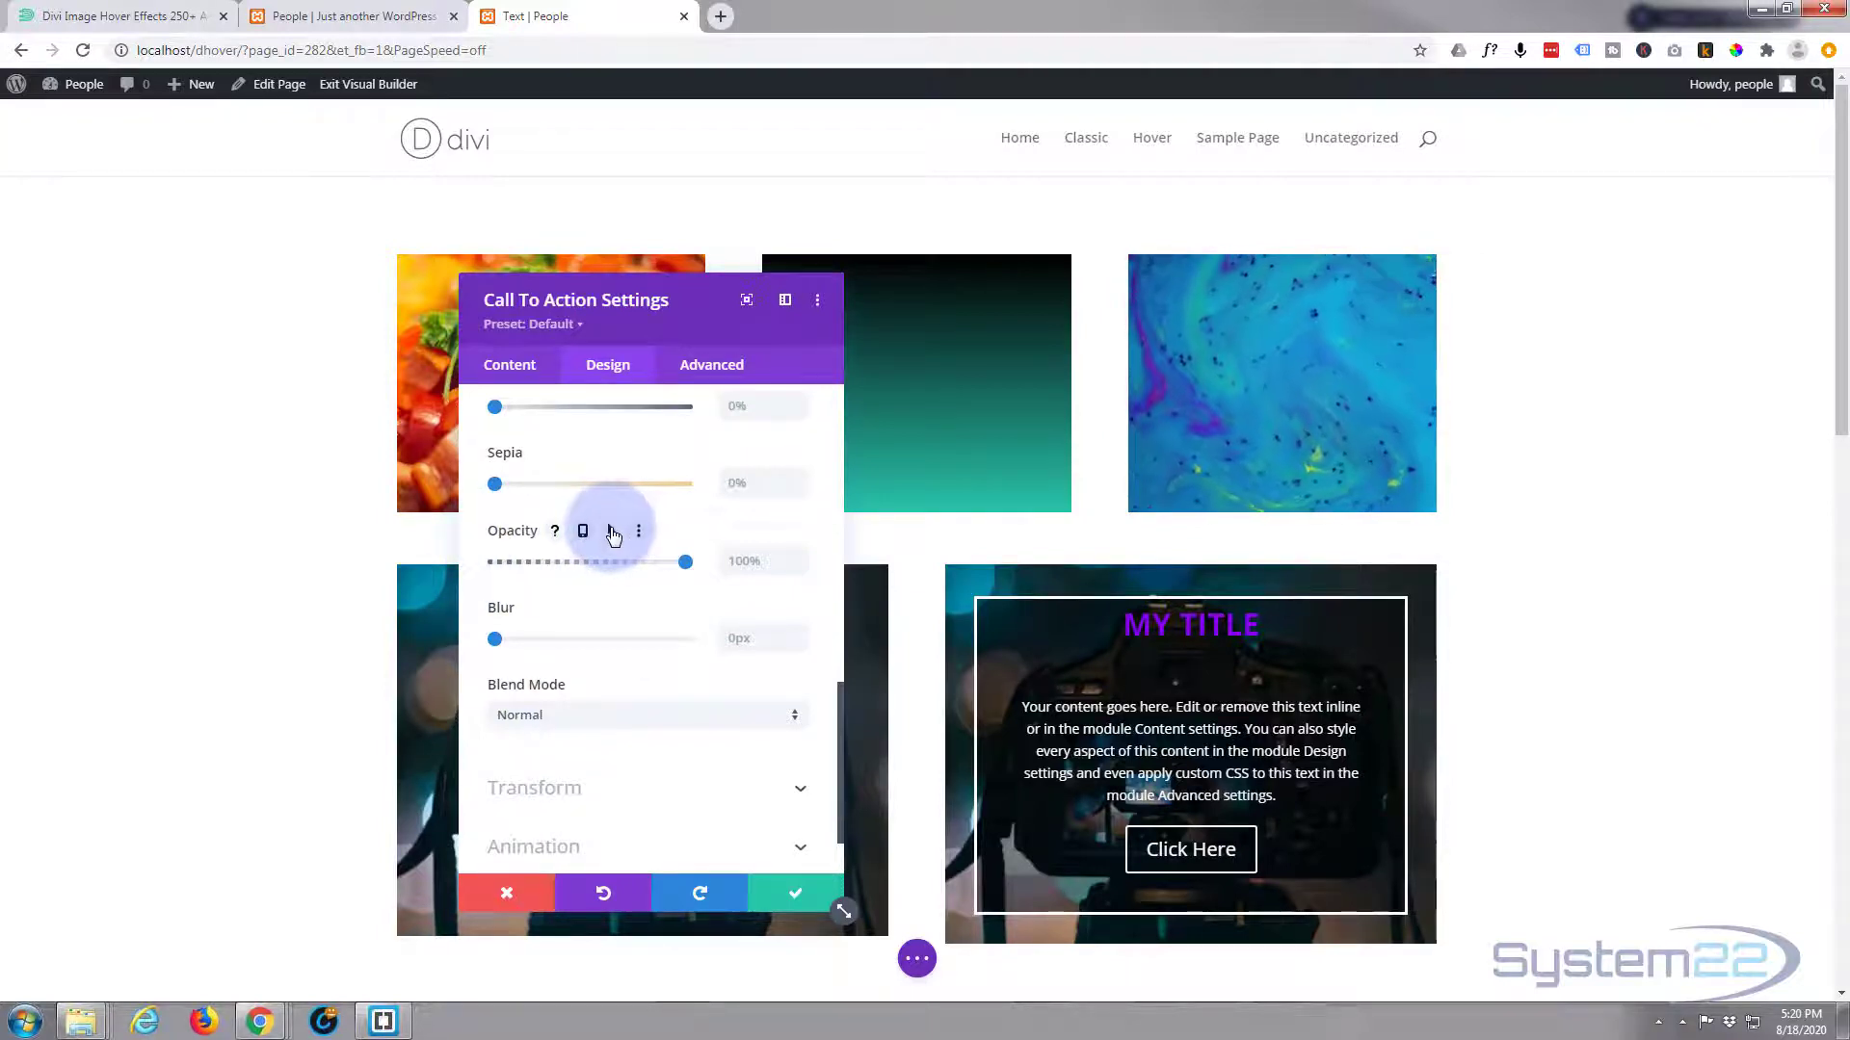
{"action": "left_click", "coordinate": [611, 532]}
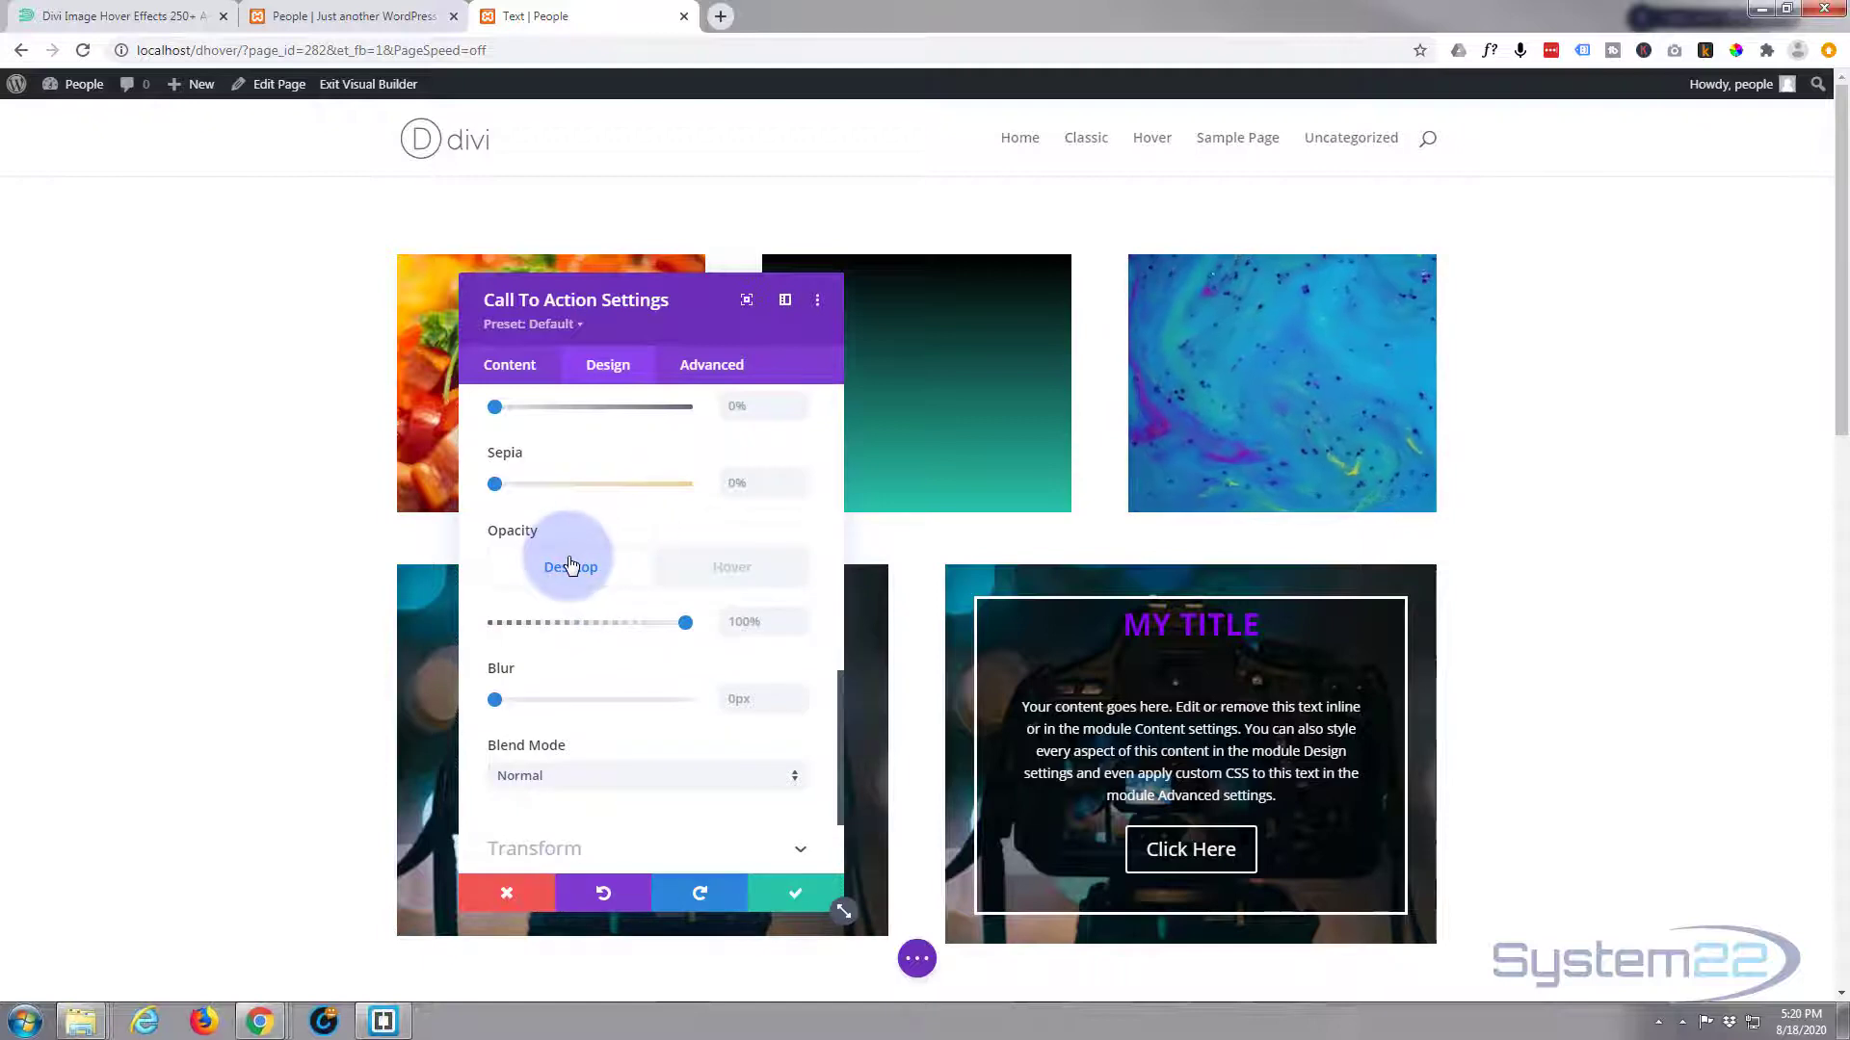
{"action": "left_click", "coordinate": [713, 568]}
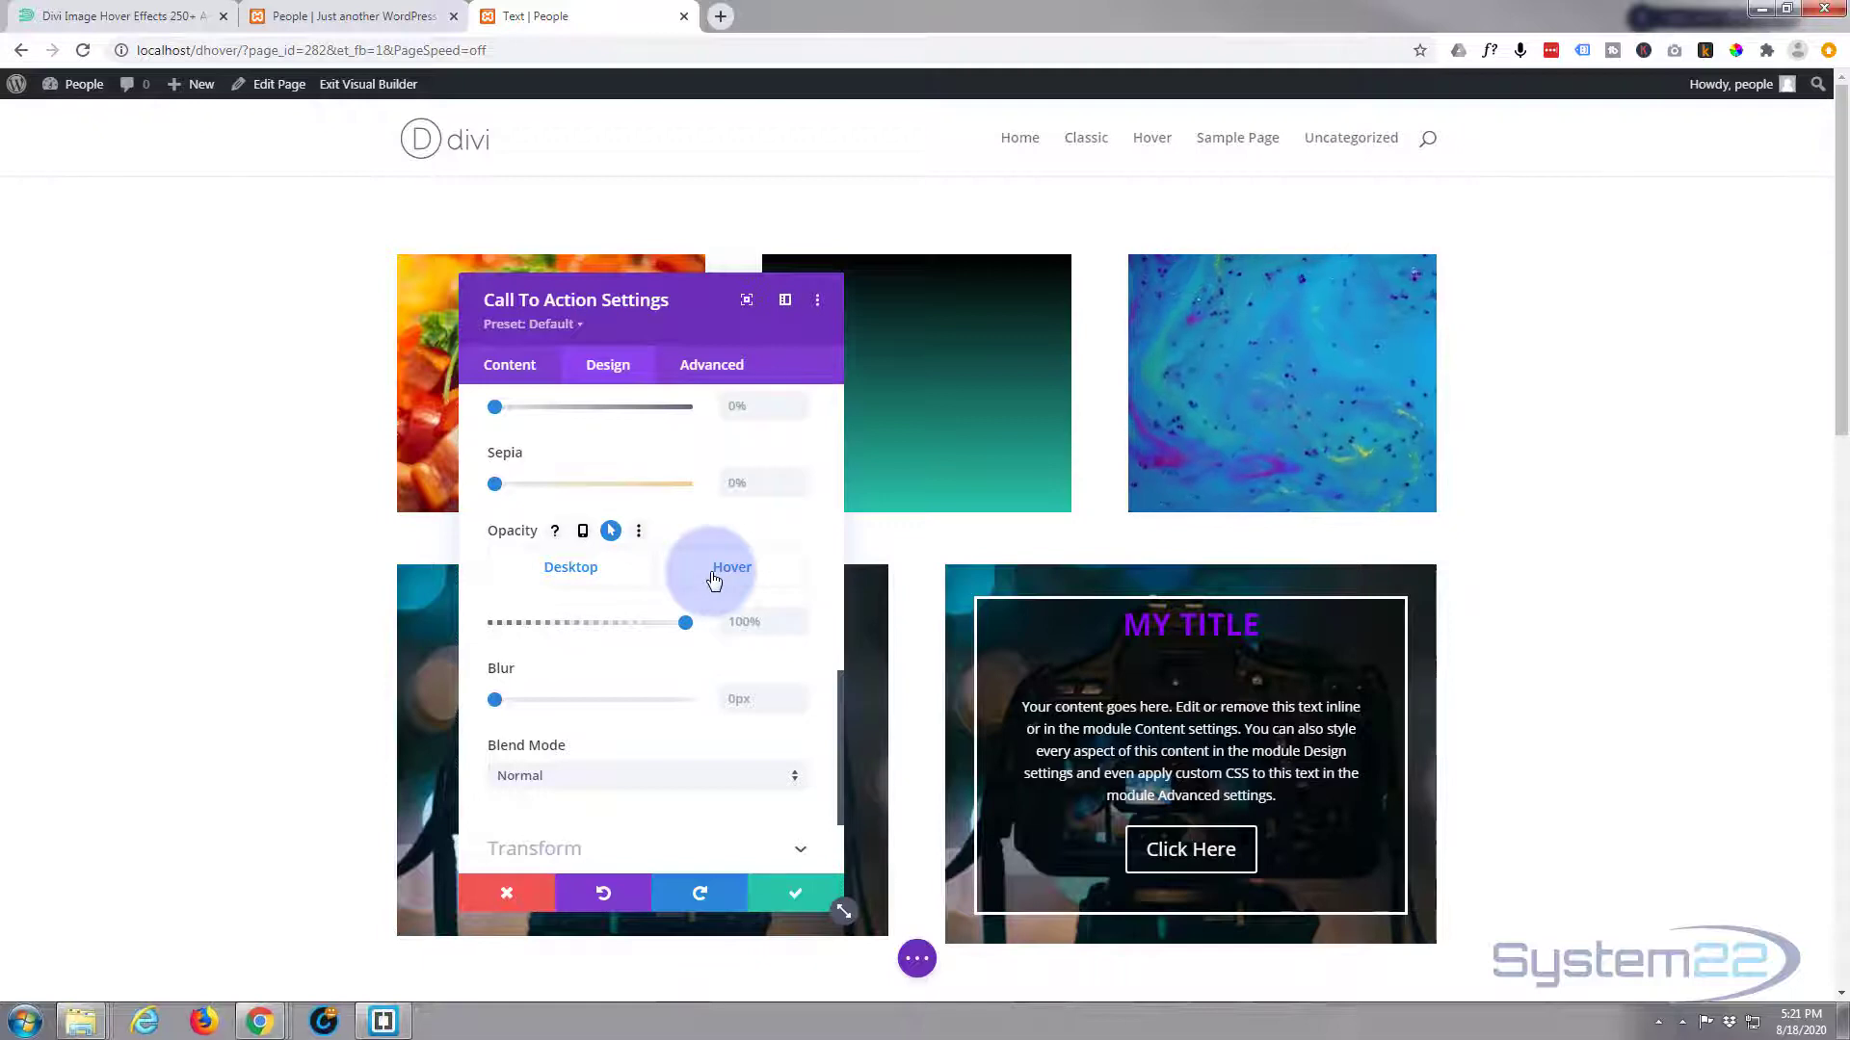
{"action": "left_click", "coordinate": [560, 569]}
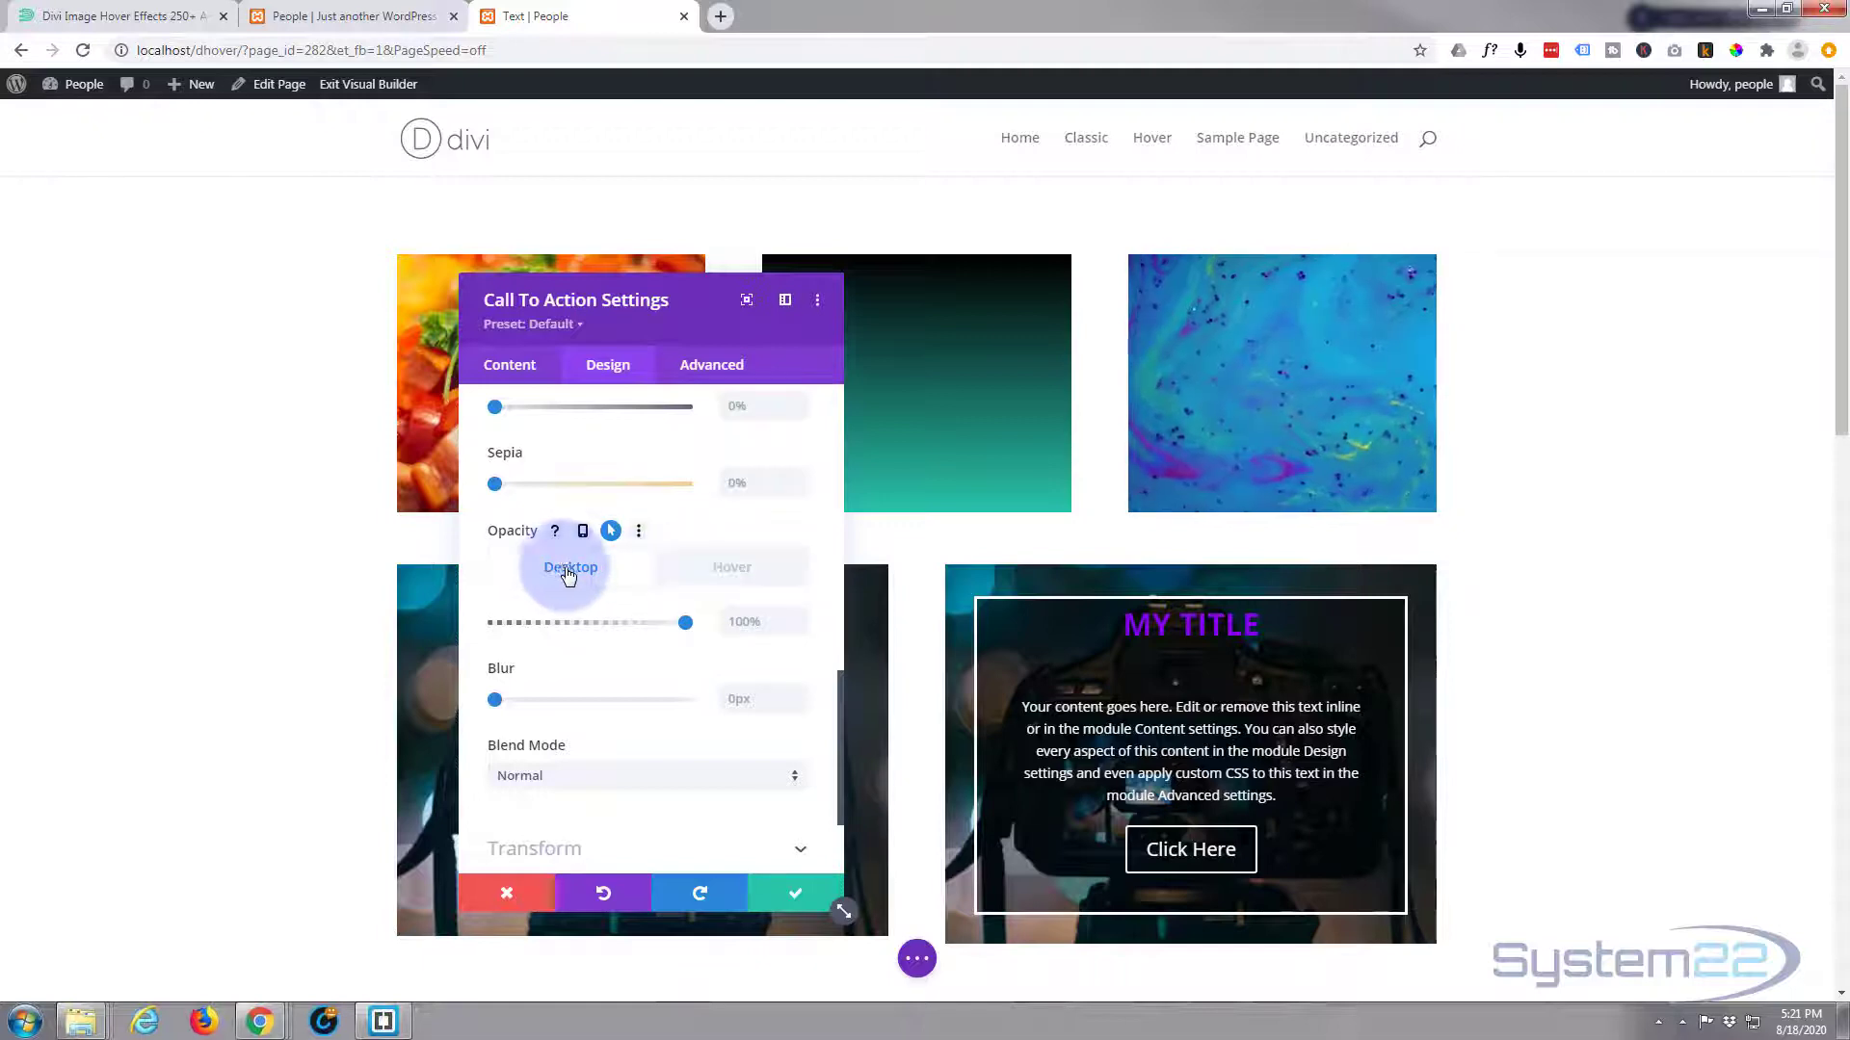
{"action": "left_click_drag", "start_coordinate": [684, 623], "coordinate": [453, 621]}
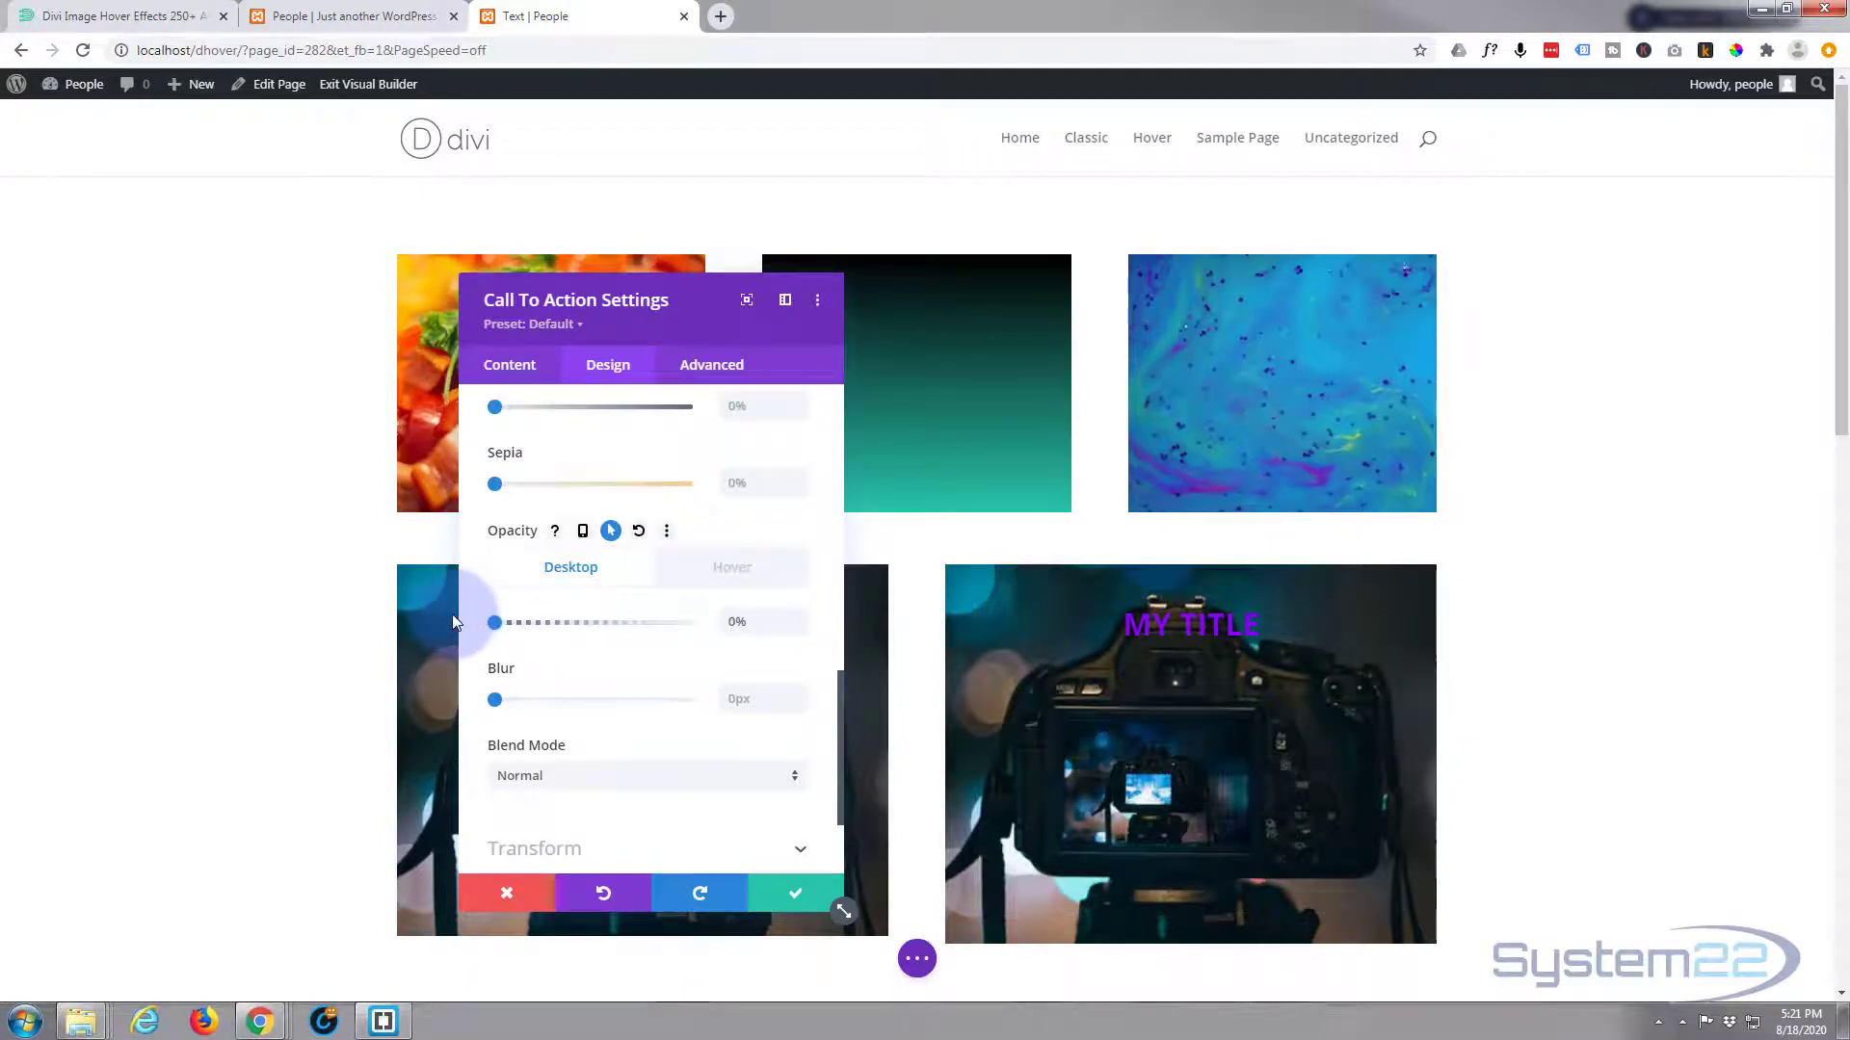
Set the Call To Action module's hover opacity to 100% and compare its desktop and hover states
{"action": "left_click", "coordinate": [724, 570]}
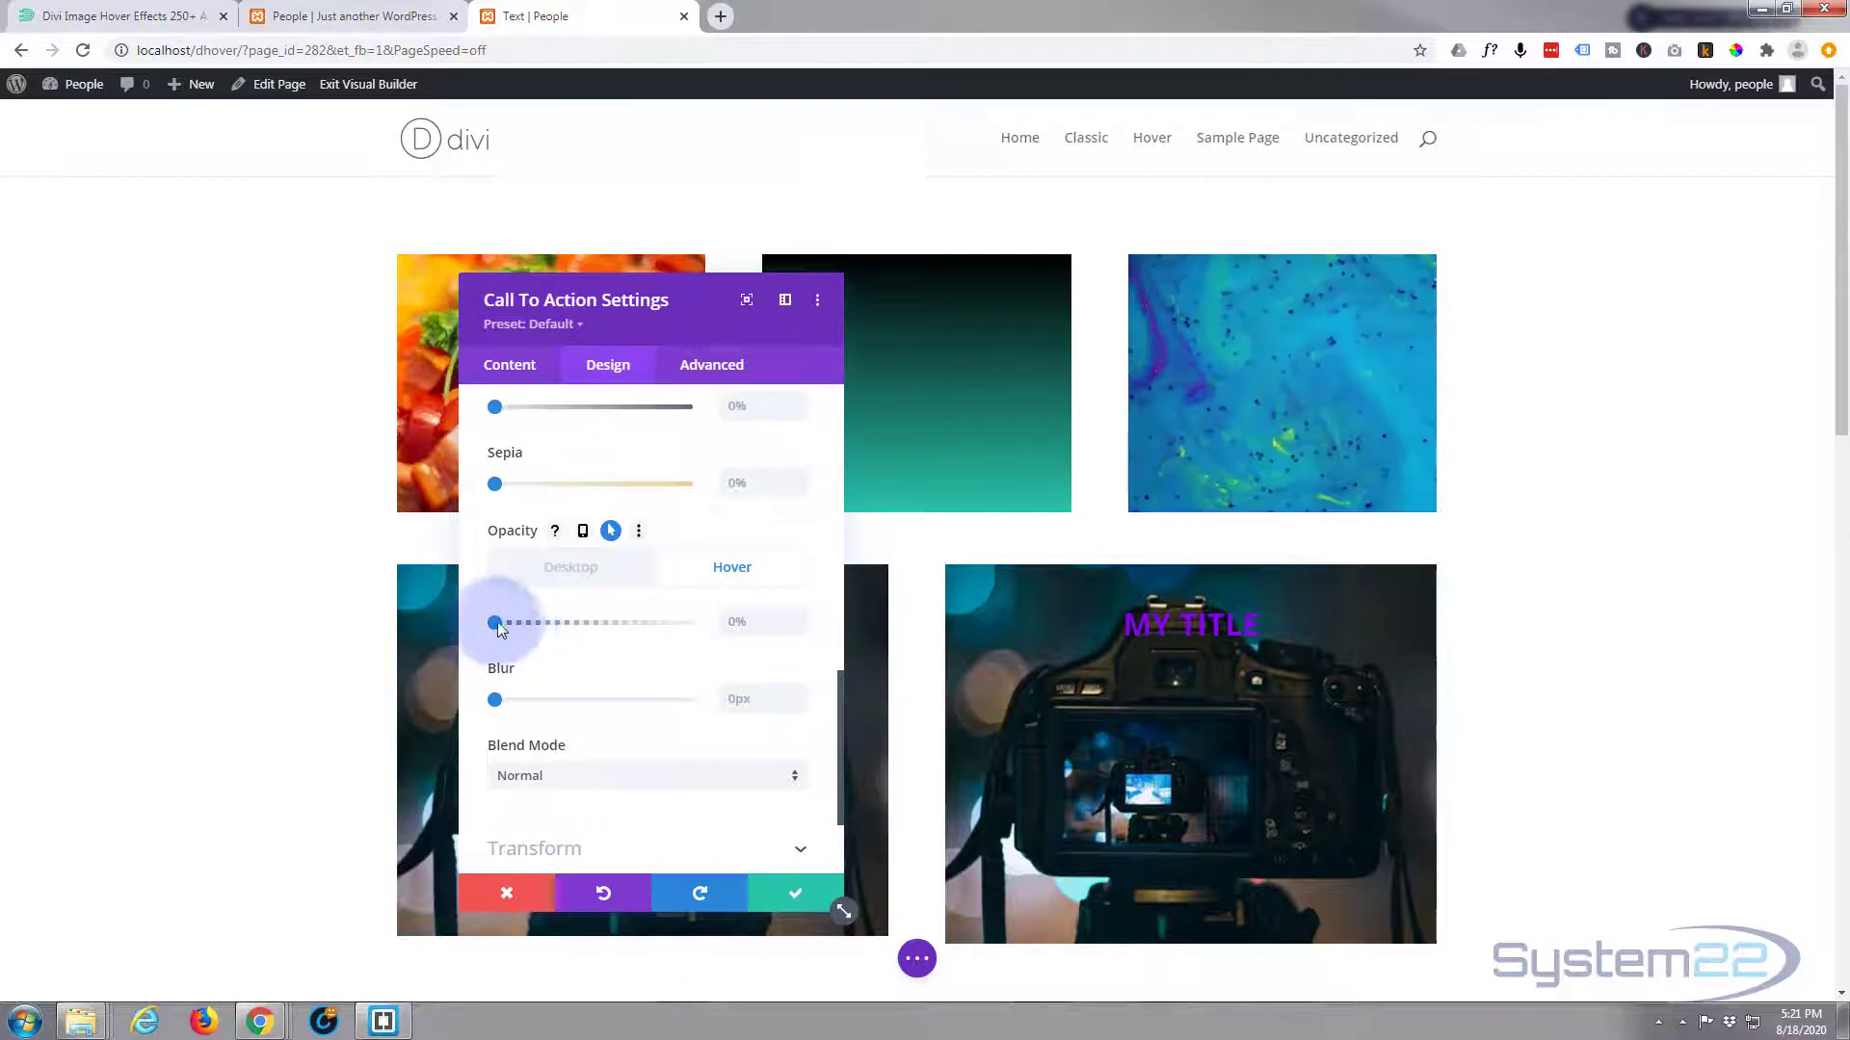
{"action": "left_click_drag", "start_coordinate": [495, 623], "coordinate": [703, 627]}
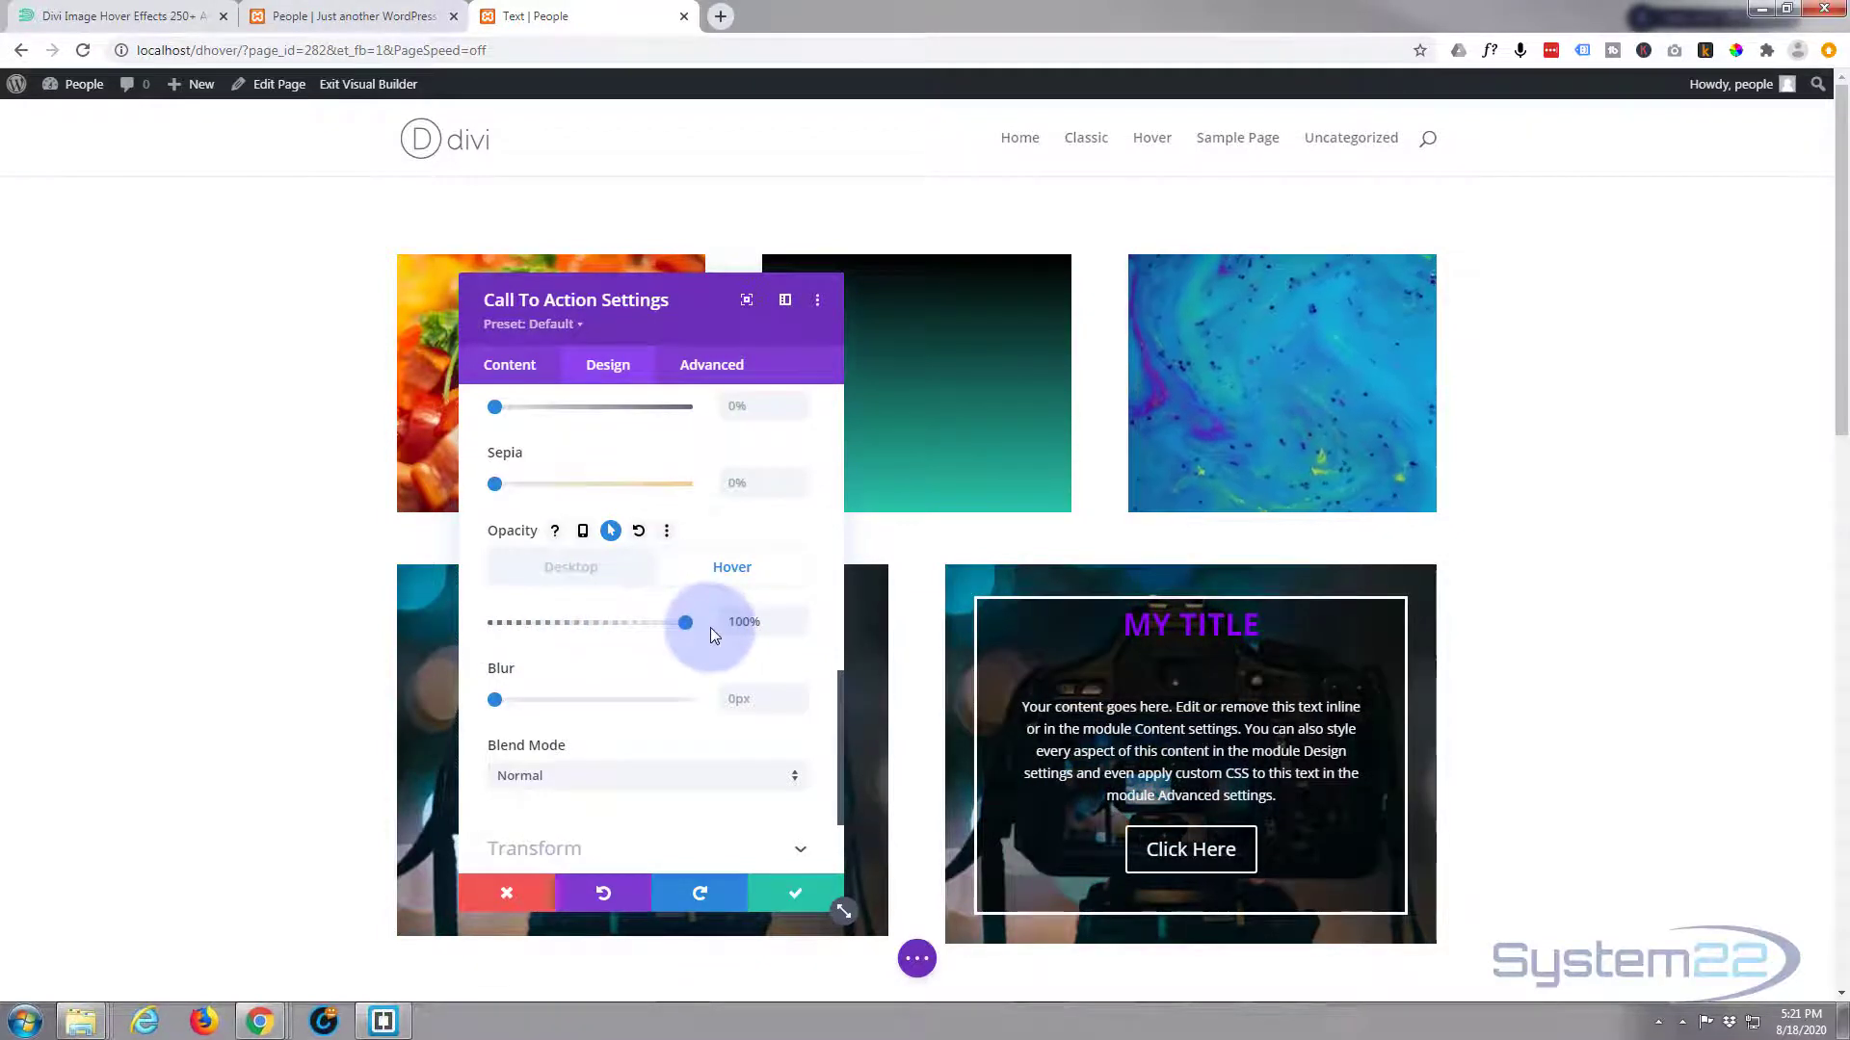
{"action": "left_click", "coordinate": [606, 578]}
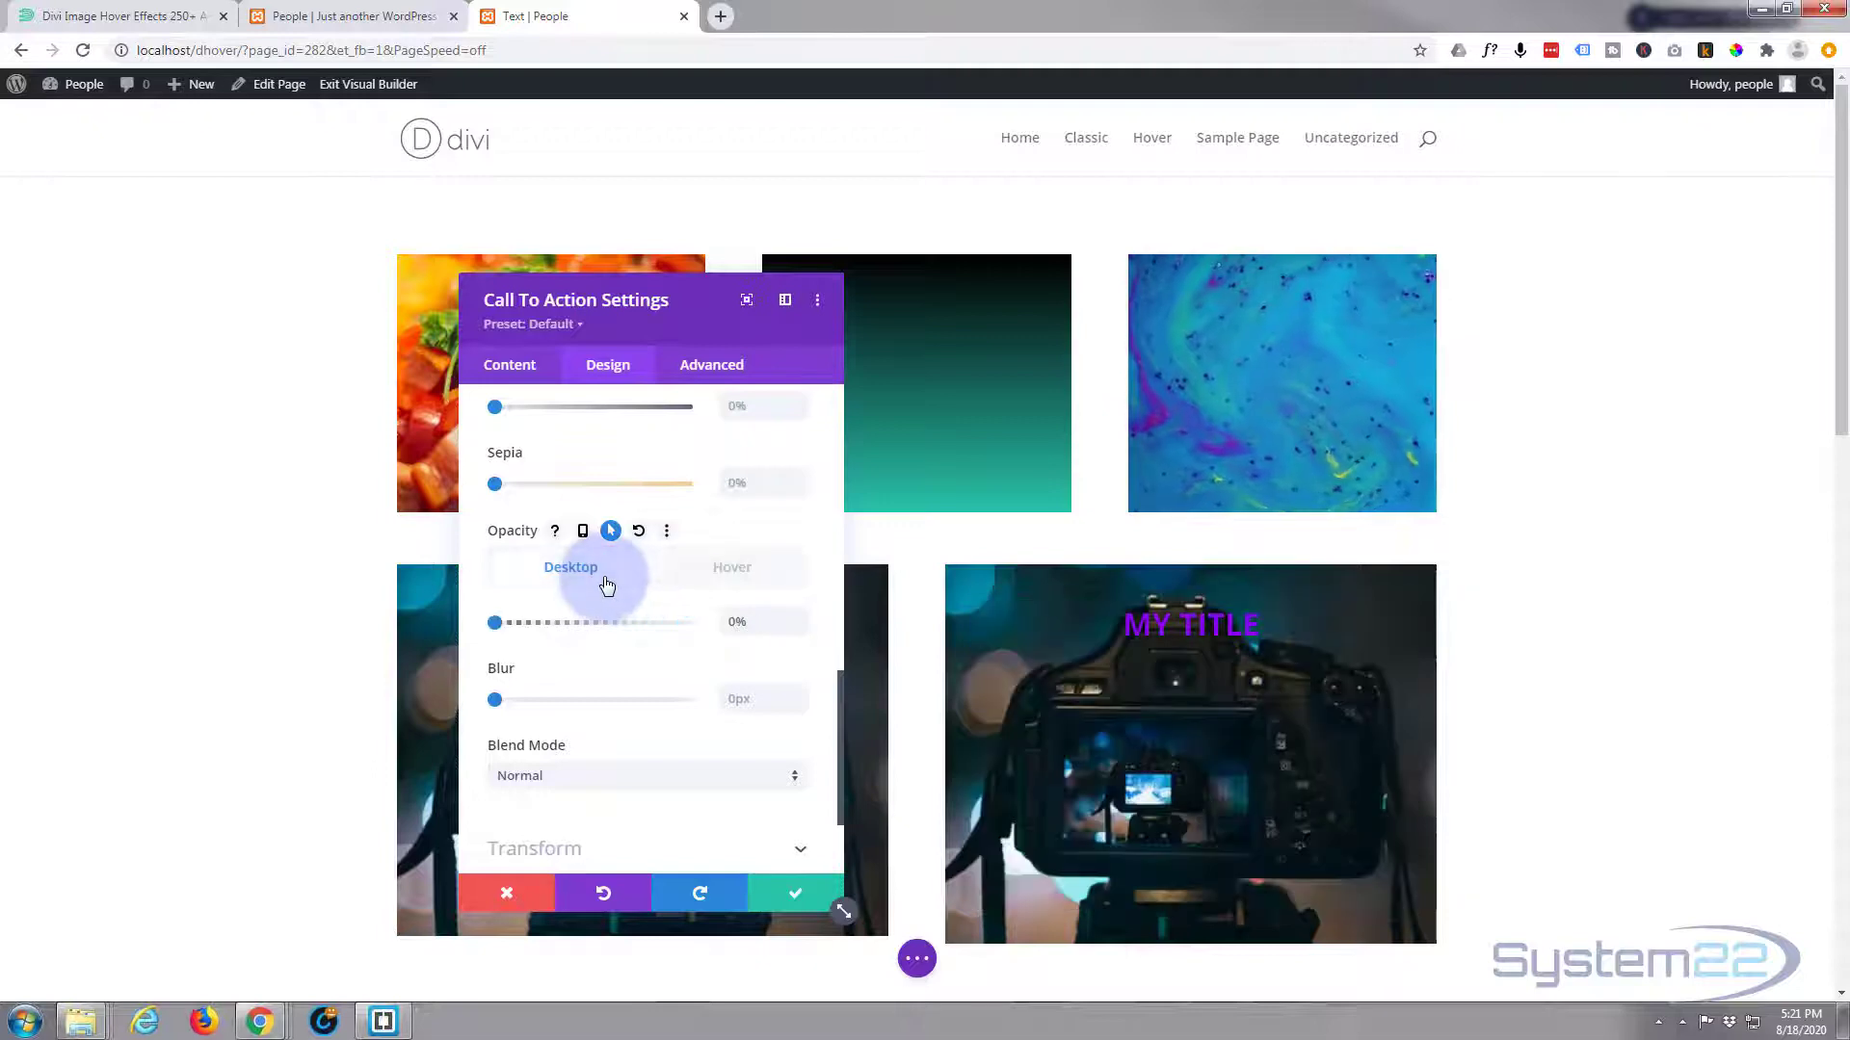
{"action": "left_click", "coordinate": [736, 578]}
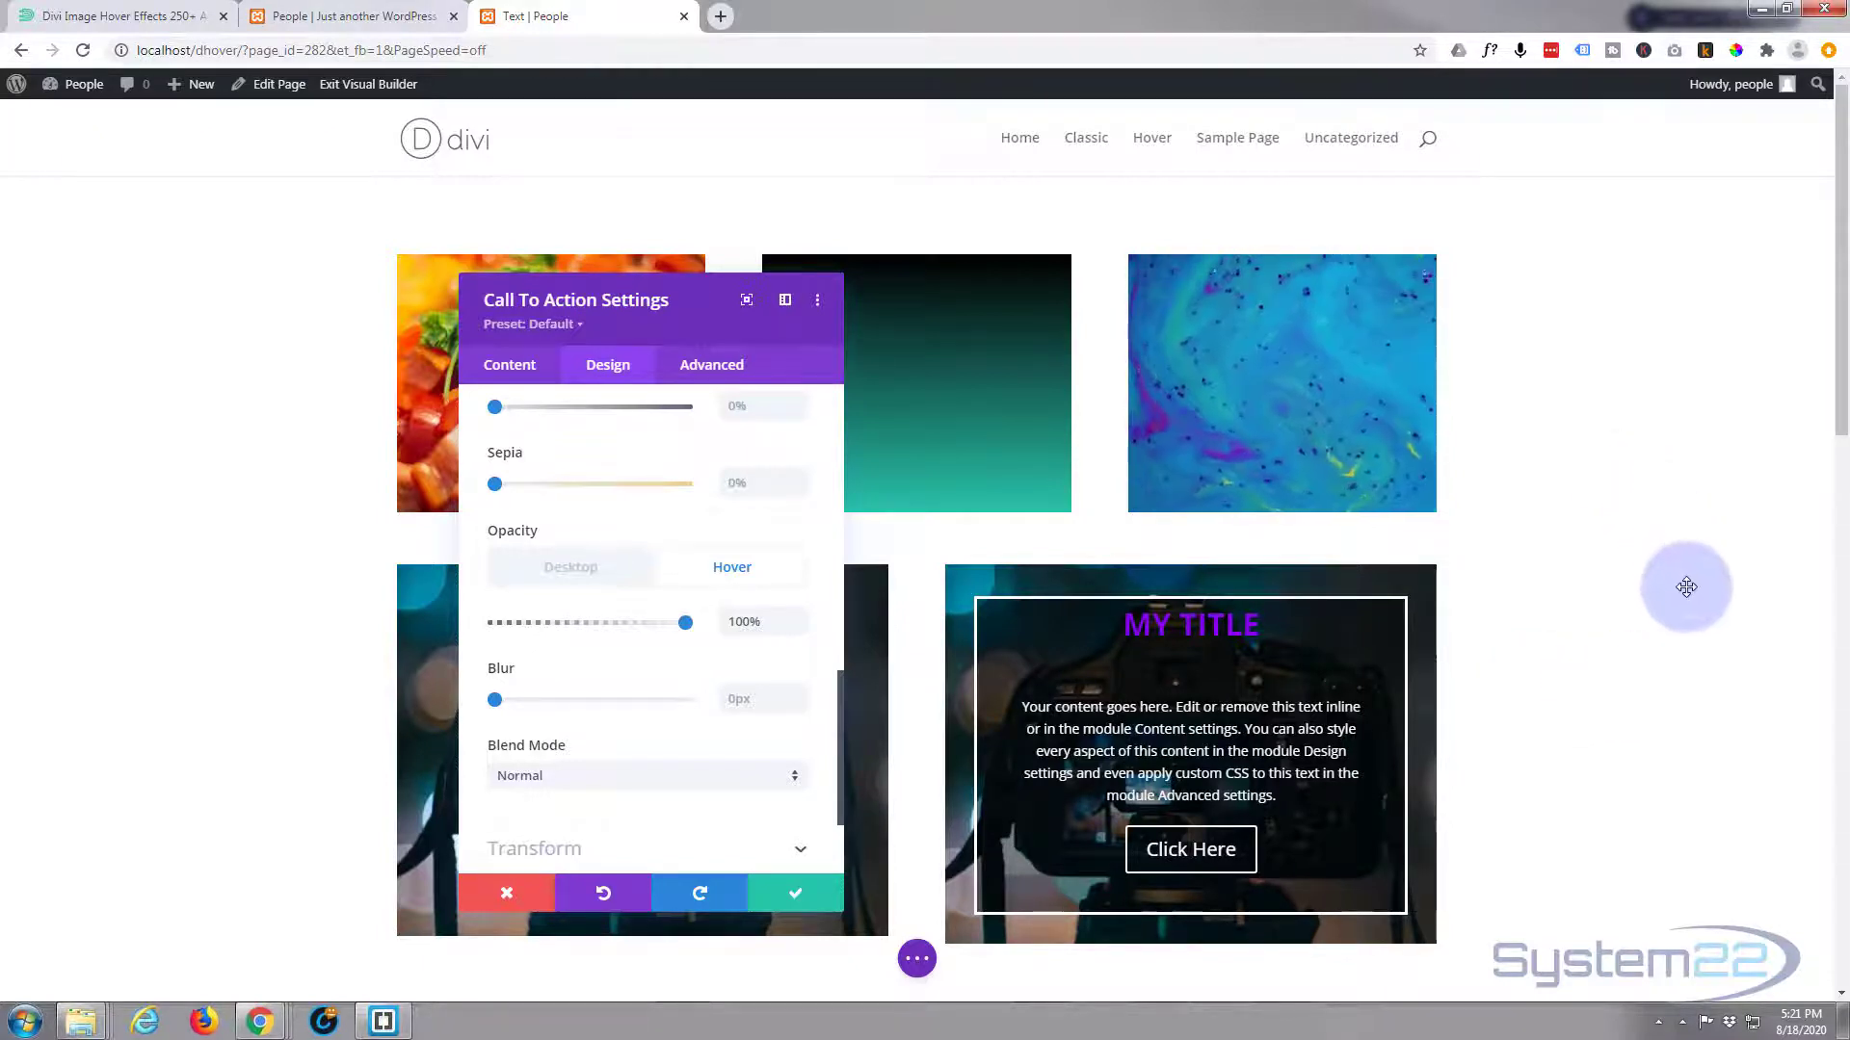
Set the Call To Action module's transition duration to 1200ms and speed curve to Ease-In-Out, and save the module settings
{"action": "left_click", "coordinate": [706, 372]}
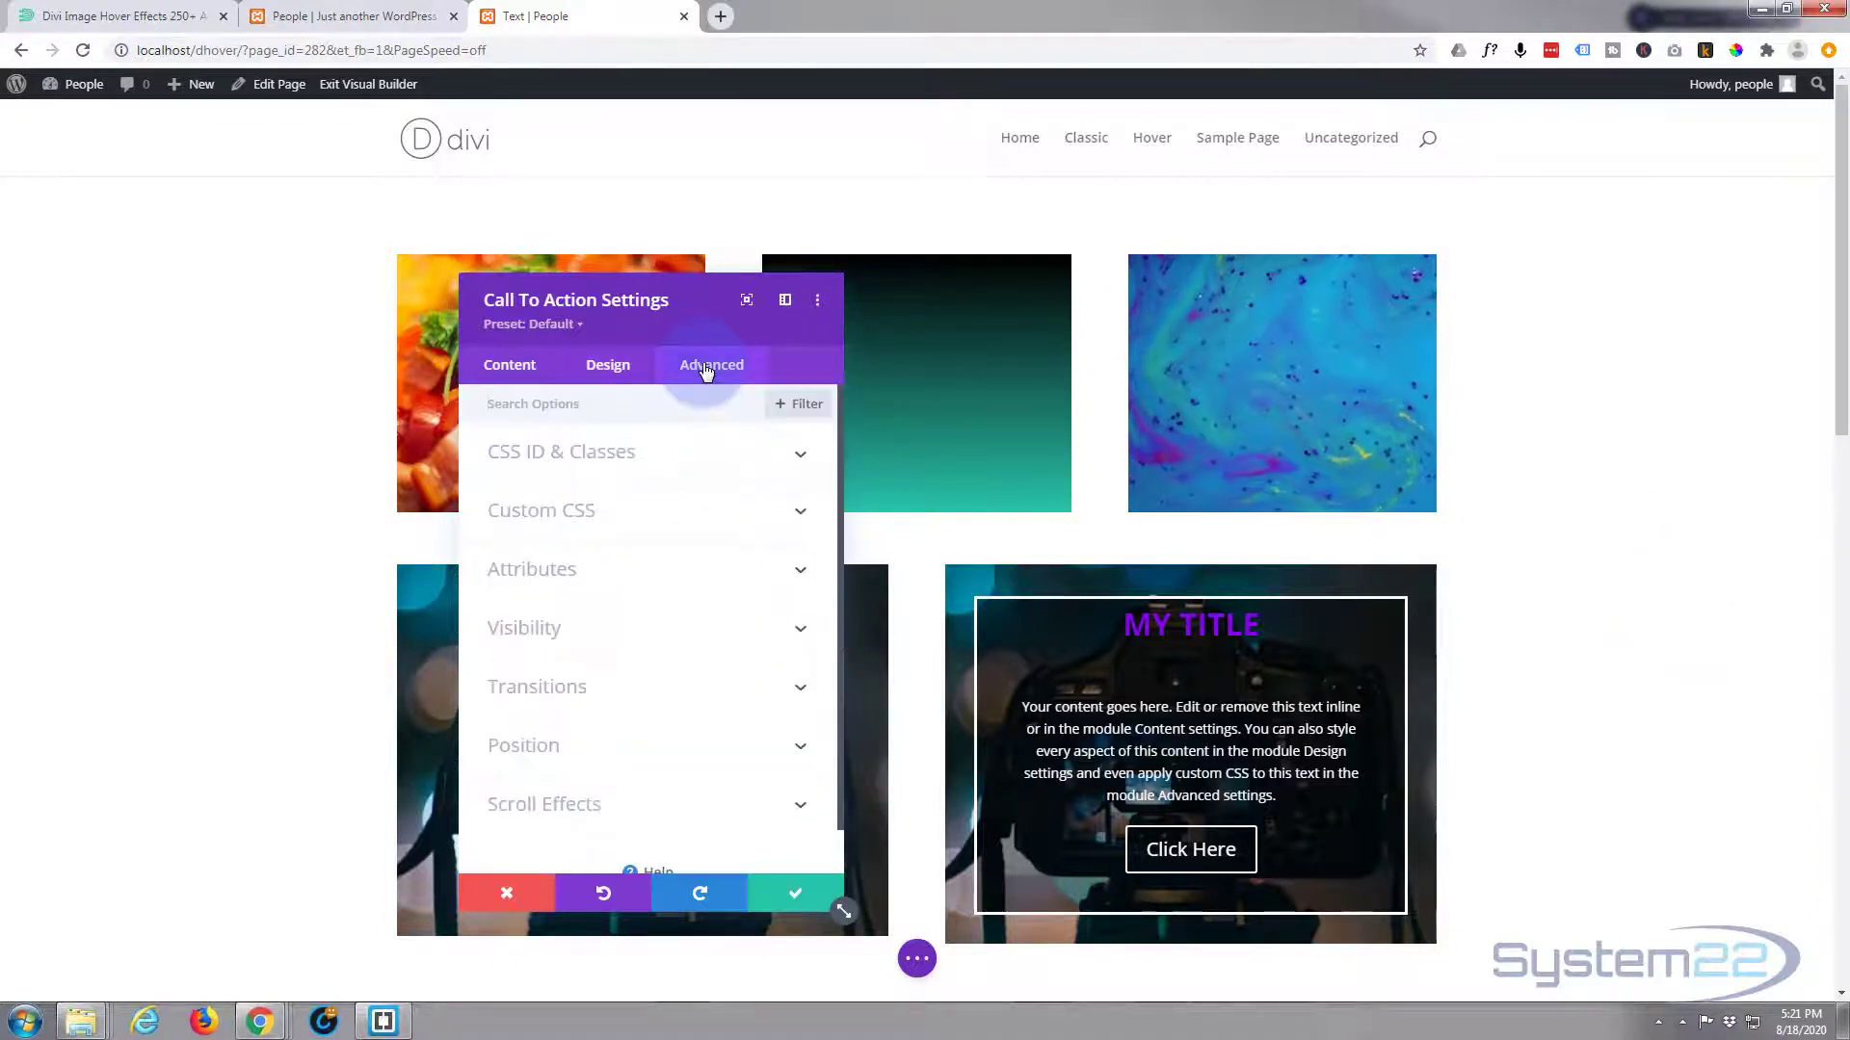
{"action": "scroll", "coordinate": [690, 502], "scroll_direction": "down", "scroll_amount": 1}
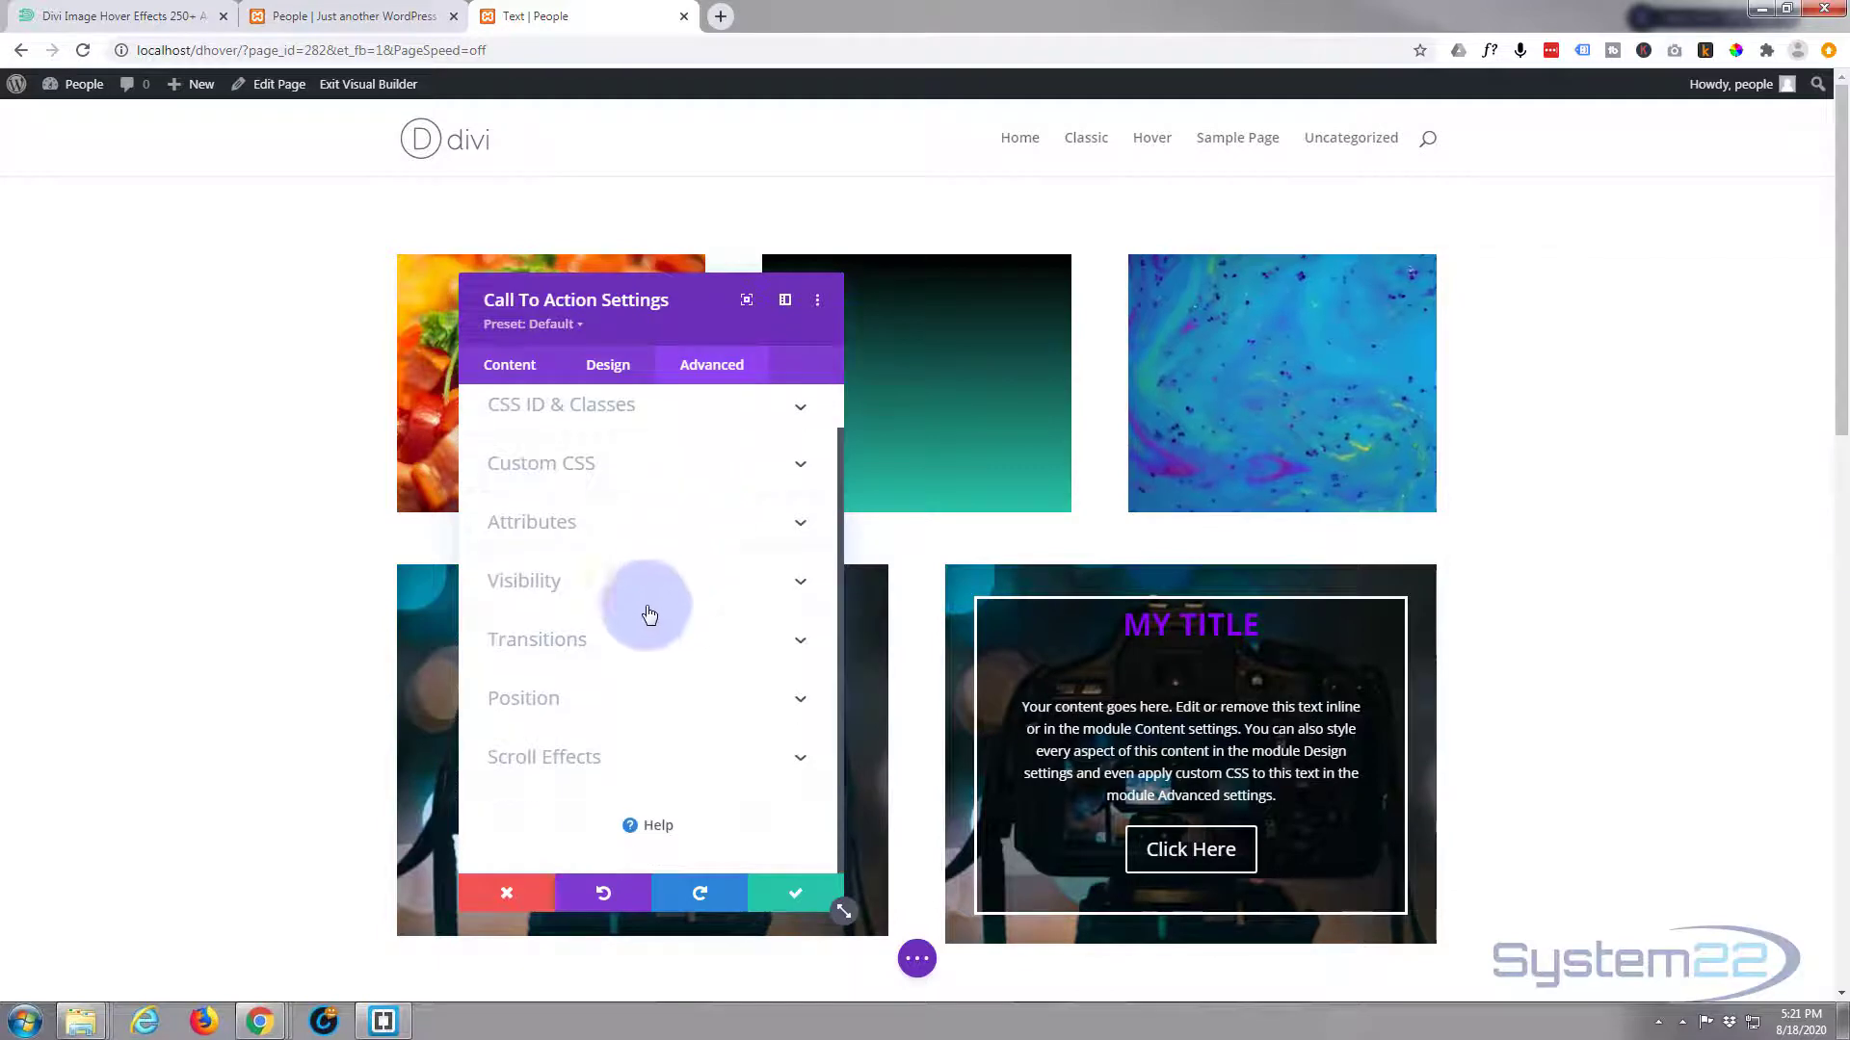
{"action": "left_click", "coordinate": [681, 639]}
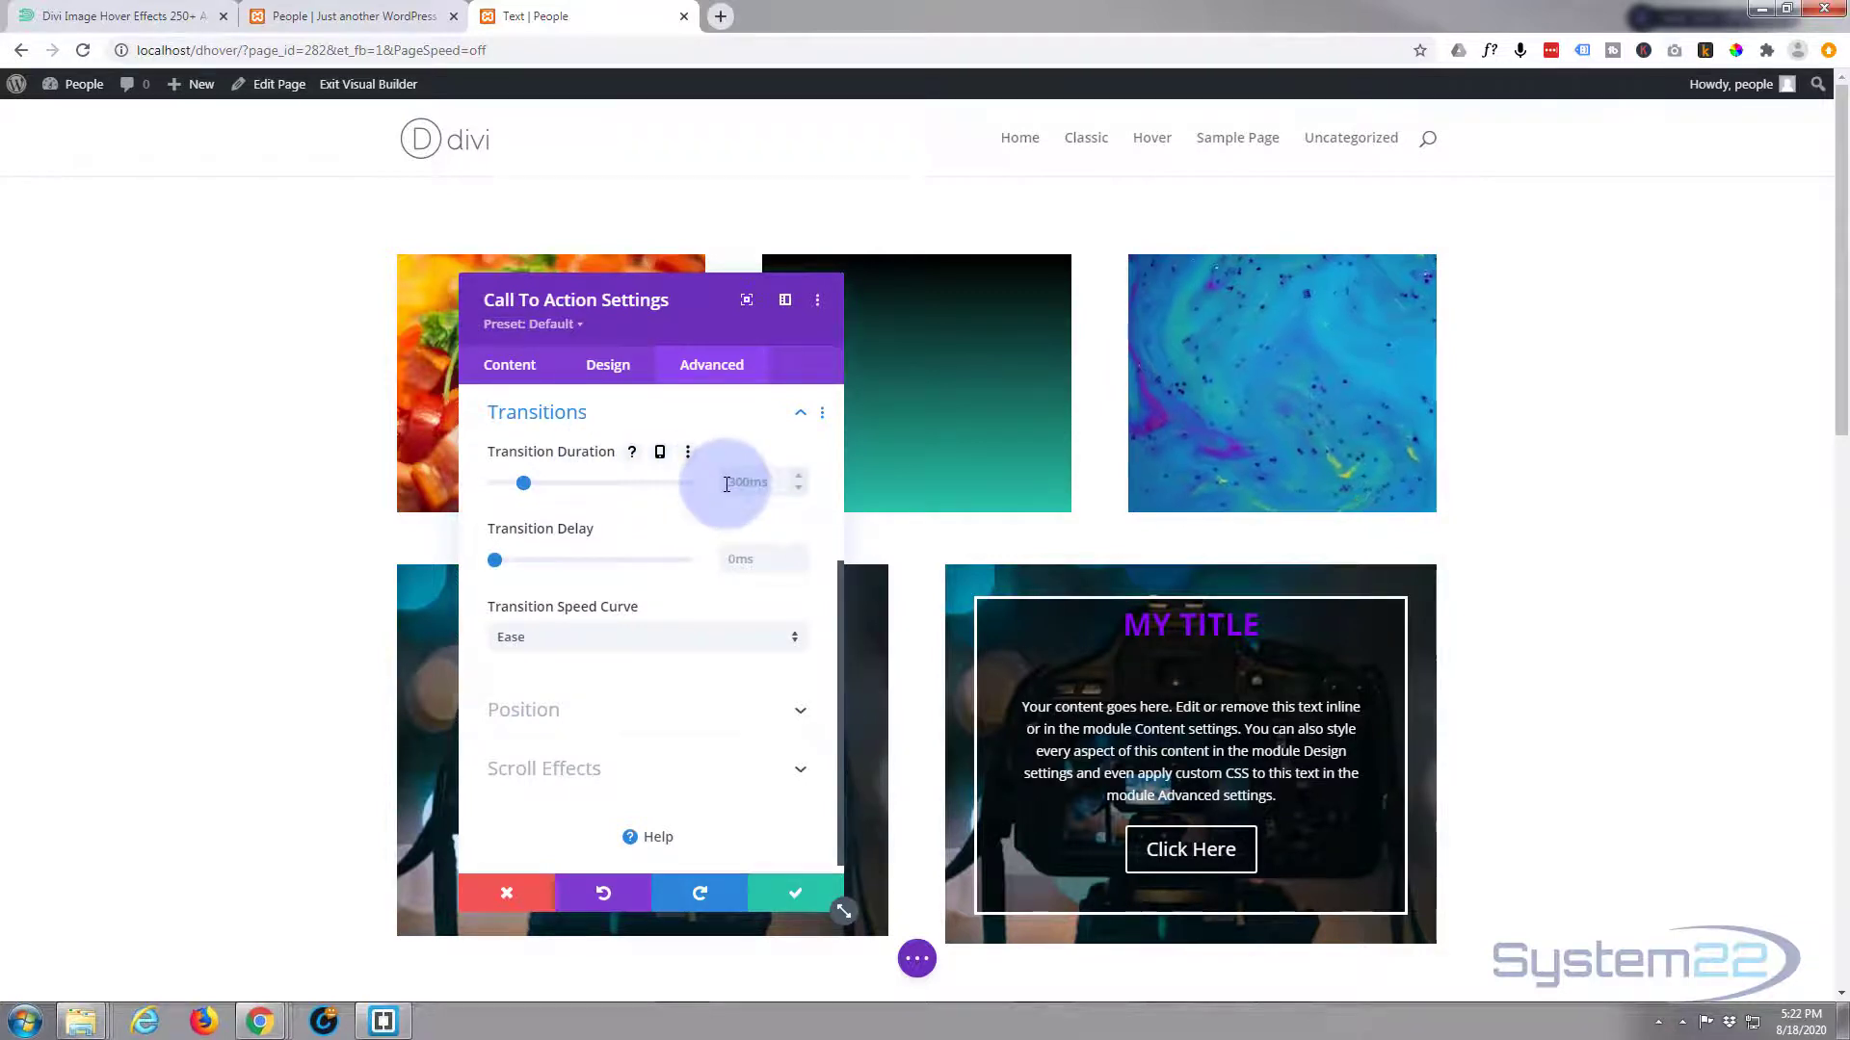
{"action": "left_click_drag", "start_coordinate": [523, 483], "coordinate": [610, 495]}
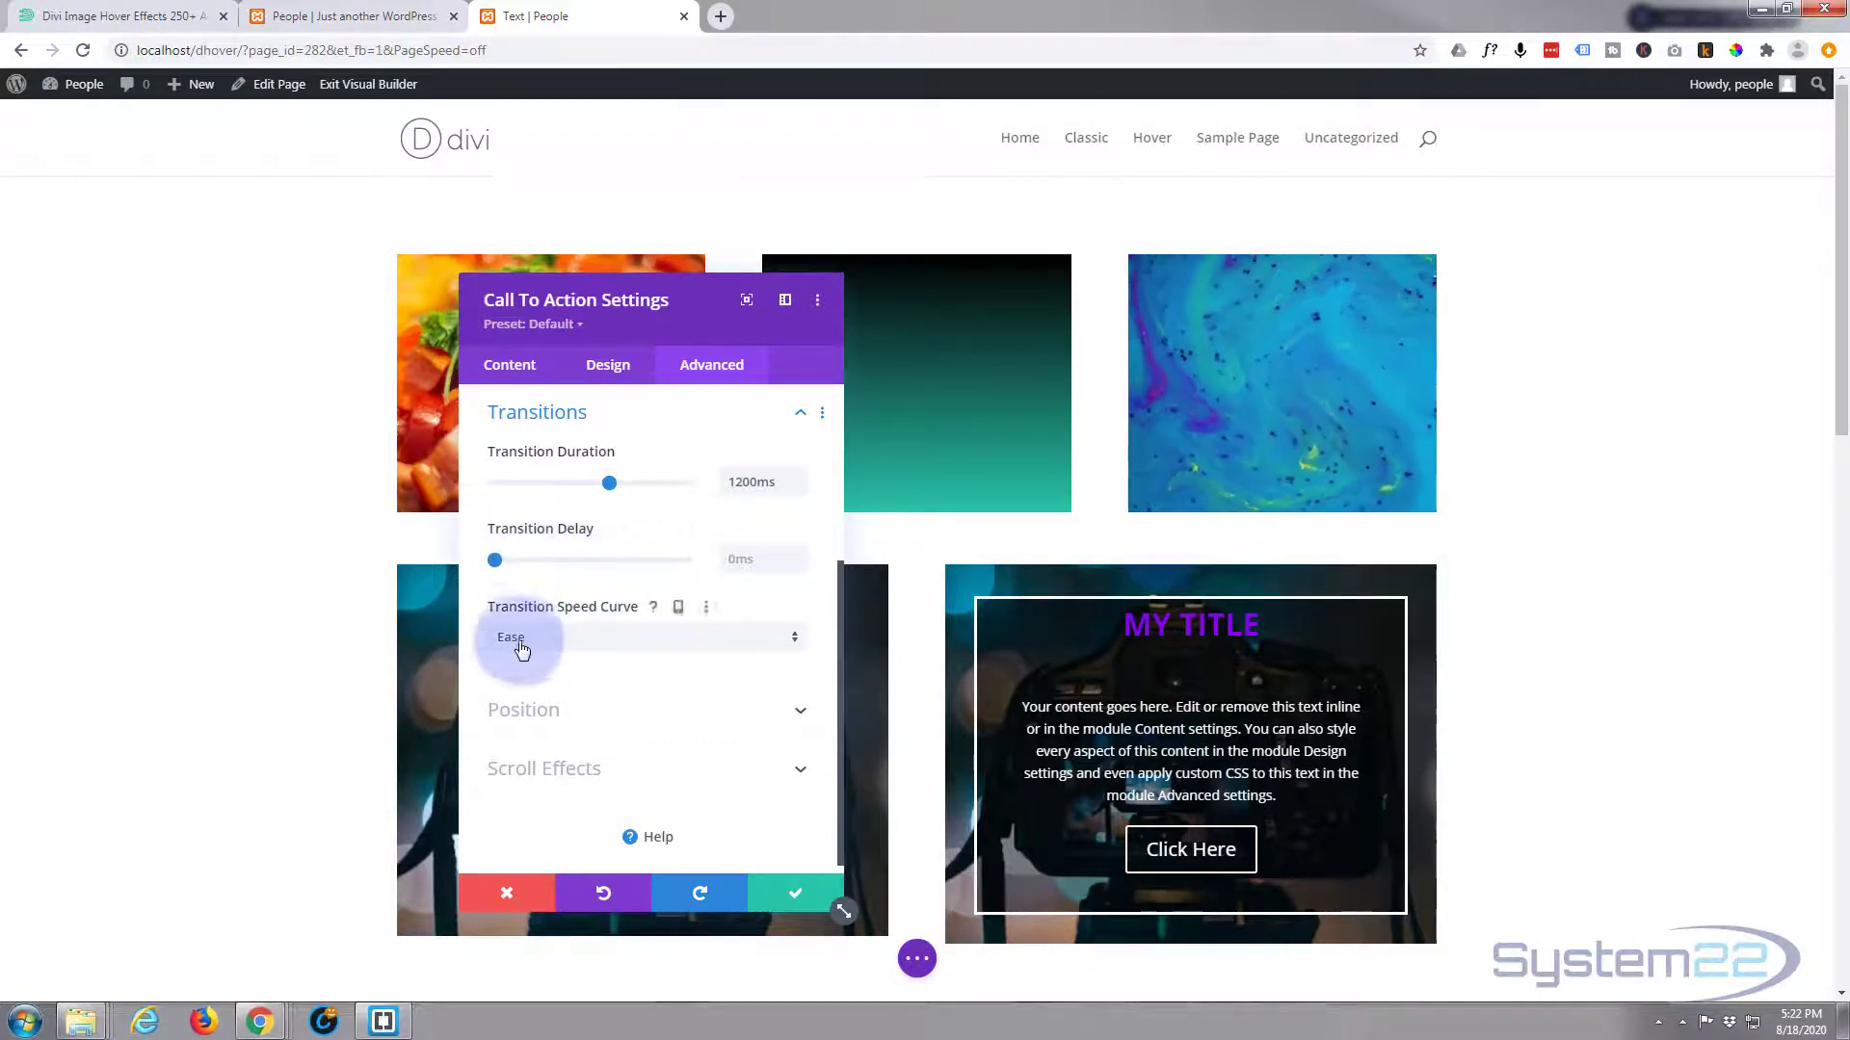
{"action": "left_click", "coordinate": [609, 640]}
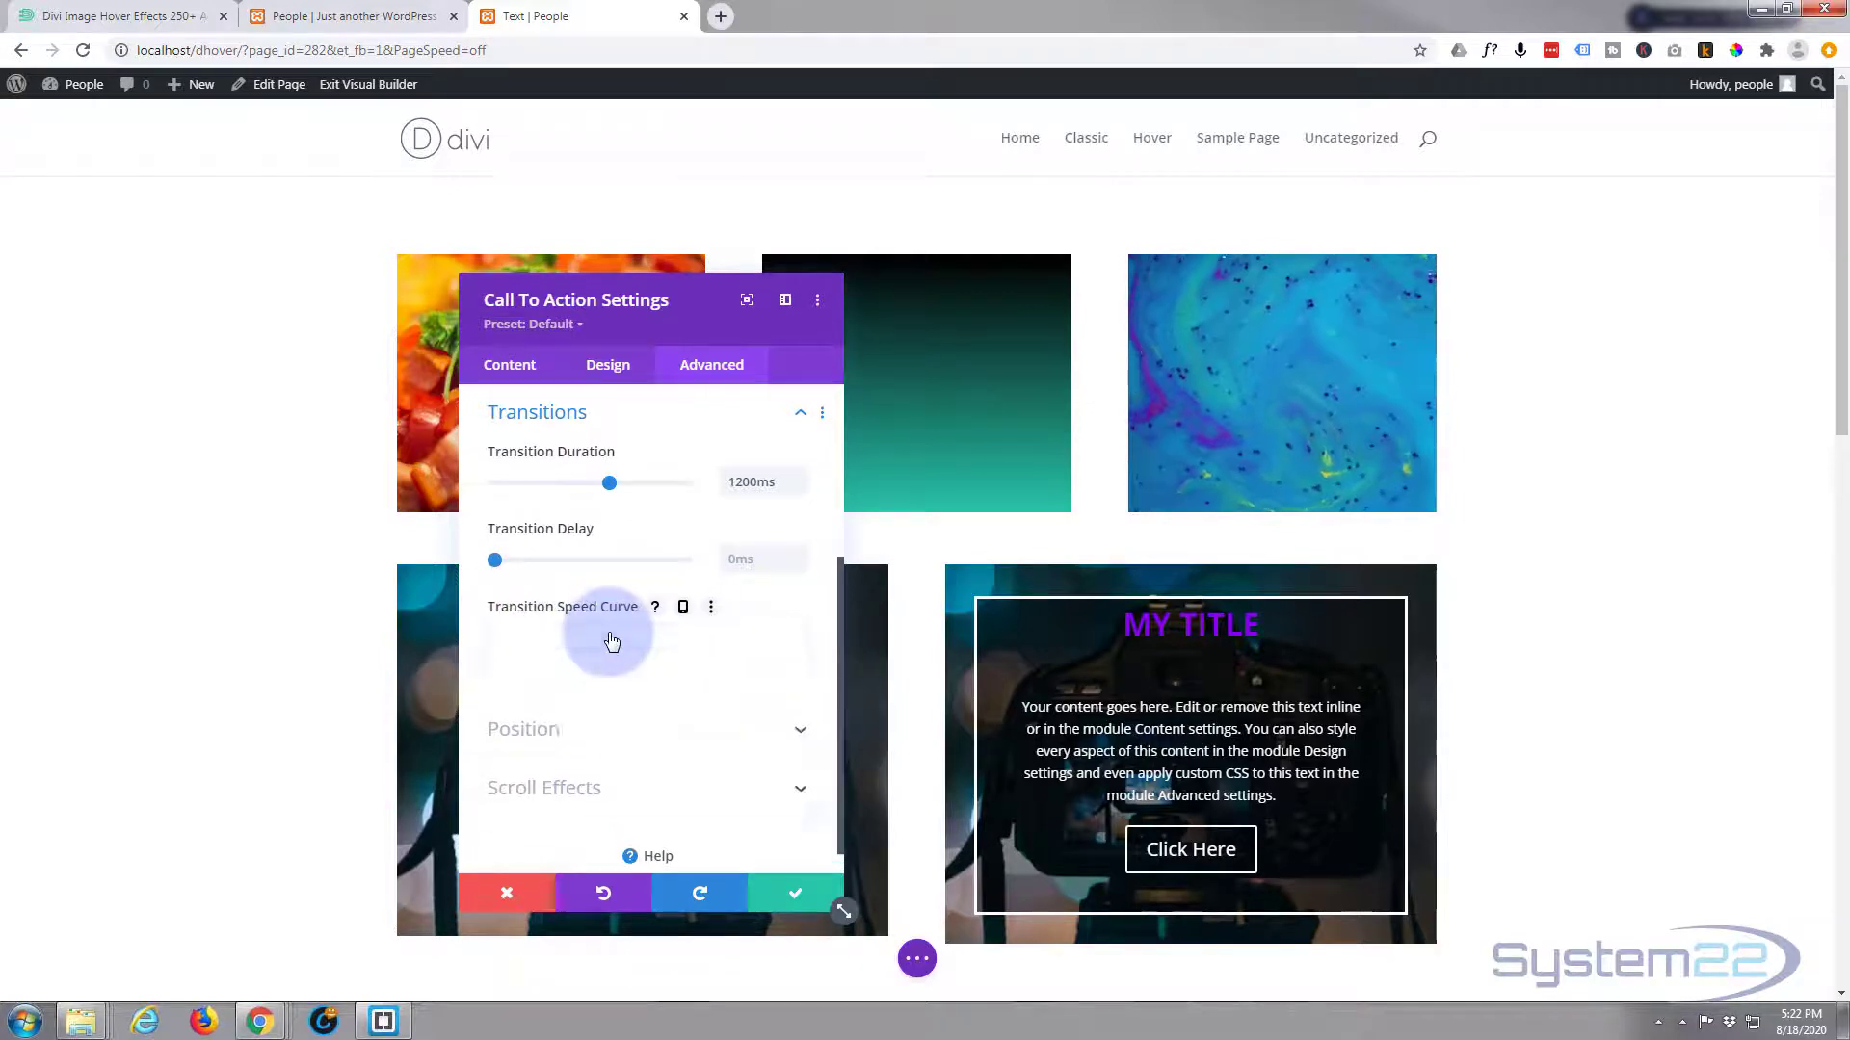
{"action": "left_click", "coordinate": [573, 658]}
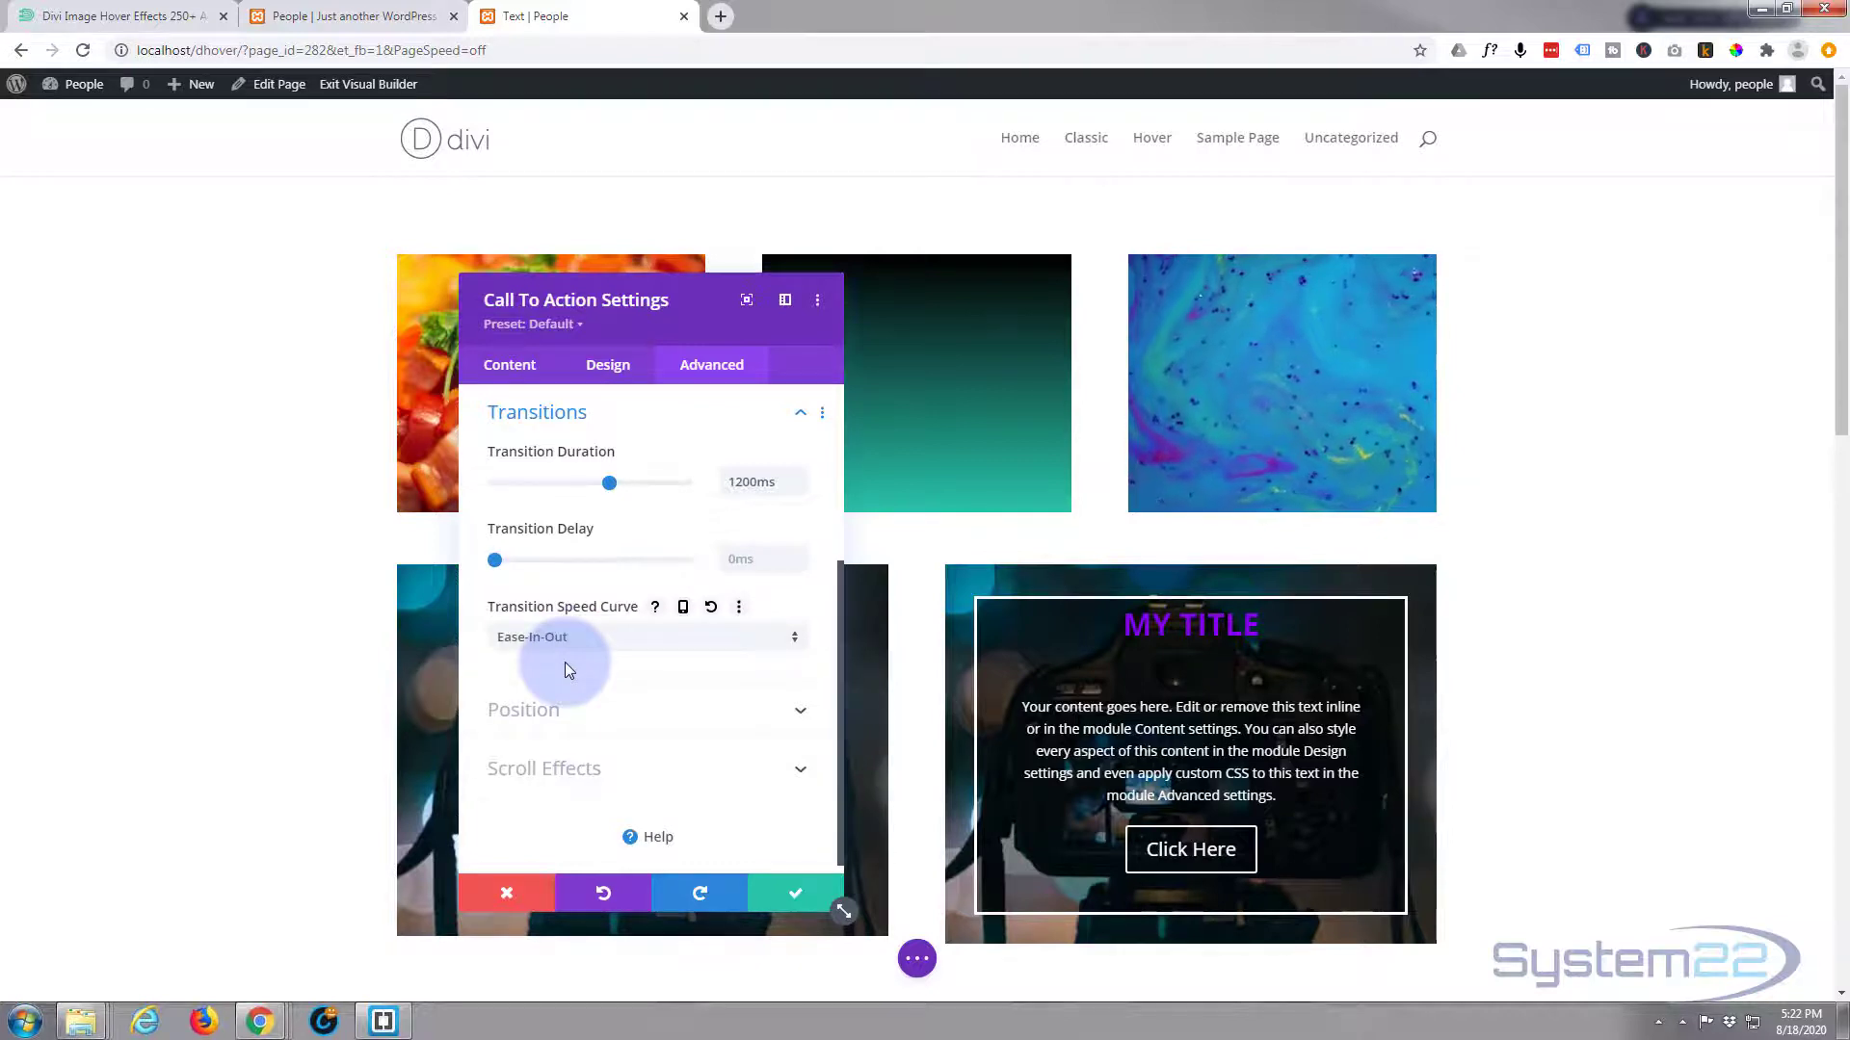
{"action": "left_click", "coordinate": [583, 646]}
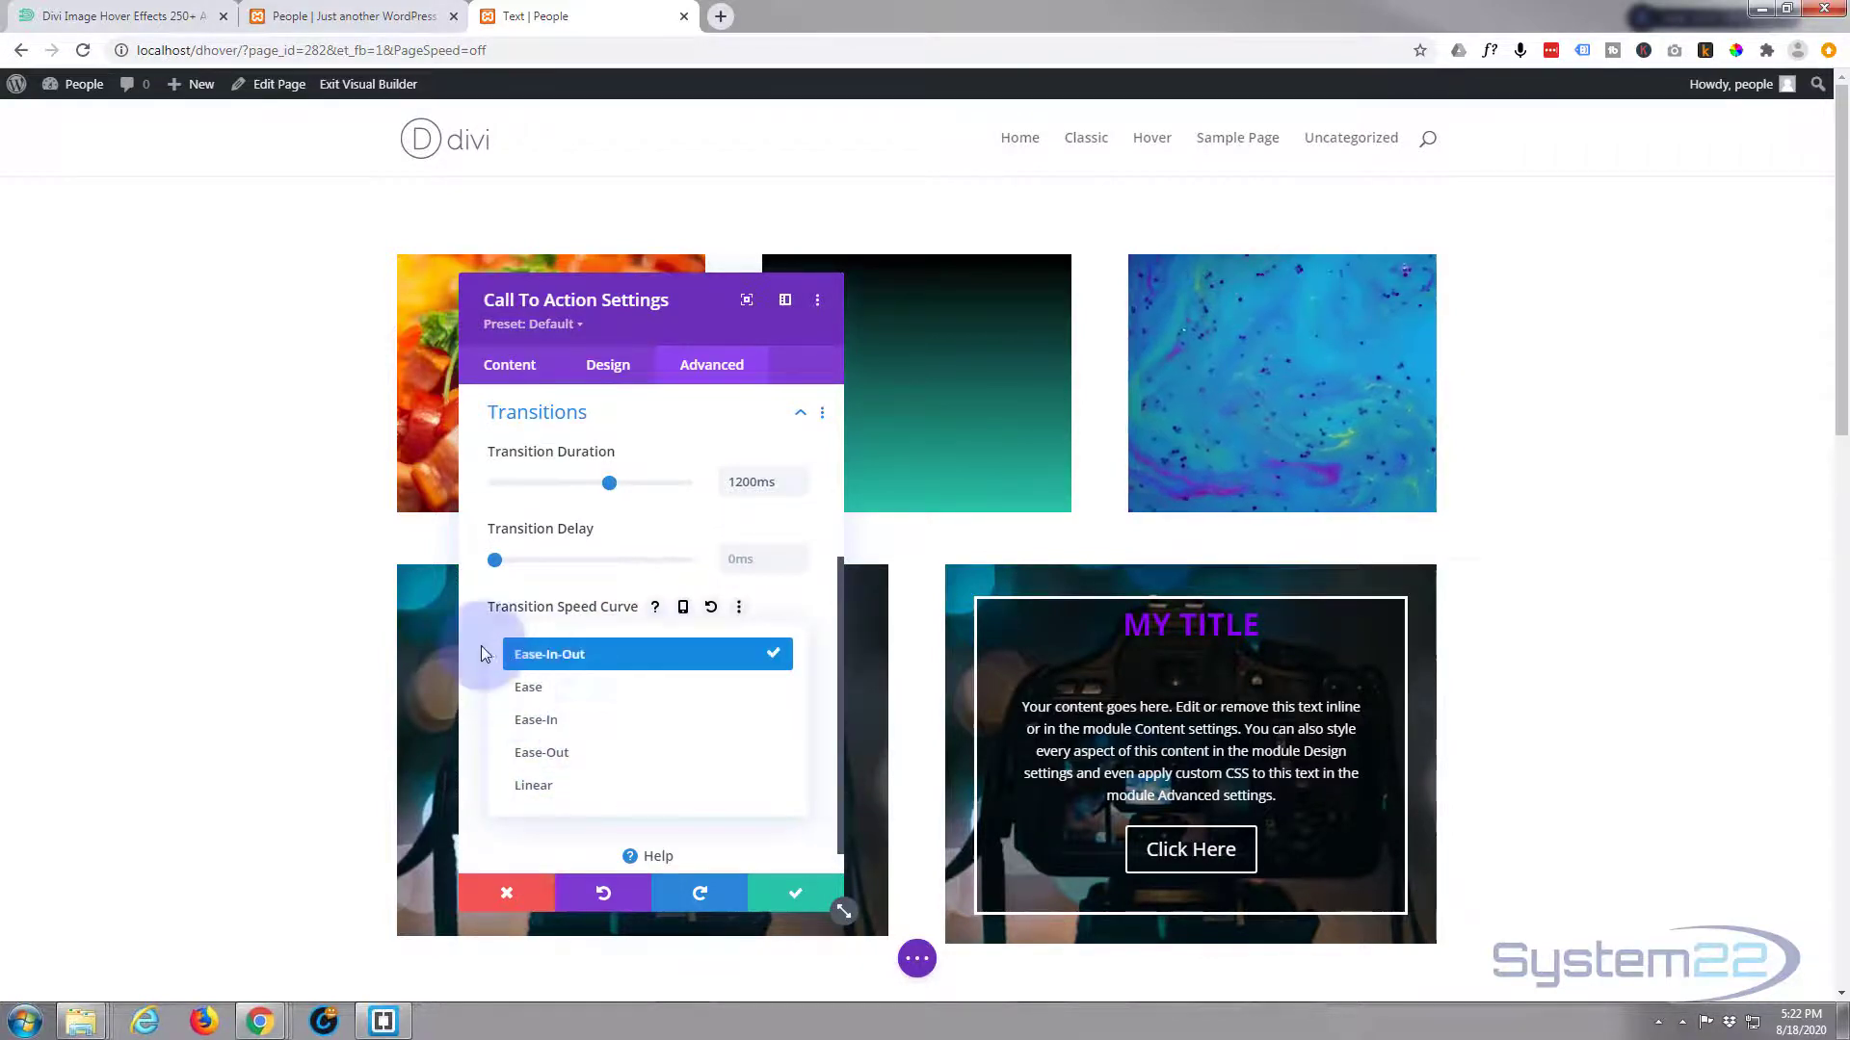
{"action": "left_click", "coordinate": [476, 575]}
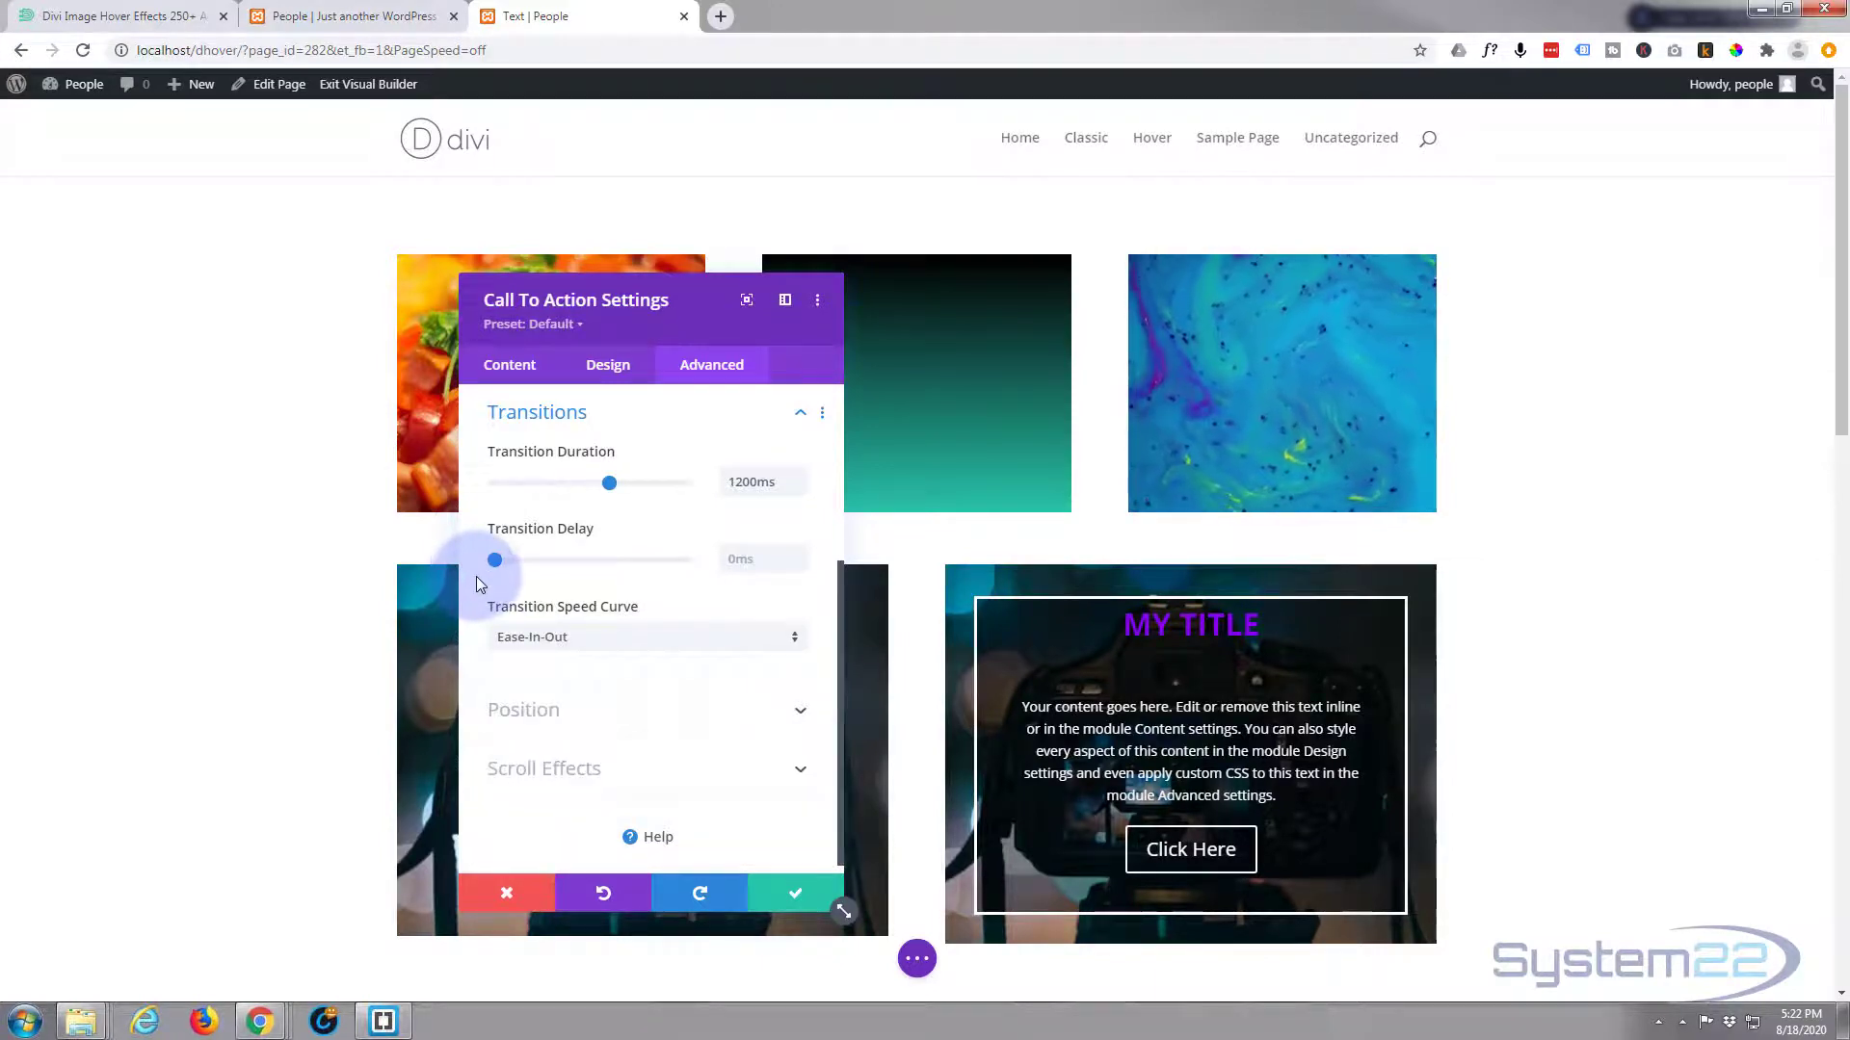
{"action": "left_click", "coordinate": [798, 896]}
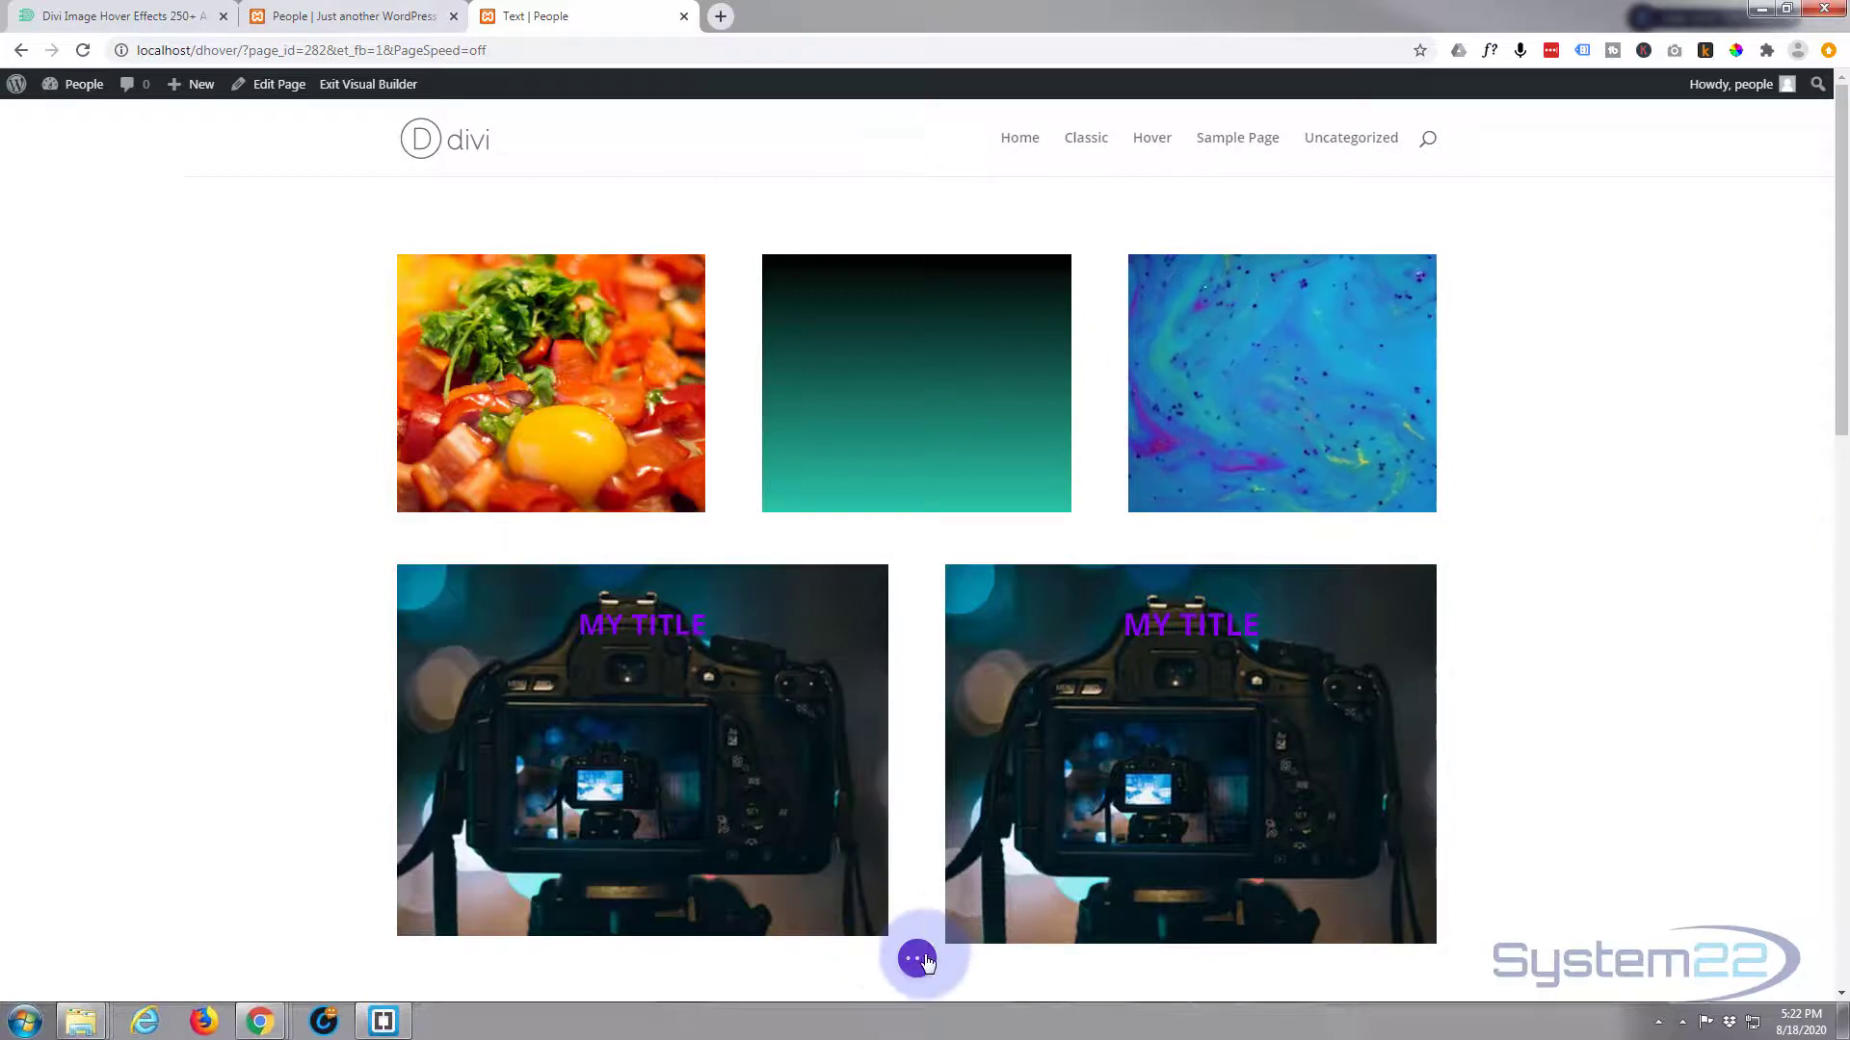
Save the page as a draft and exit the Visual Builder to test the Call To Action's hover transition
{"action": "left_click", "coordinate": [917, 959]}
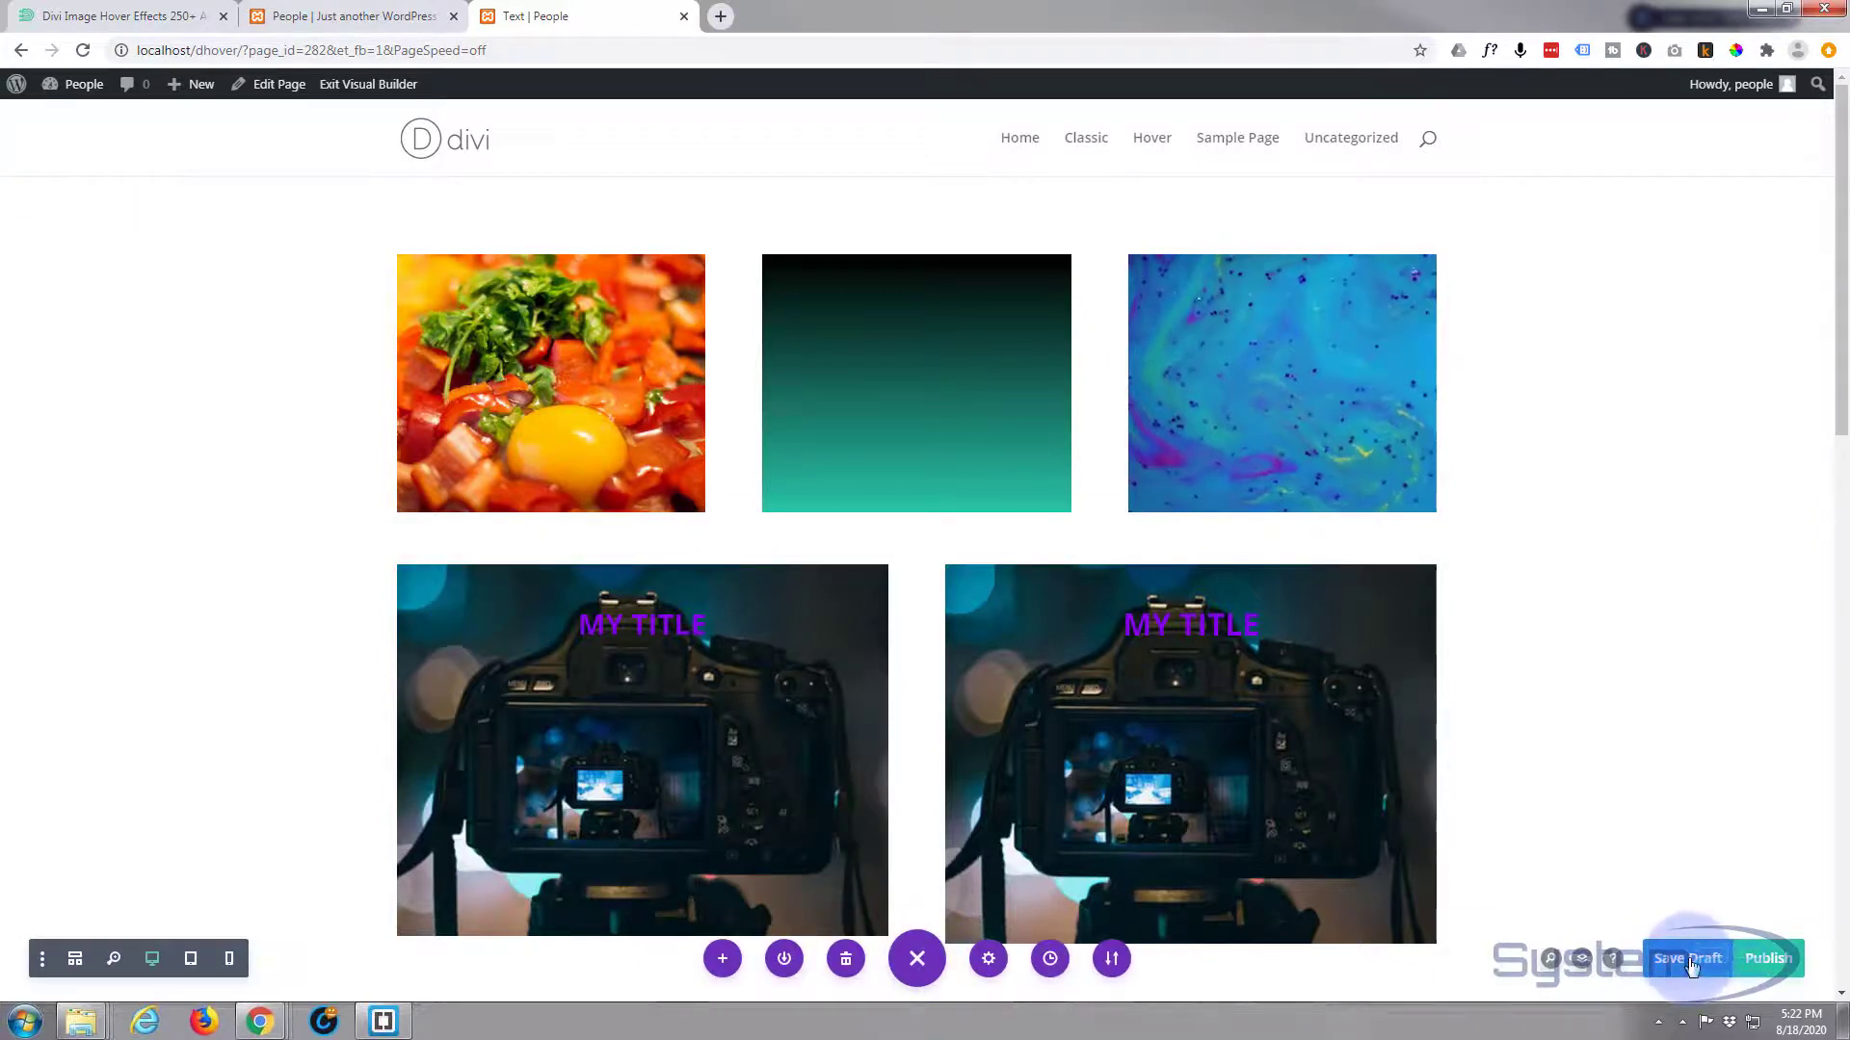
{"action": "left_click", "coordinate": [1687, 959]}
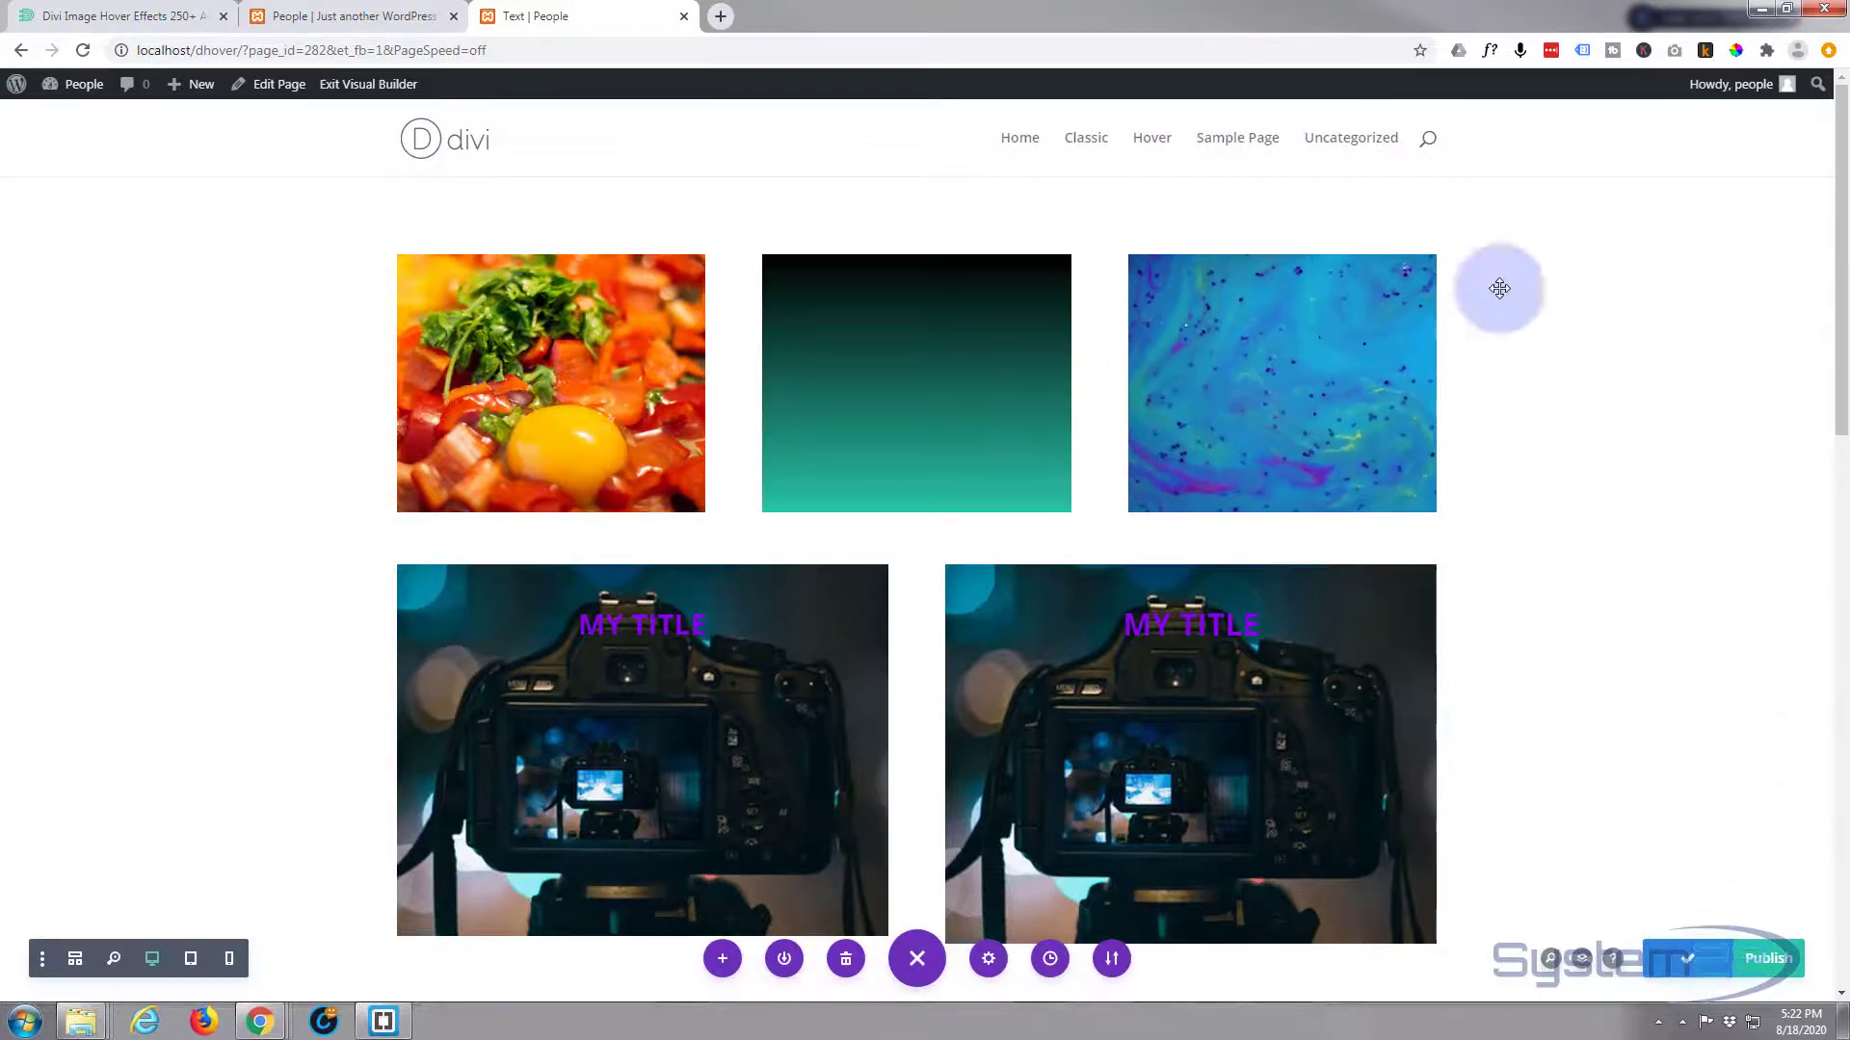
{"action": "left_click", "coordinate": [378, 94]}
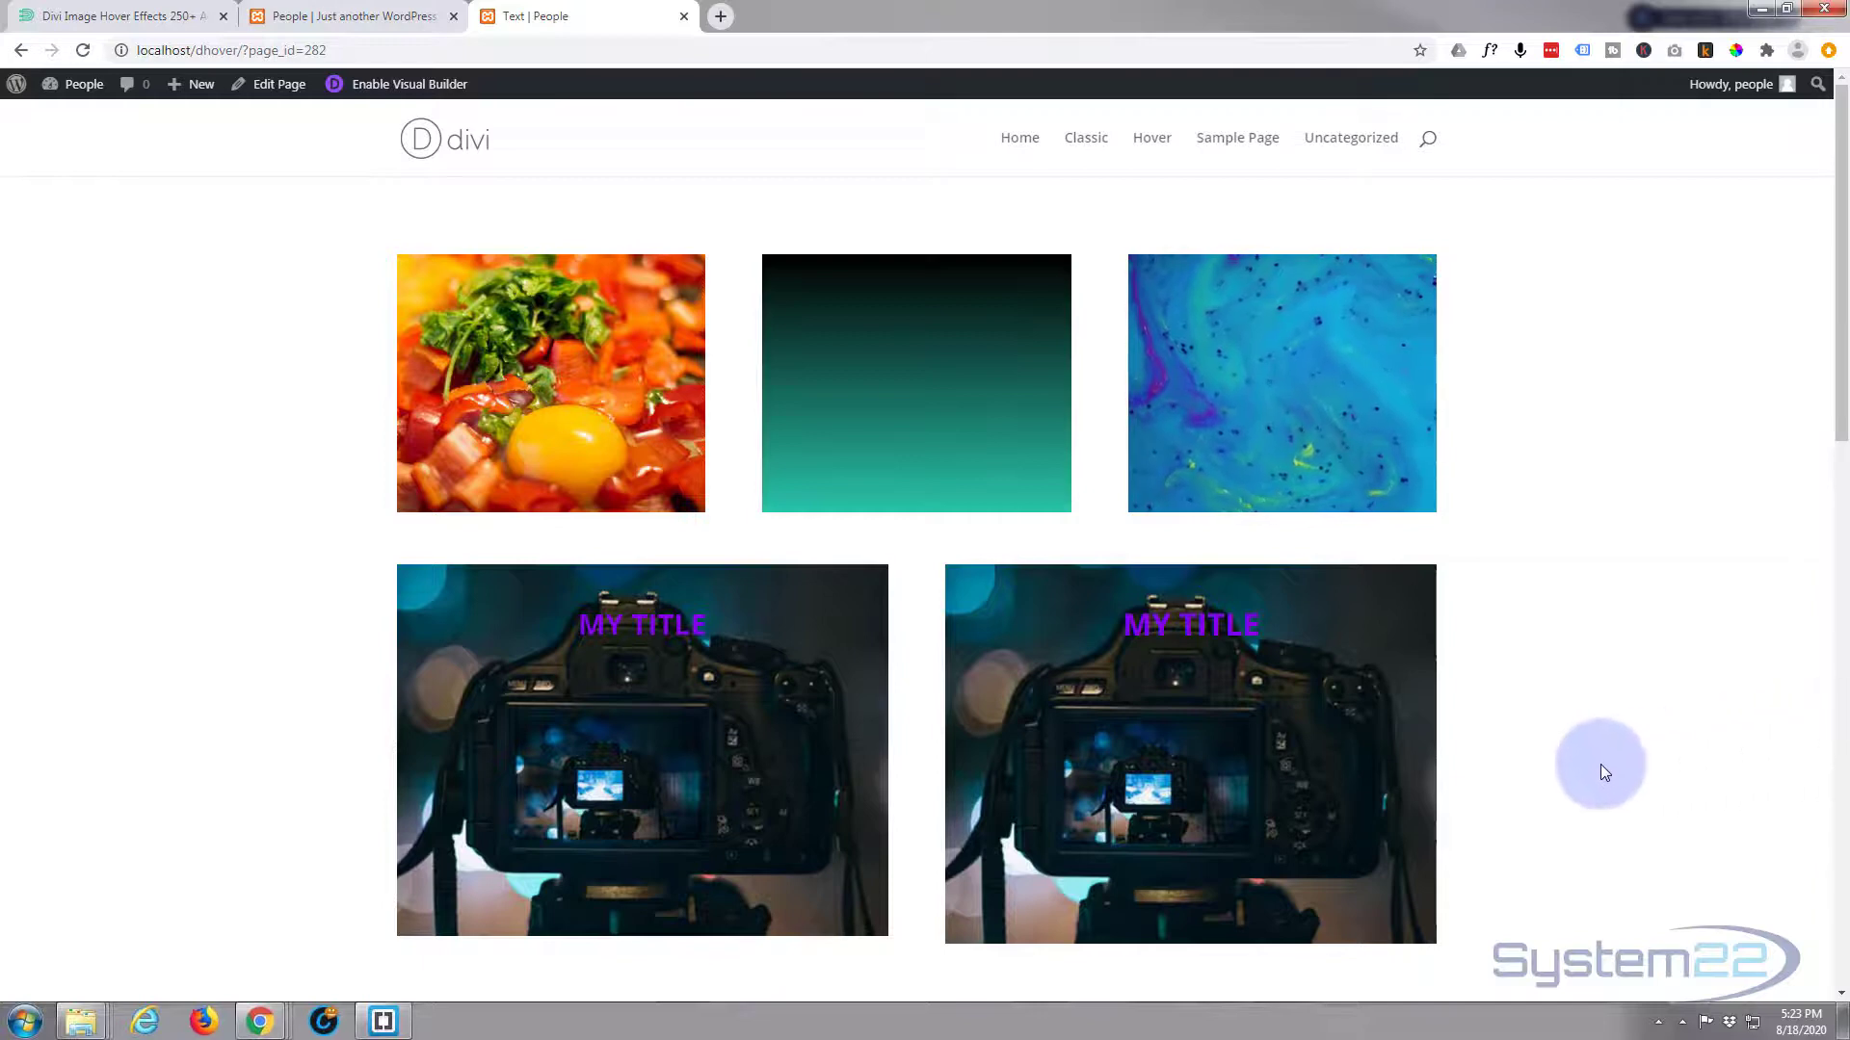
{"action": "mouse_move", "coordinate": [1301, 780]}
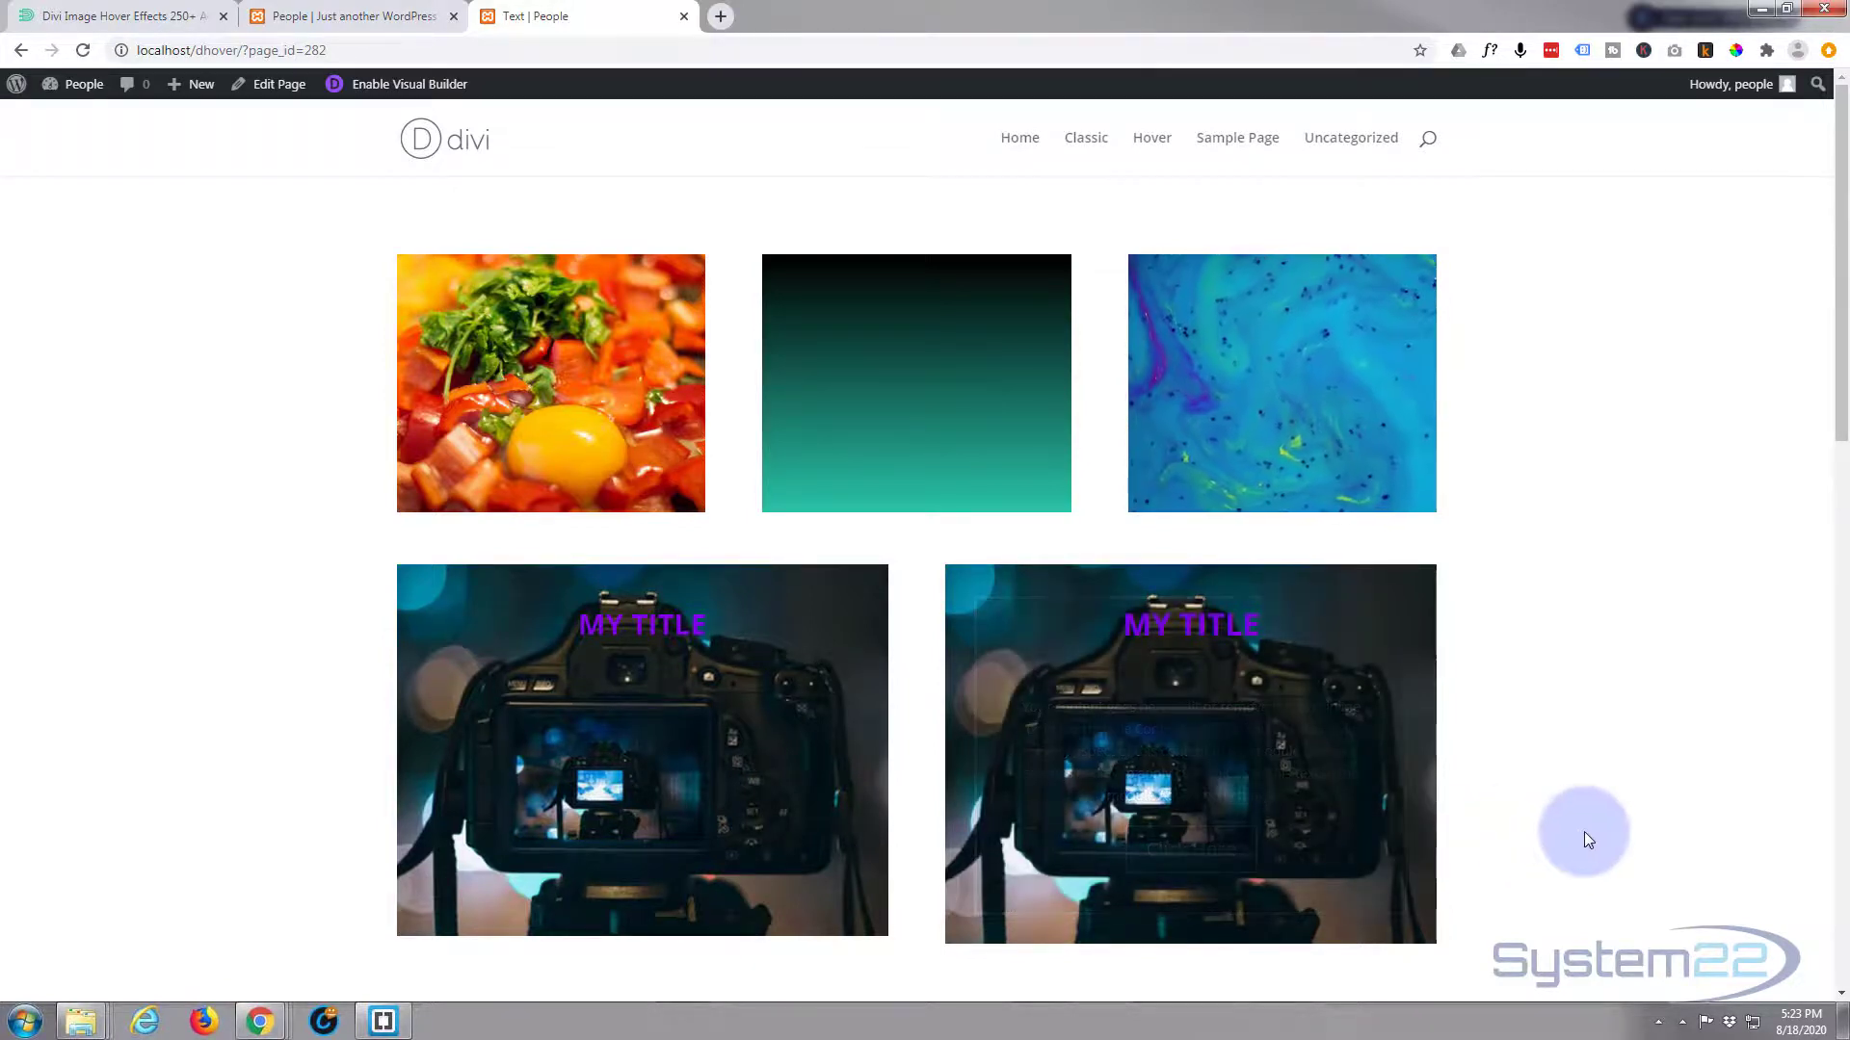
{"action": "mouse_move", "coordinate": [1355, 857]}
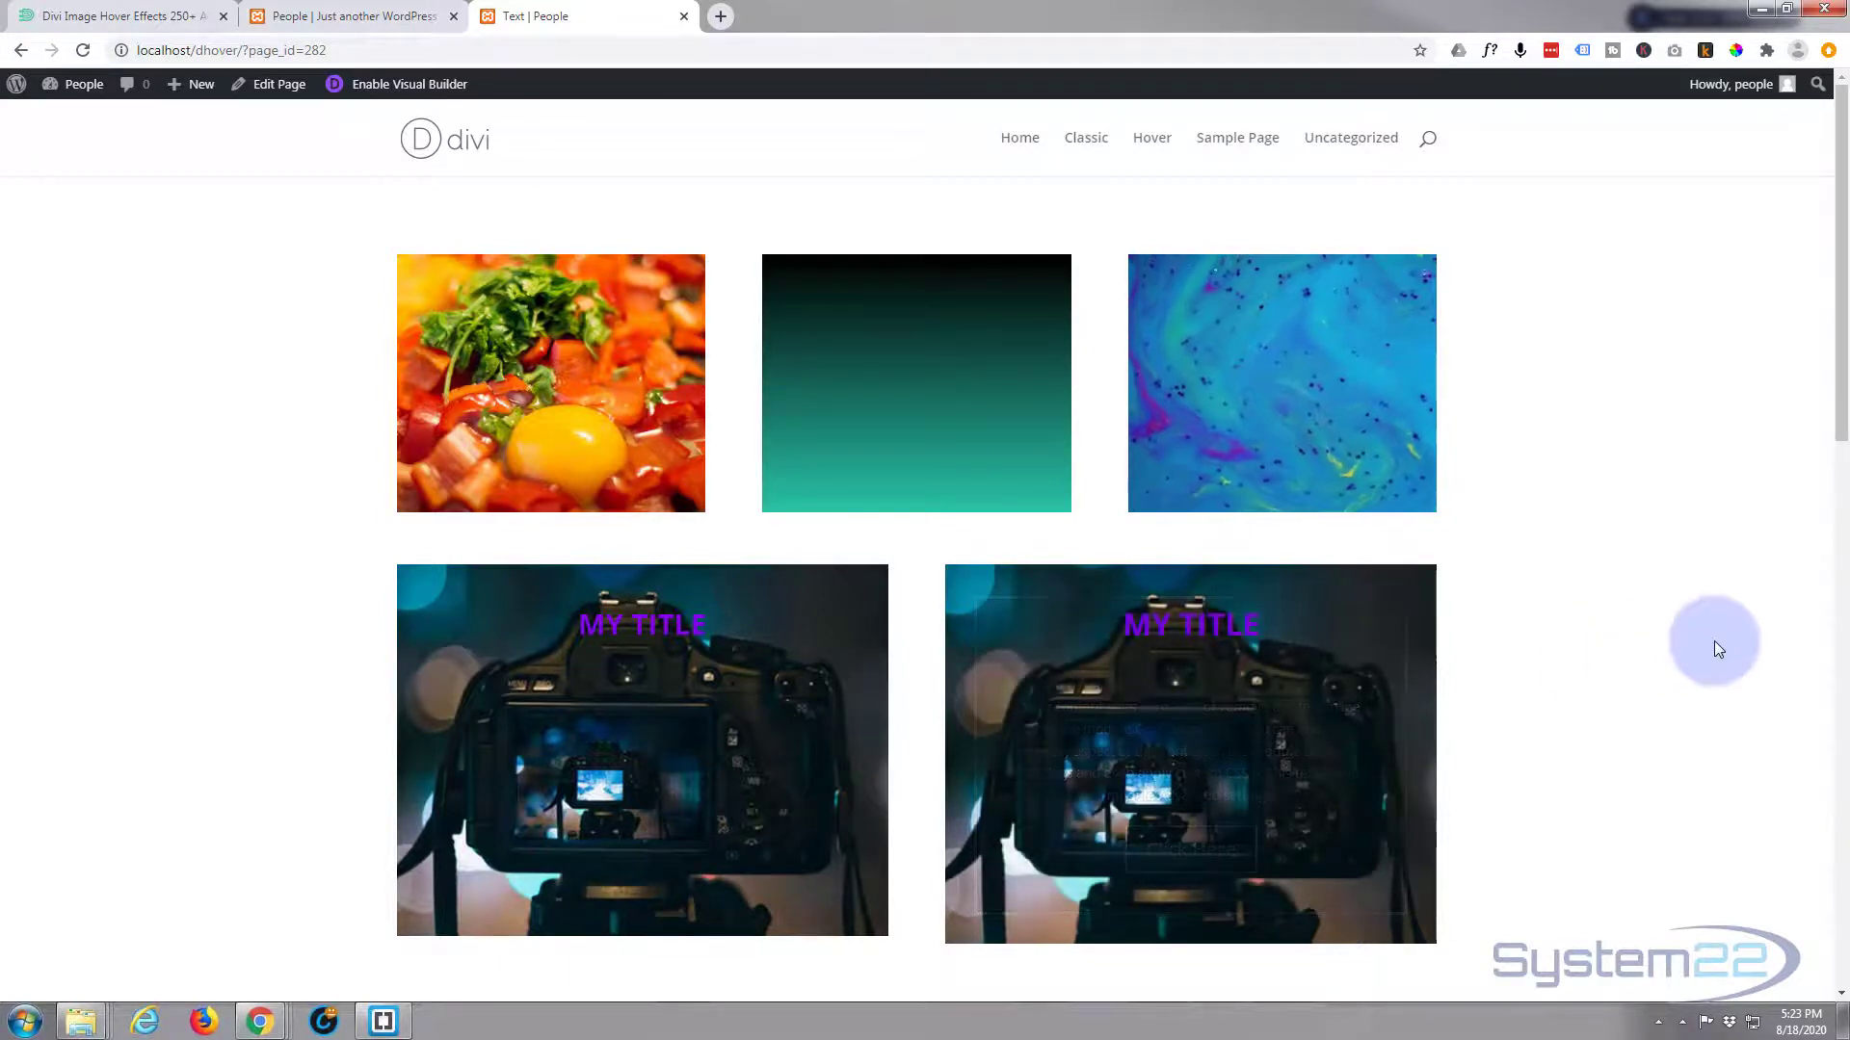
{"action": "mouse_move", "coordinate": [1370, 729]}
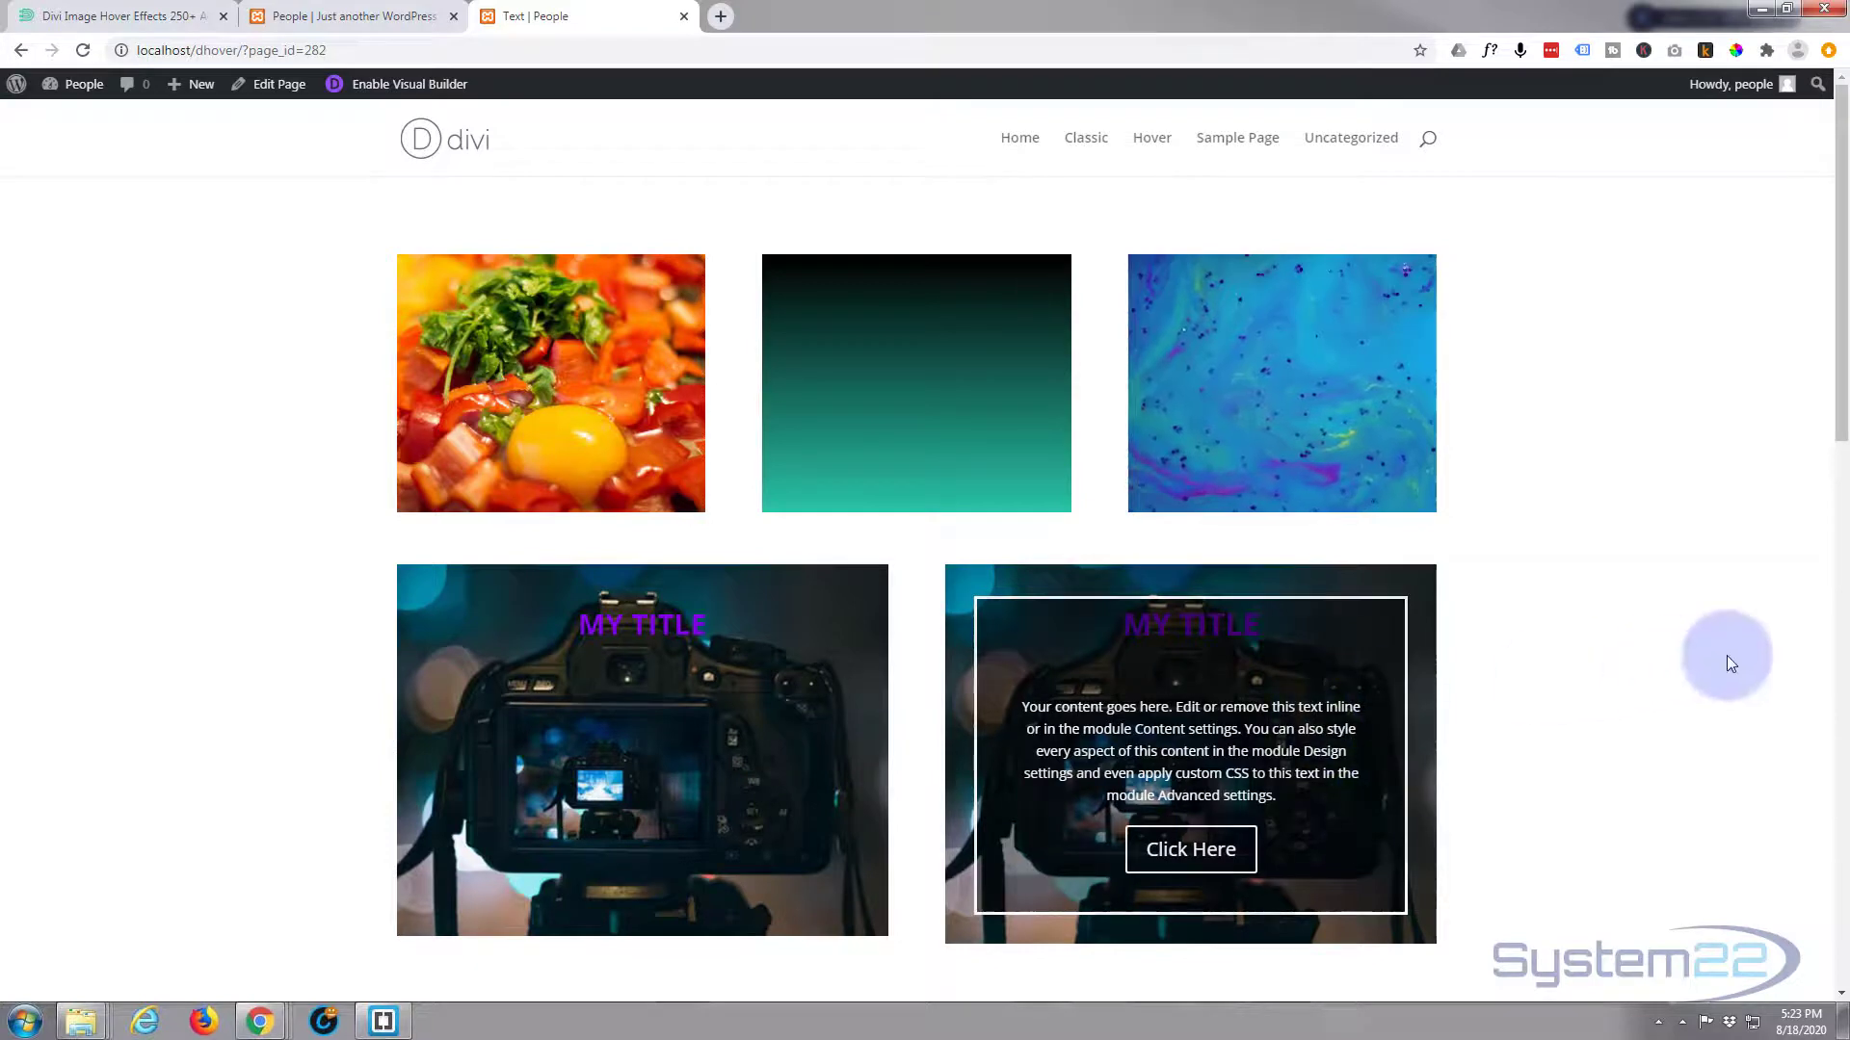
{"action": "mouse_move", "coordinate": [1269, 714]}
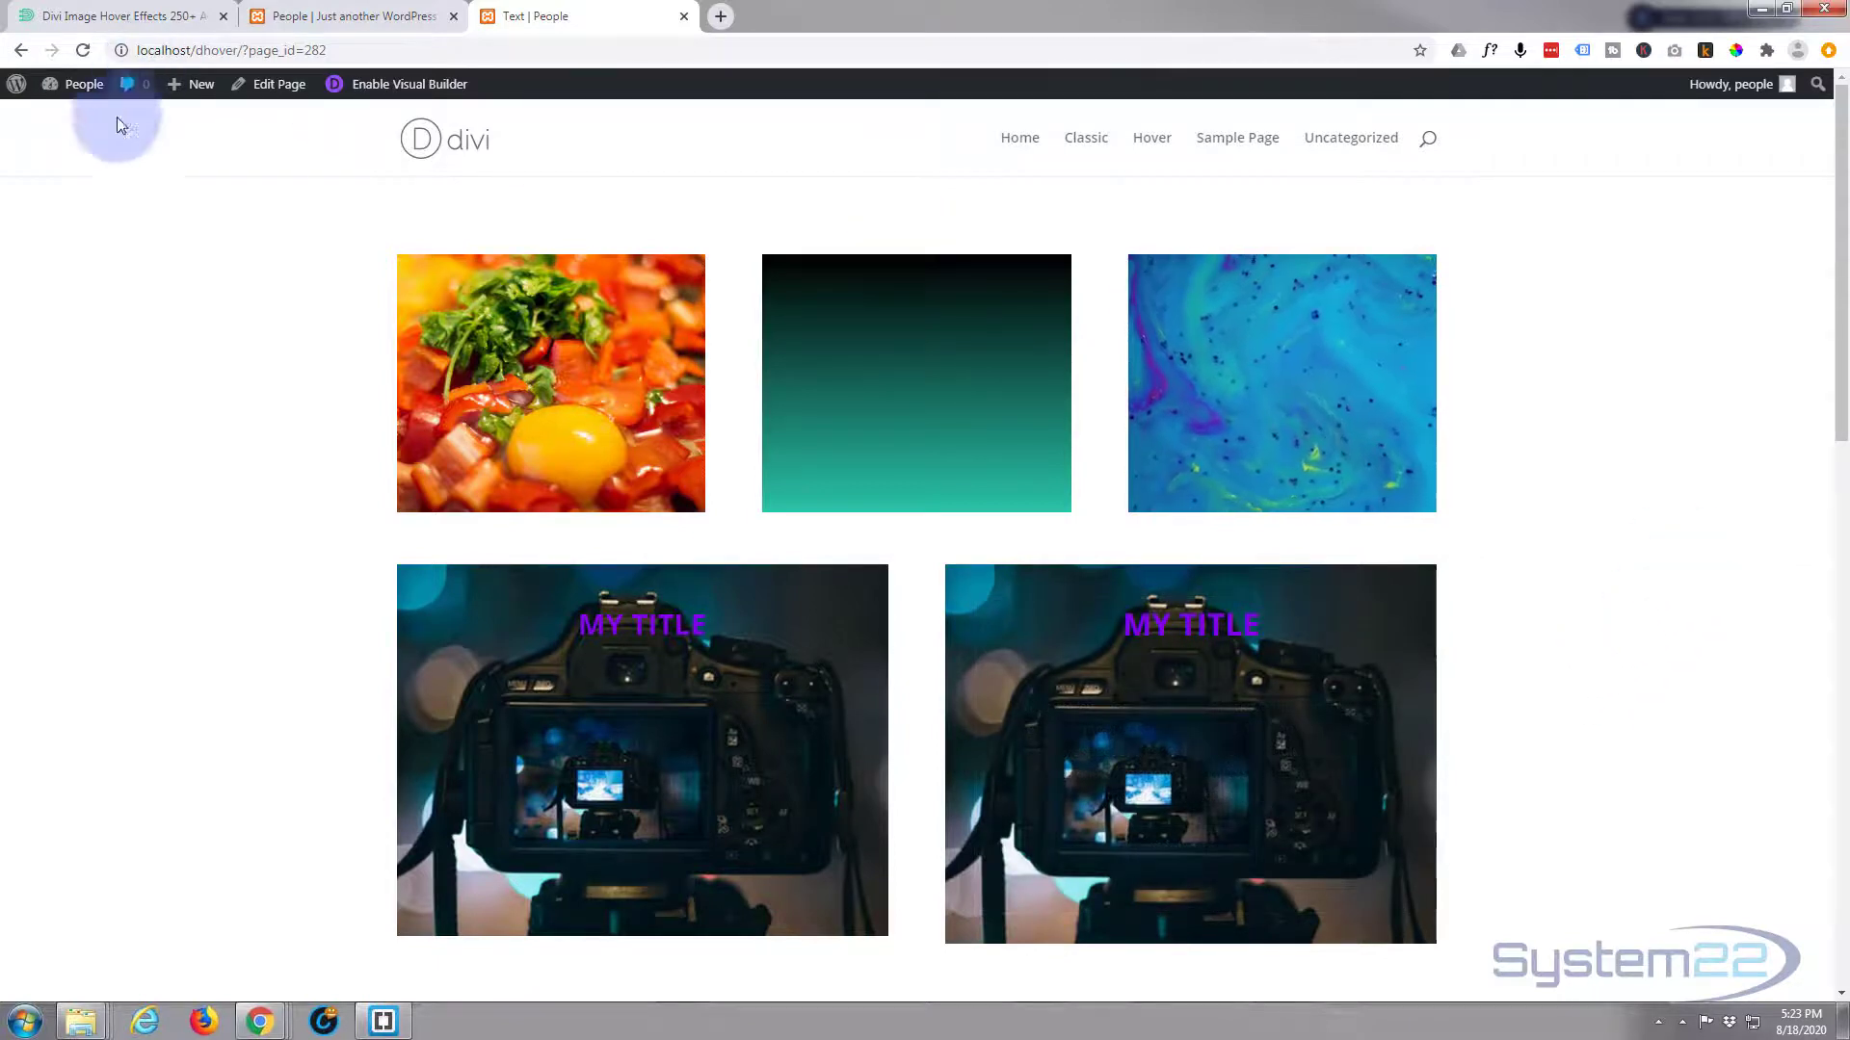
Re-enable the Visual Builder and open the settings of the Text module above the Call To Action using wireframe view, ending in desktop view
{"action": "left_click", "coordinate": [379, 91]}
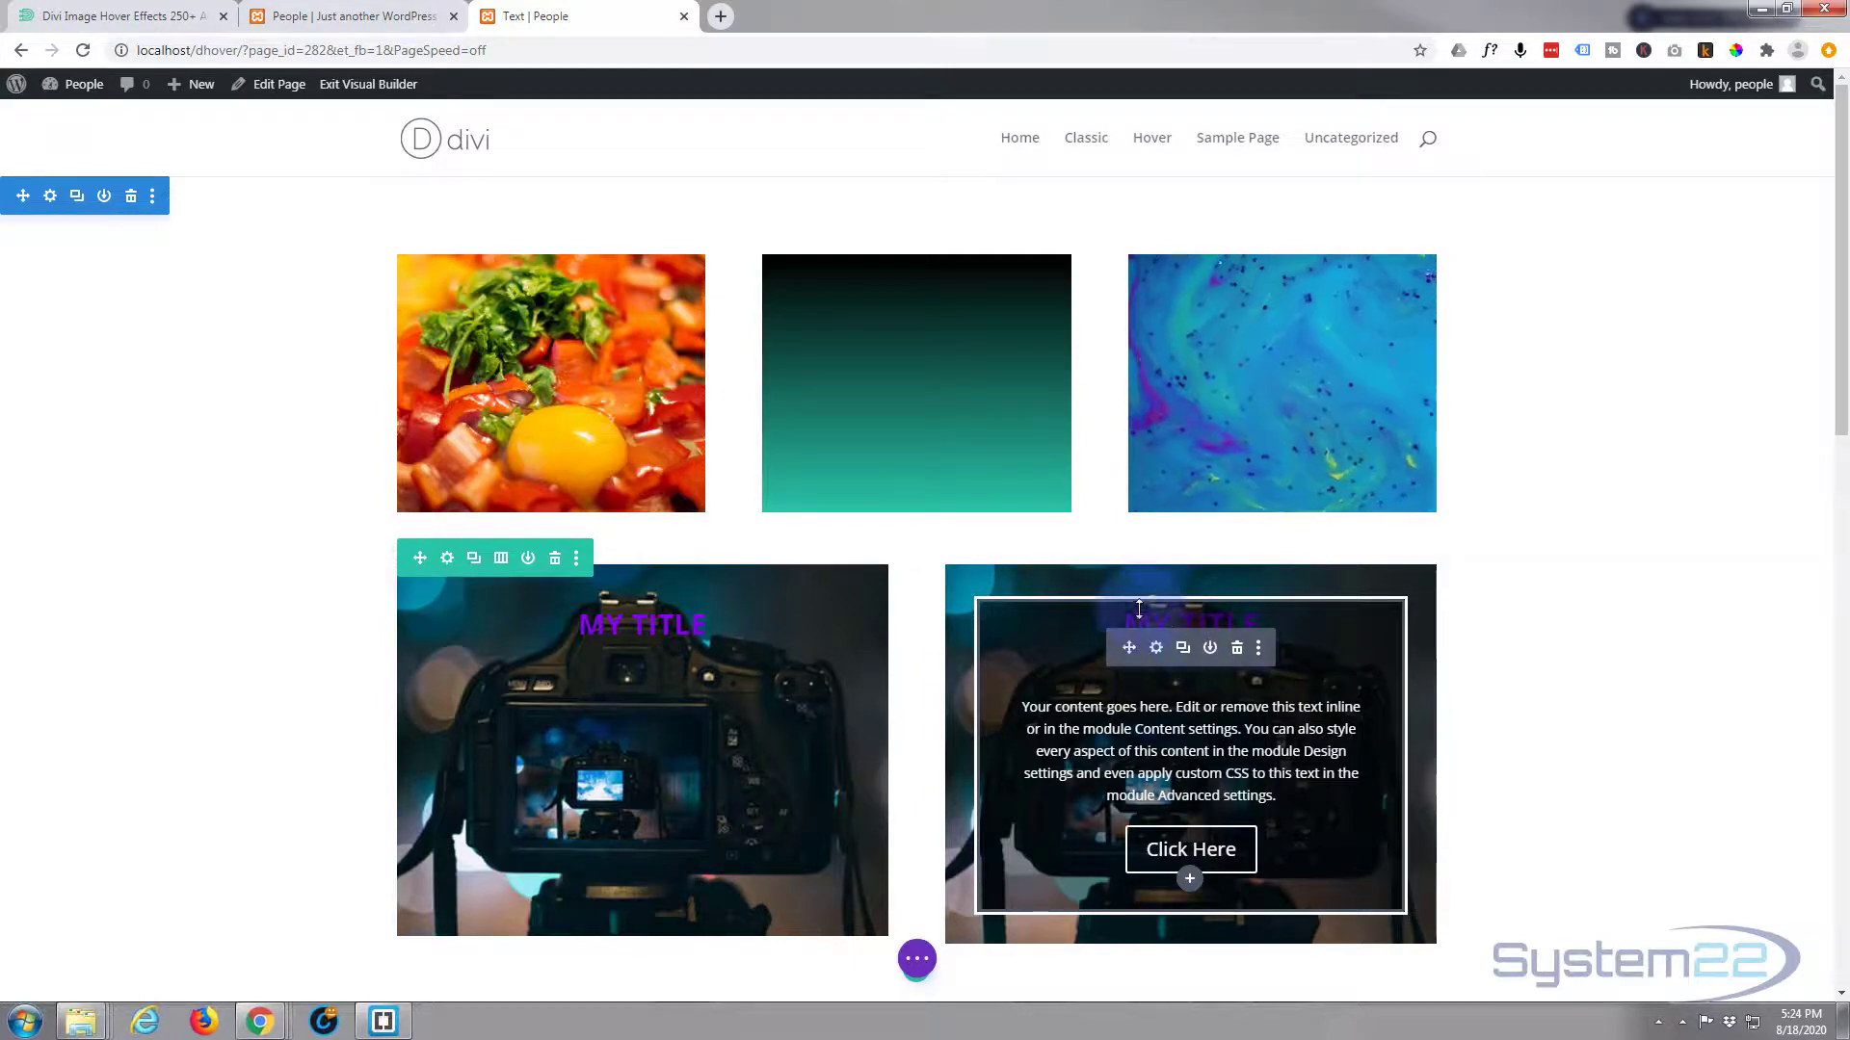
{"action": "left_click", "coordinate": [917, 961]}
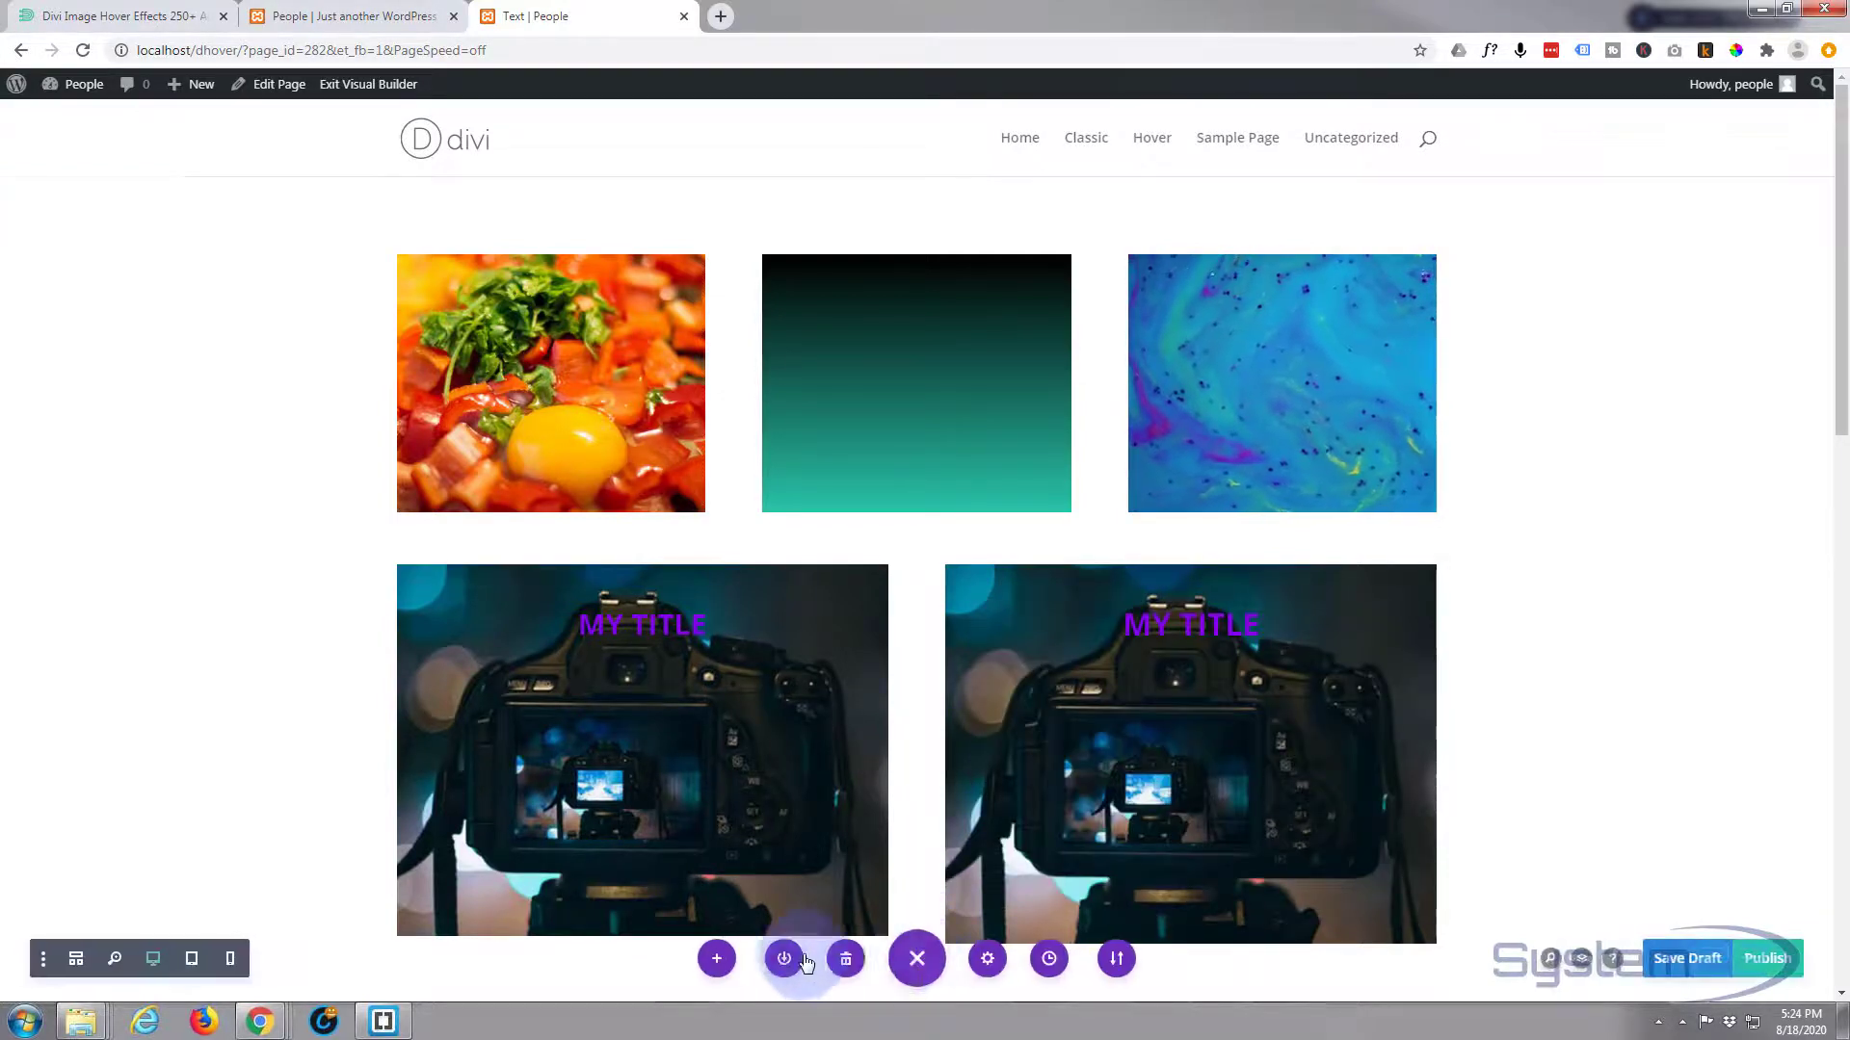
{"action": "left_click", "coordinate": [75, 960]}
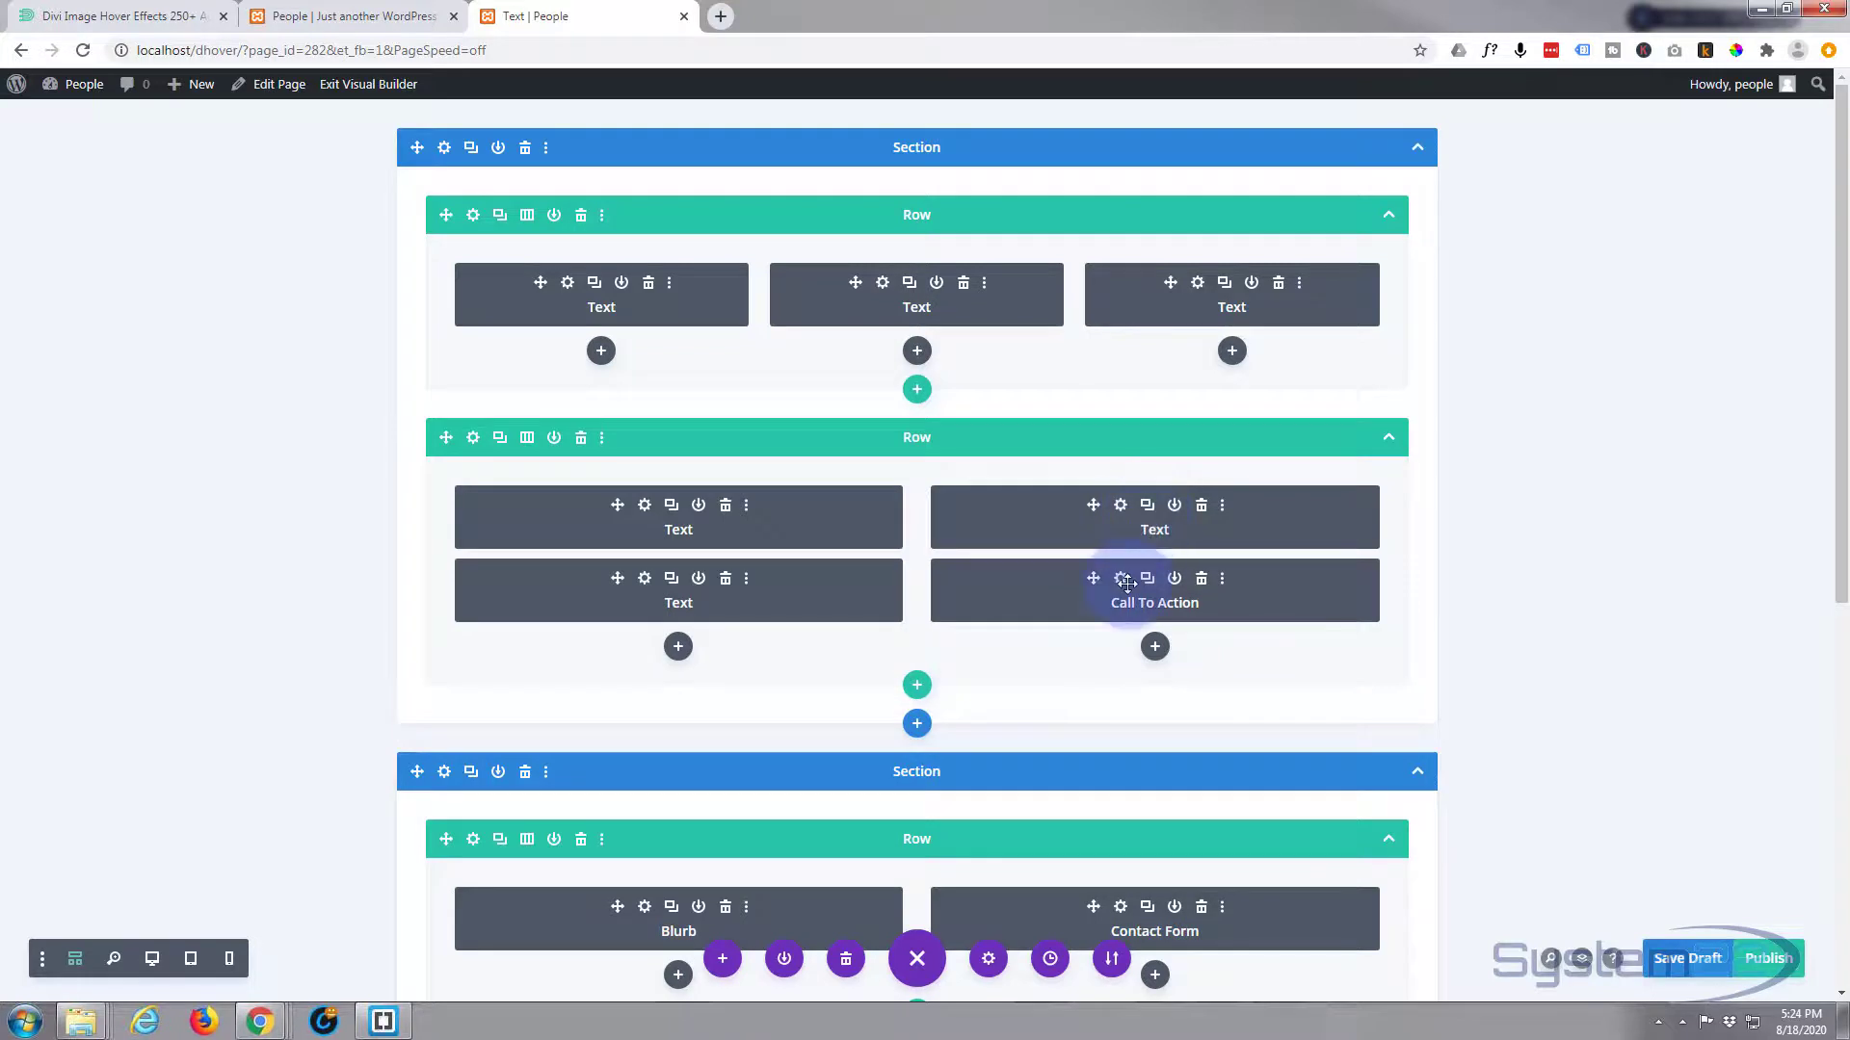
{"action": "left_click", "coordinate": [1120, 508]}
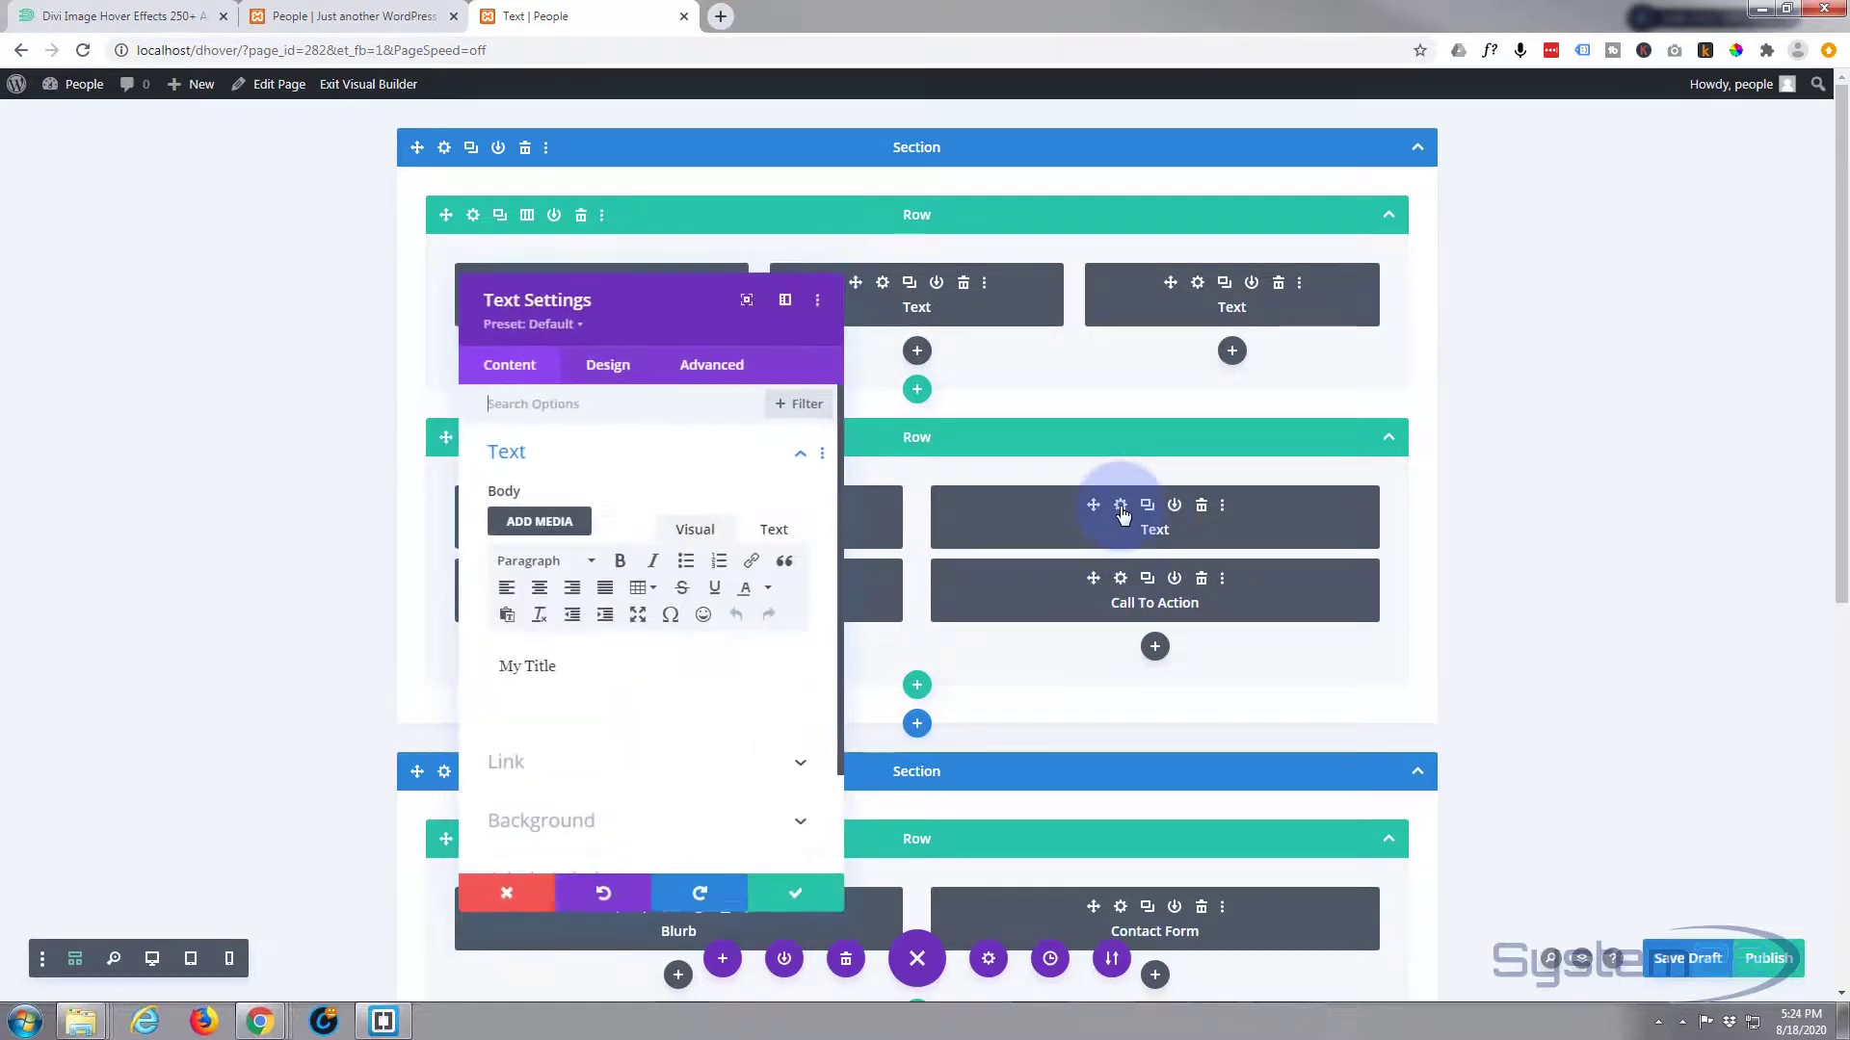
{"action": "left_click", "coordinate": [151, 960]}
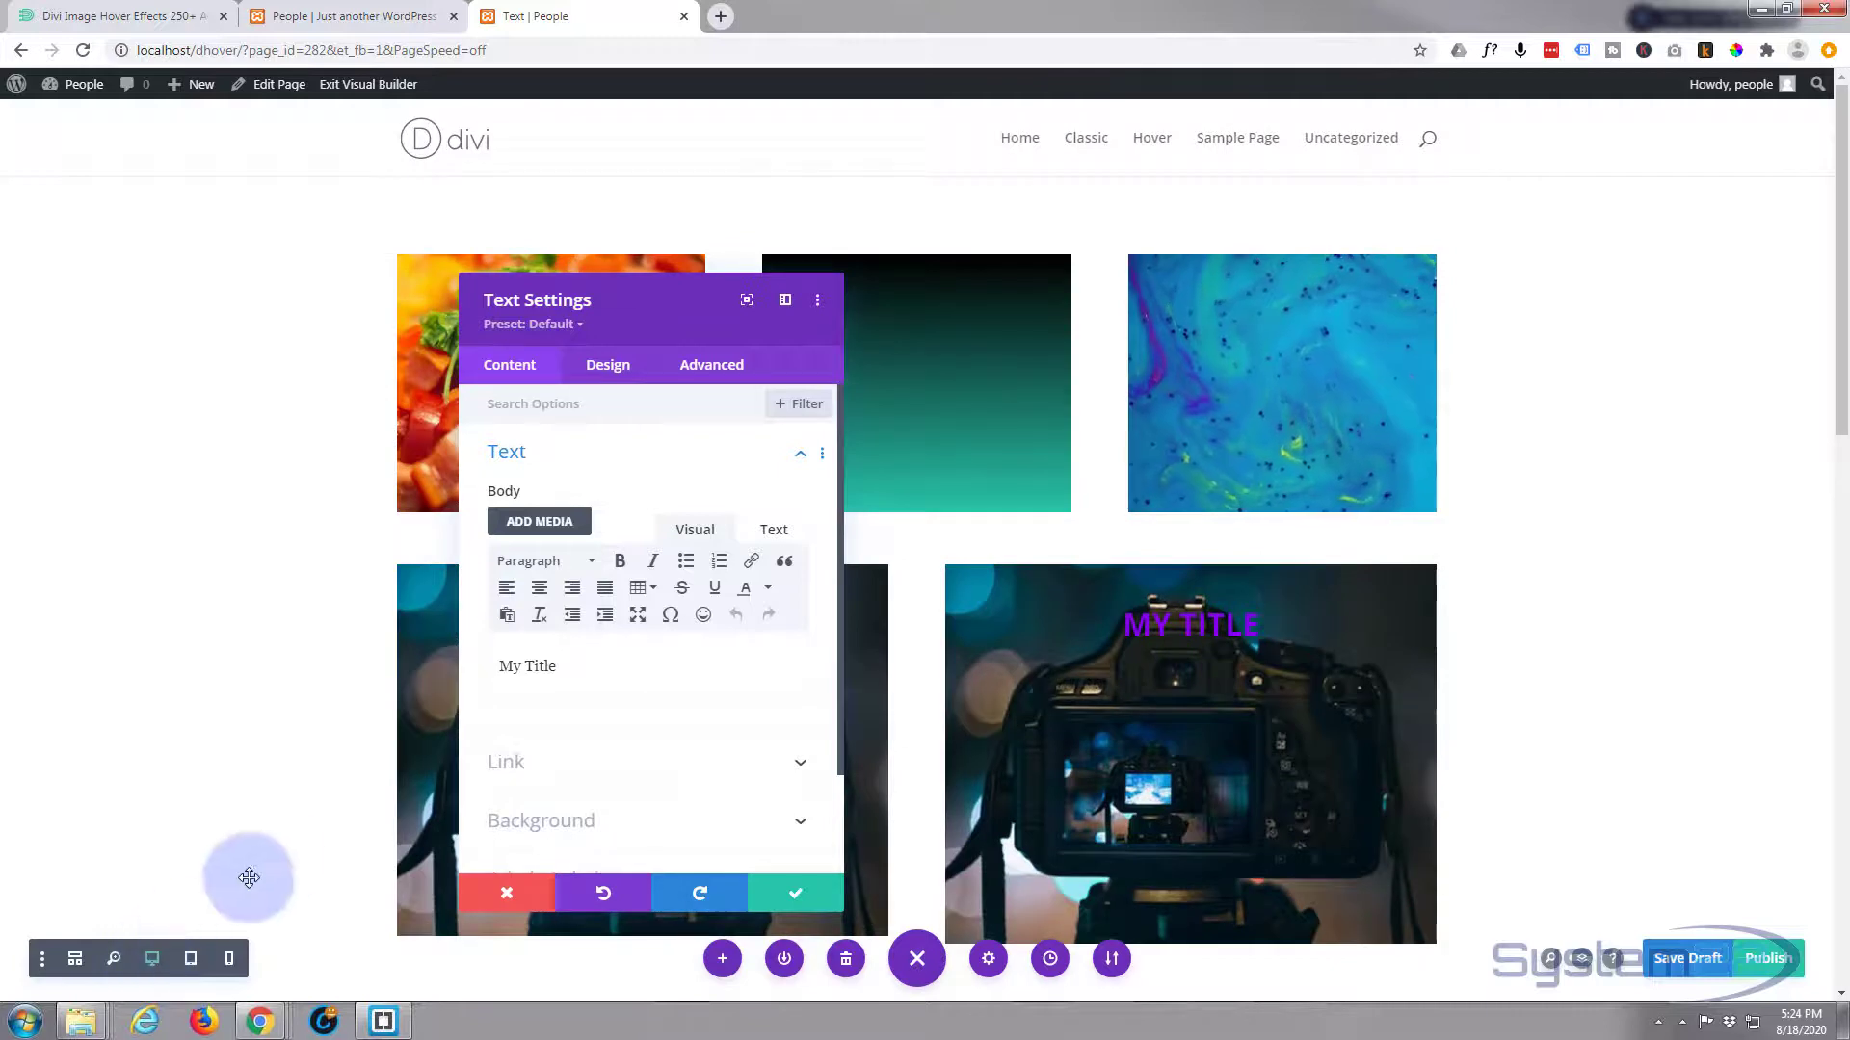
Set the title Text module's Z Index to 229 and save the module settings
{"action": "left_click", "coordinate": [724, 372]}
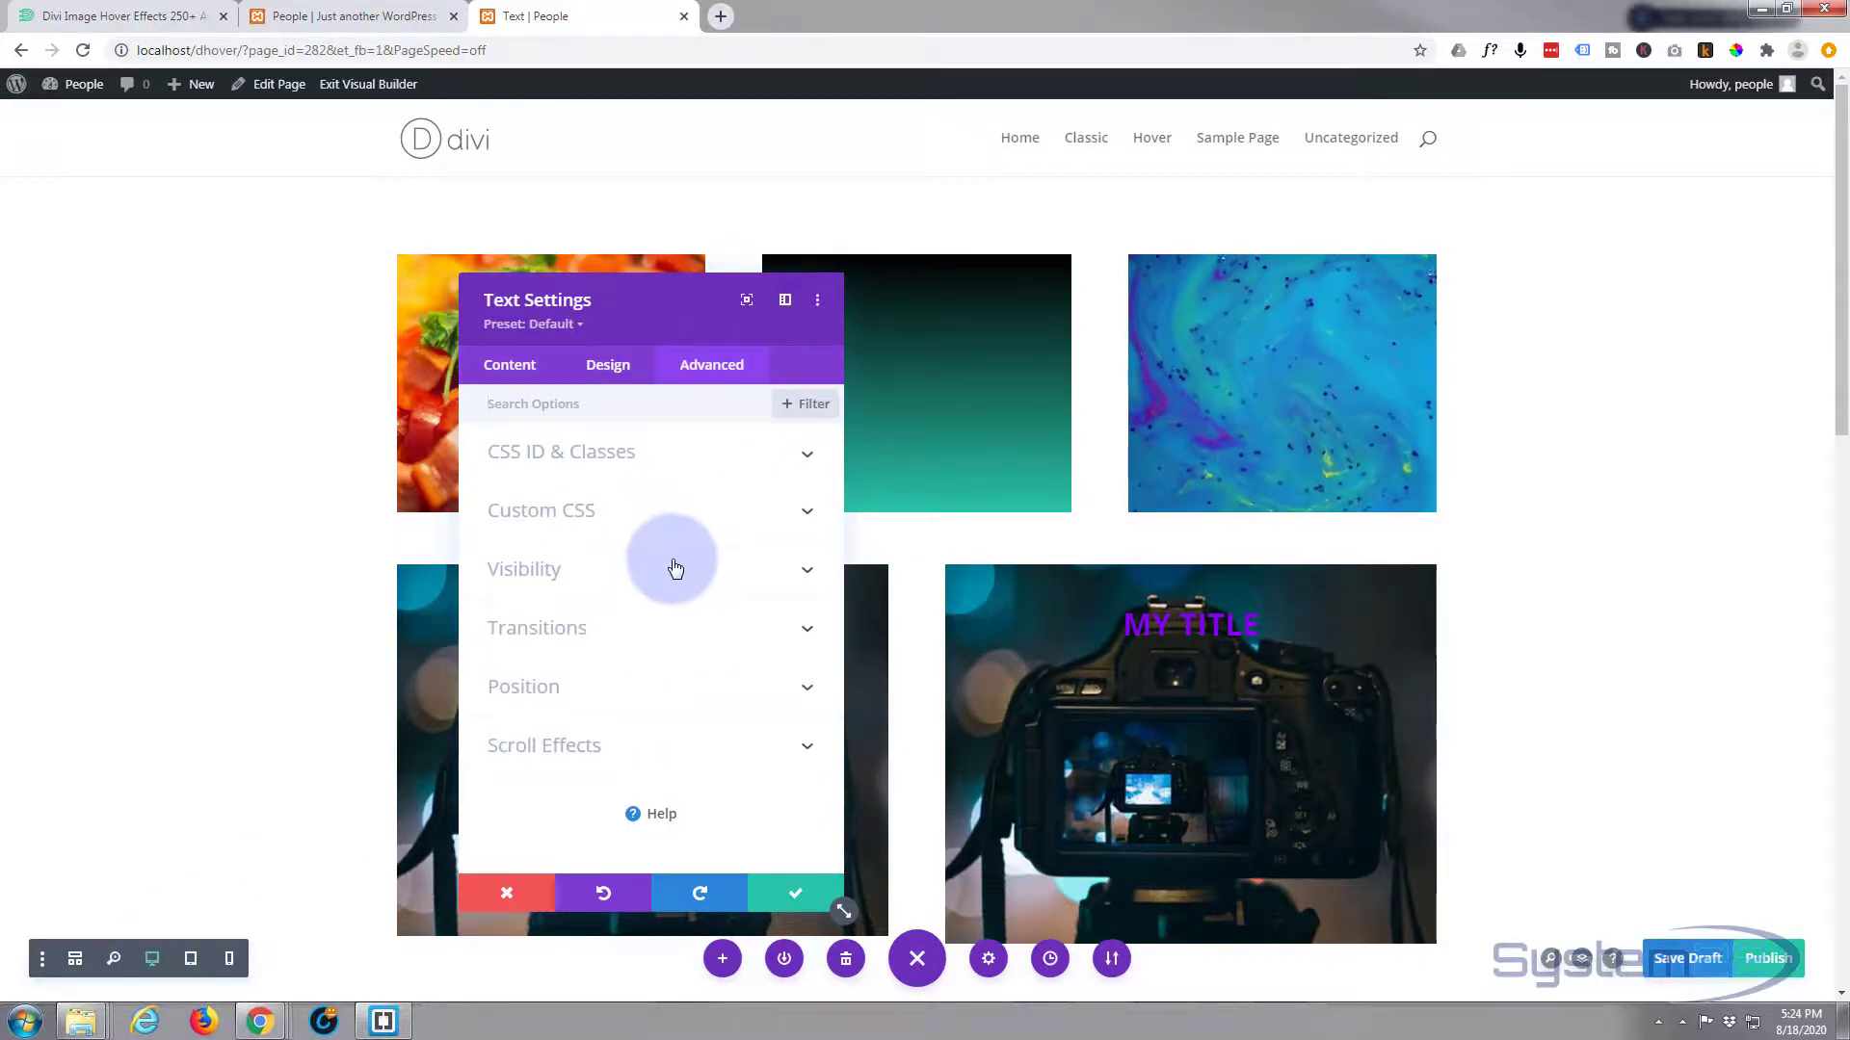
{"action": "left_click", "coordinate": [676, 568]}
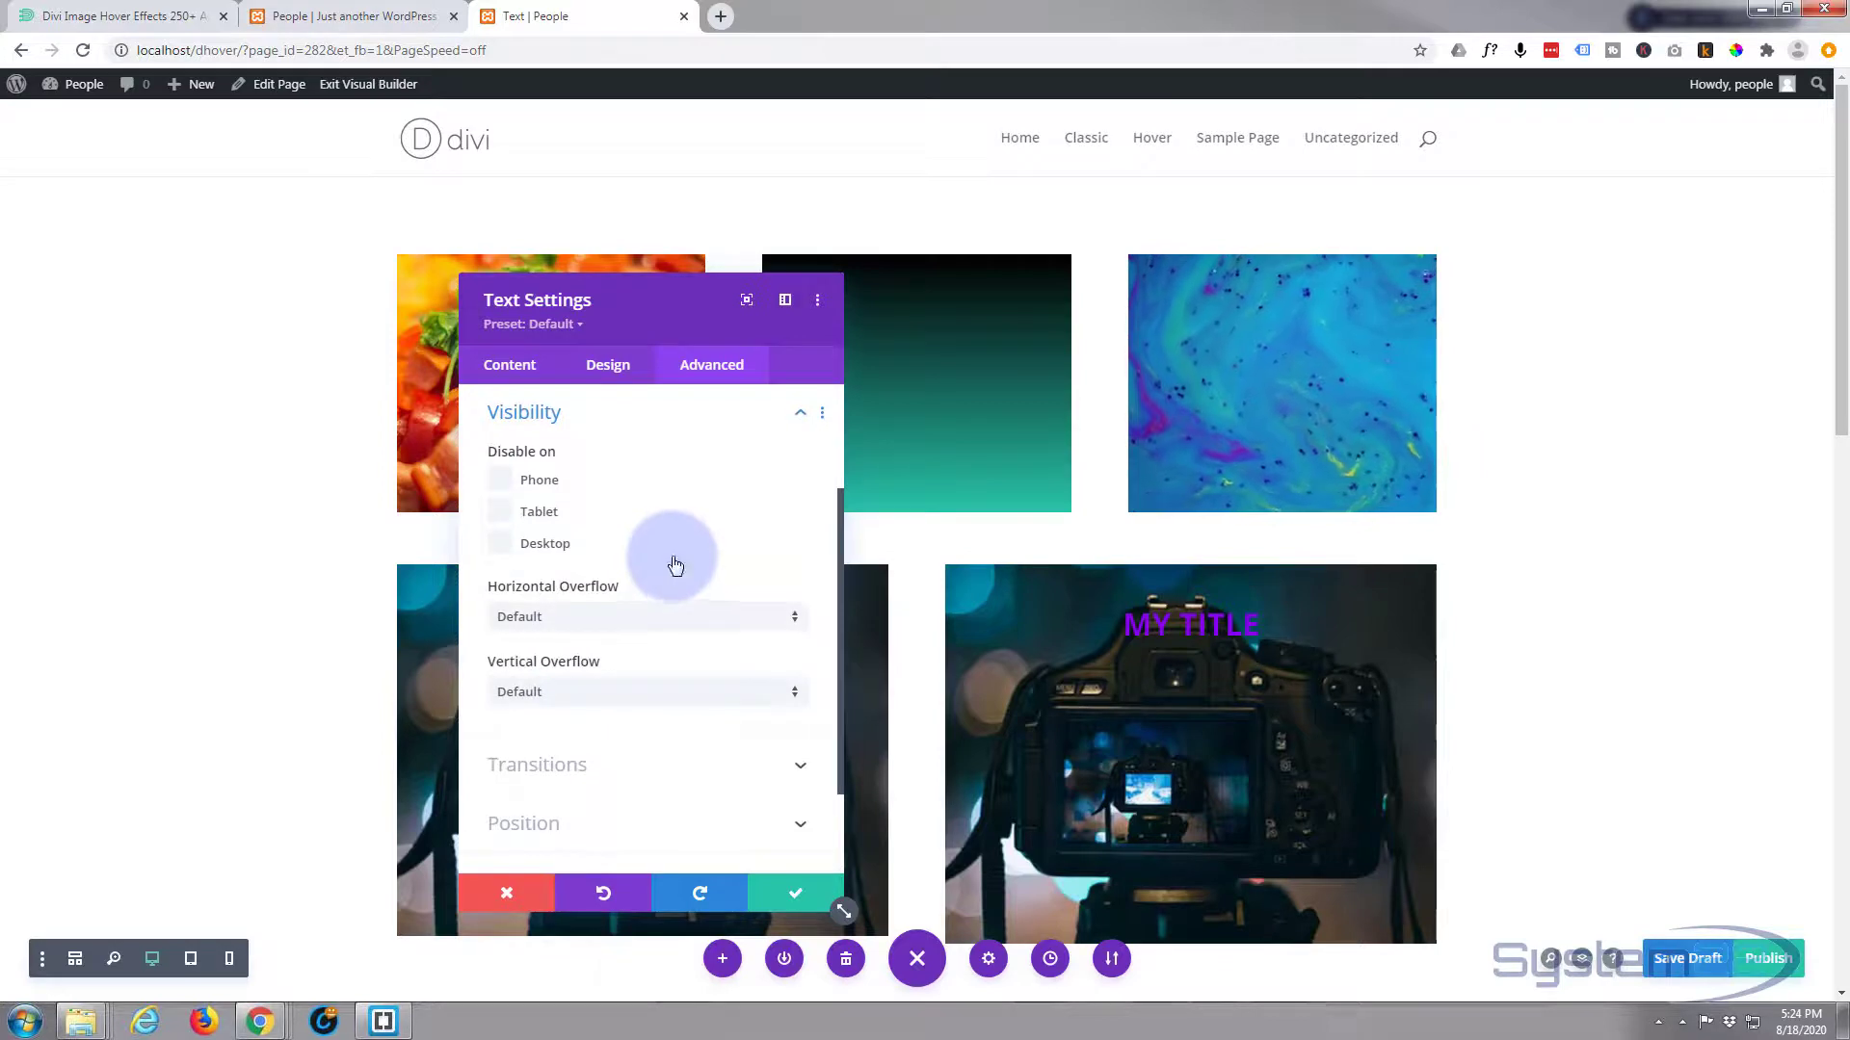
{"action": "scroll", "coordinate": [676, 565], "scroll_direction": "down", "scroll_amount": 1}
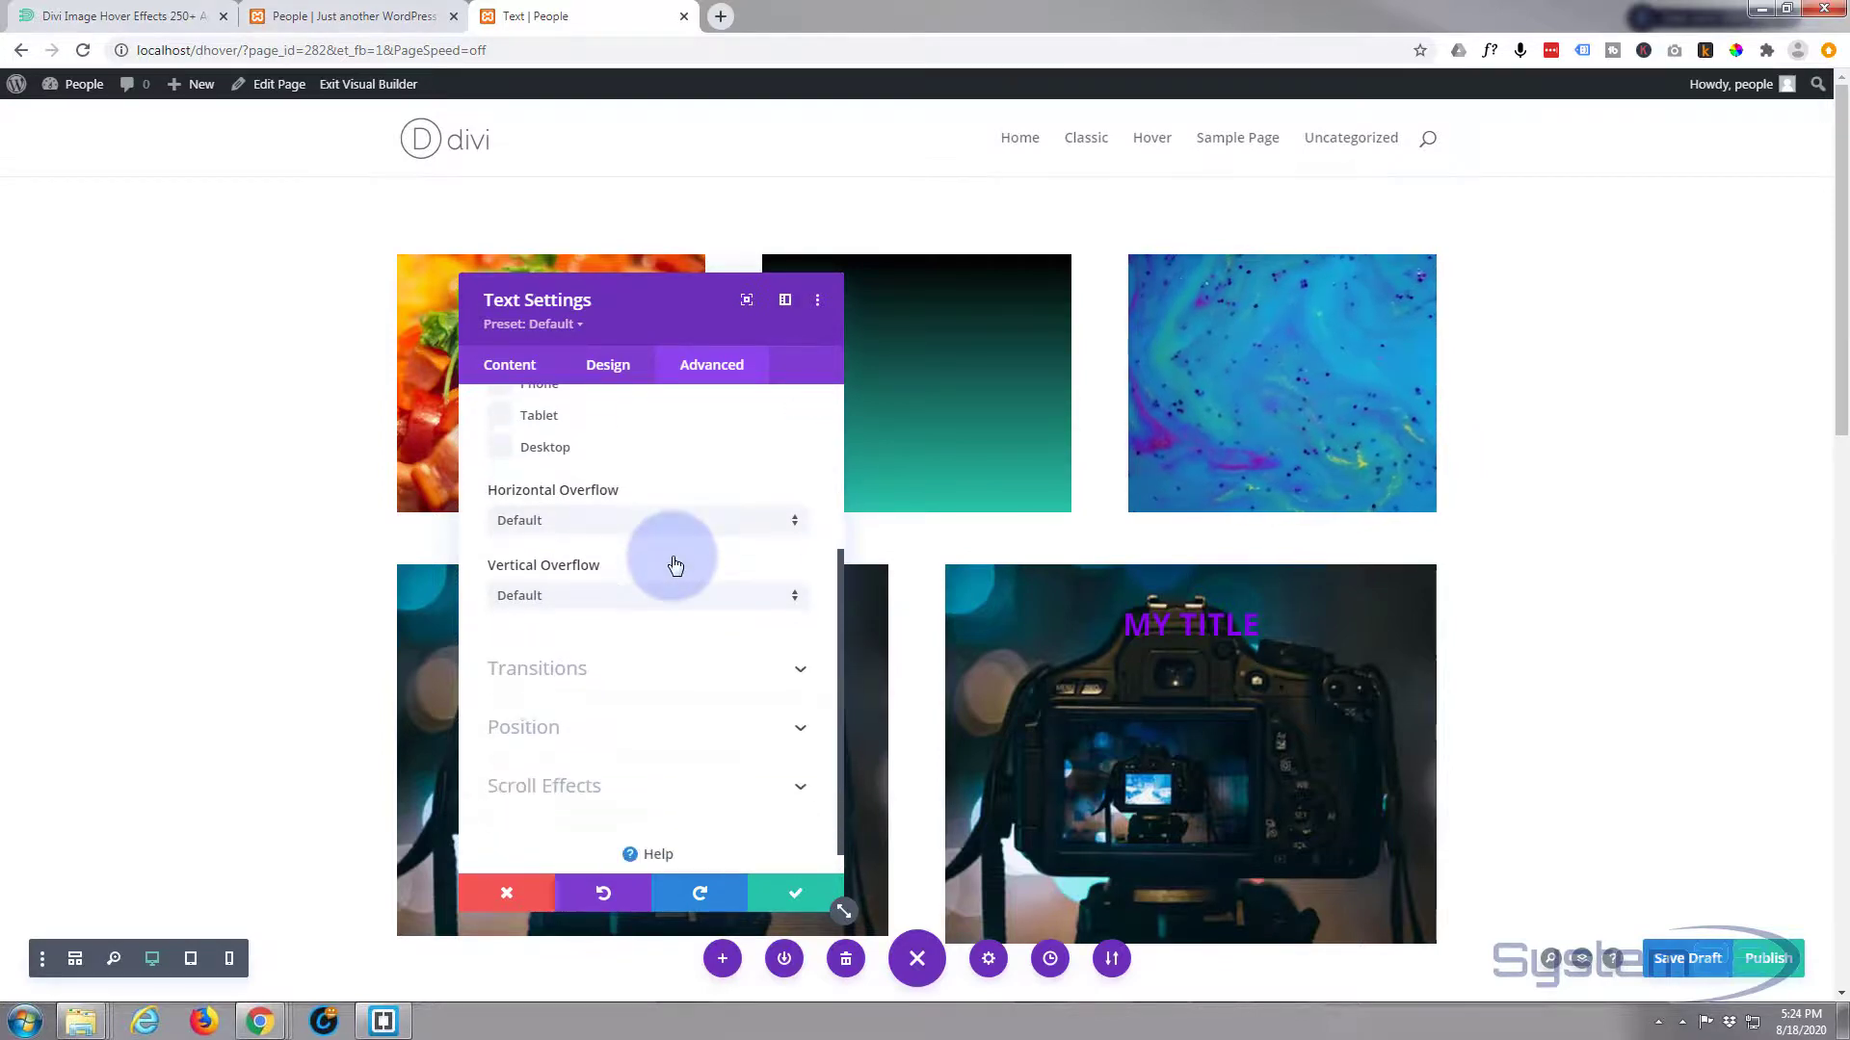
{"action": "scroll", "coordinate": [675, 565], "scroll_direction": "down", "scroll_amount": 1}
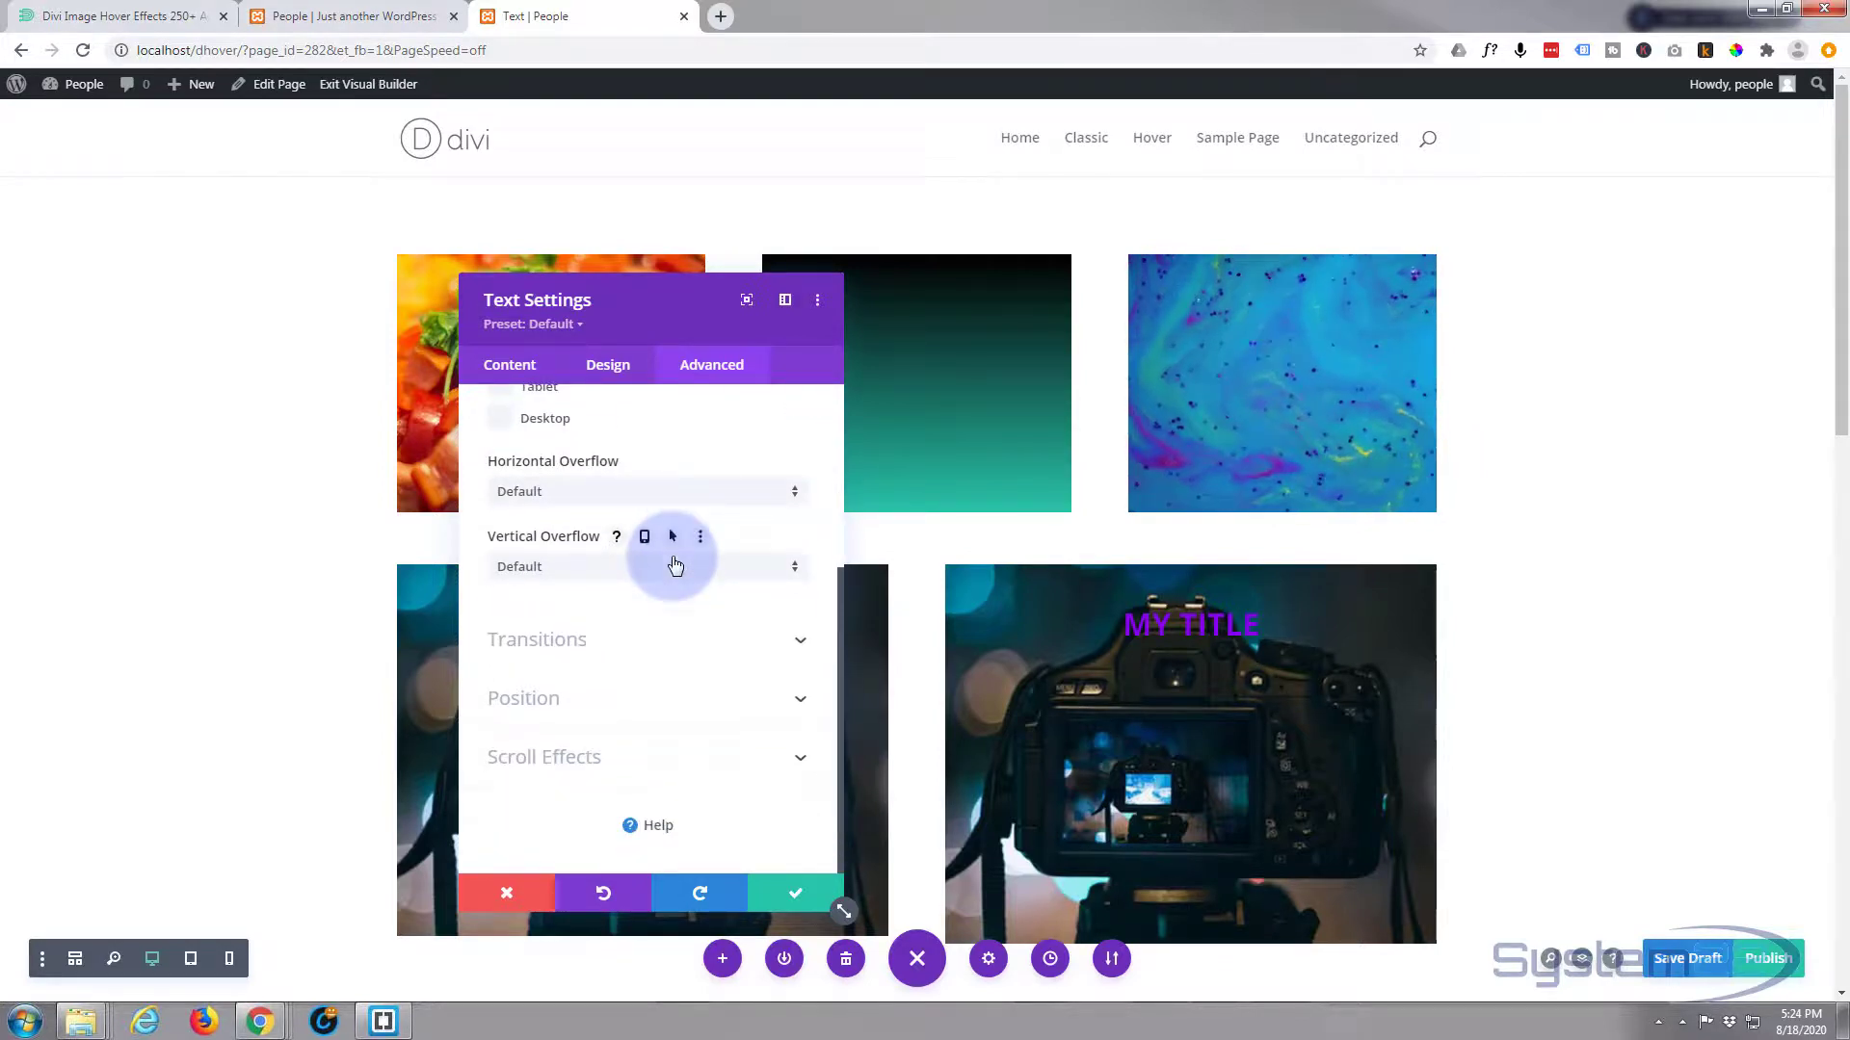
{"action": "left_click", "coordinate": [634, 709]}
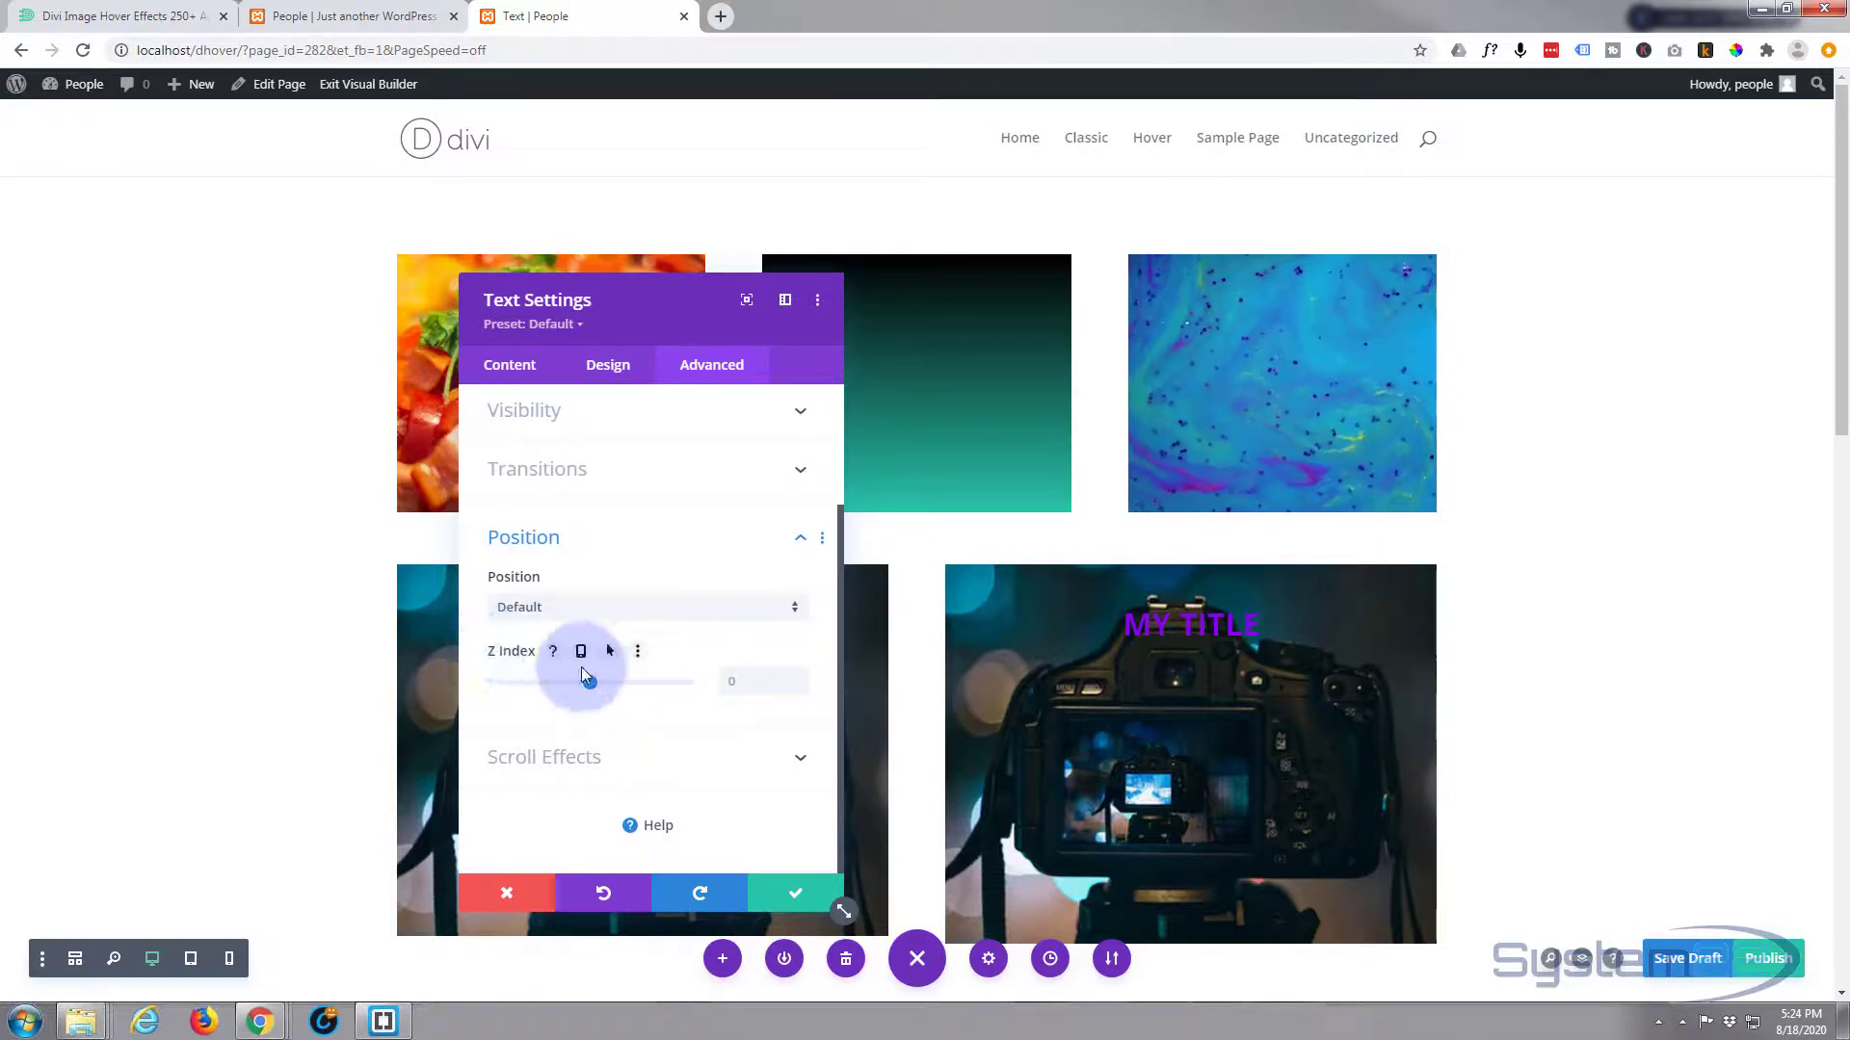
{"action": "left_click_drag", "start_coordinate": [591, 680], "coordinate": [634, 680]}
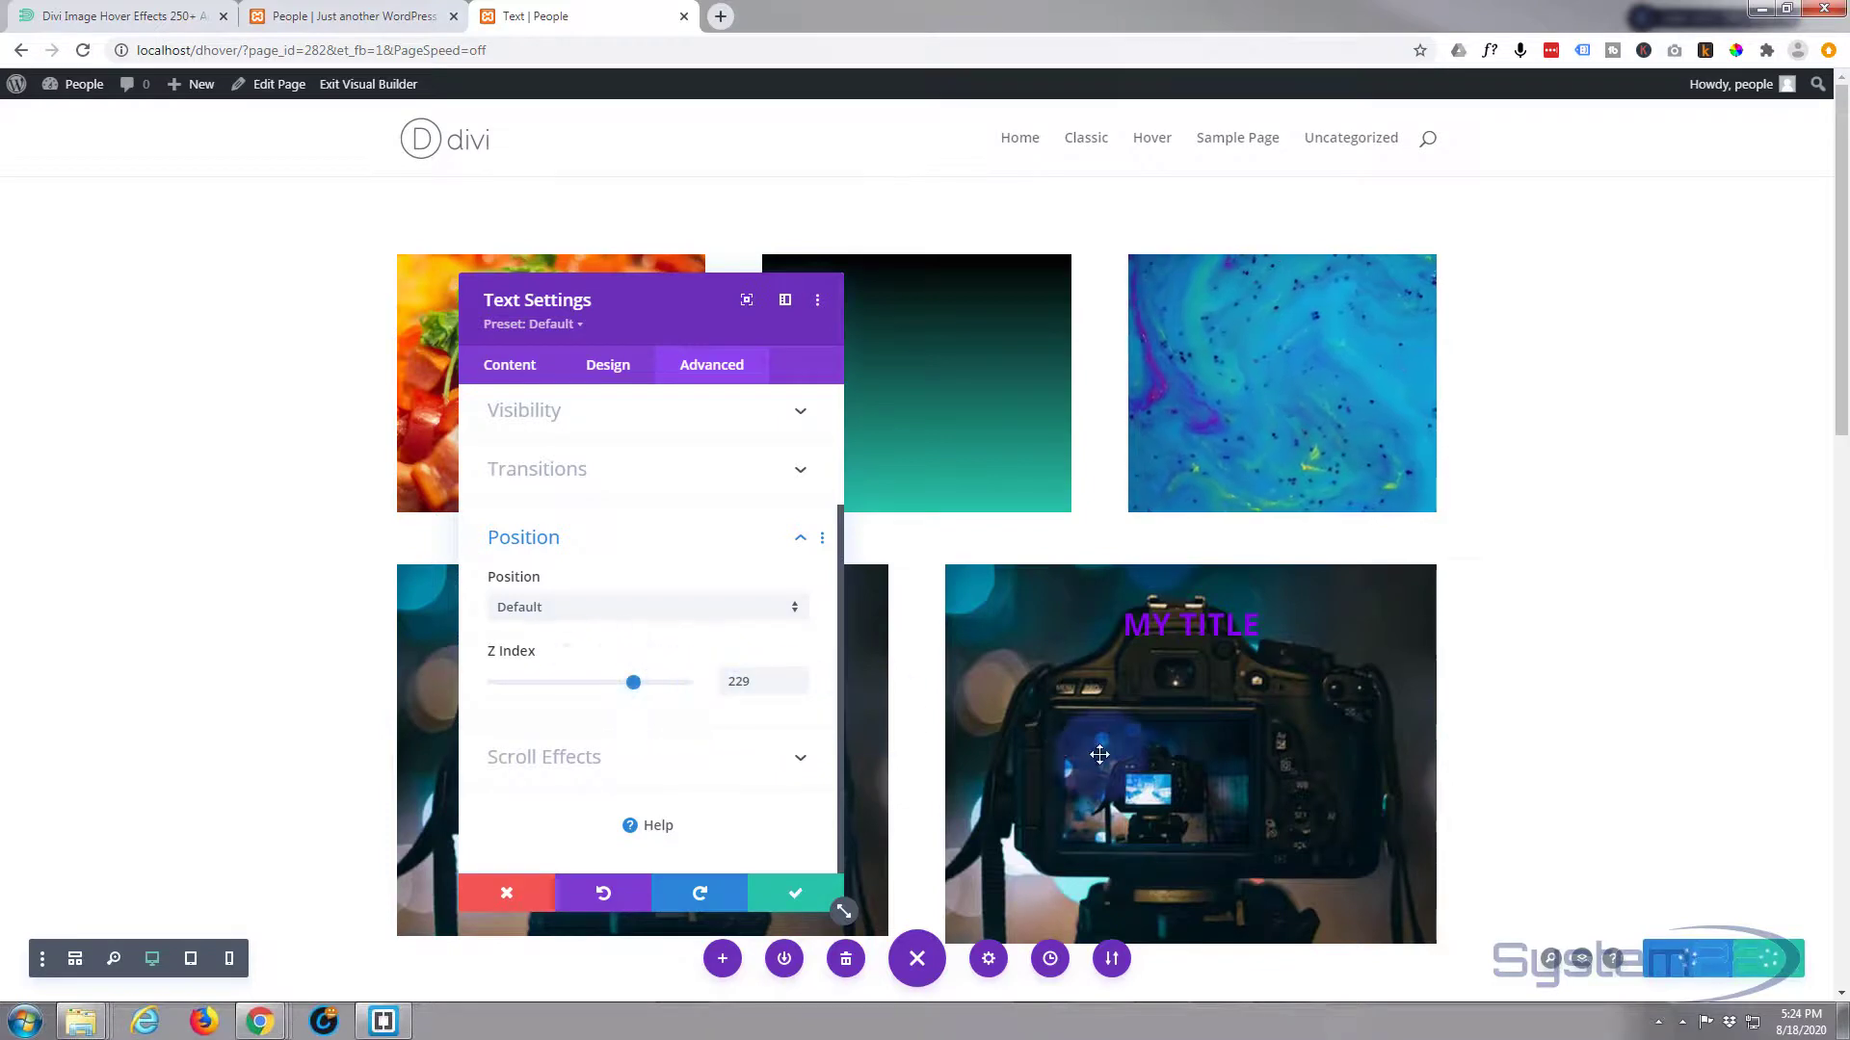
{"action": "left_click", "coordinate": [814, 898]}
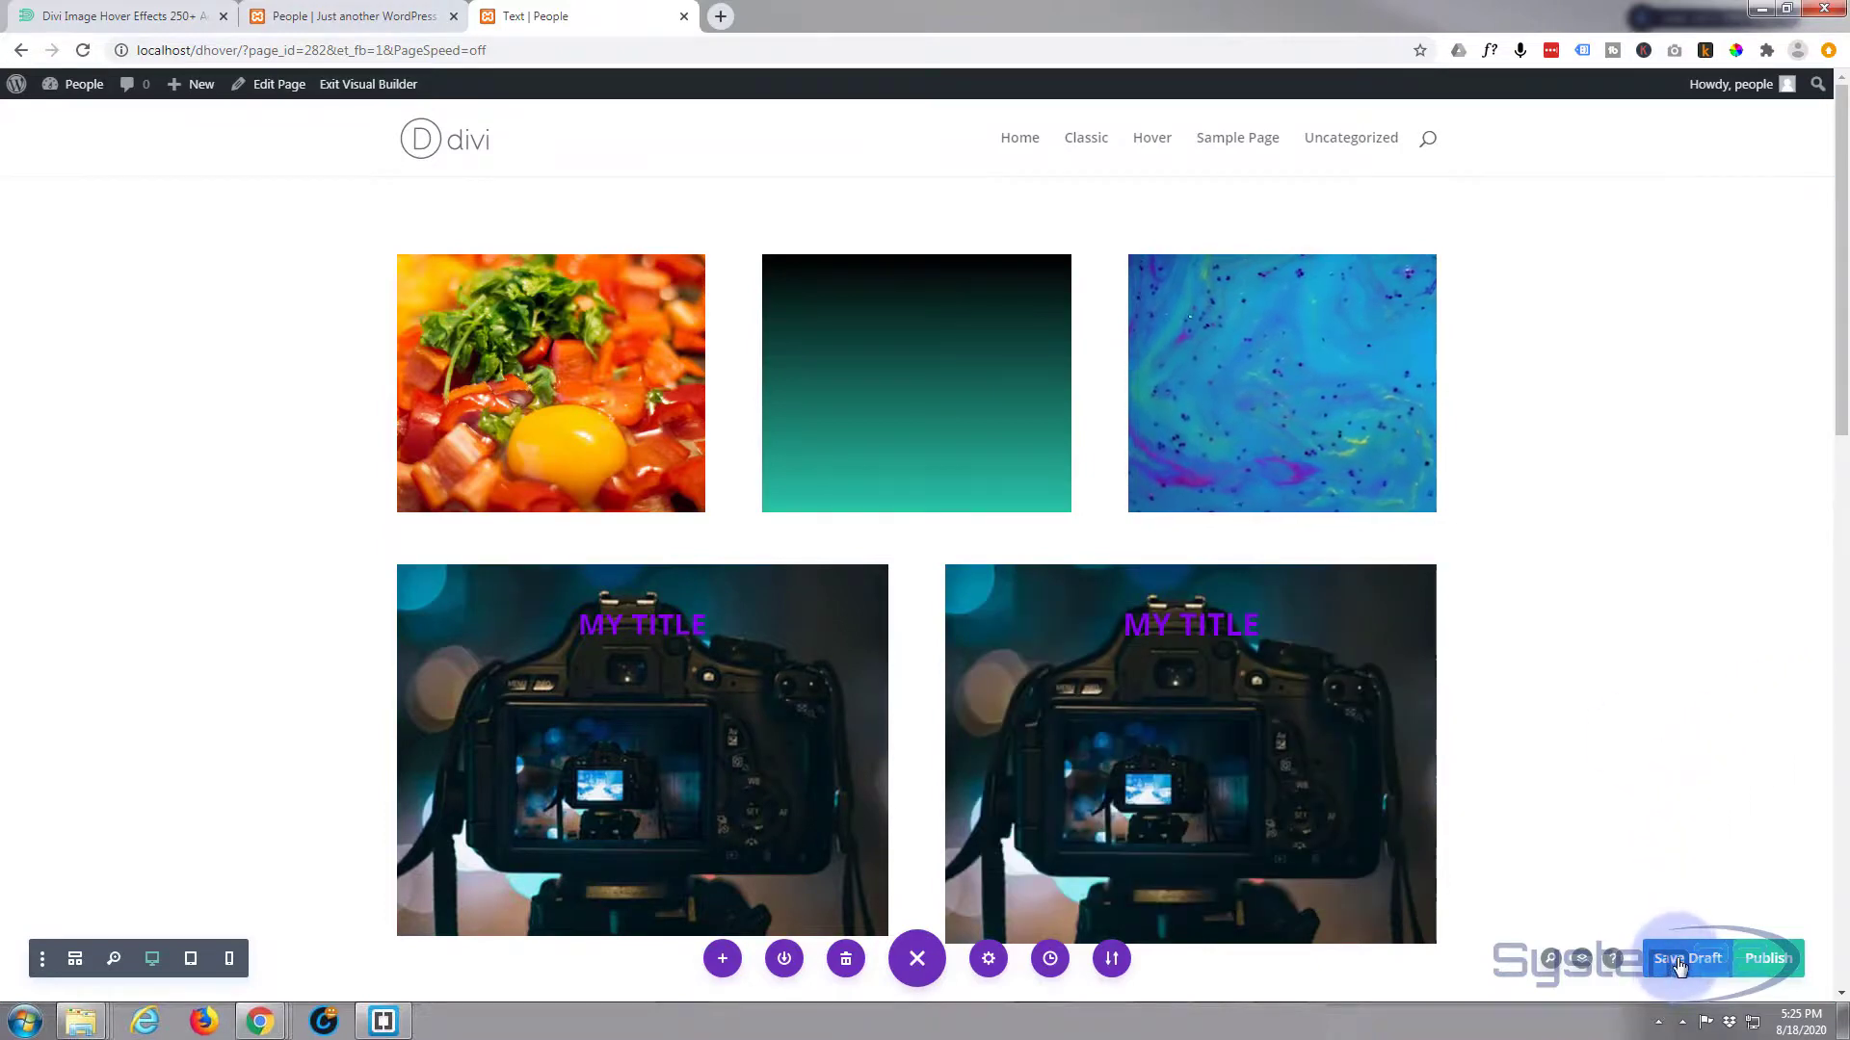
Save the draft again and check on the front end how the title layers with the overlay on hover
{"action": "left_click", "coordinate": [1679, 967]}
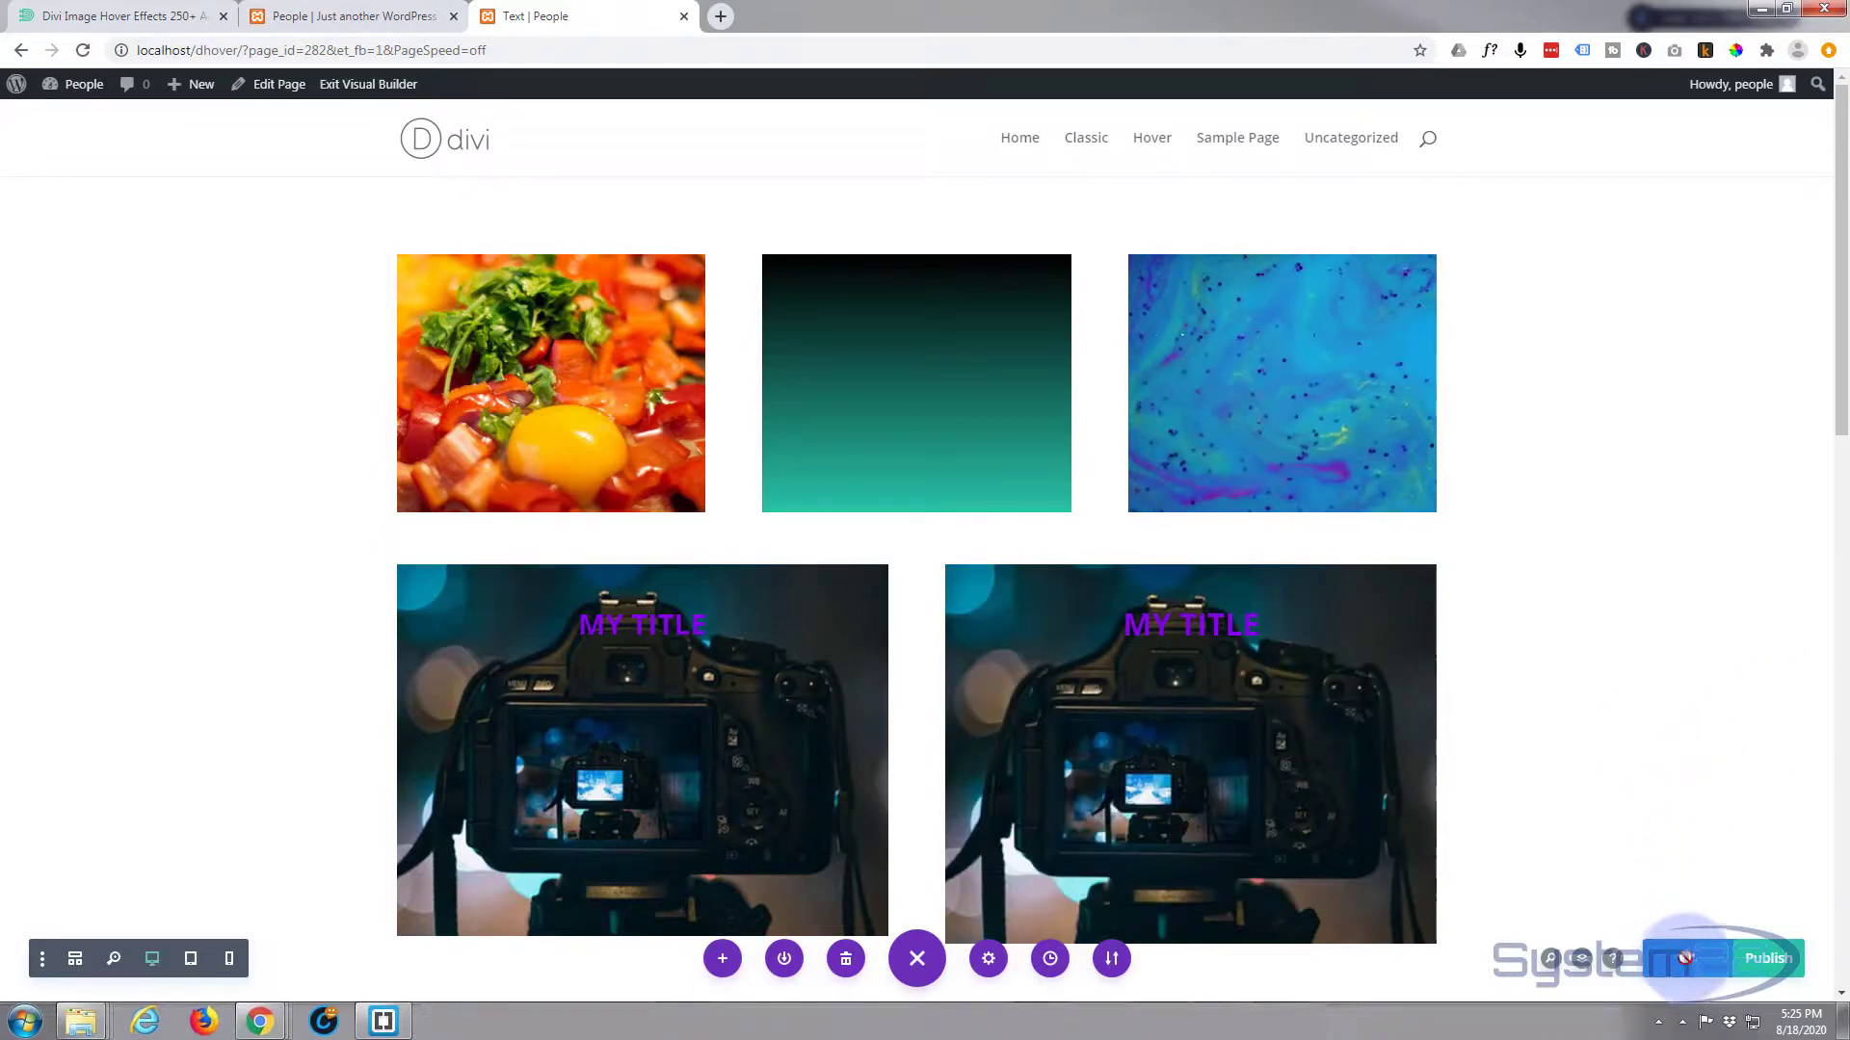
{"action": "left_click", "coordinate": [349, 87]}
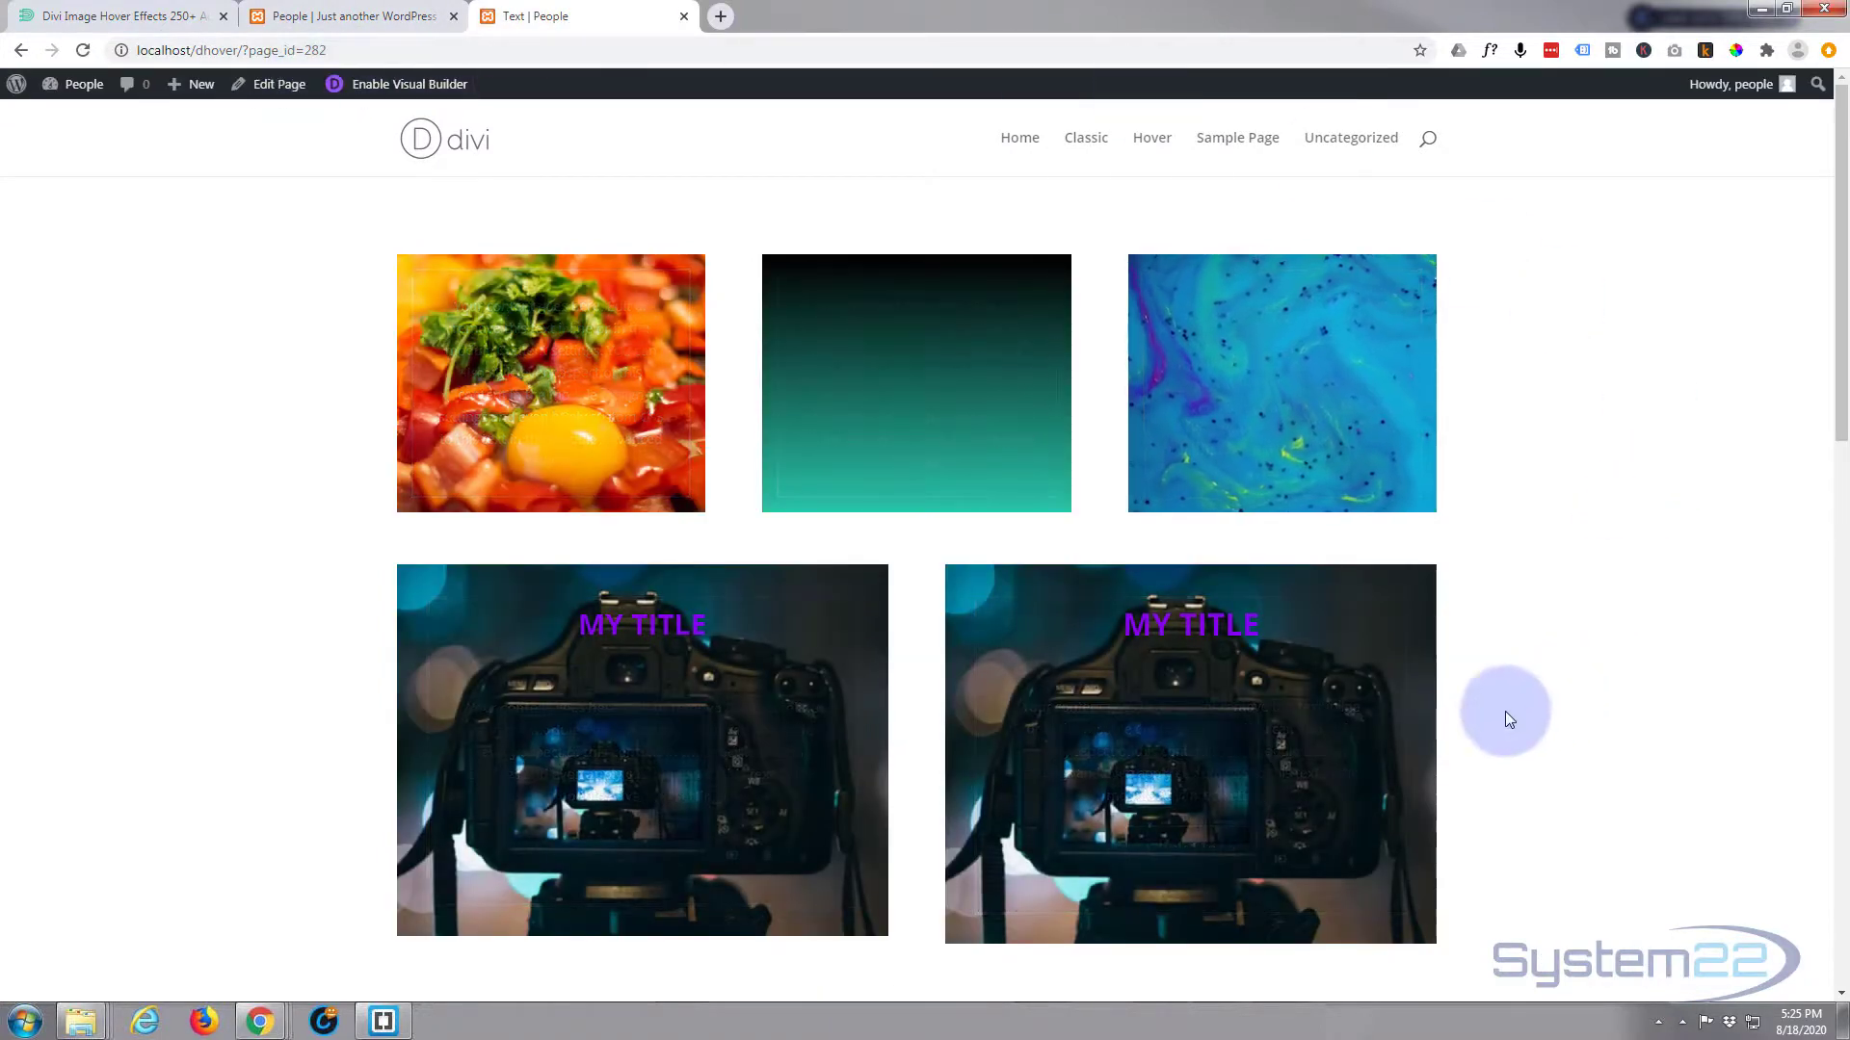
{"action": "mouse_move", "coordinate": [1341, 769]}
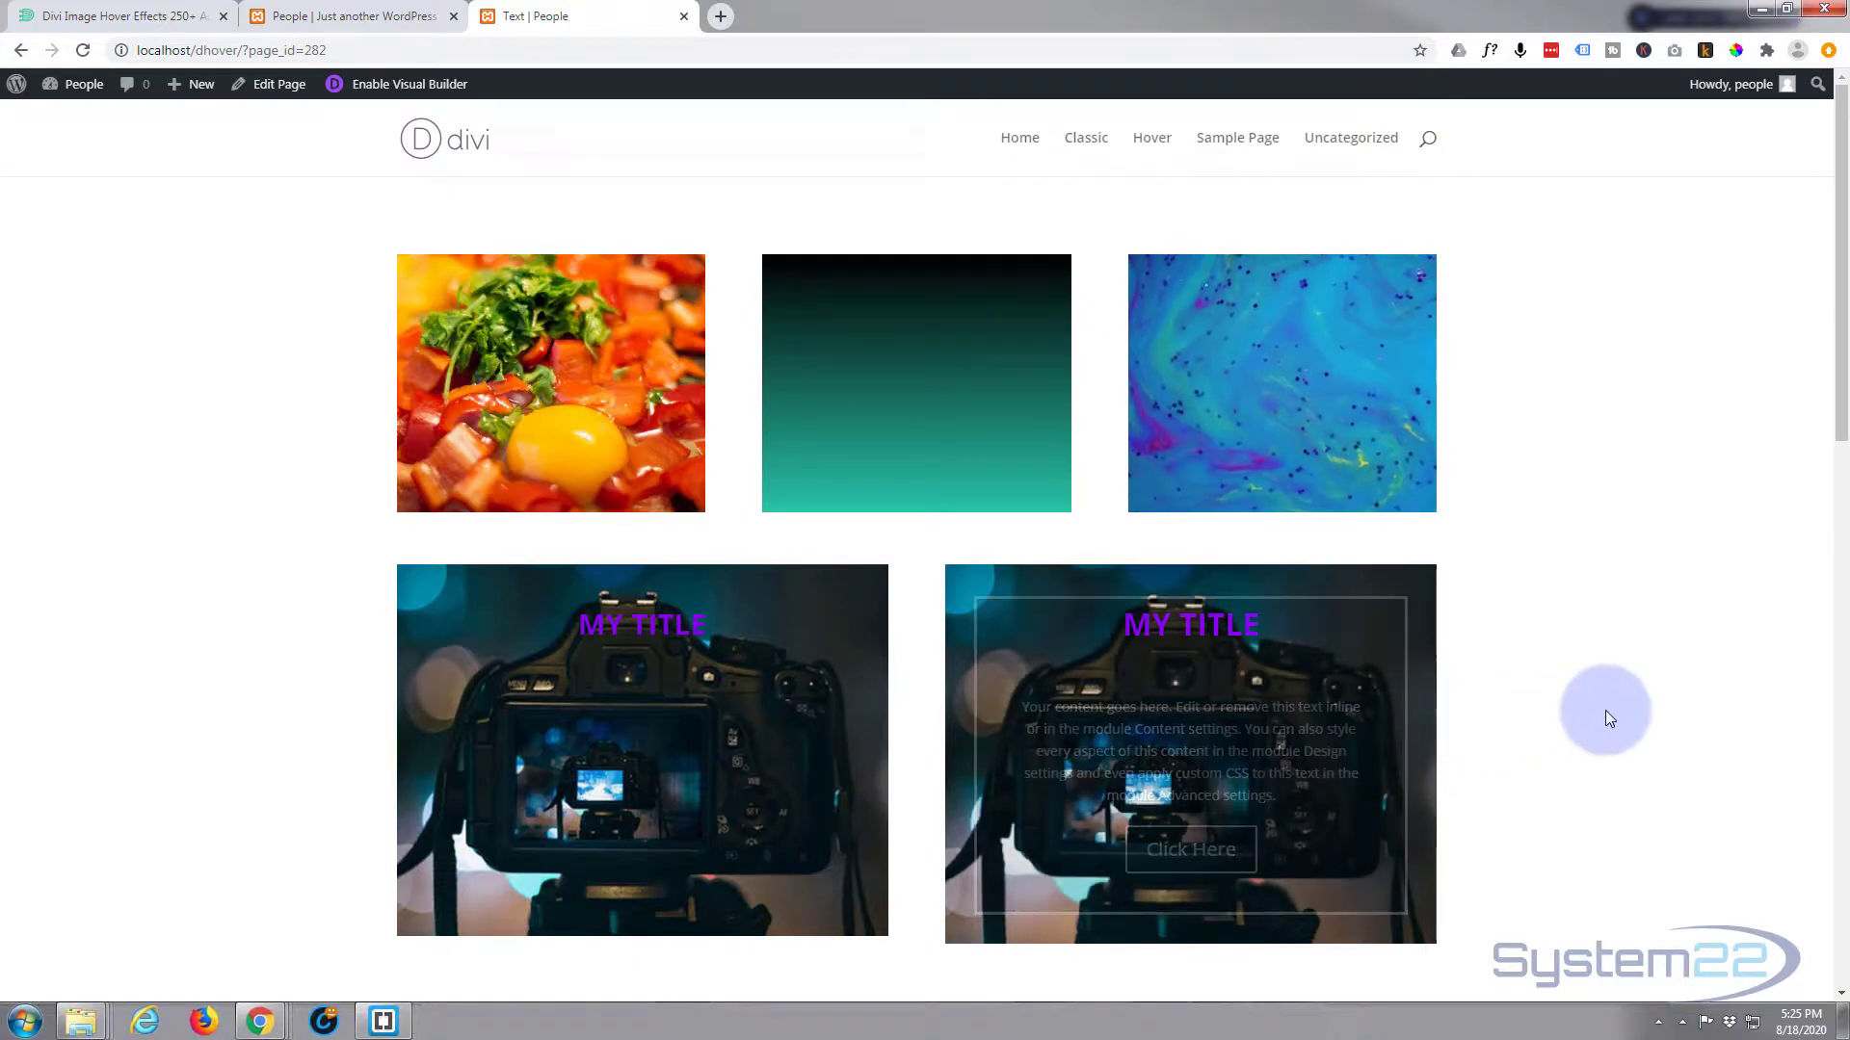
{"action": "mouse_move", "coordinate": [1300, 771]}
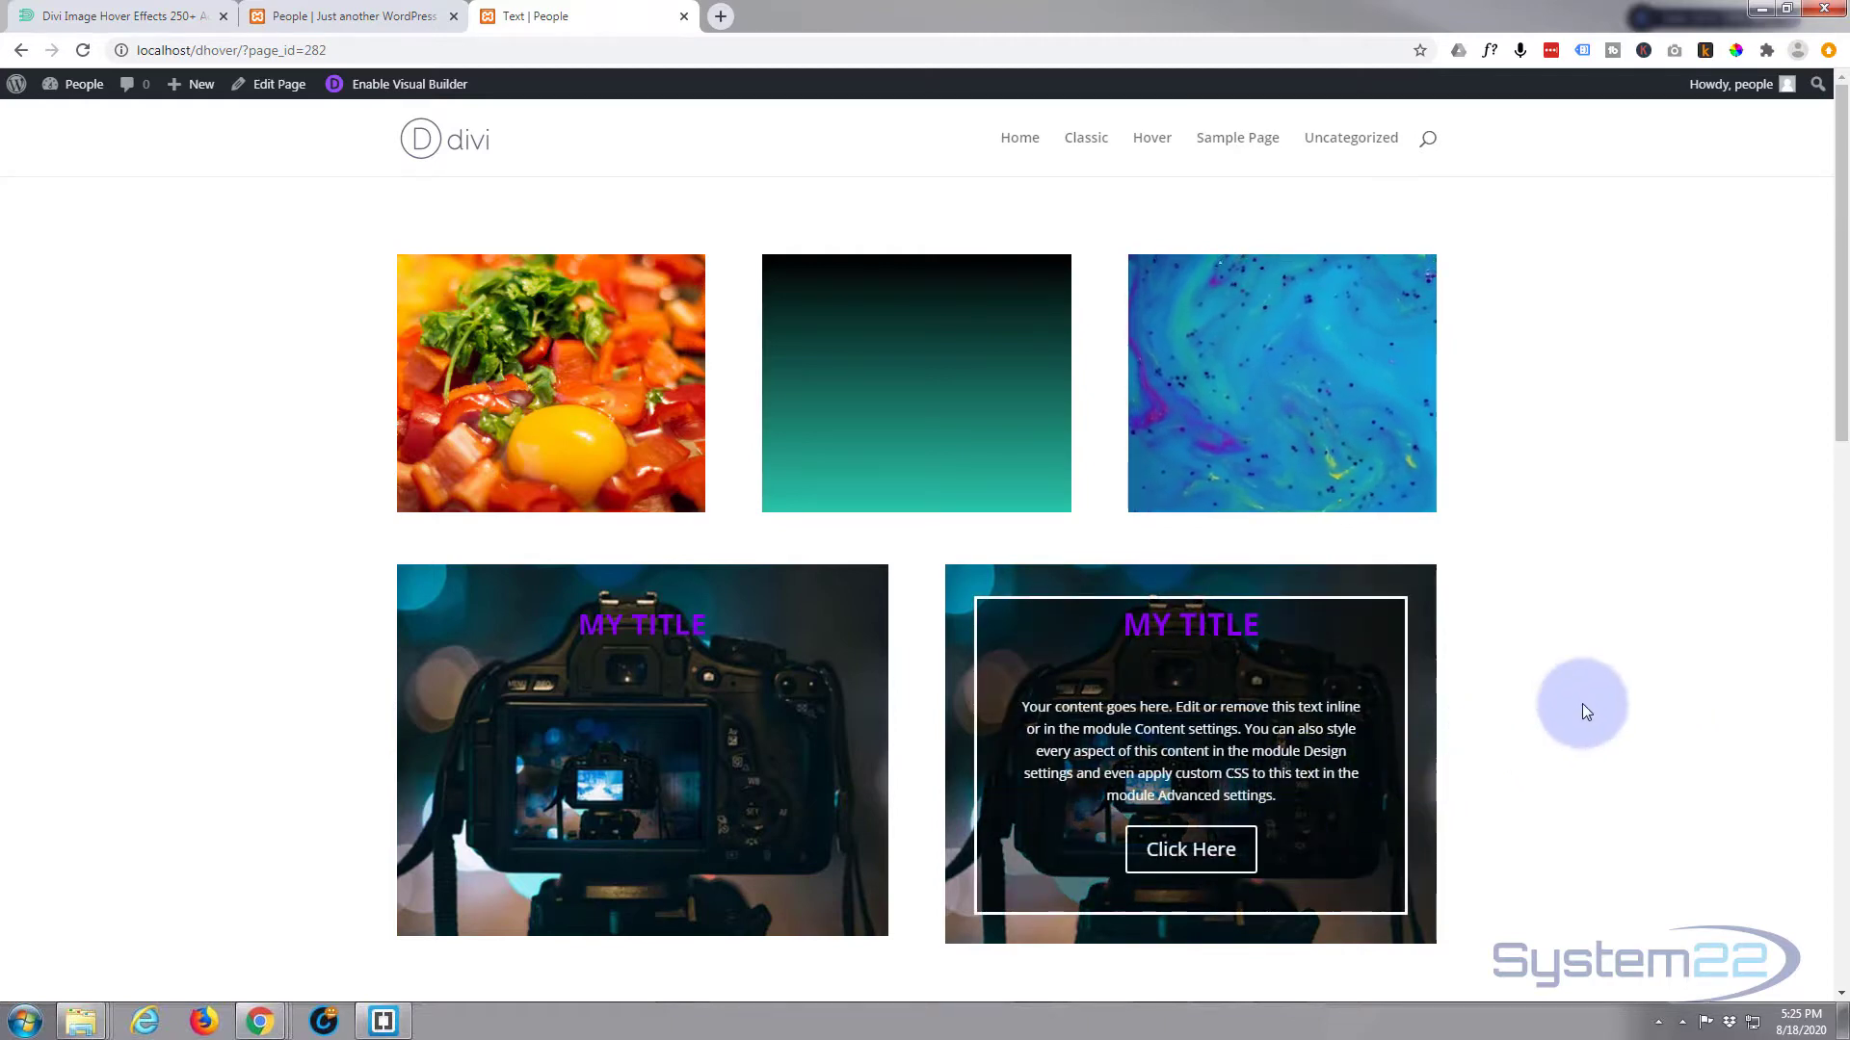
{"action": "mouse_move", "coordinate": [1362, 759]}
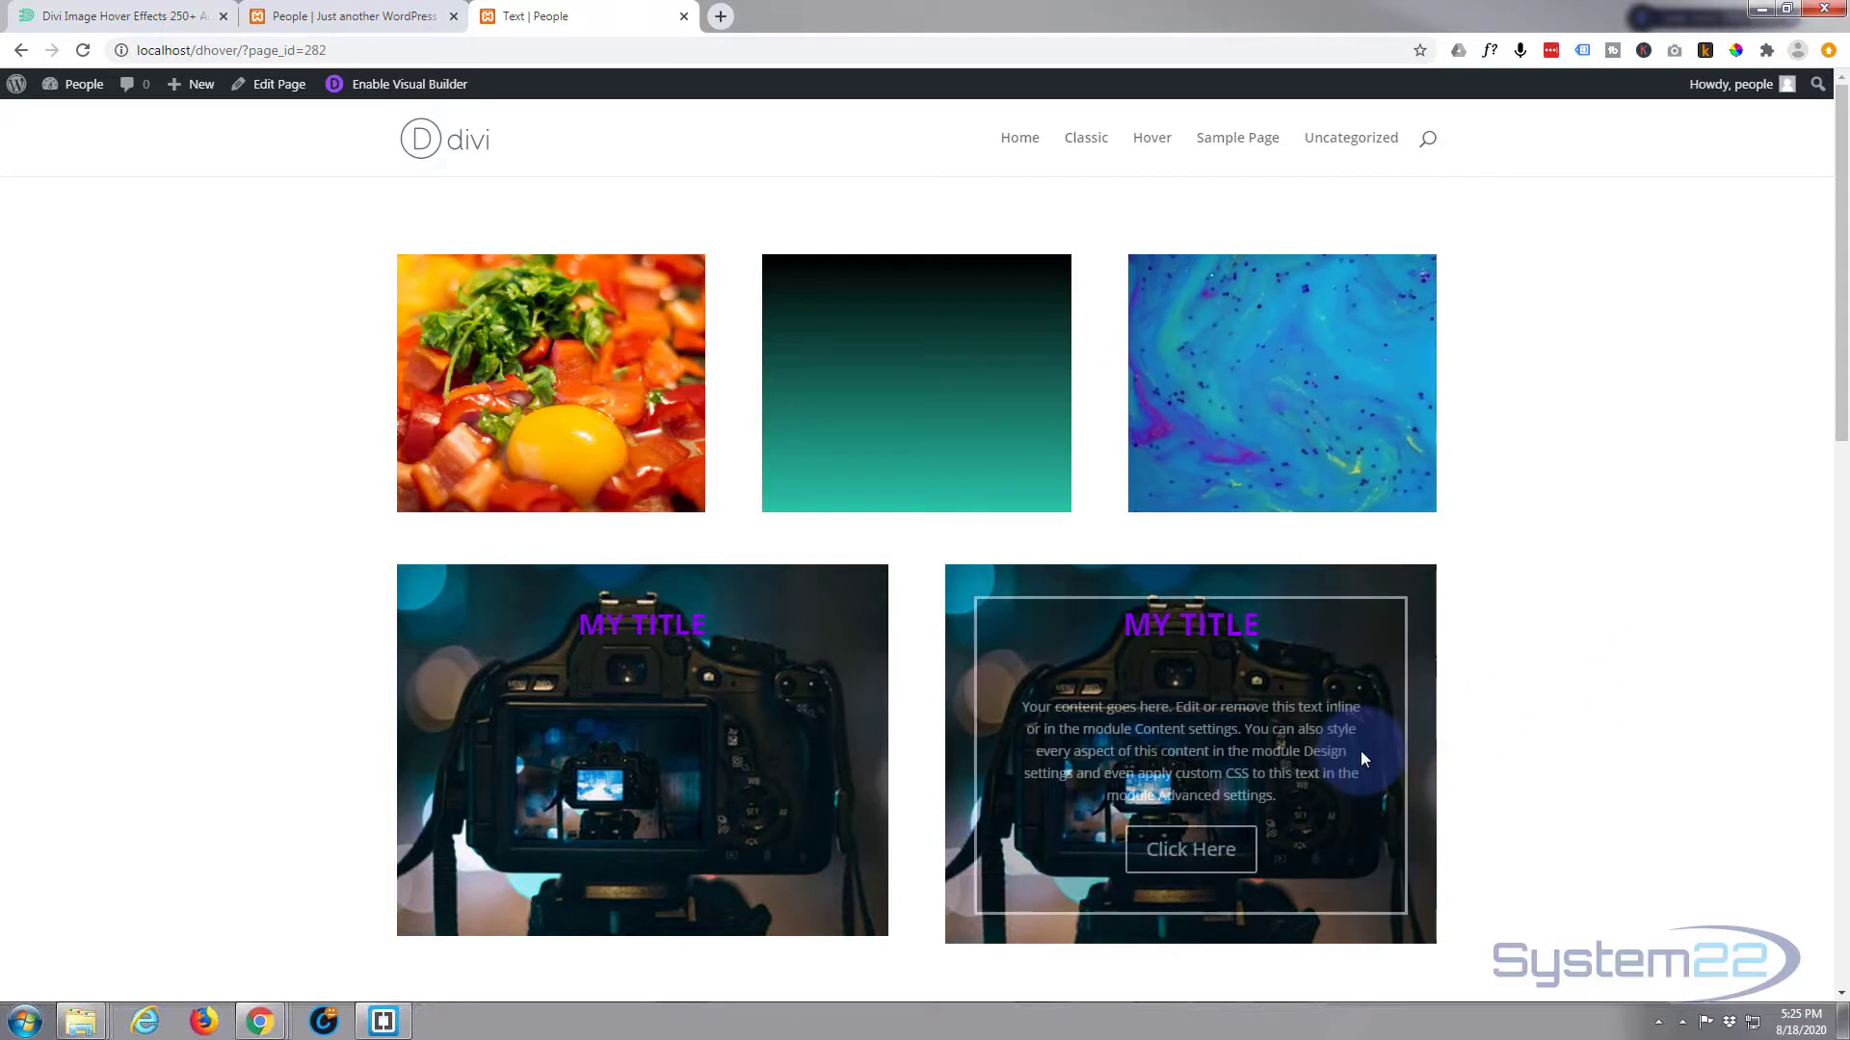